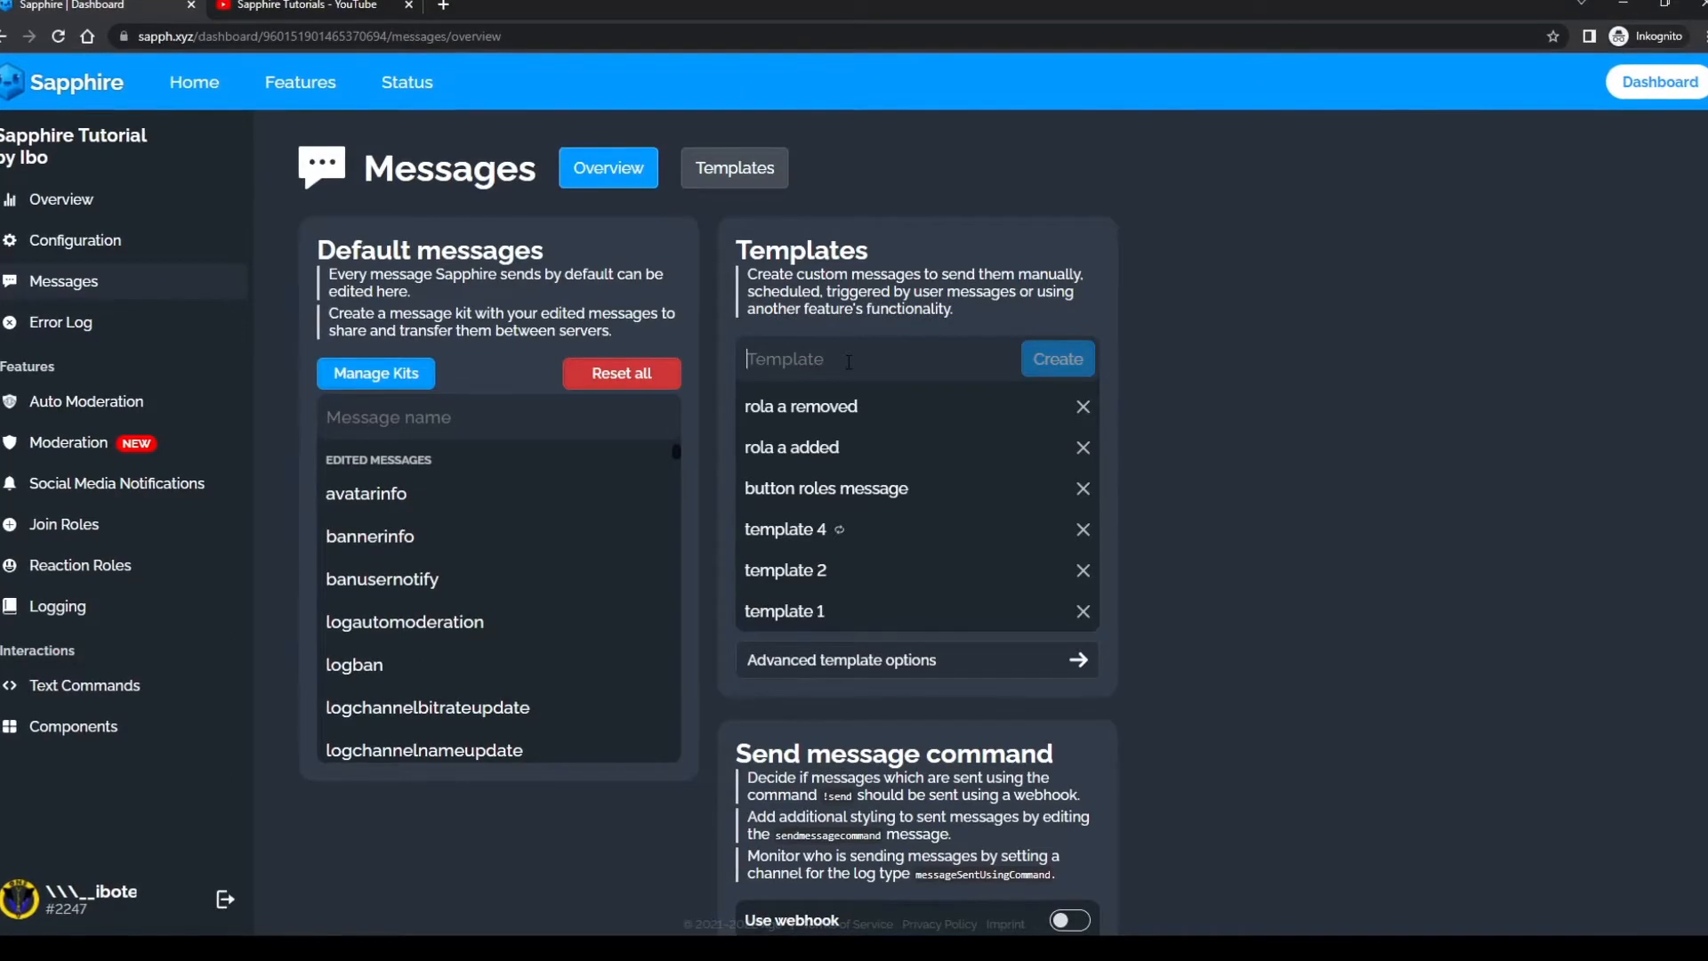
Step: Open the "information message" template for editing and add an action row containing a select menu
click(849, 362)
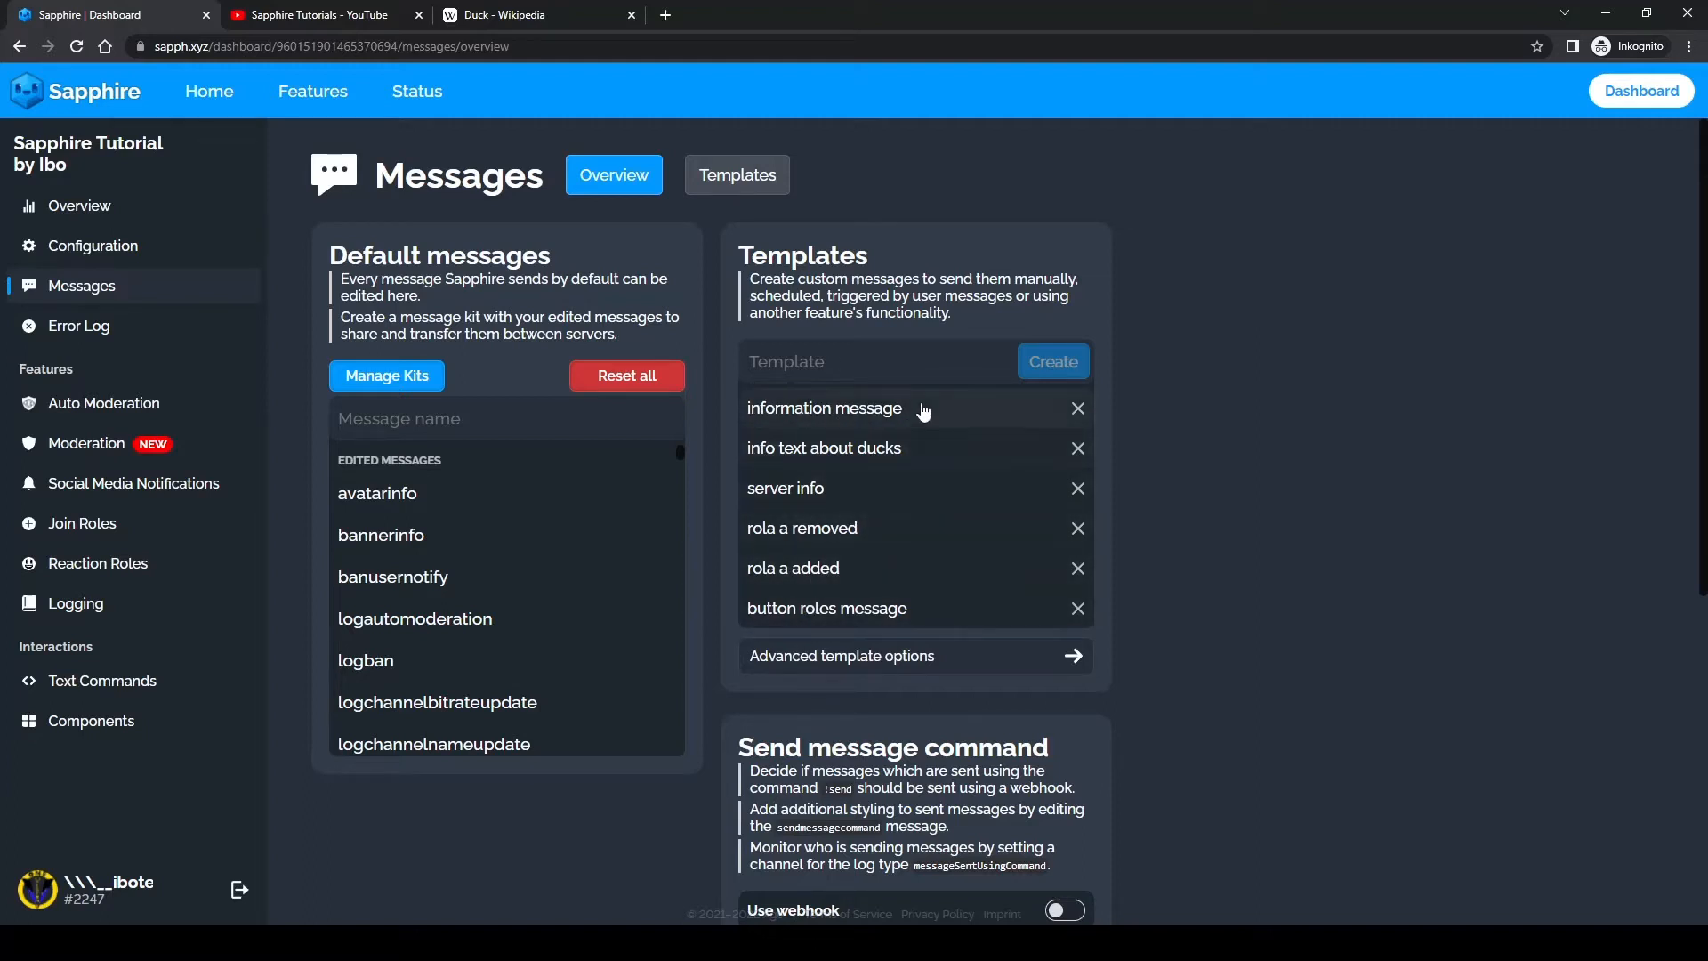
click(881, 415)
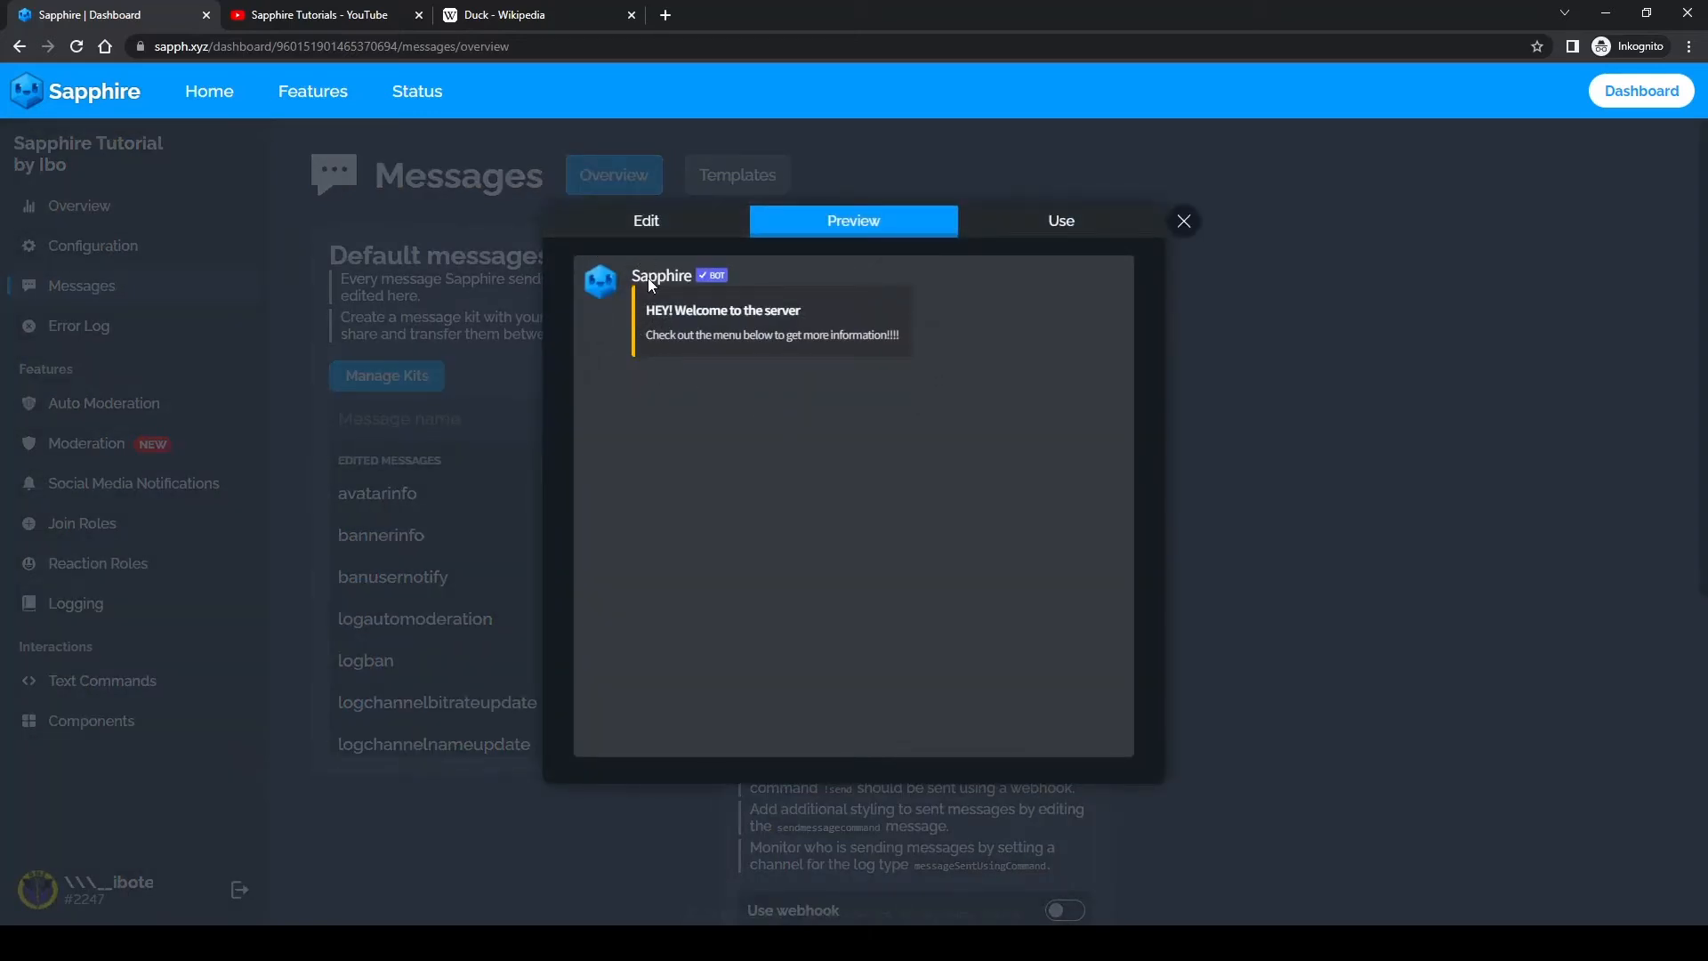
click(675, 229)
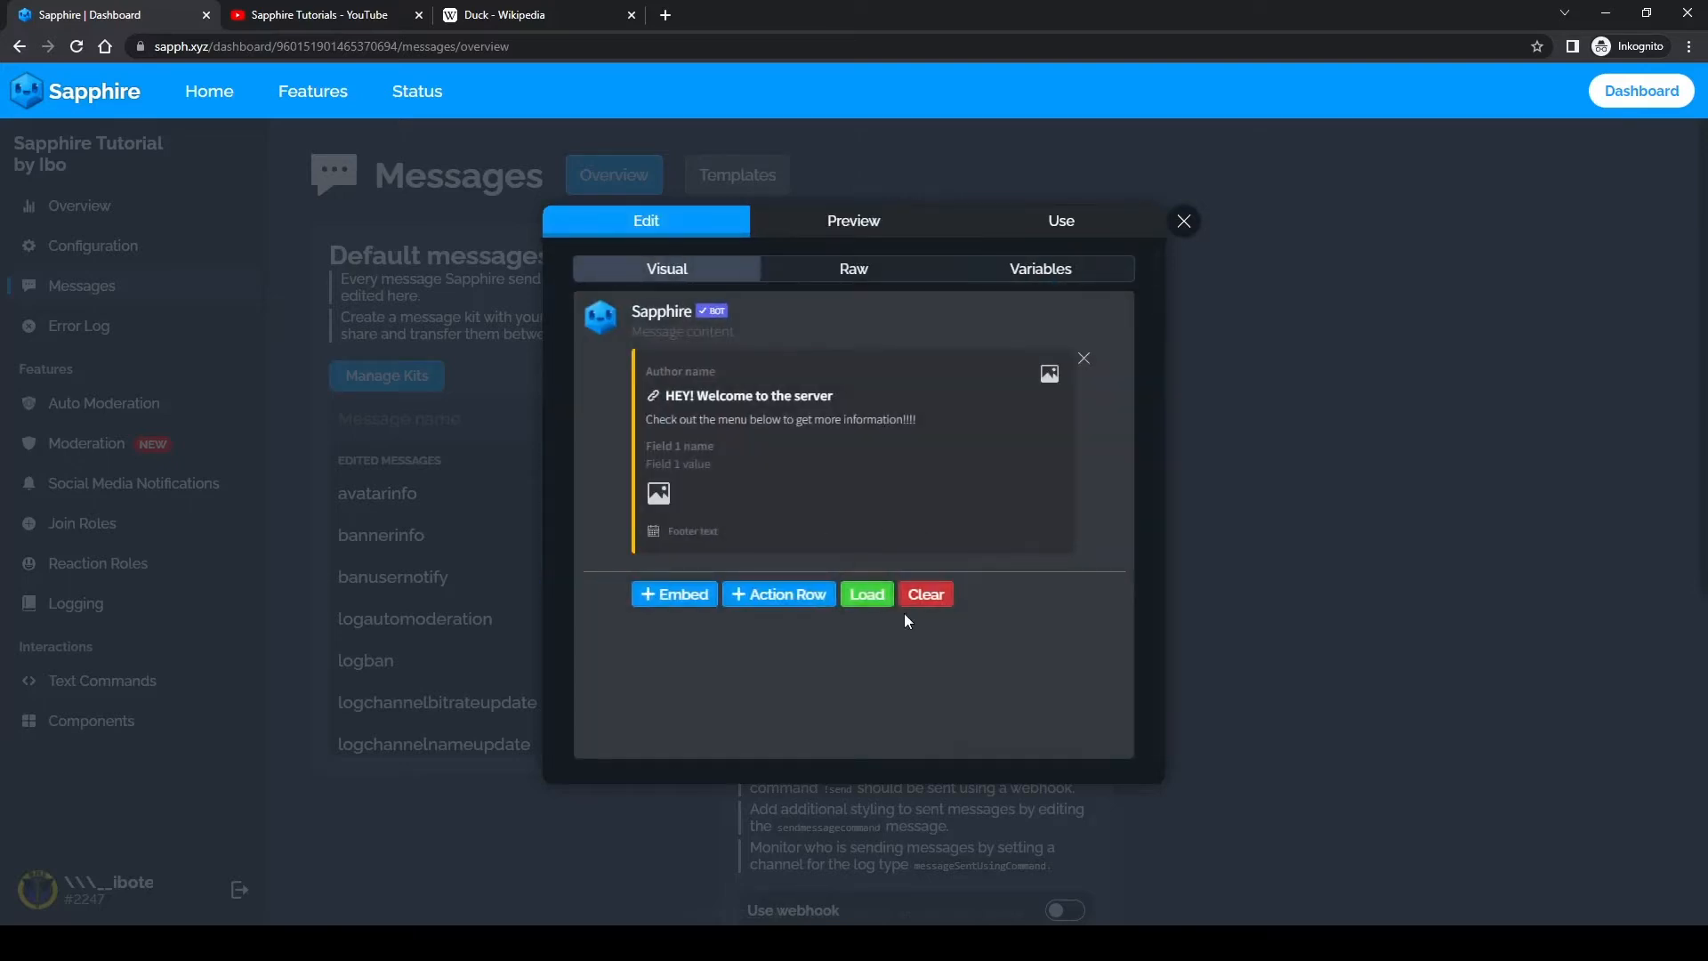
click(775, 595)
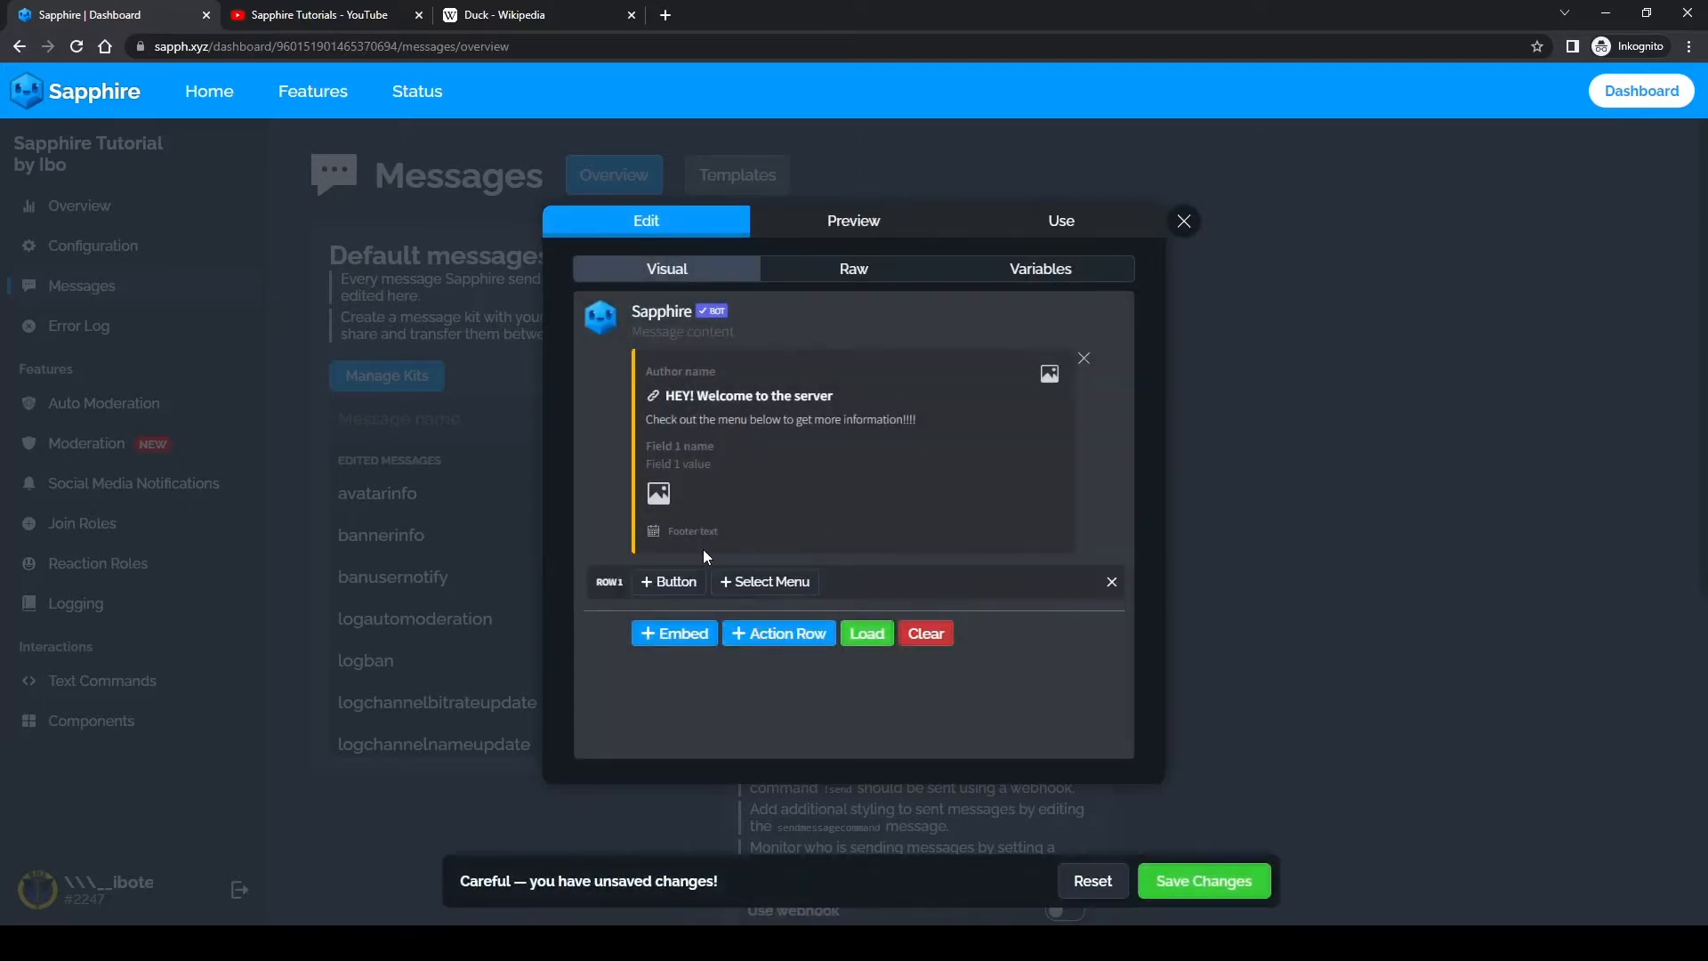
click(772, 583)
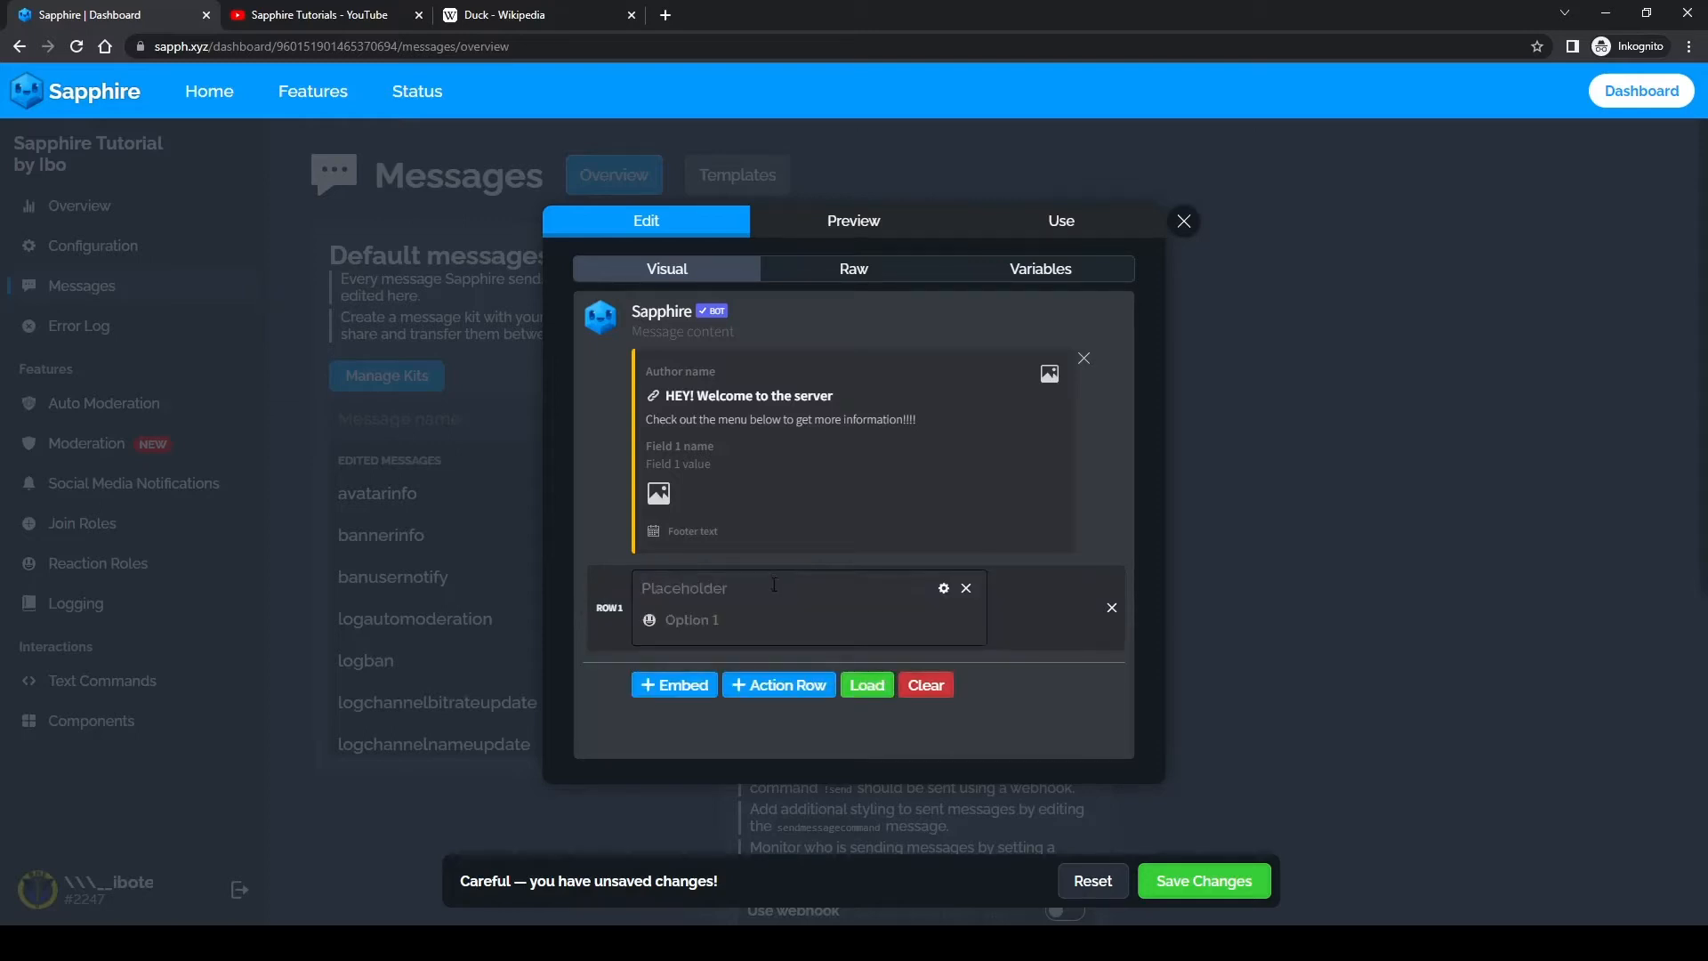
Step: Create a new action named "info menu" in the select menu's settings and assign it to the menu
click(944, 590)
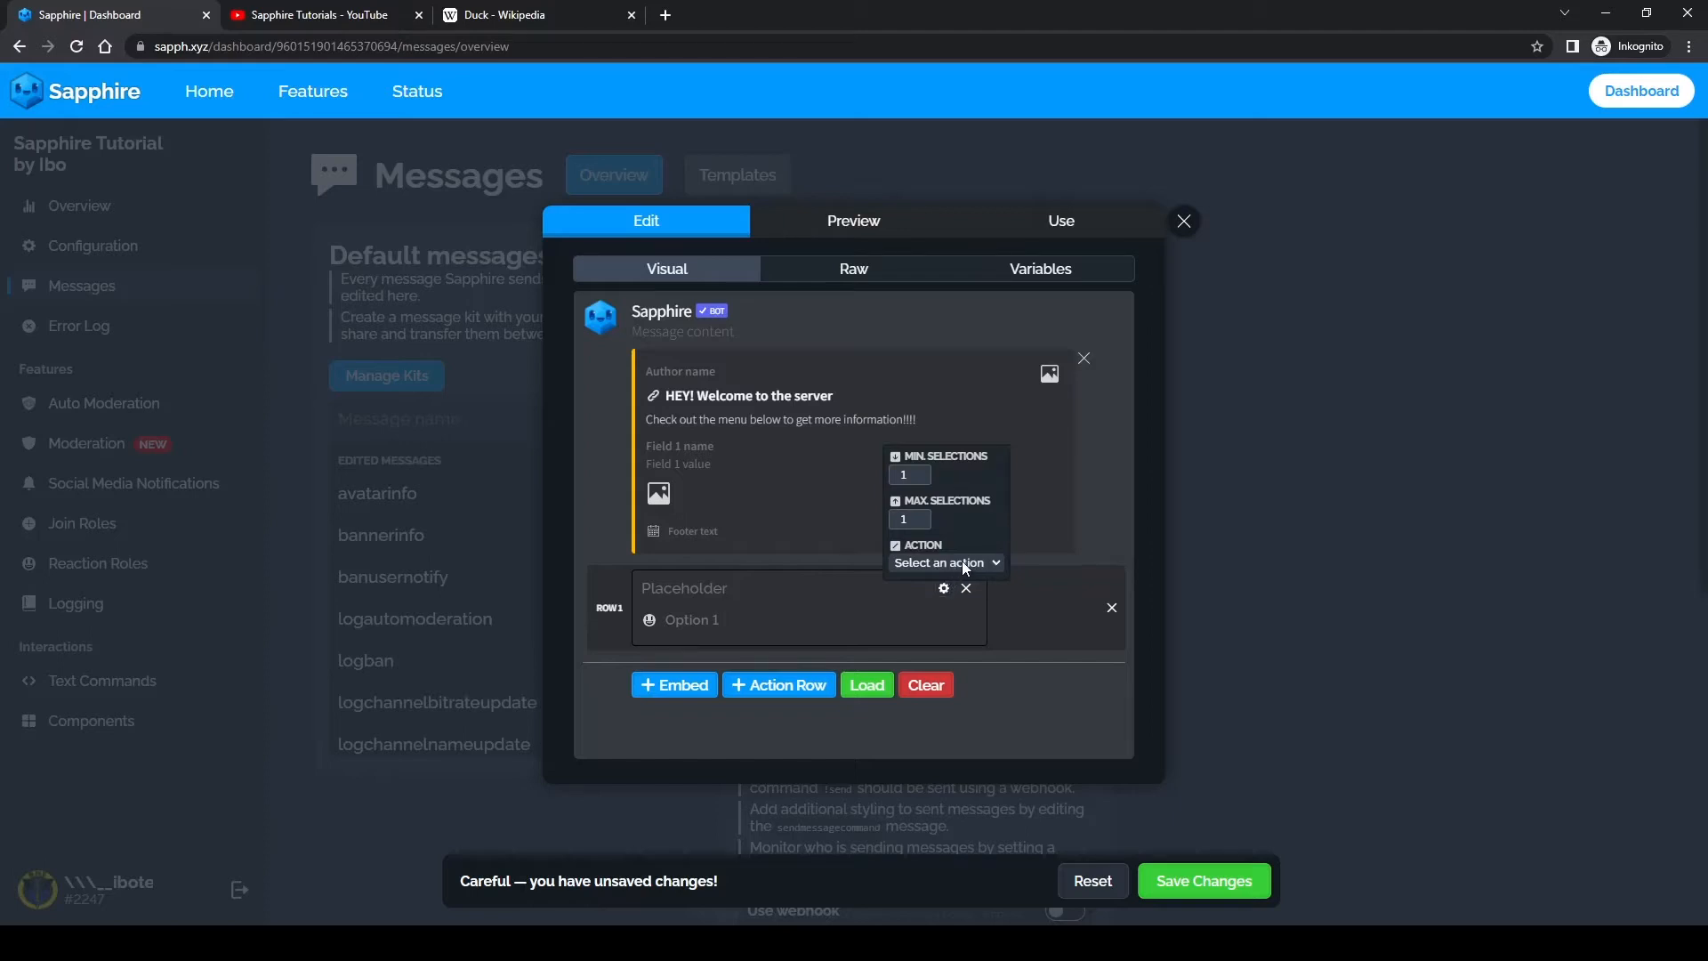
click(965, 564)
click(931, 596)
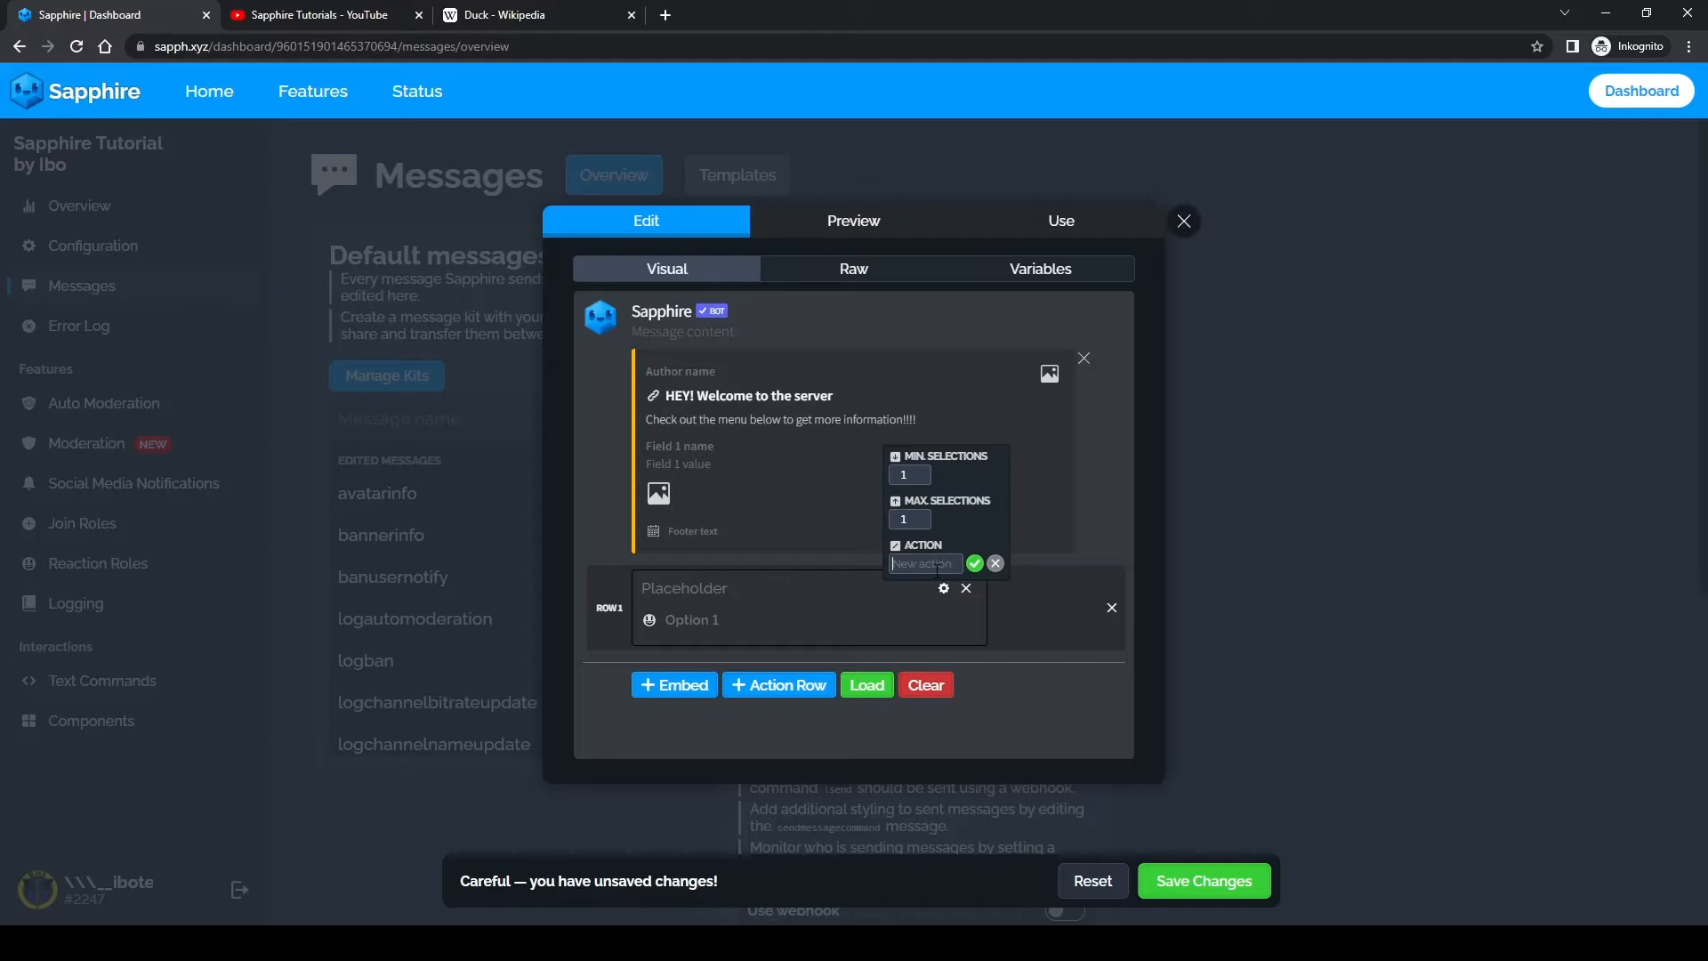
text(info menu)
click(974, 563)
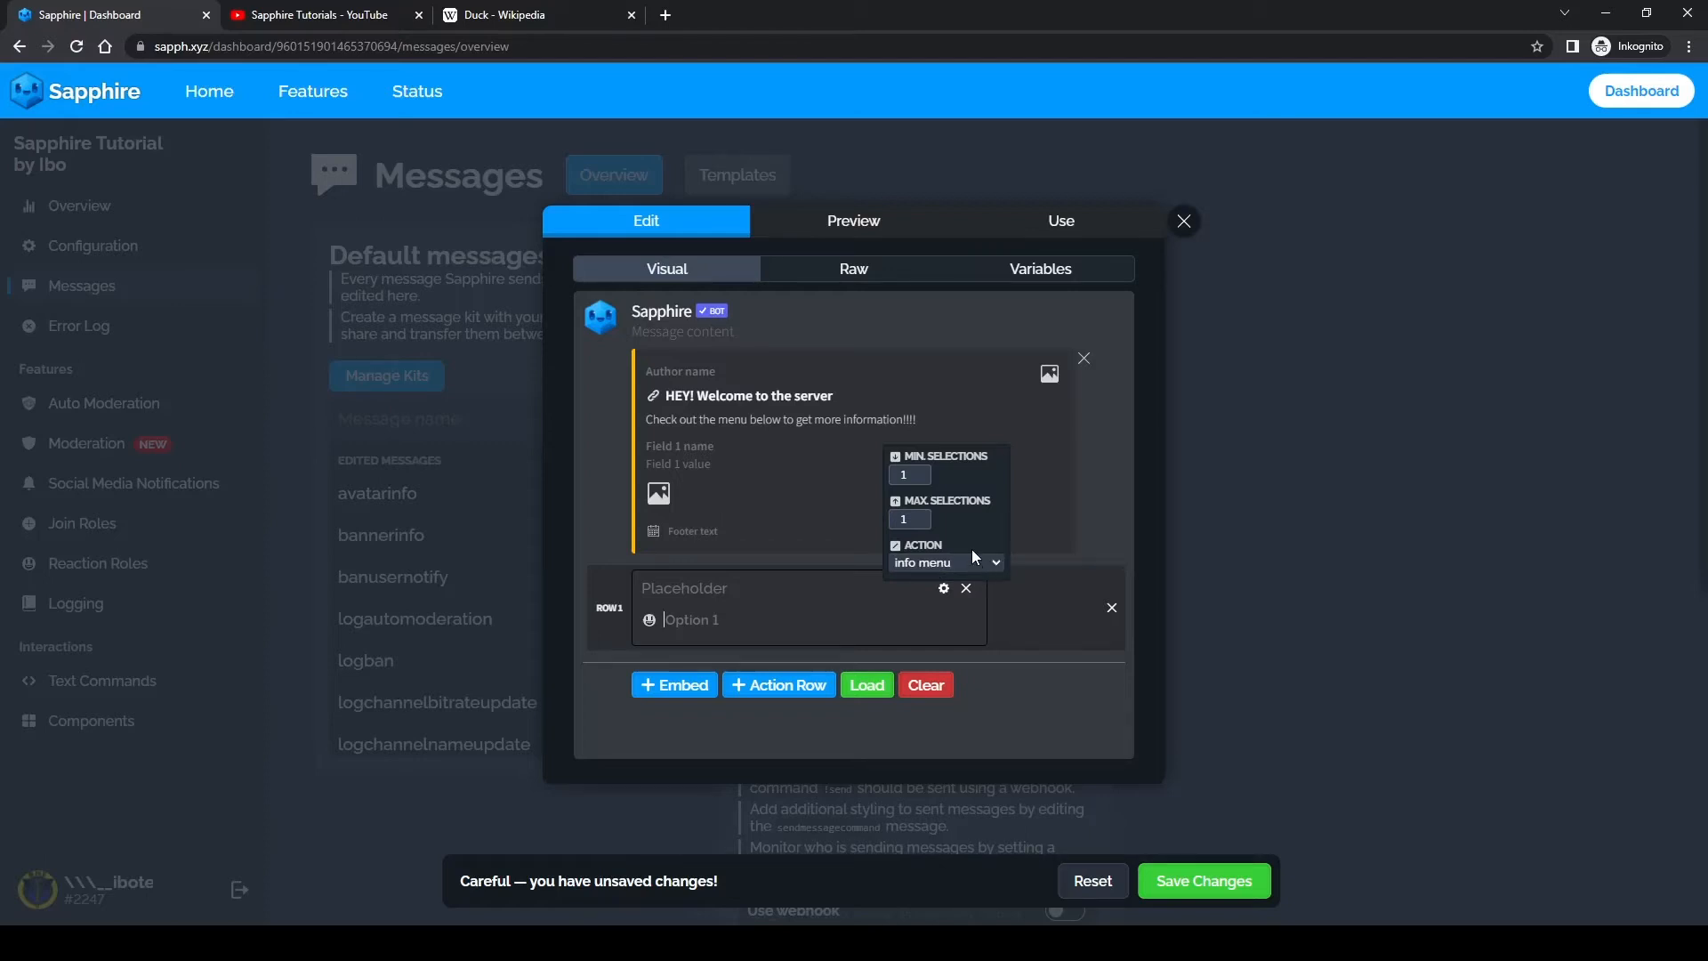
click(1066, 515)
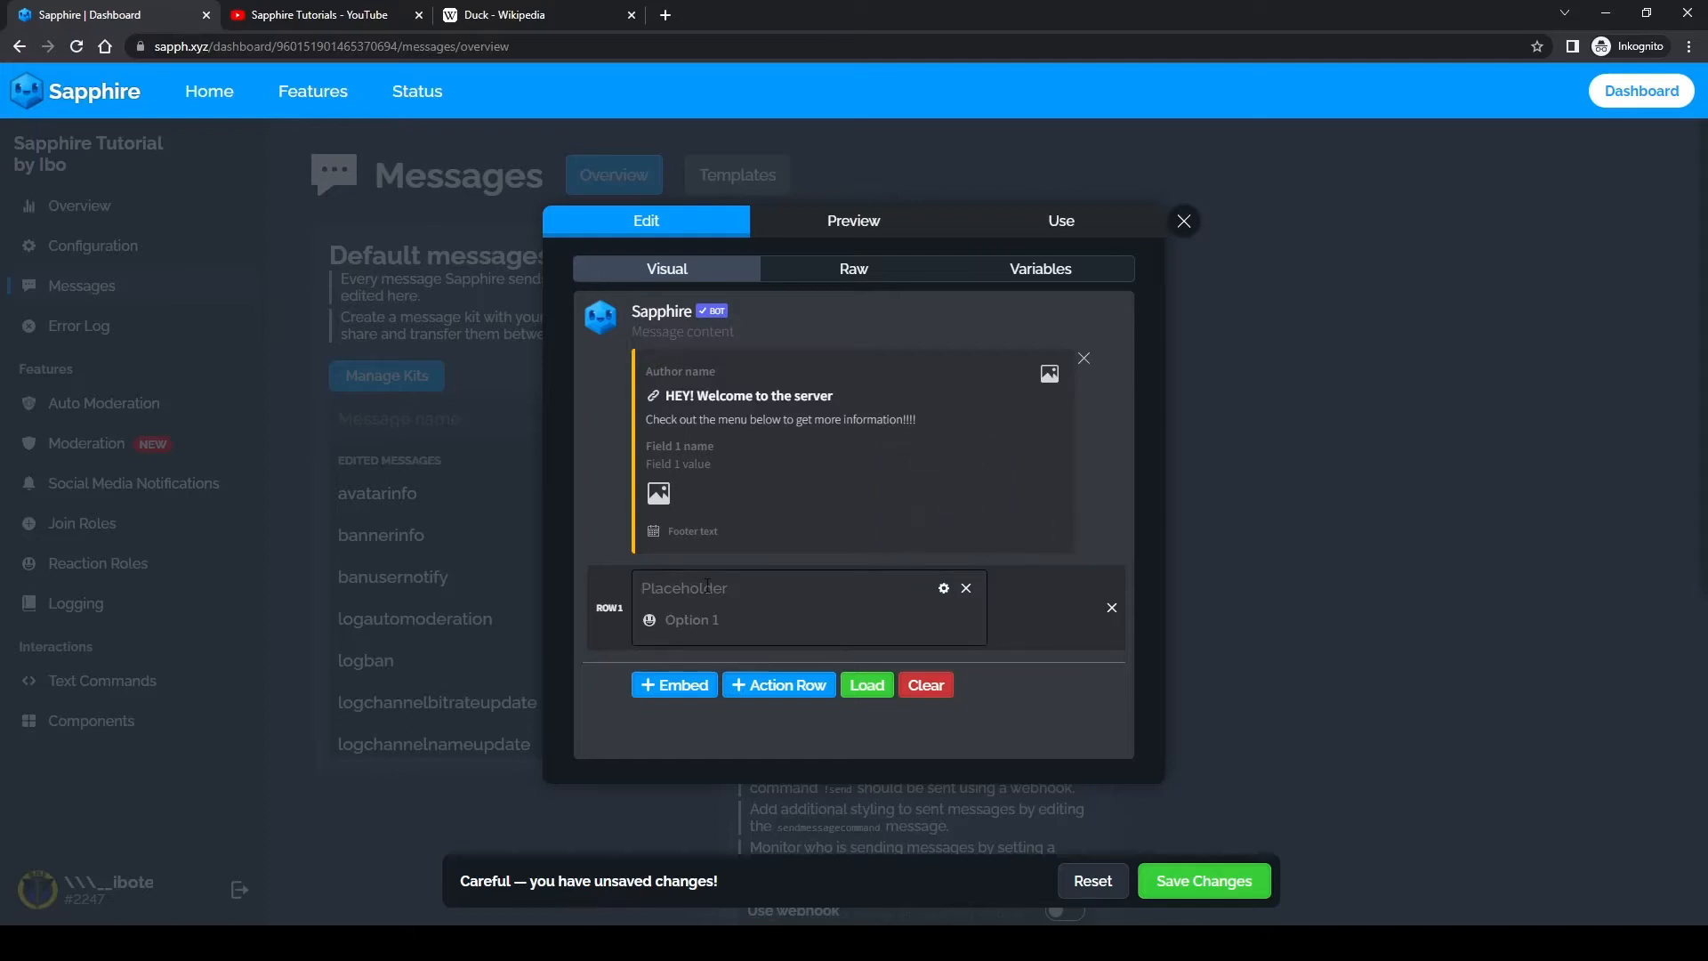
Step: Set the select menu's placeholder to "Choose an option!!!", save the template changes and close the editor
text(Choose an optio)
text(n")
text(!!!)
click(1187, 877)
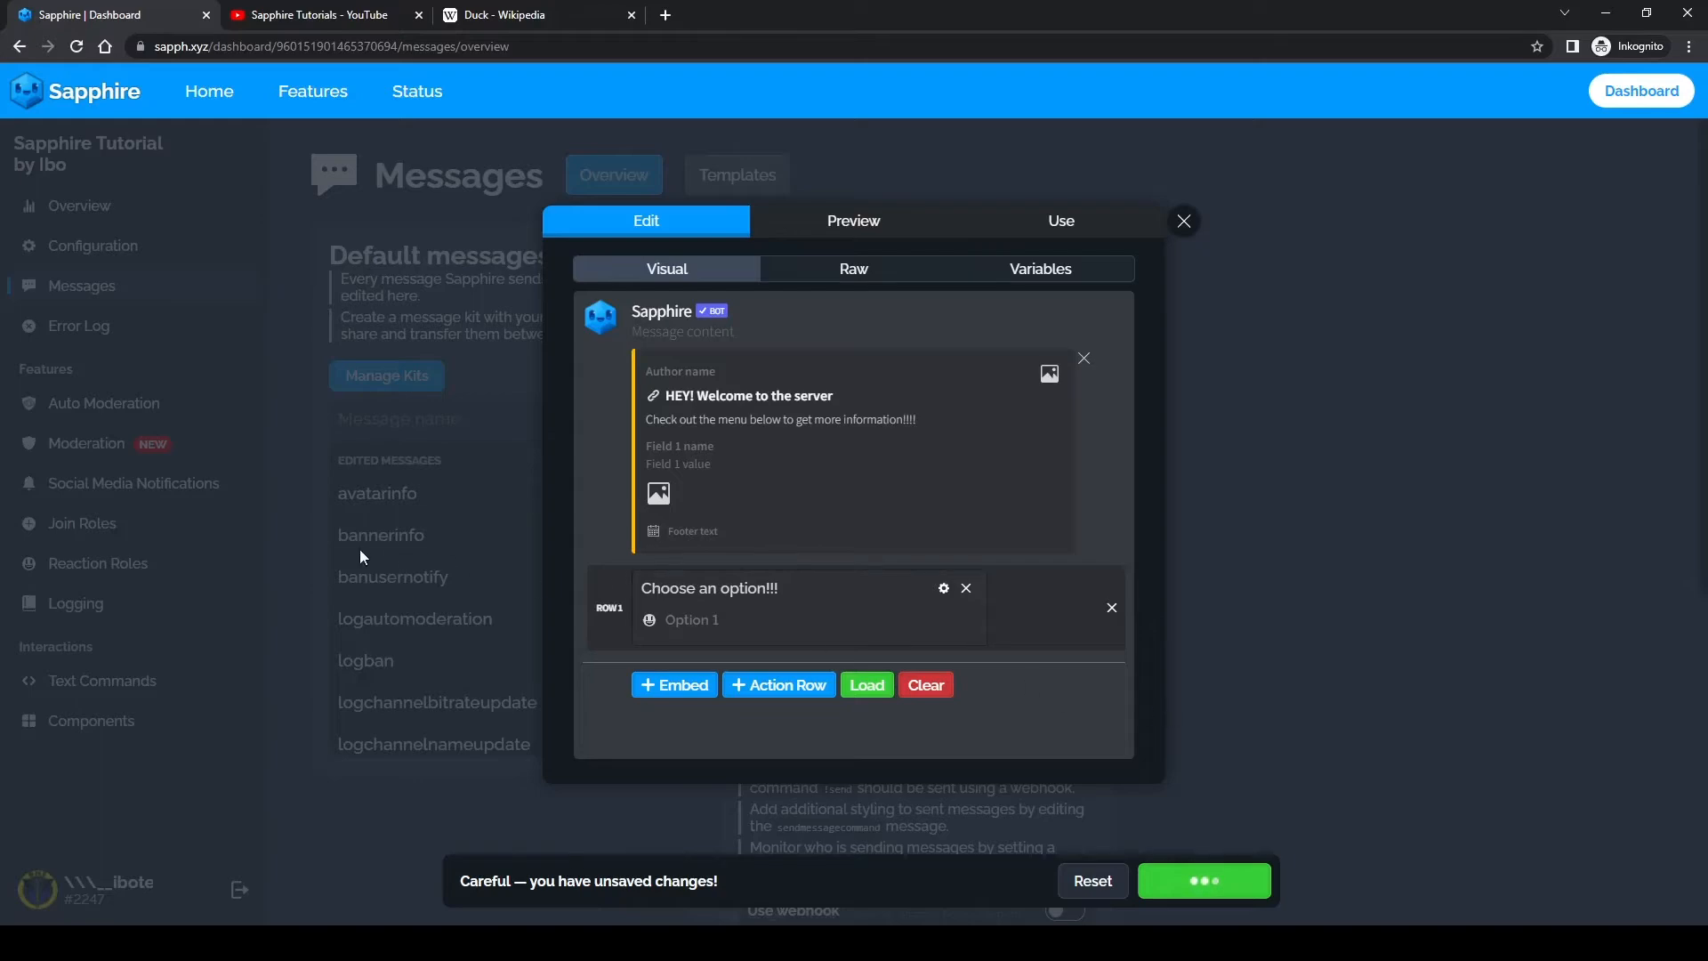
click(474, 610)
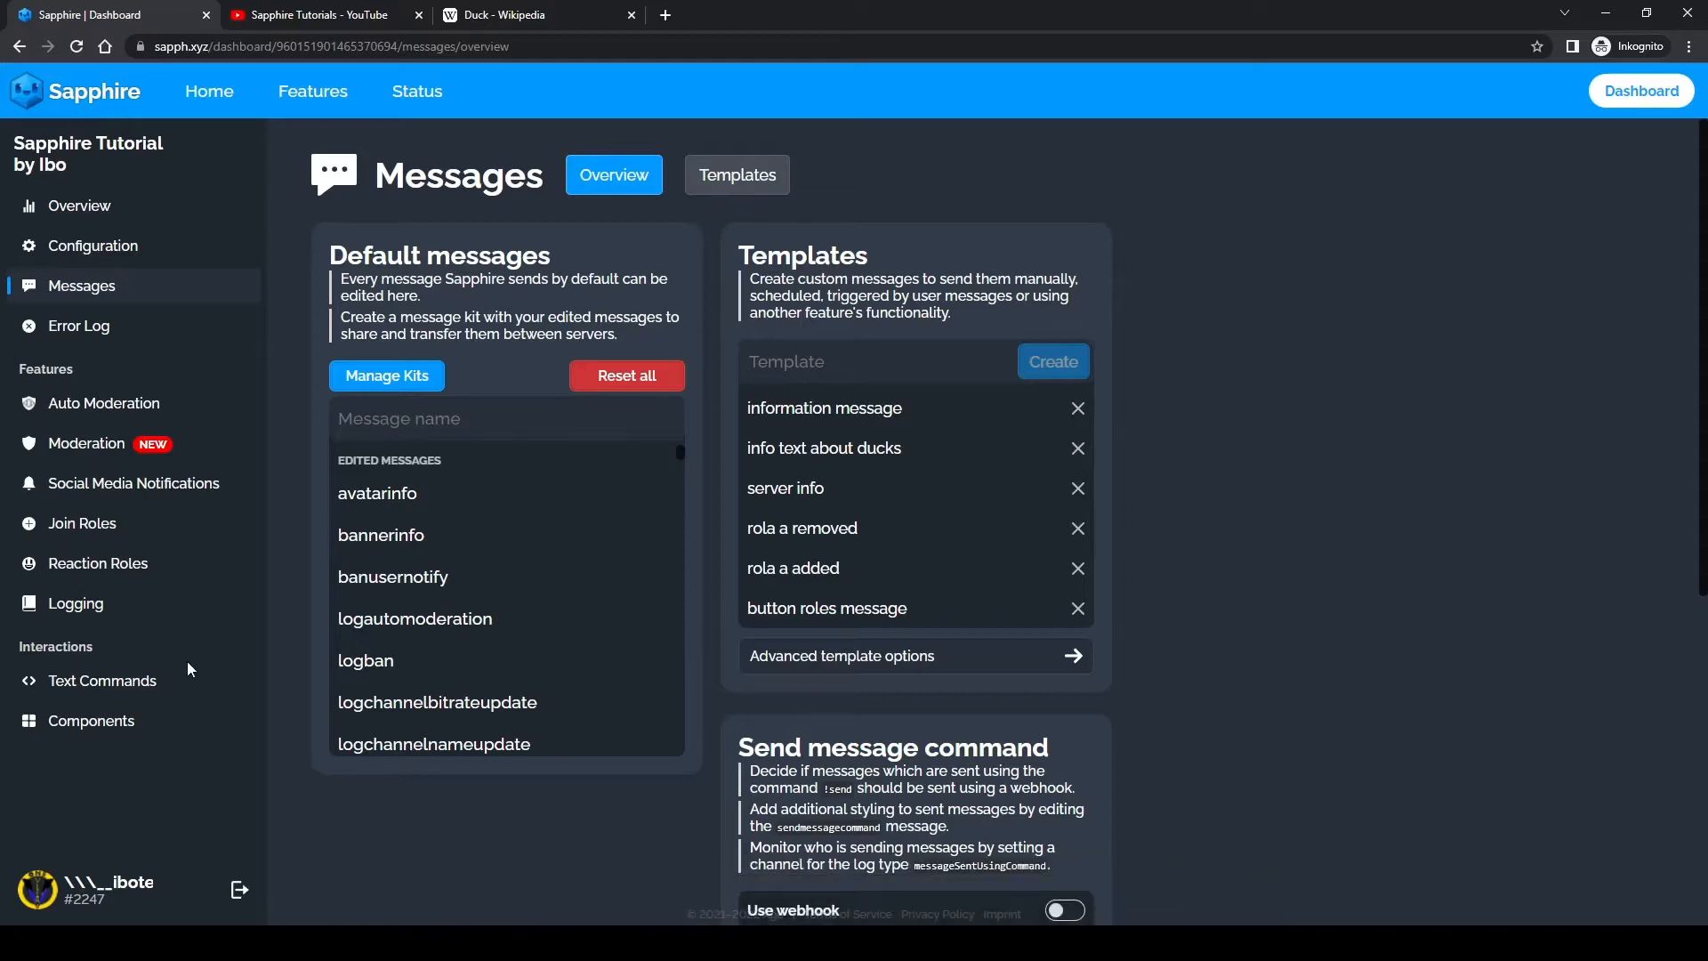
Step: Open the "info menu" custom select menu under Components and add three options to it
click(134, 722)
click(872, 395)
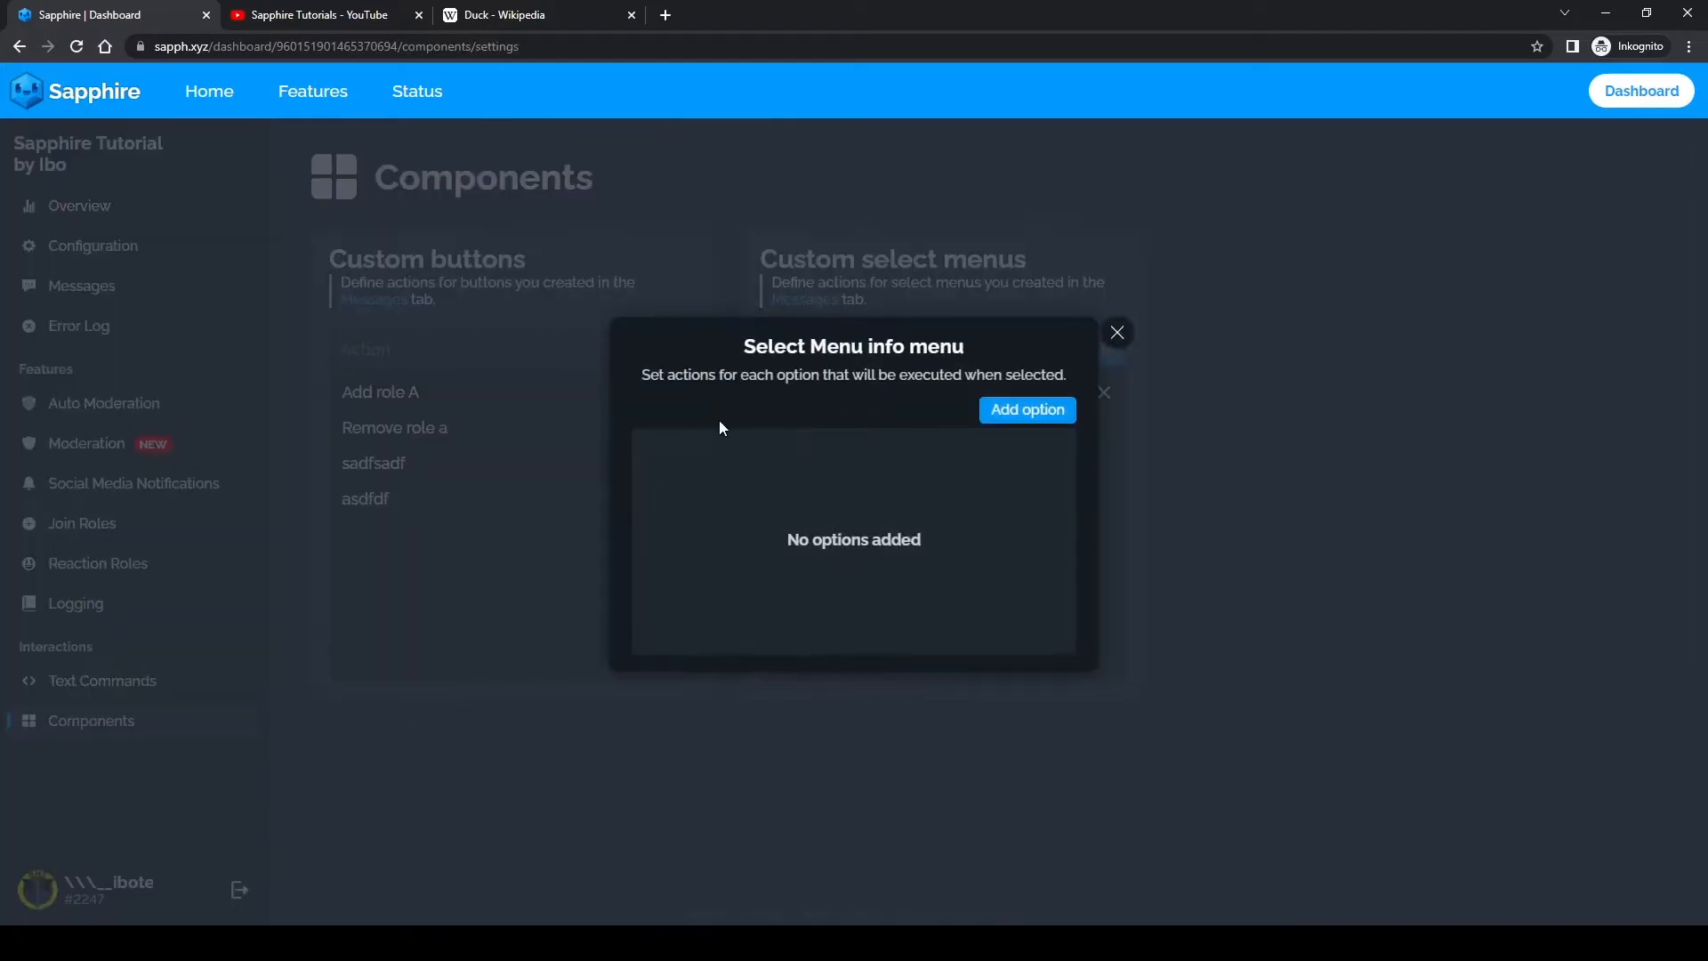
click(1032, 415)
click(1033, 416)
click(1033, 415)
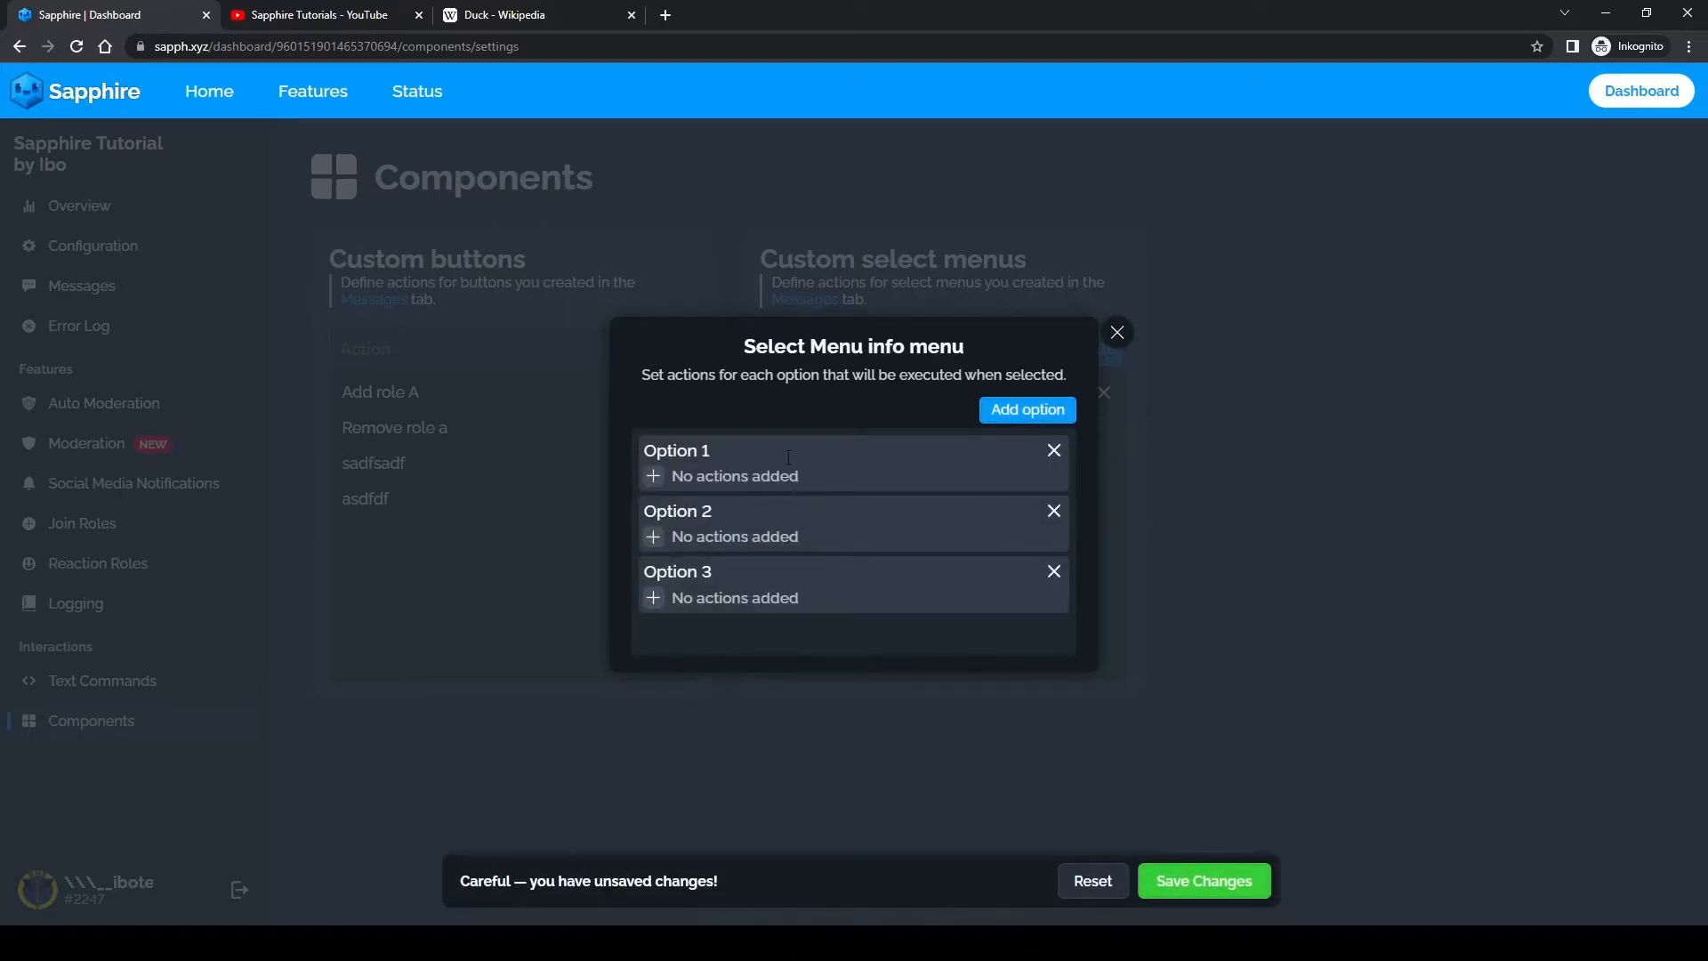
Step: Rename Option 1 as "Server Informationq"
double_click(691, 451)
key(BackSpace)
text(Server Informationq)
Step: Rename Option 2 as "Info text about duck"
key(Tab)
key(Tab)
key(shift+Tab)
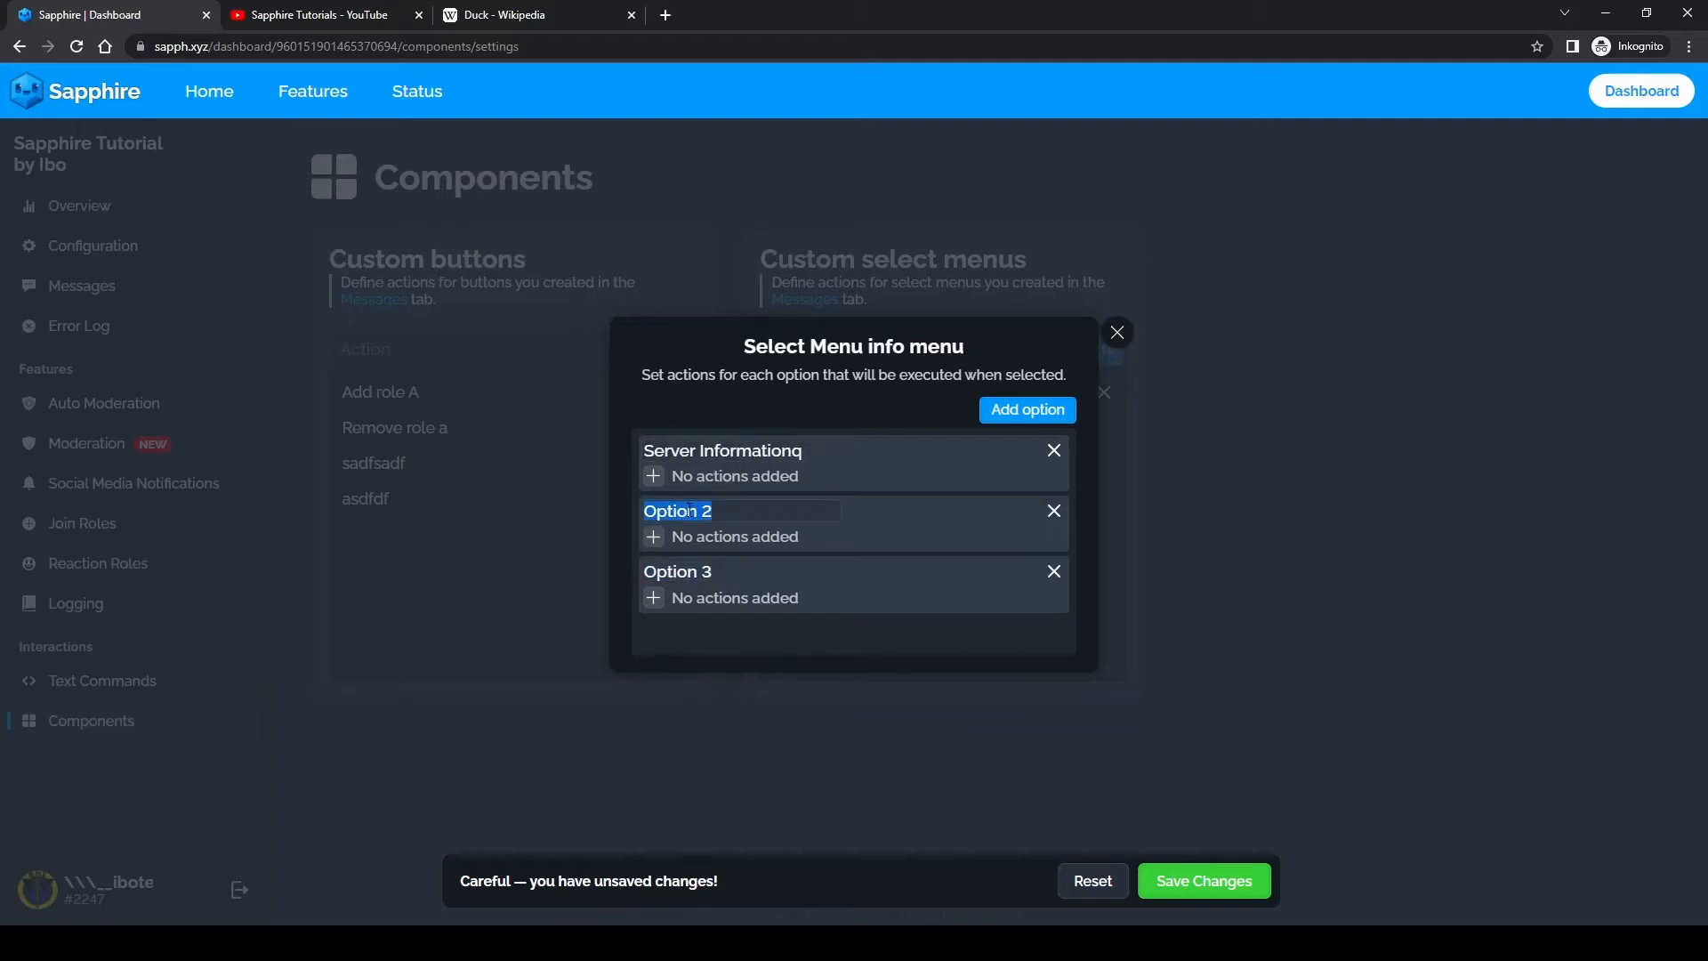
text(Info text about duck)
key(BackSpace)
key(BackSpace)
key(BackSpace)
key(BackSpace)
text(duck)
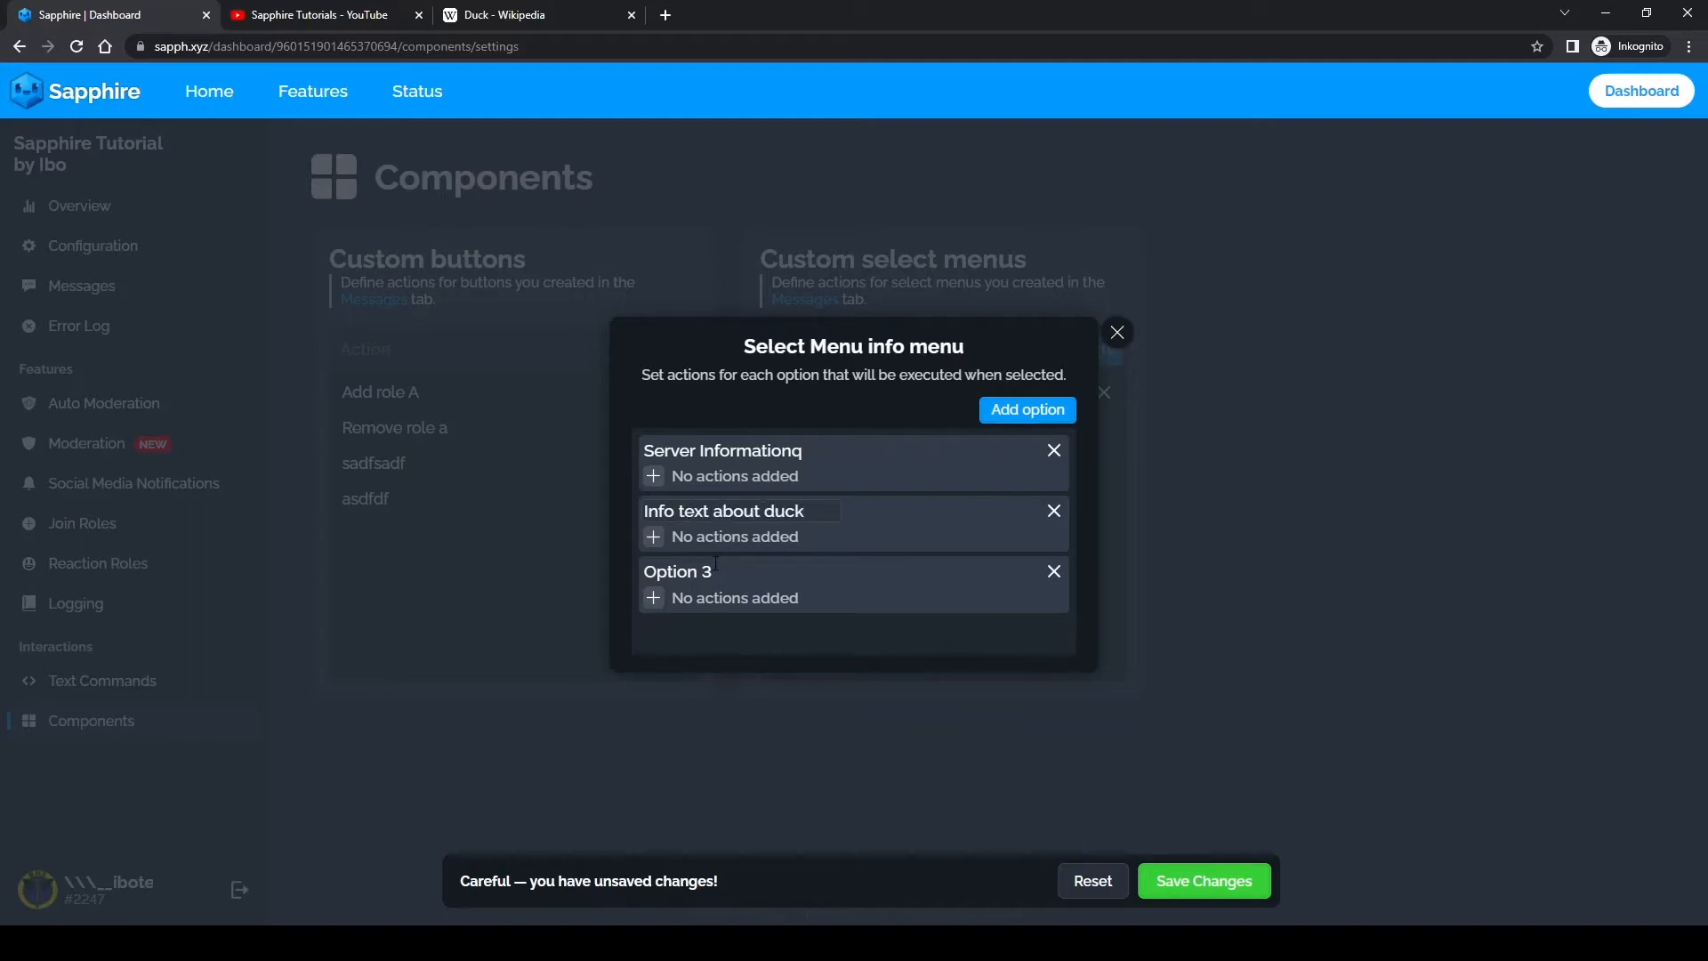
Step: Rename Option 3 as "Get member Role."
key(Tab)
text(toggle)
key(BackSpace)
key(BackSpace)
key(BackSpace)
key(BackSpace)
key(BackSpace)
key(BackSpace)
text(Get member roel.)
key(BackSpace)
key(BackSpace)
key(BackSpace)
key(BackSpace)
text(Role)
Step: Correct the first option's name to "Server Information"
click(660, 476)
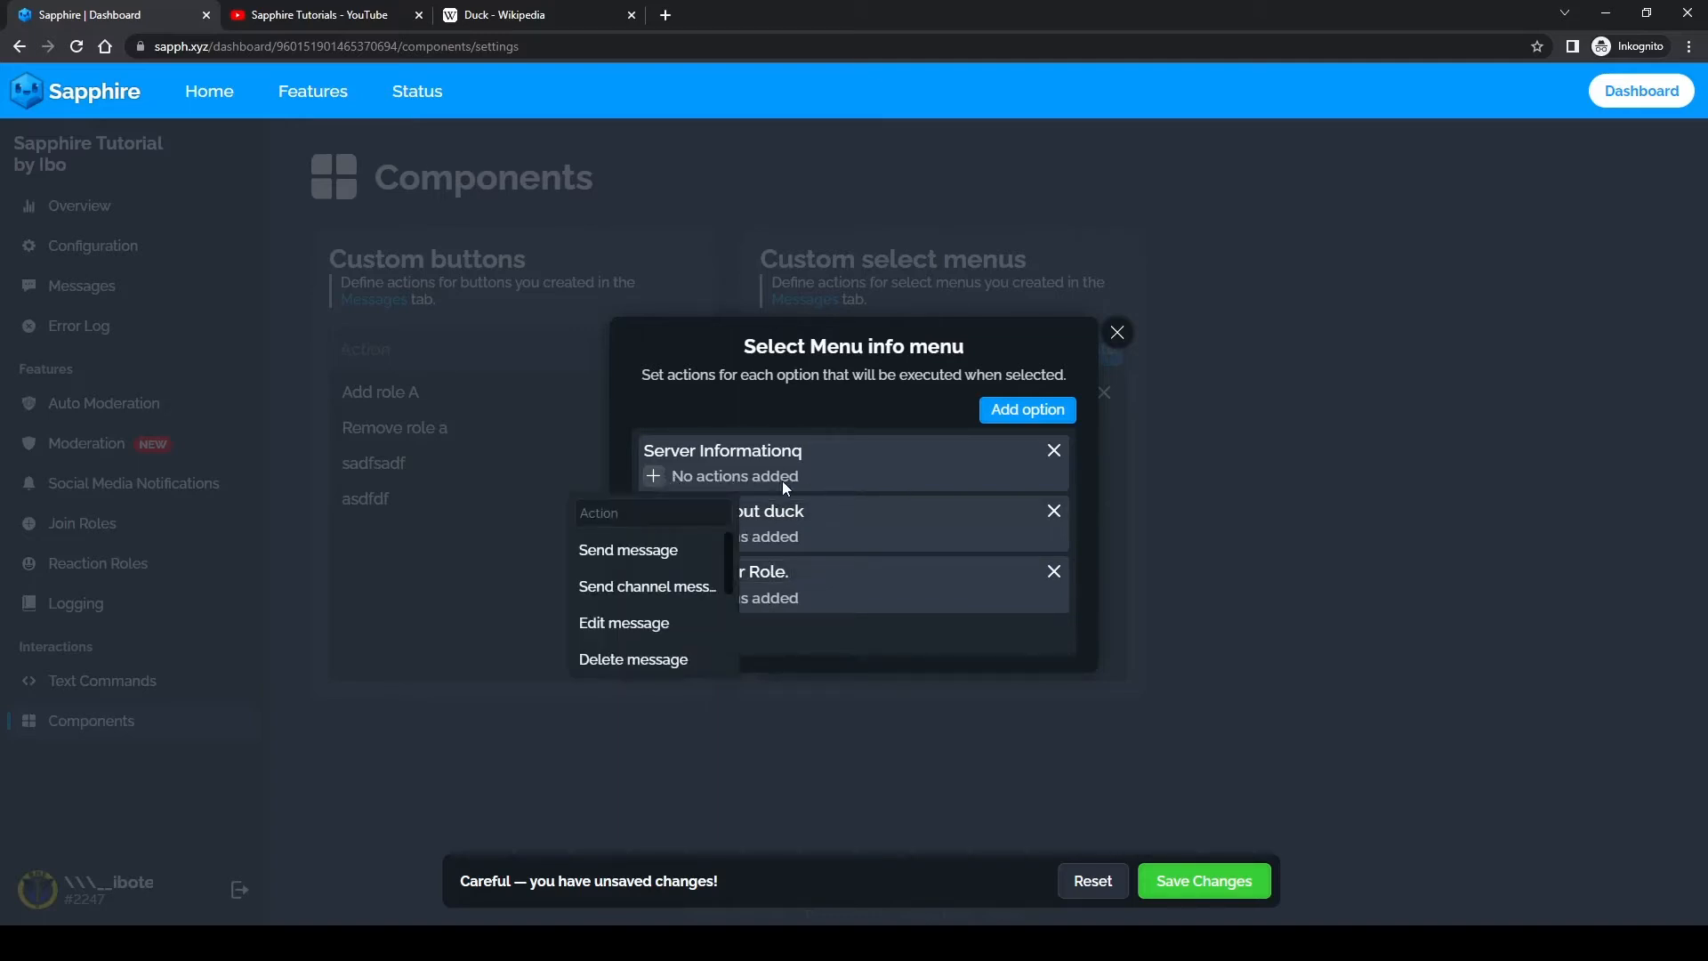
click(655, 476)
click(654, 477)
click(820, 451)
key(BackSpace)
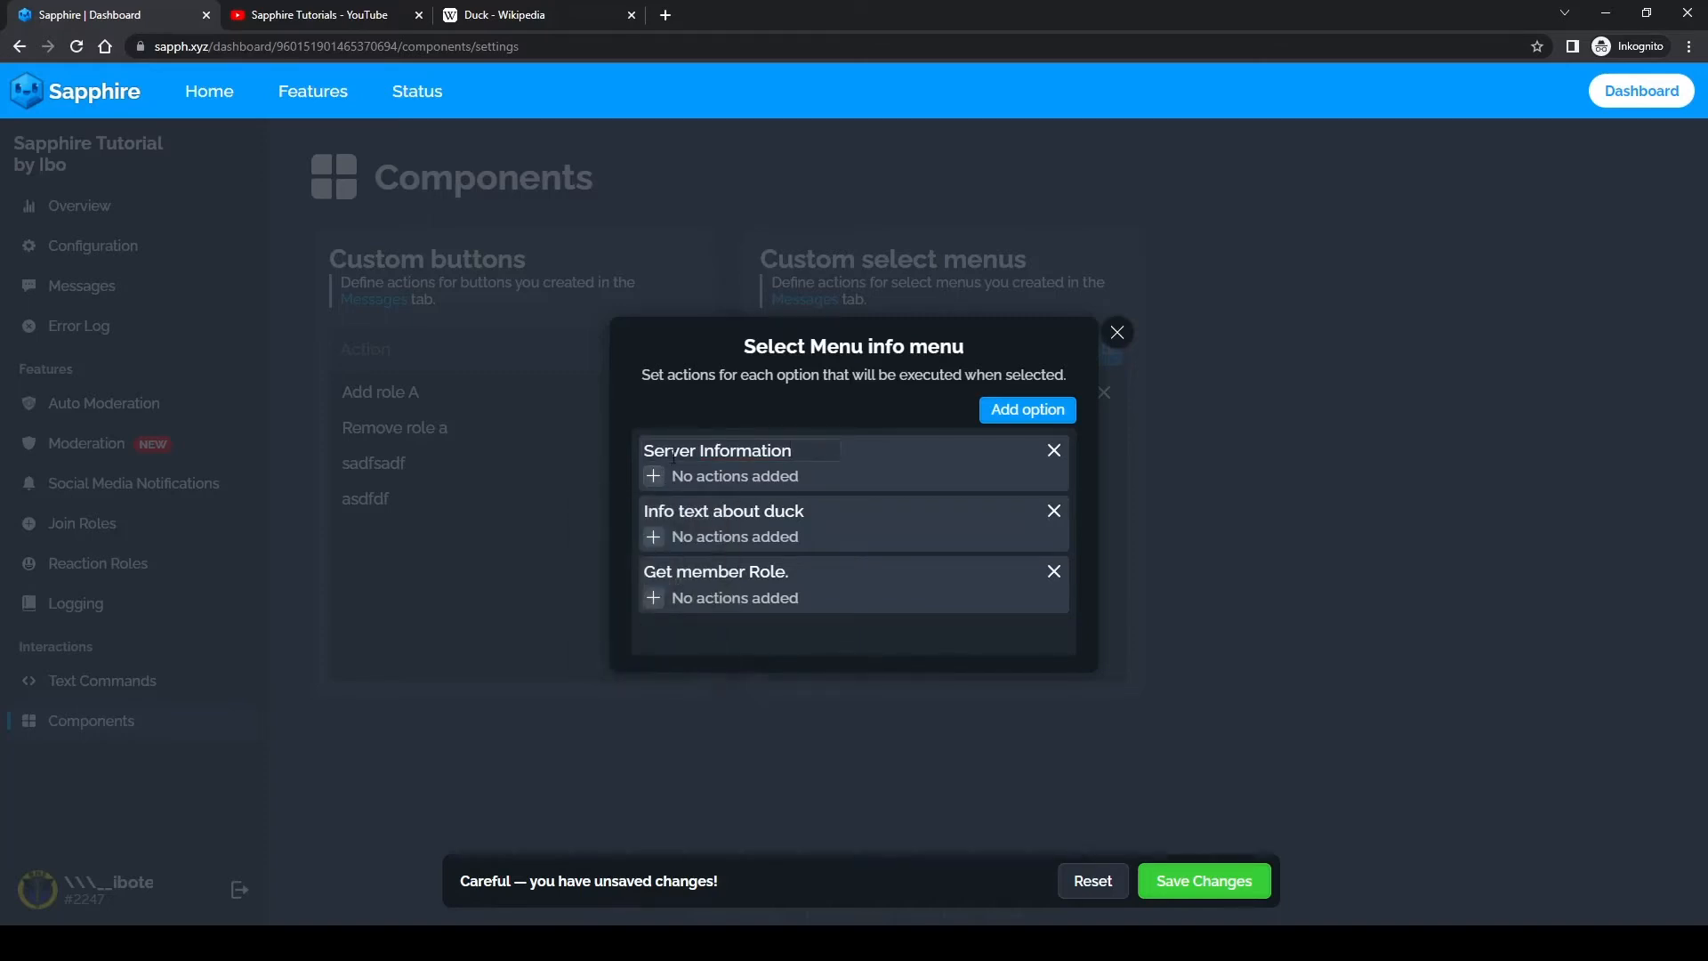
Step: Add a Send message action to the "Server Information" option and assign the "server info" template to it
click(672, 479)
click(657, 545)
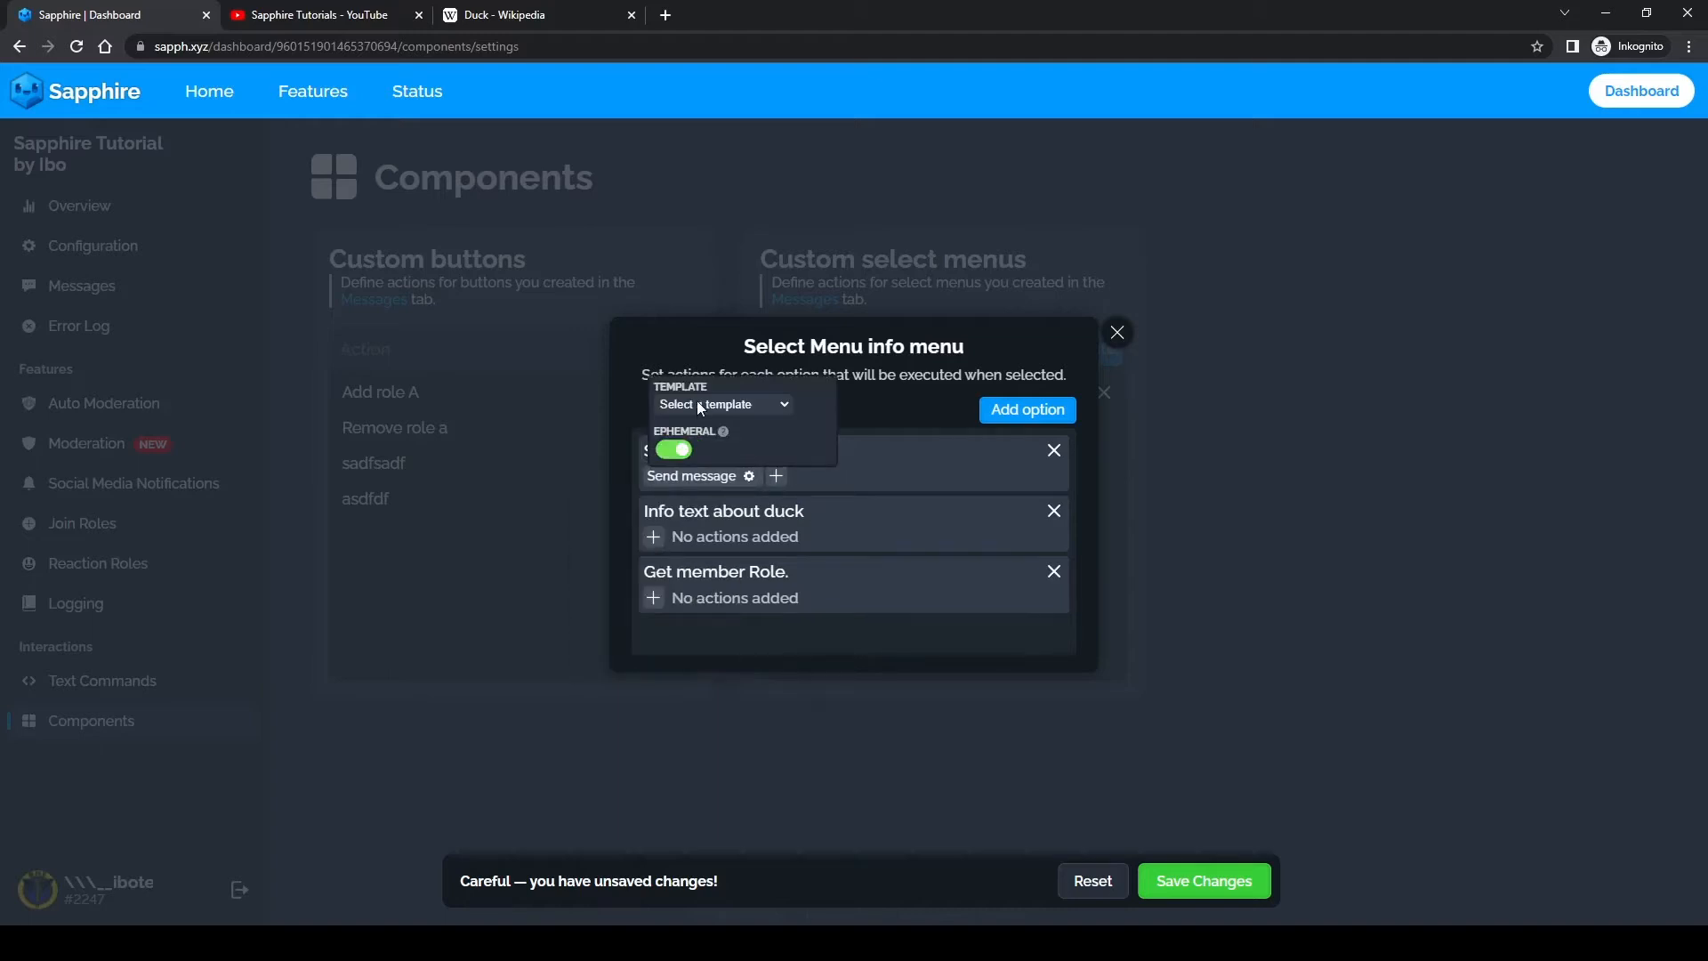
click(701, 406)
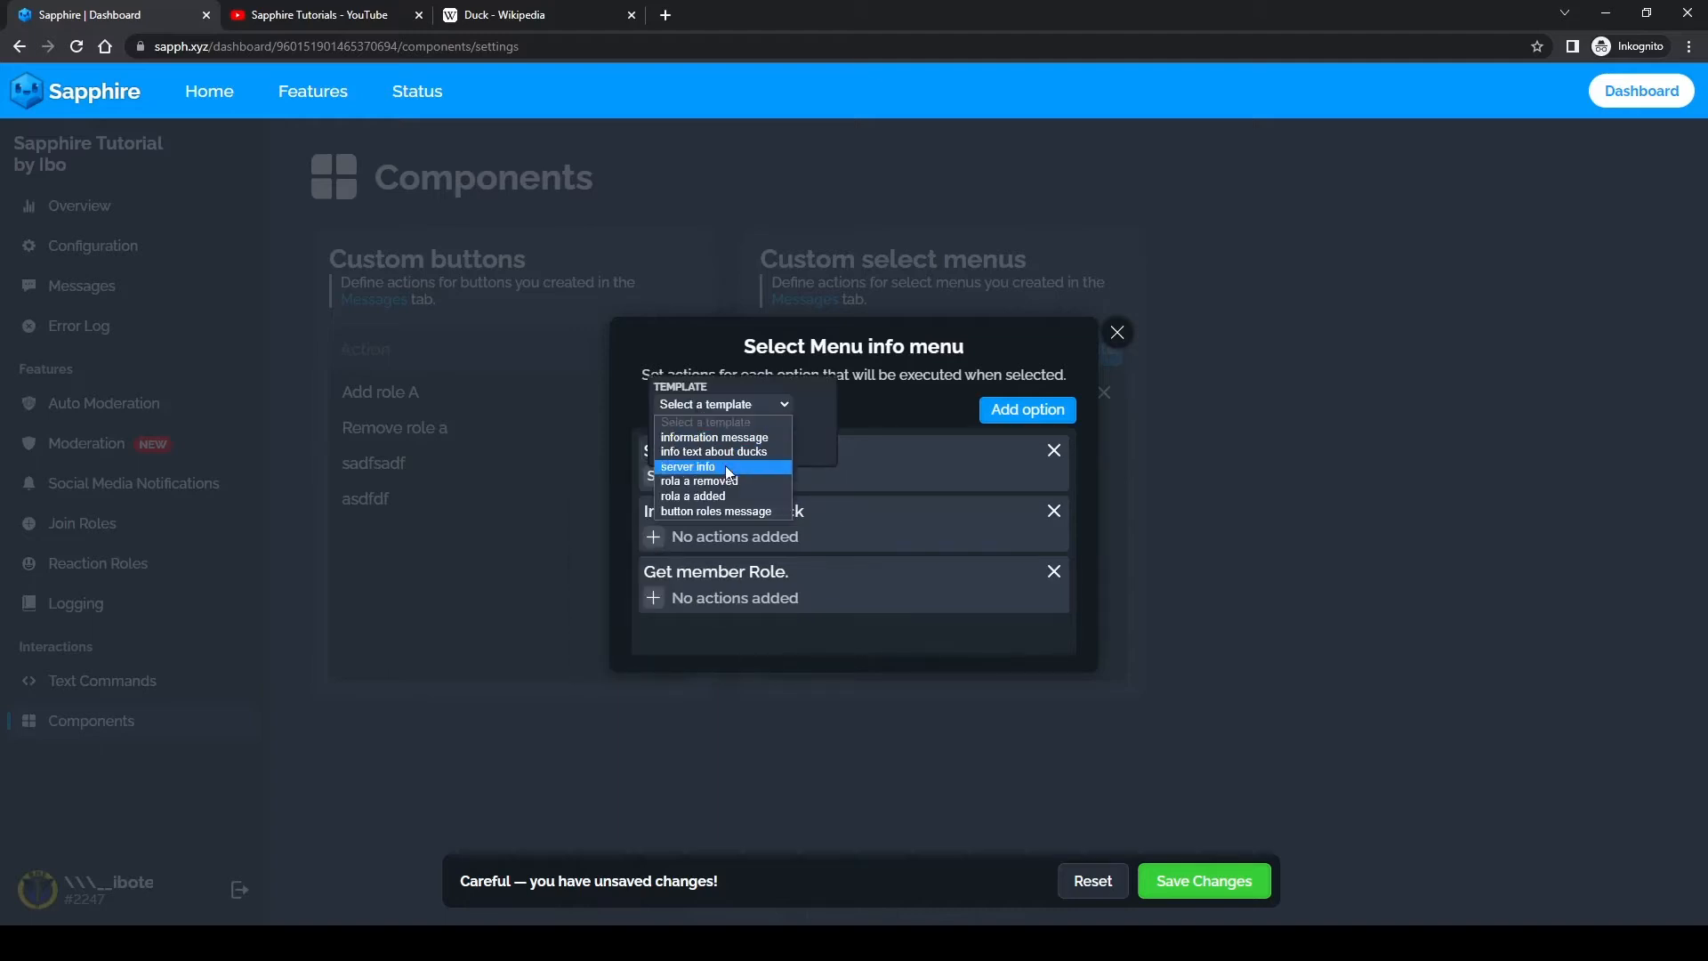
click(702, 466)
Step: Add a Send message action to the "Info text about duck" option using the "info text about ducks" template
click(658, 536)
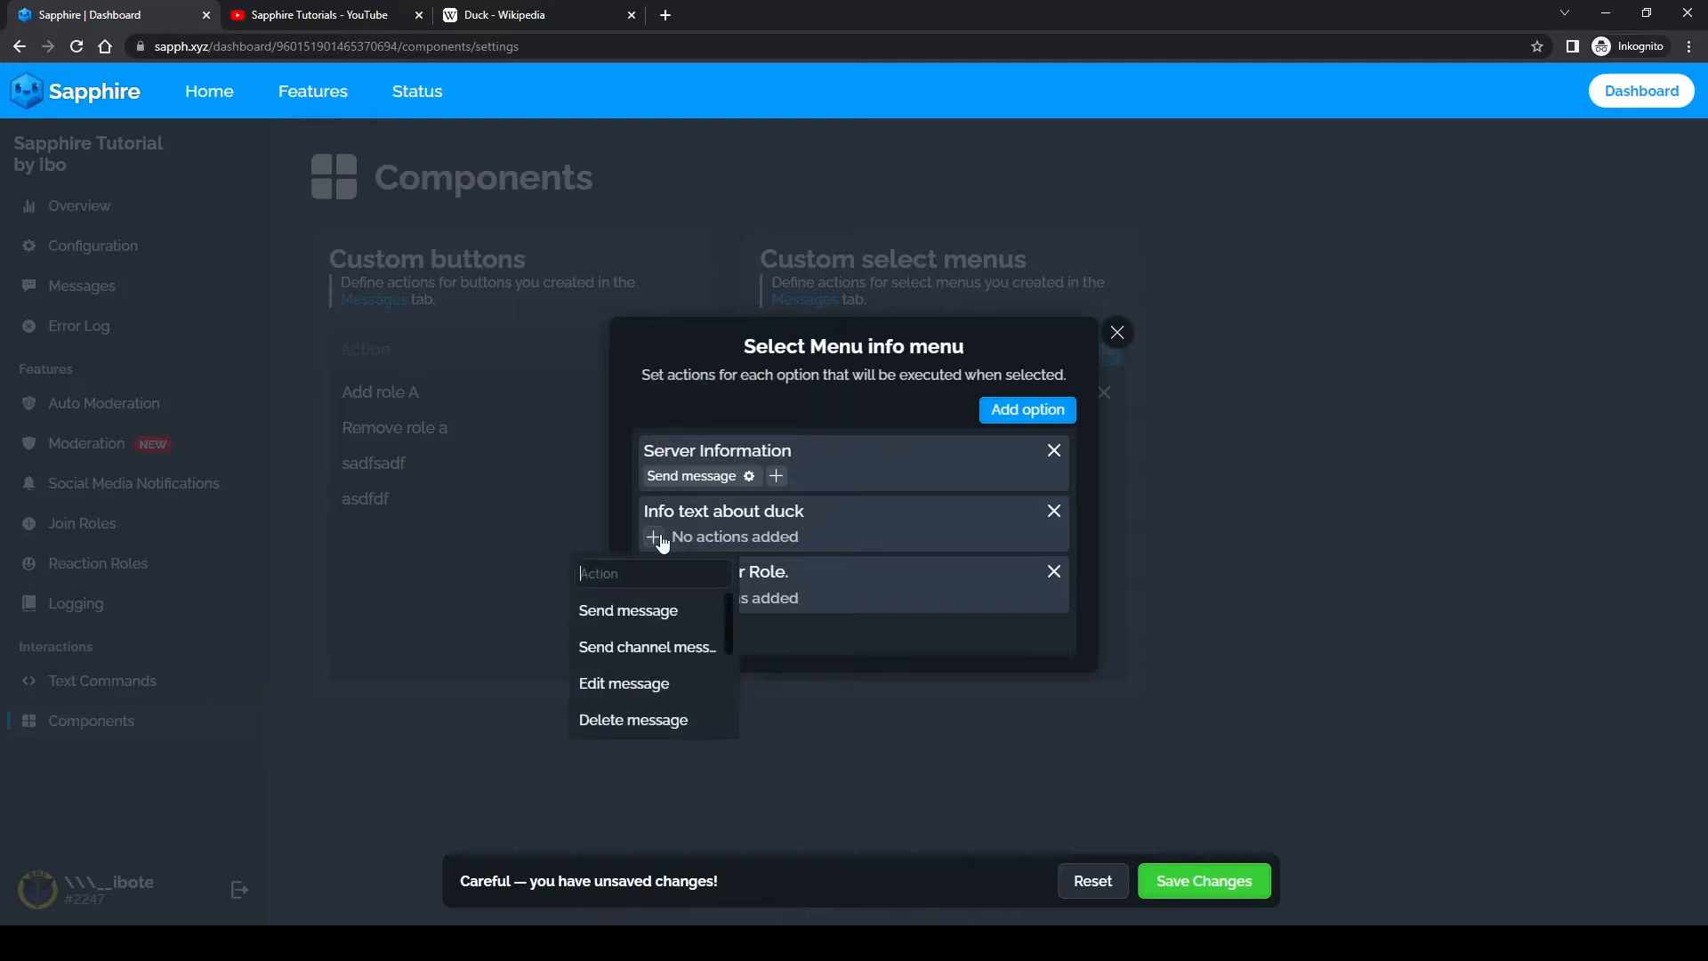
click(644, 612)
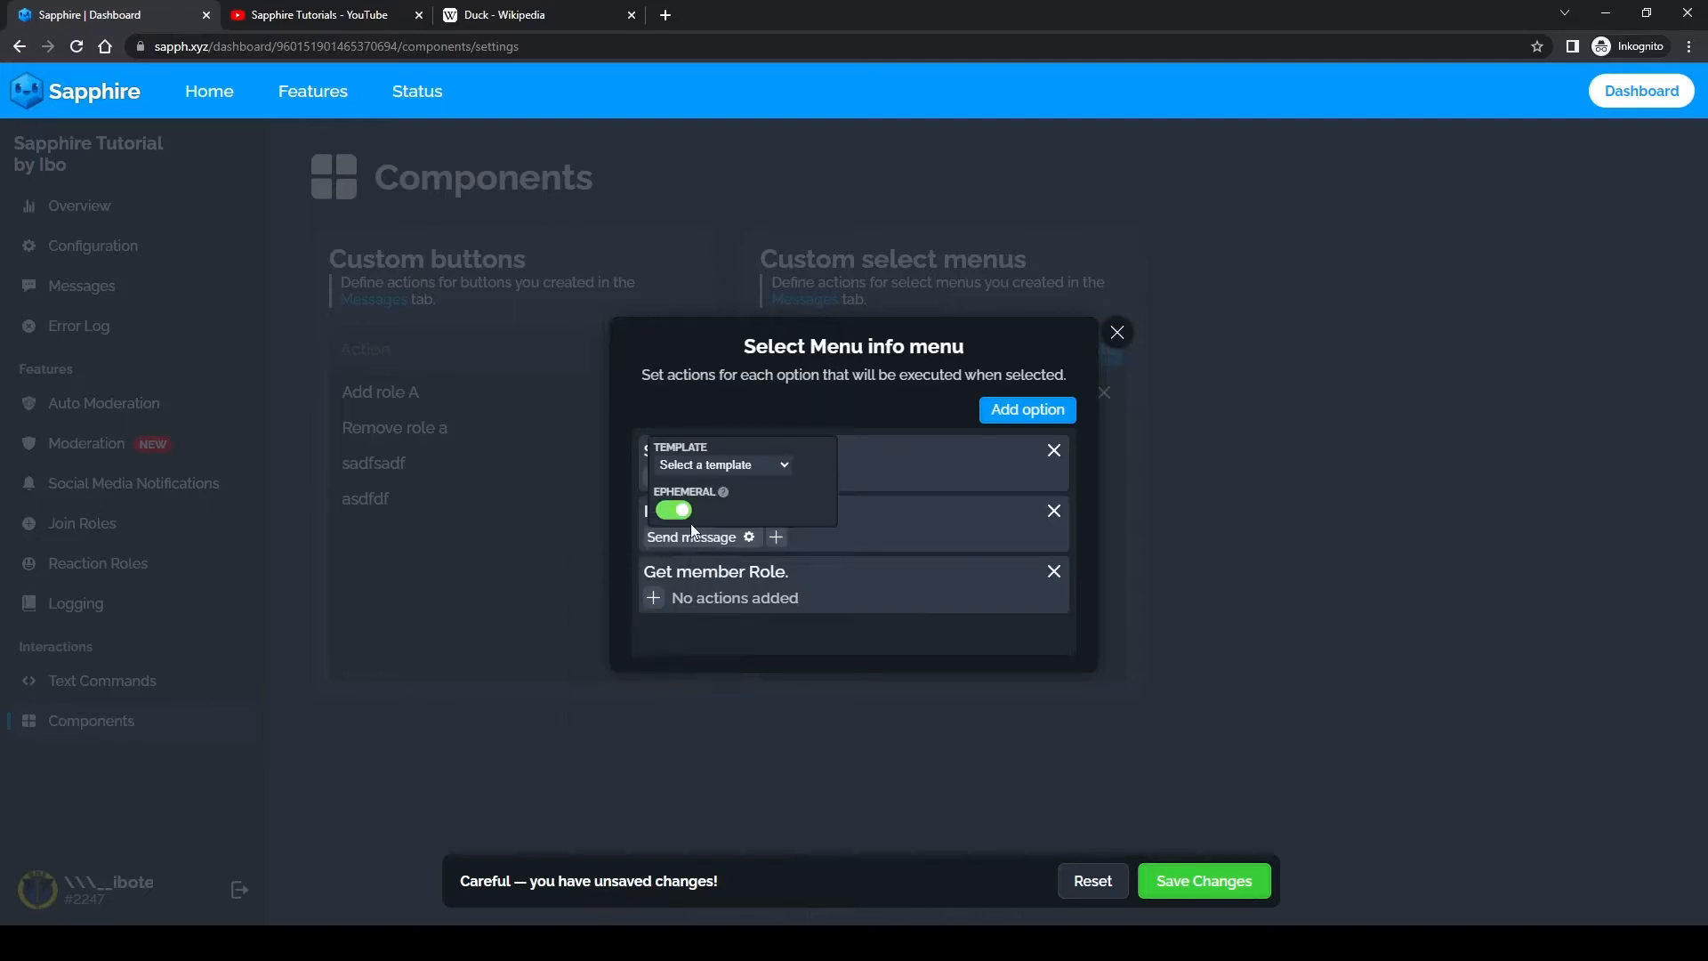
click(686, 470)
click(712, 513)
Step: Add a Toggle roles action to the "Get member Role." option and assign the Member role
click(659, 607)
click(660, 608)
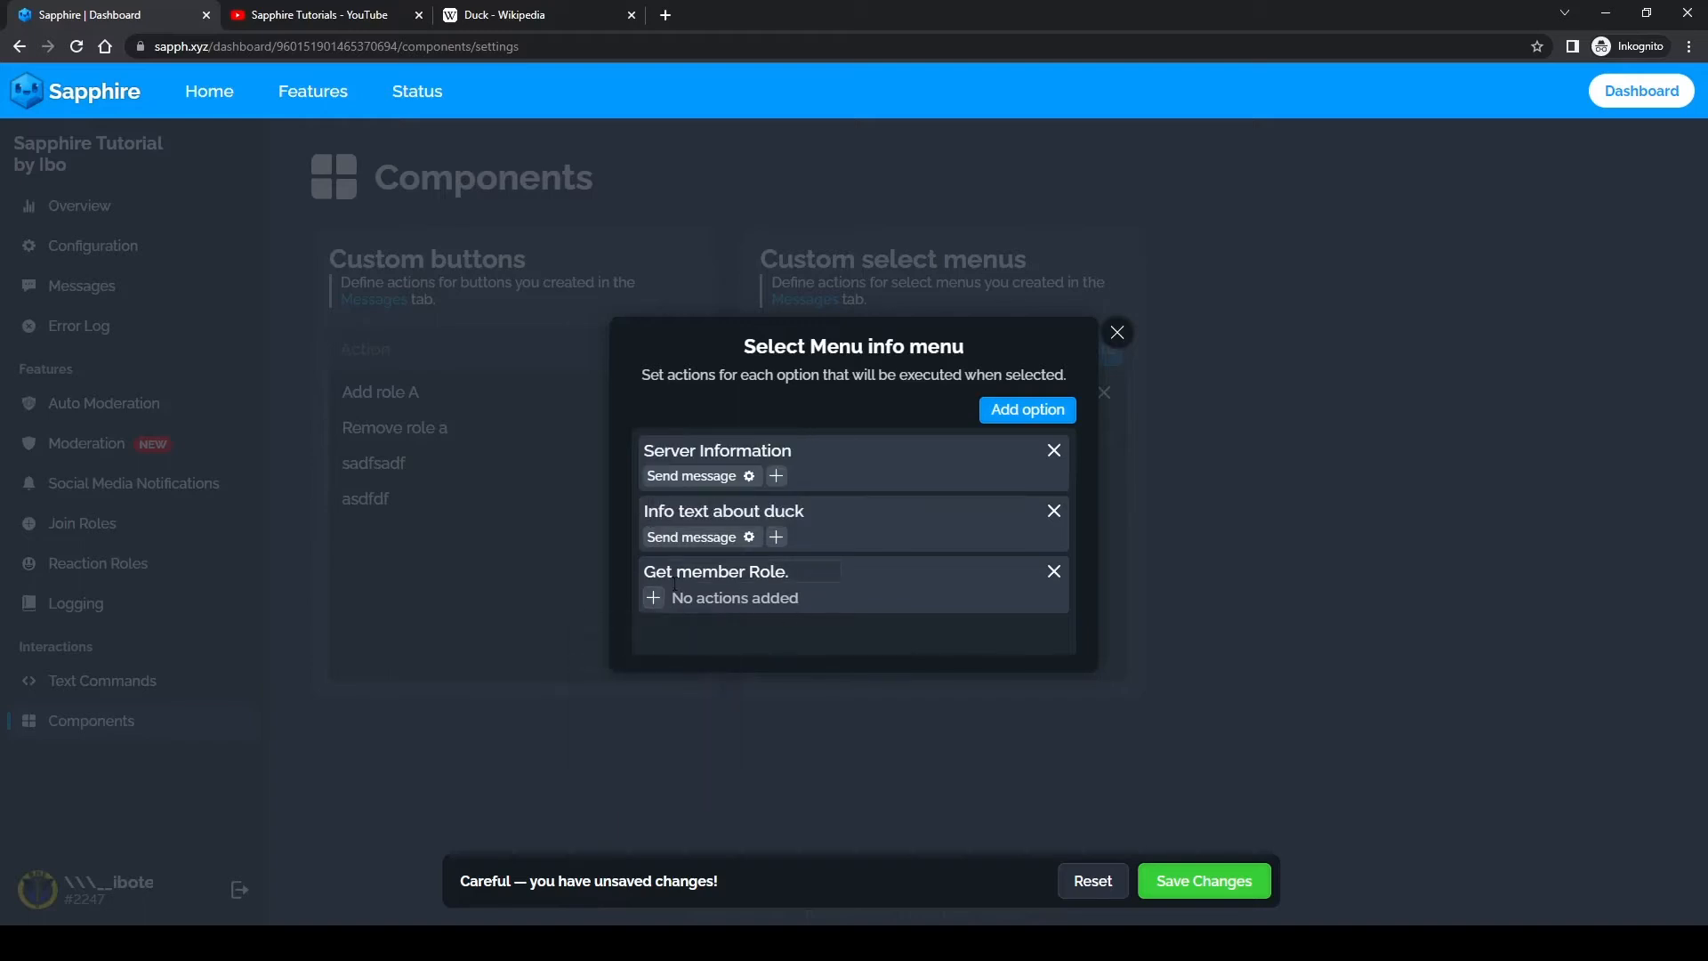
click(661, 610)
text(t)
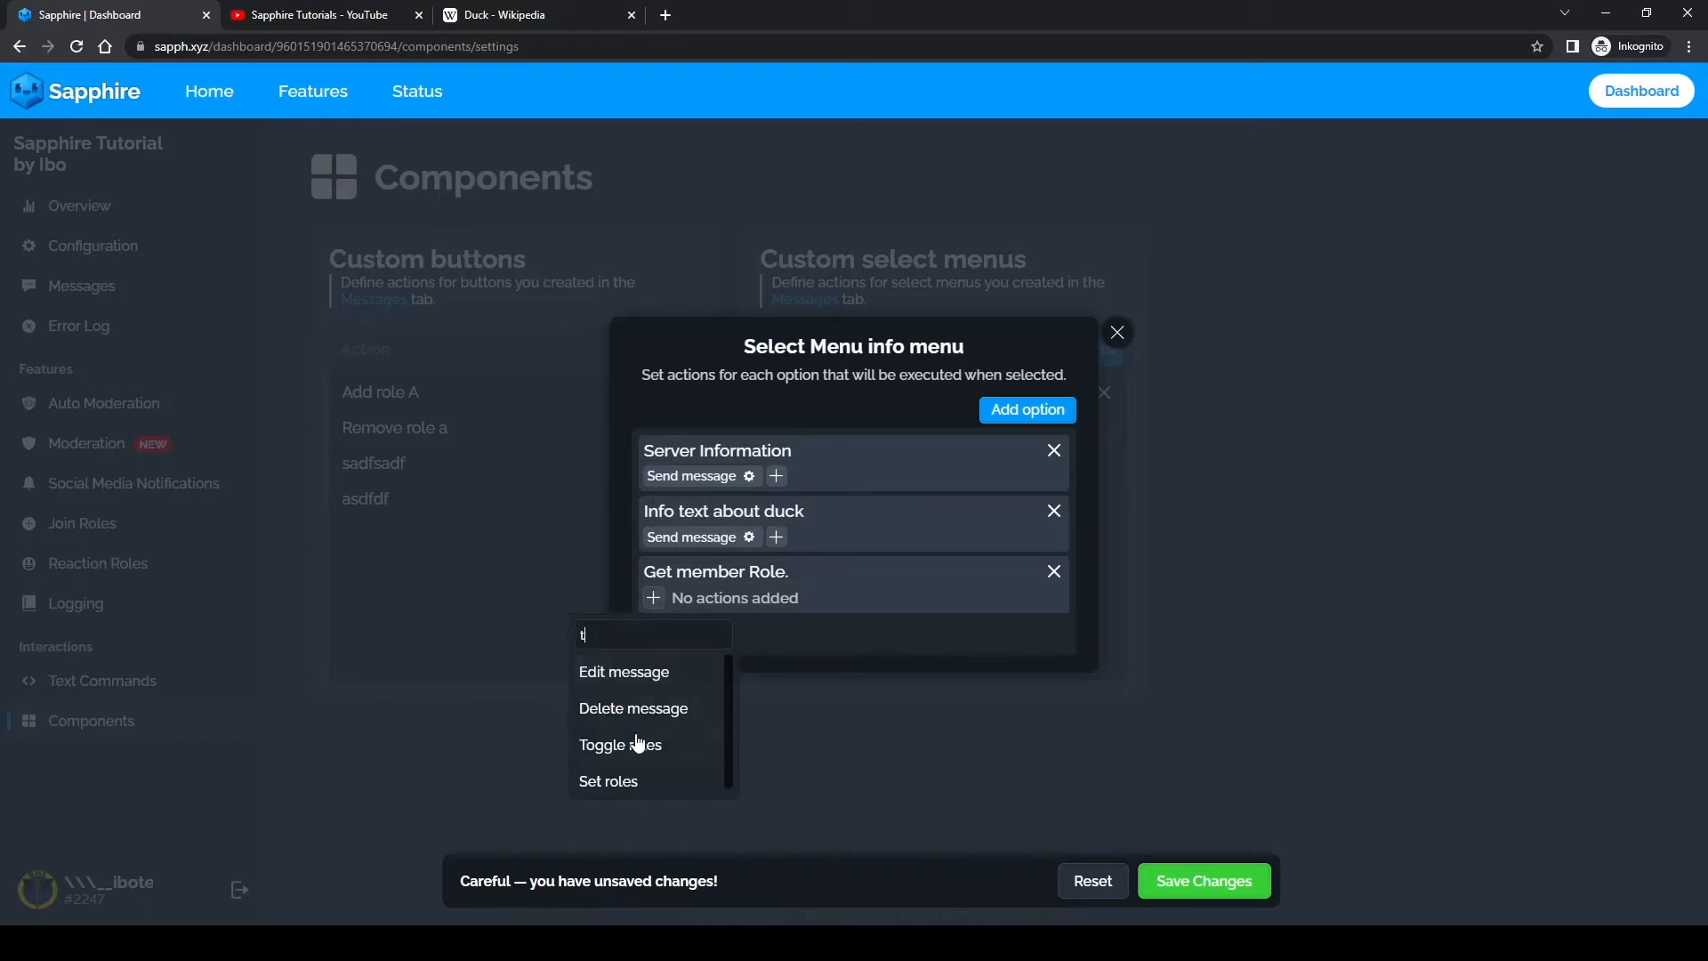
click(639, 752)
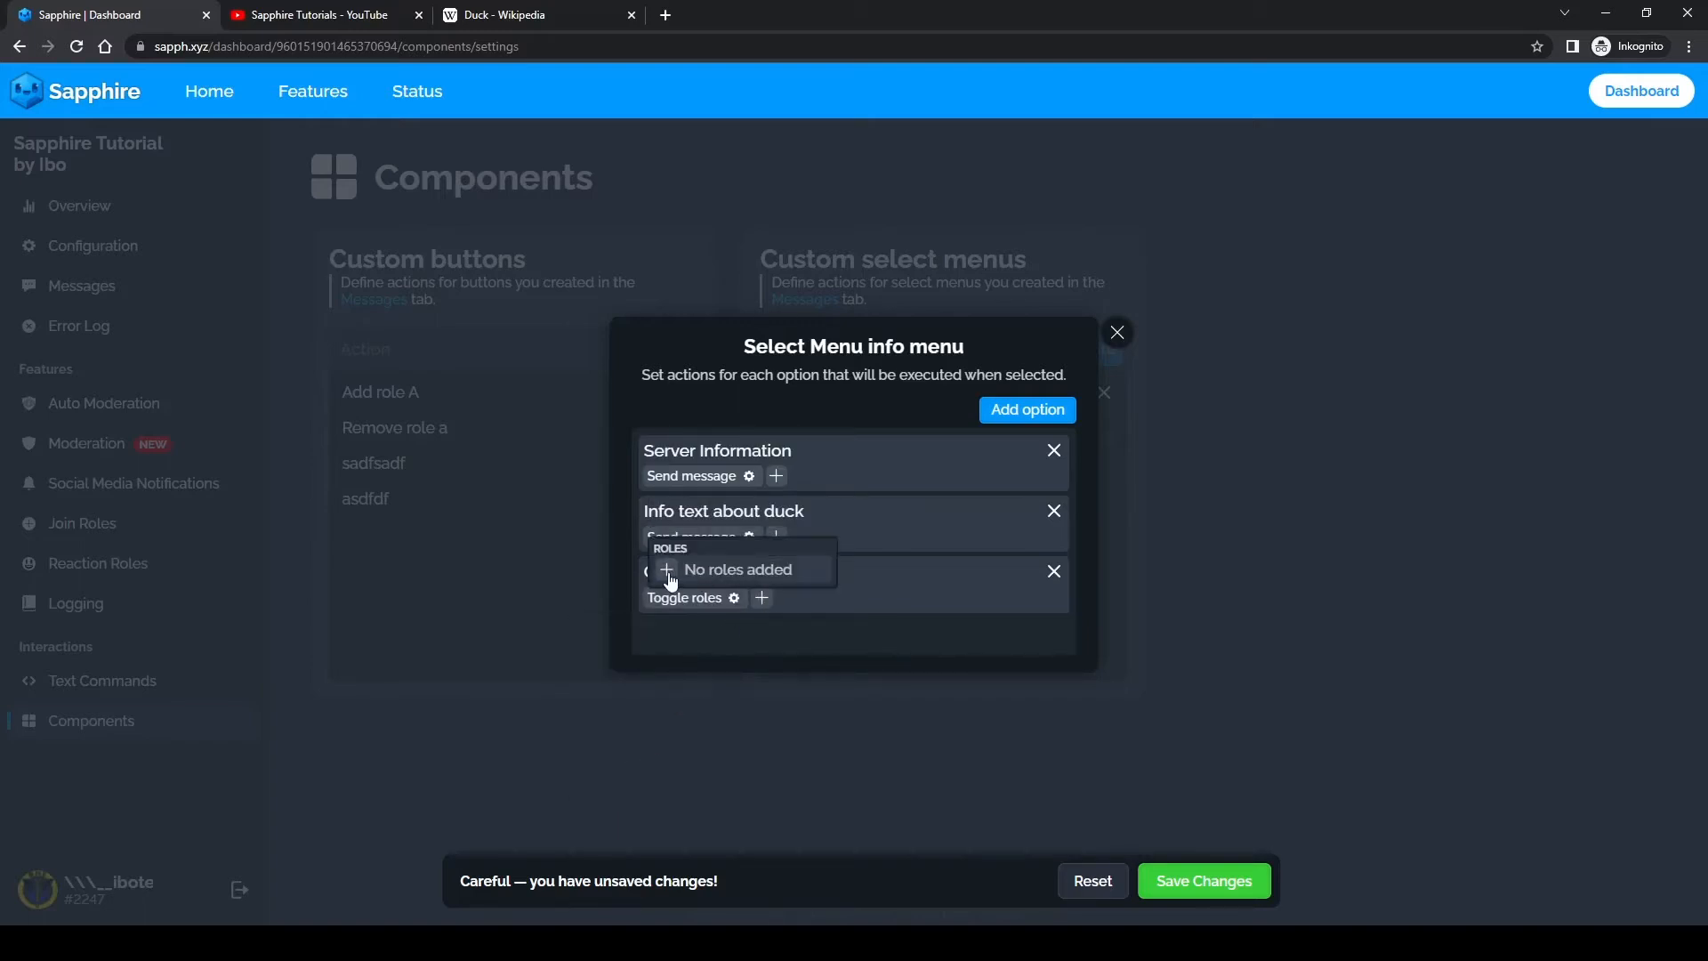
click(667, 571)
scroll(684, 687, down, 2)
click(662, 706)
click(659, 714)
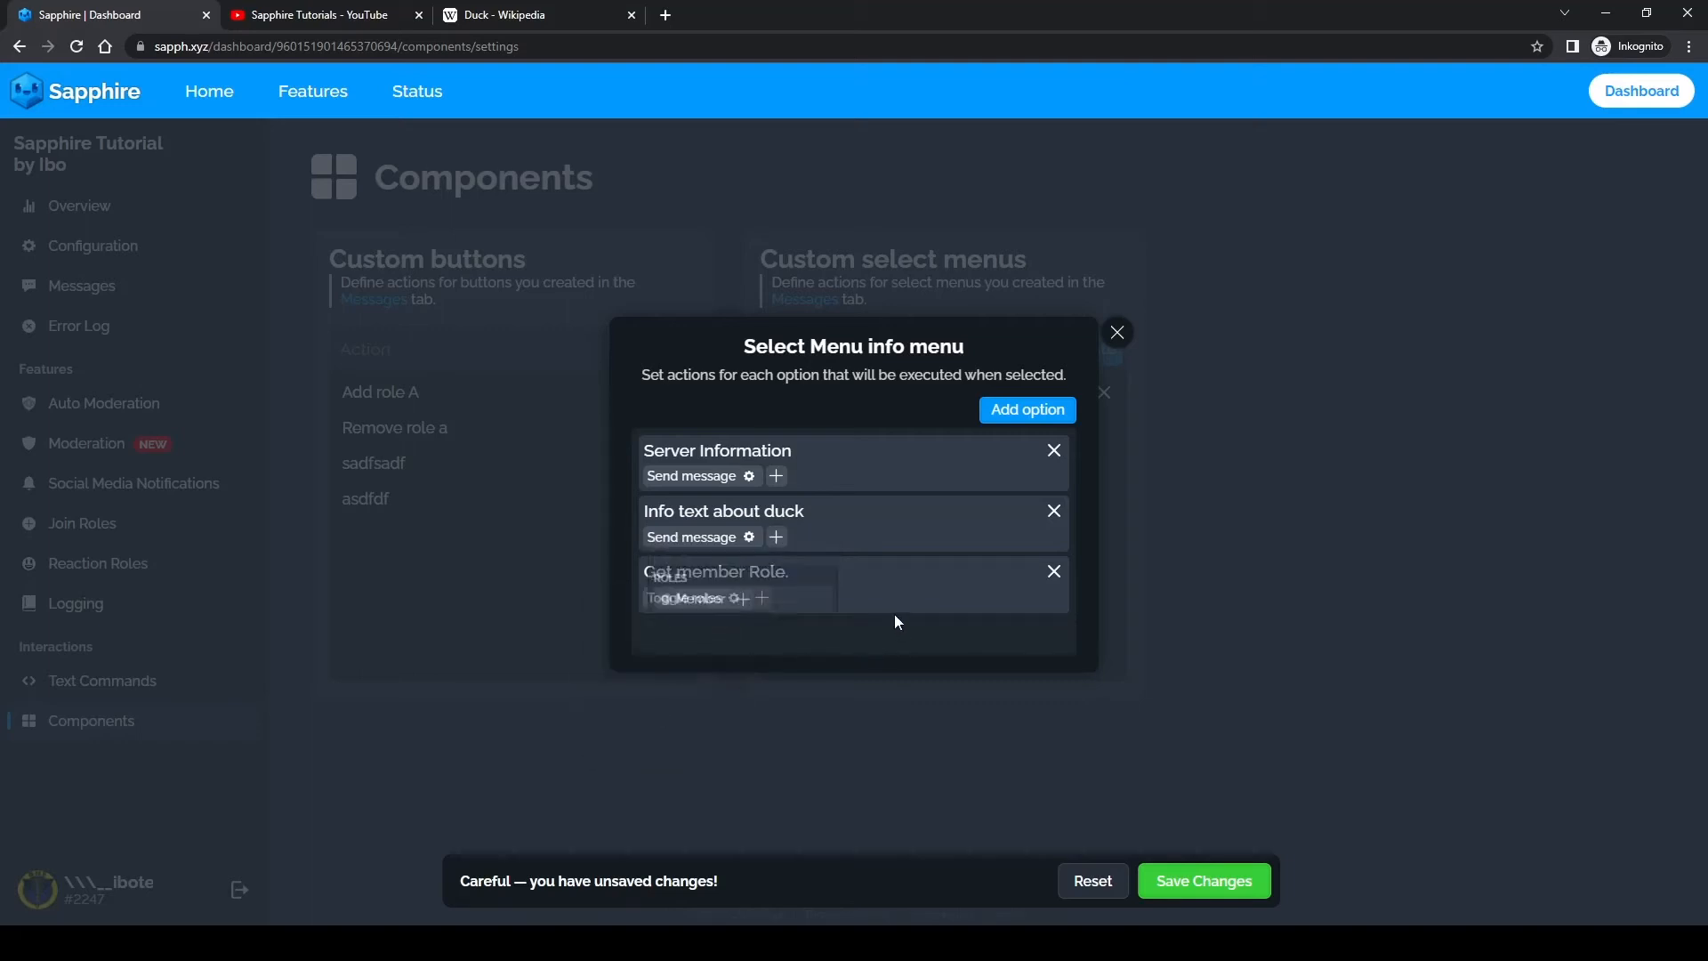
Step: Check the role set for the Toggle roles action and save the select menu changes
click(735, 600)
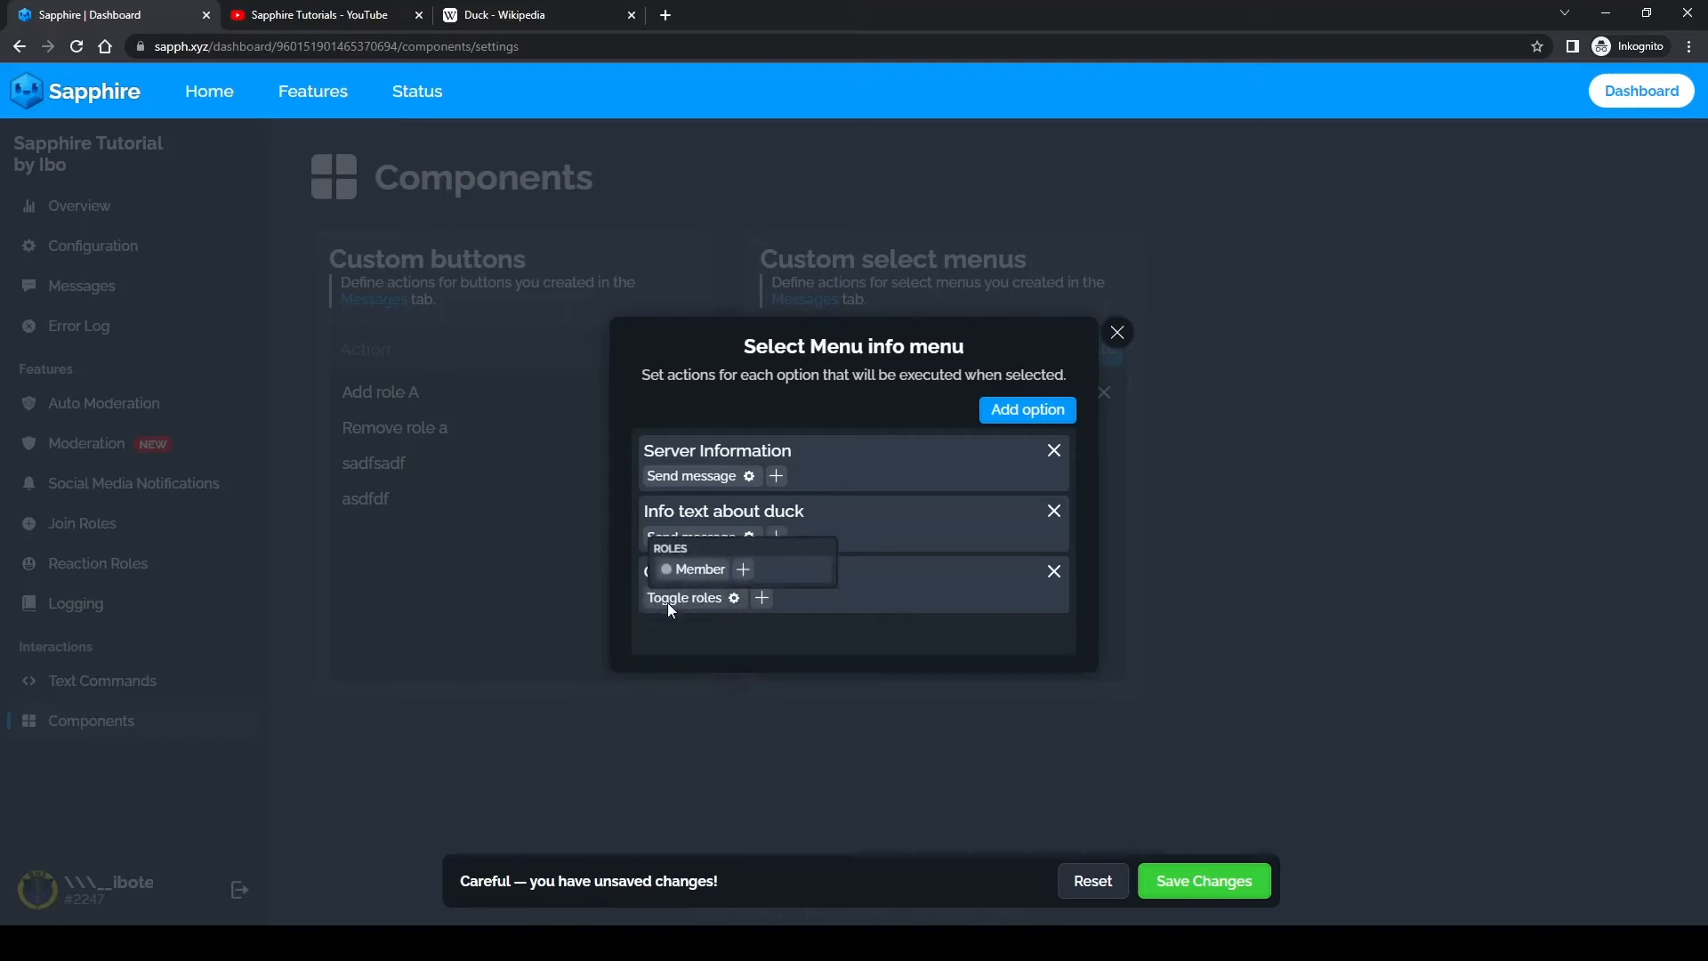
click(713, 605)
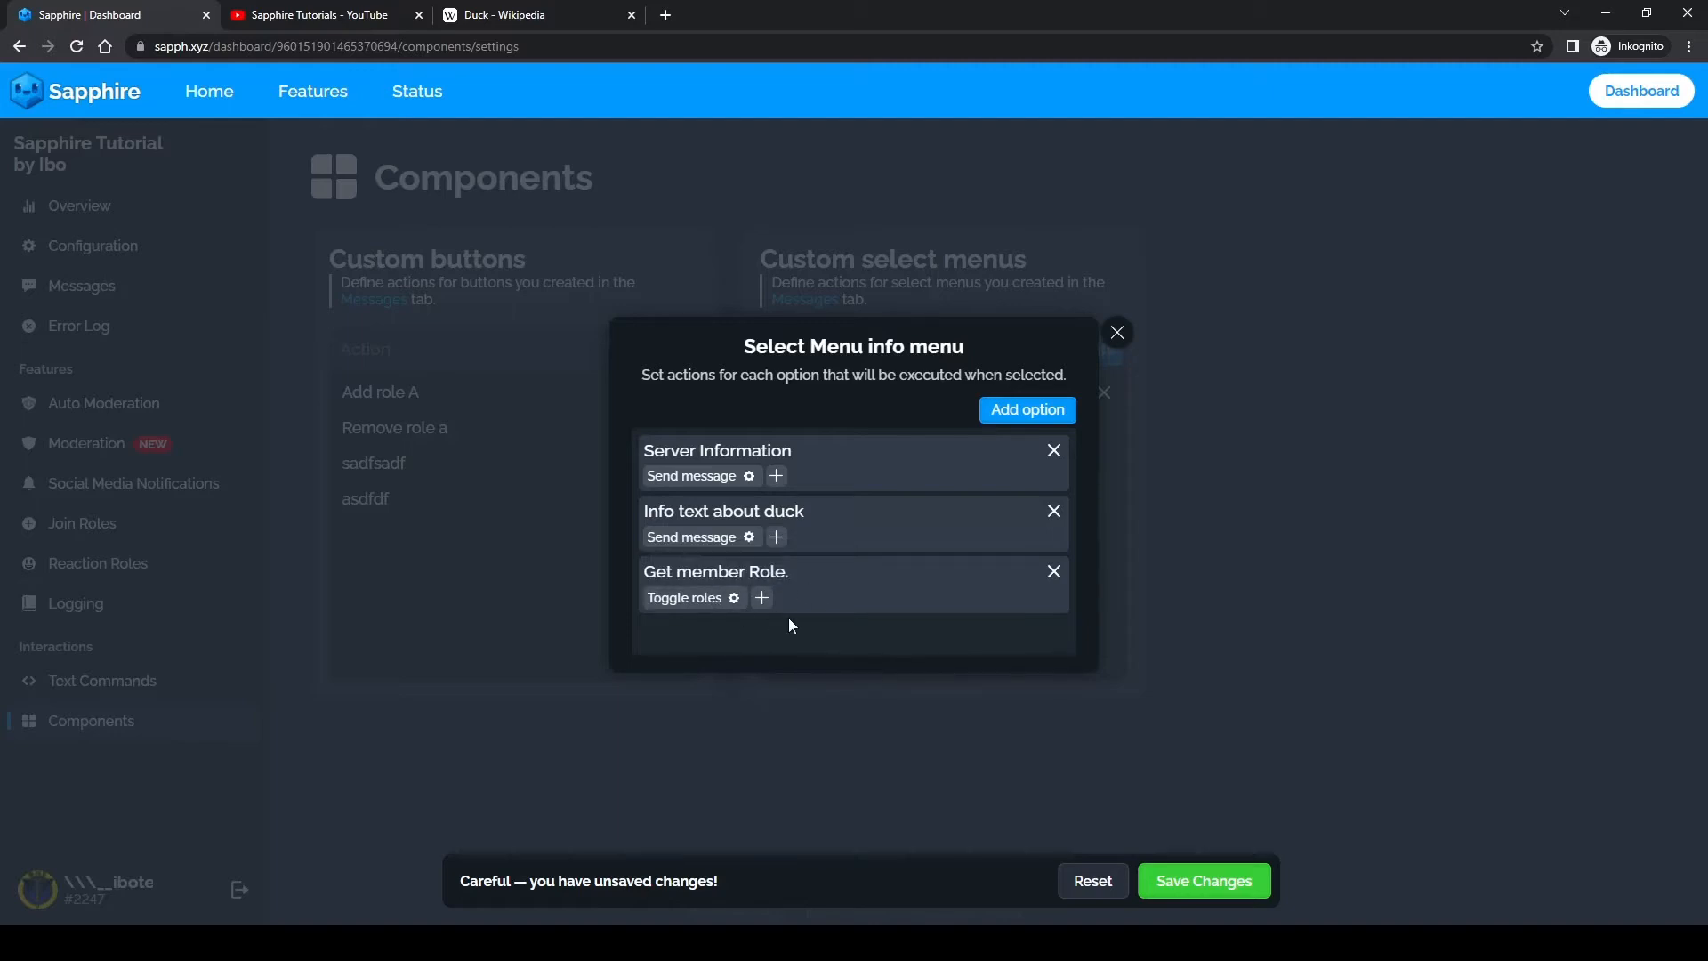
click(736, 604)
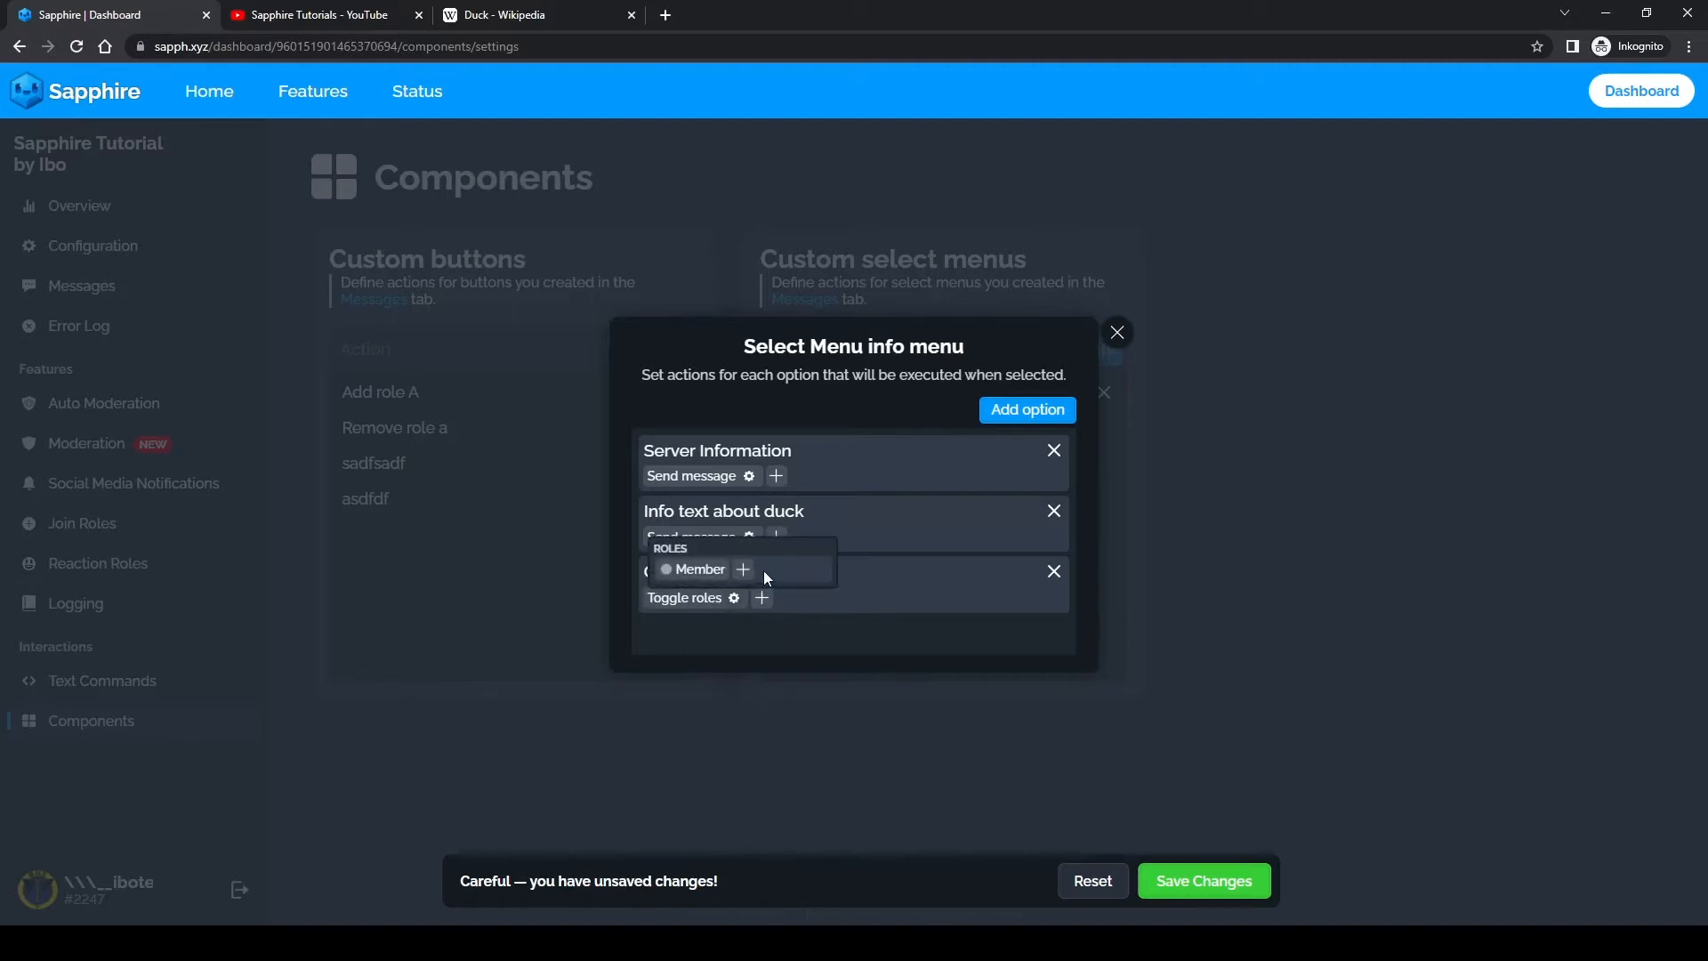
click(1004, 659)
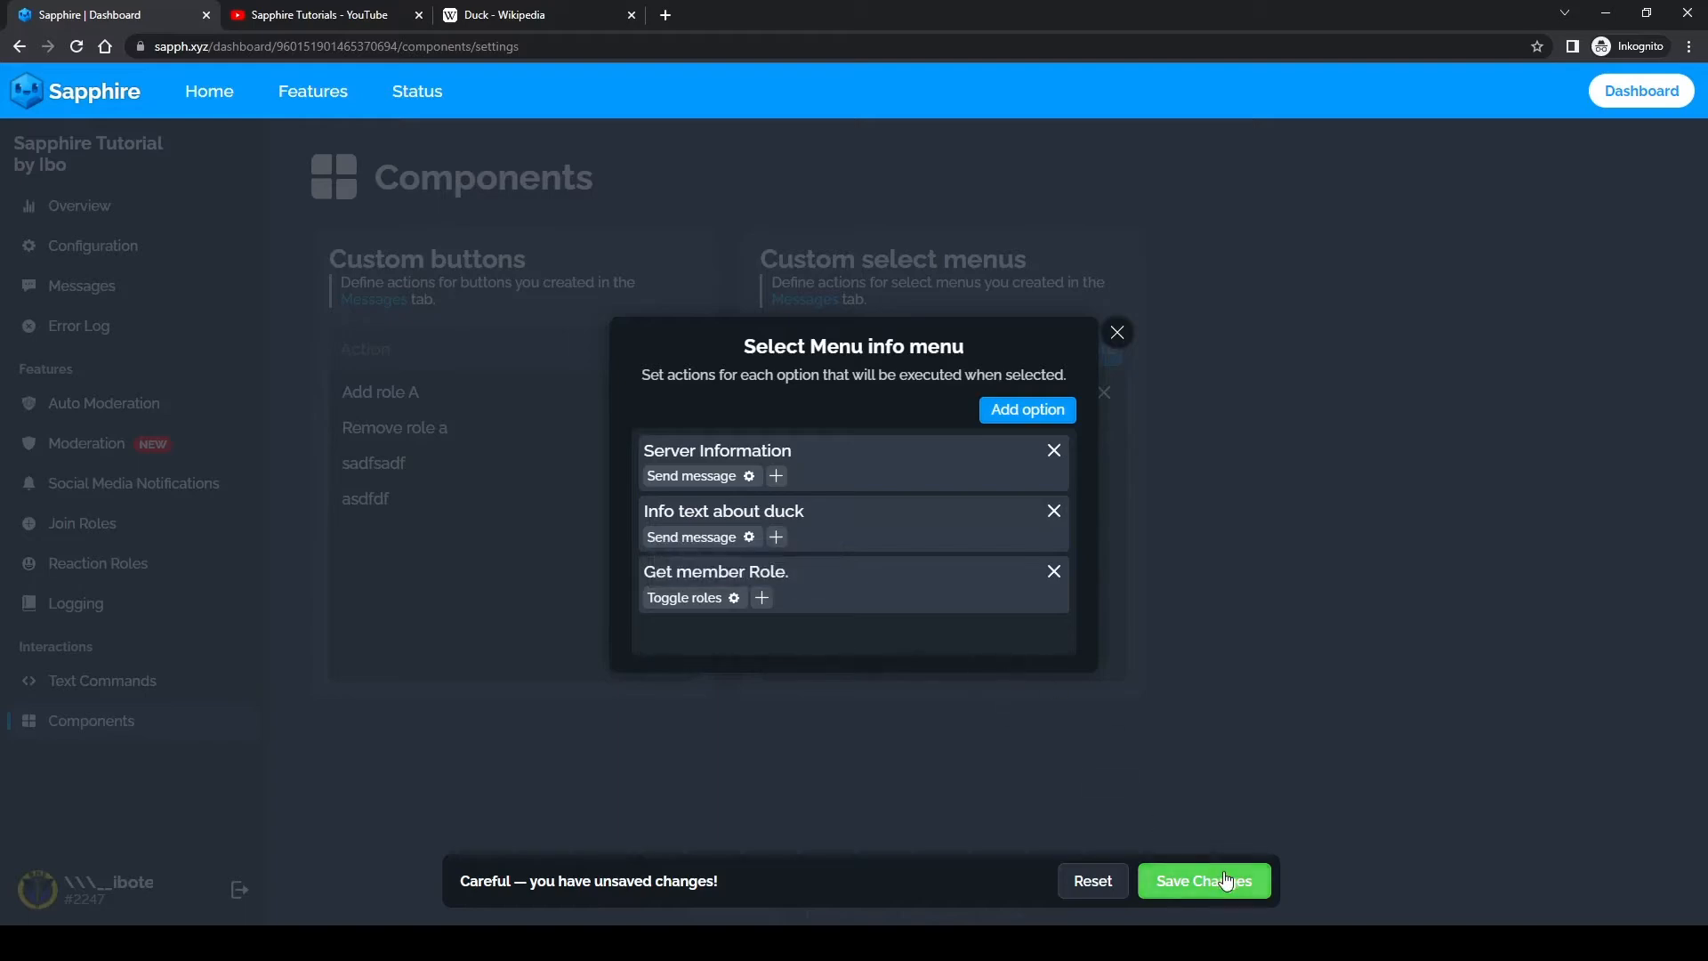
click(1240, 881)
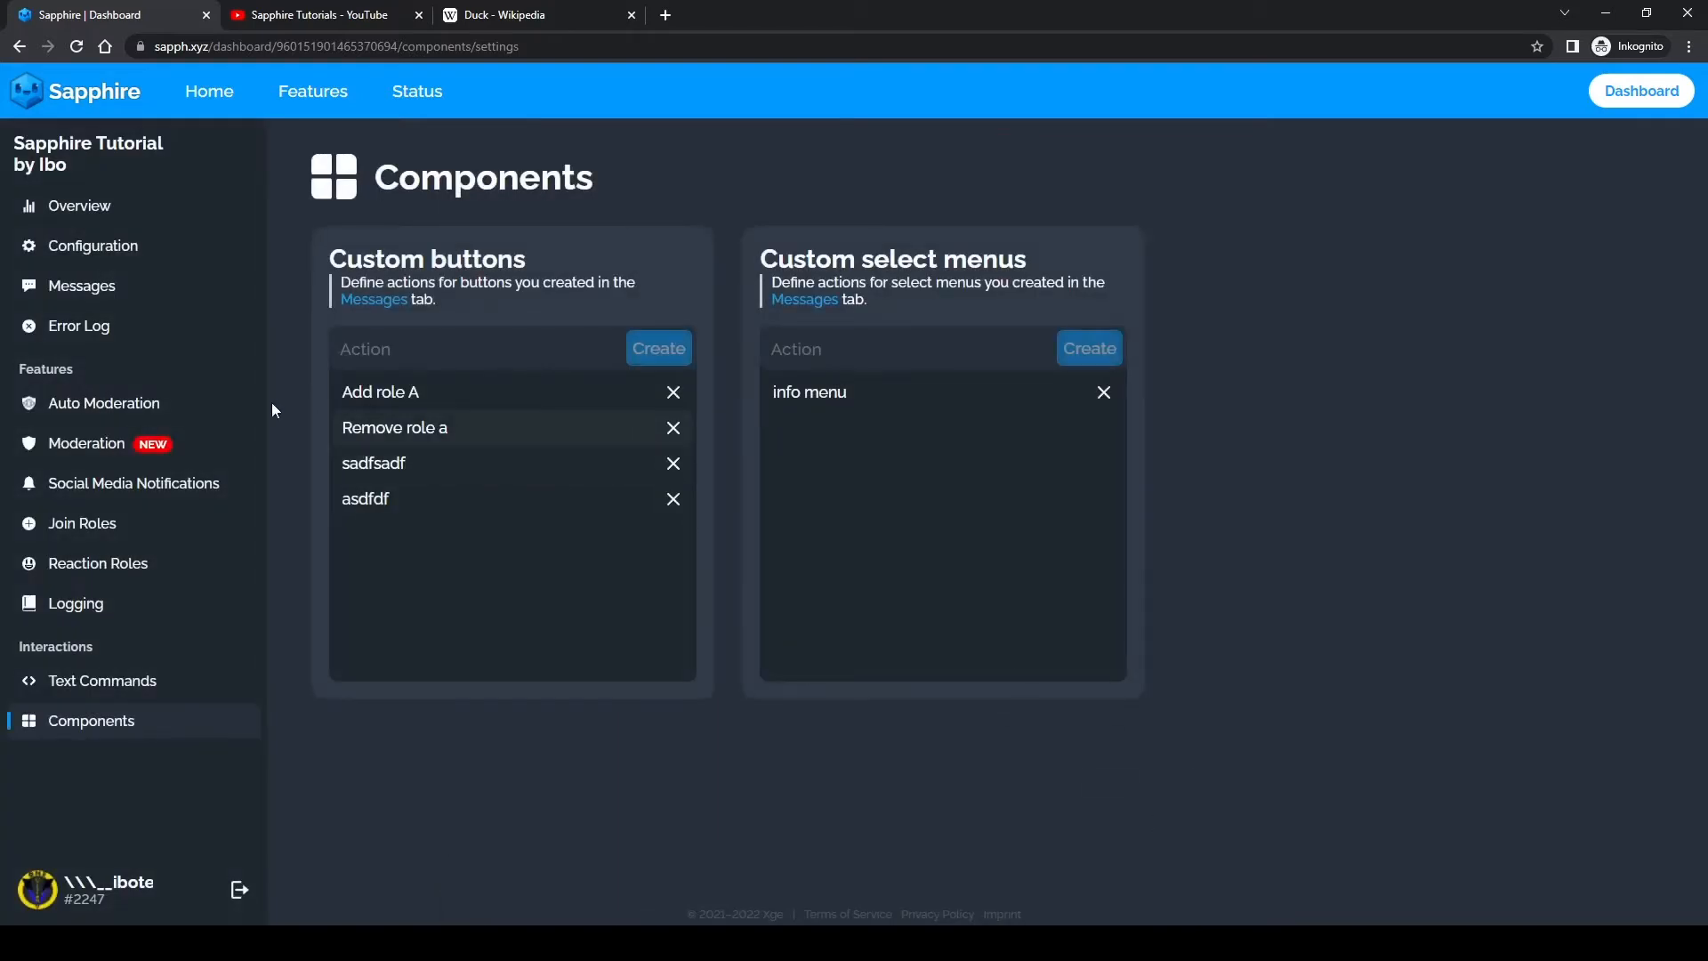
Step: Reopen the "information message" template for editing and name the select menu's first option "Server Info"
click(34, 288)
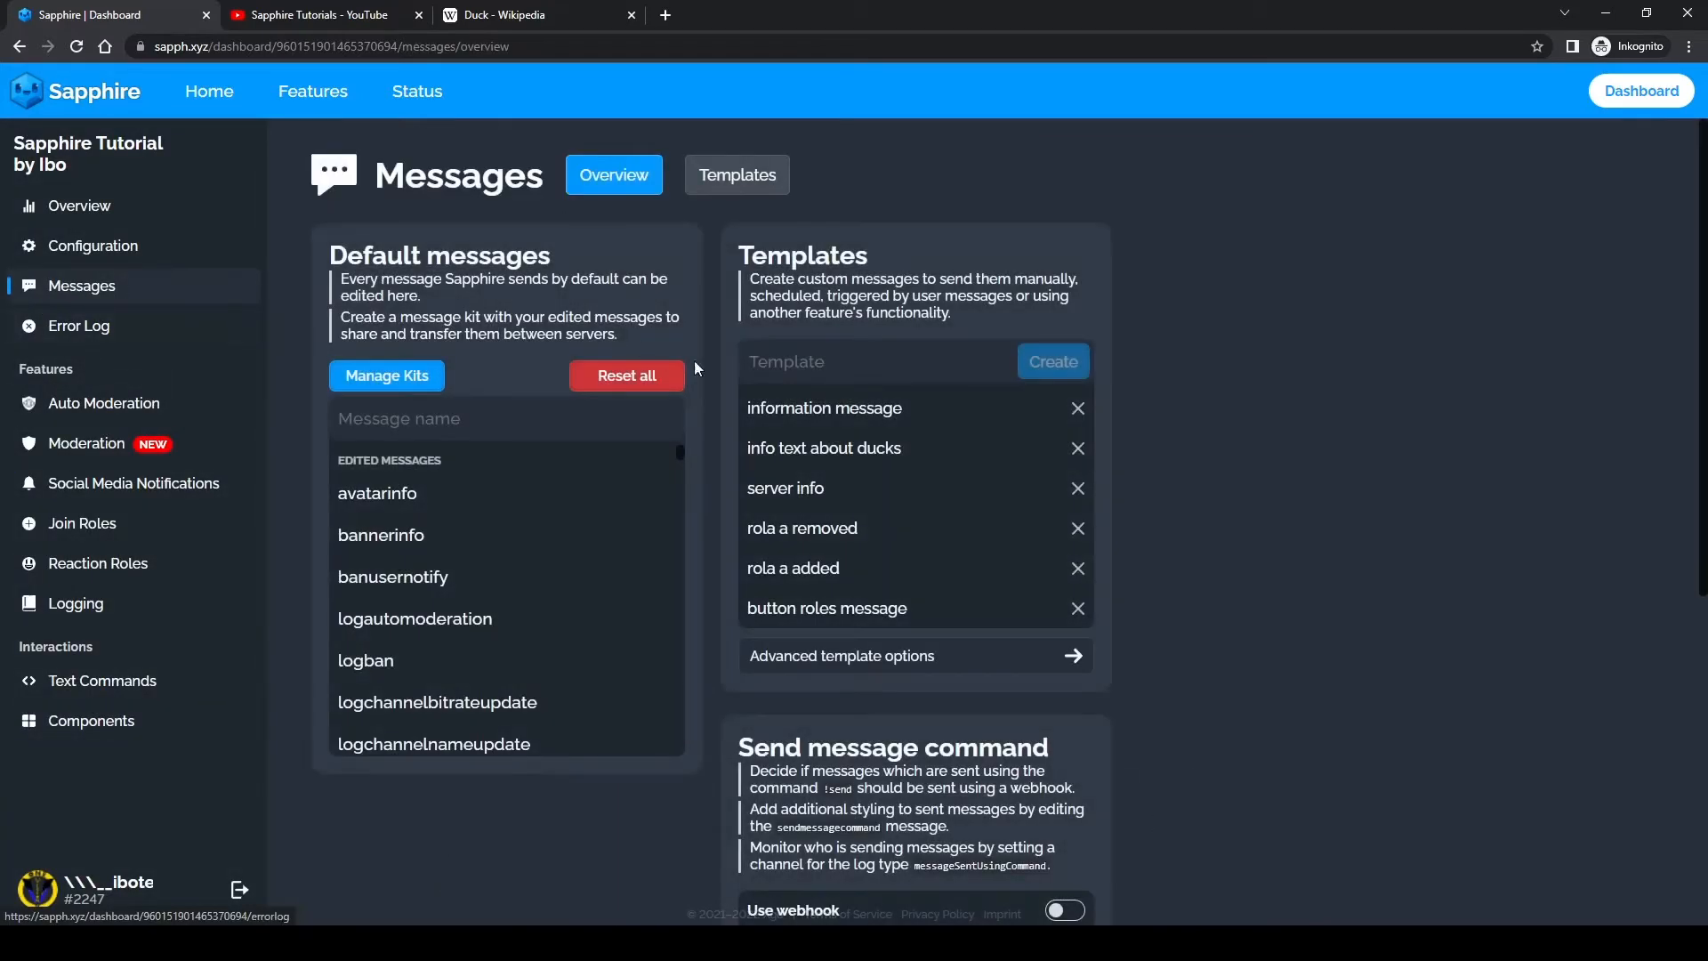
click(833, 422)
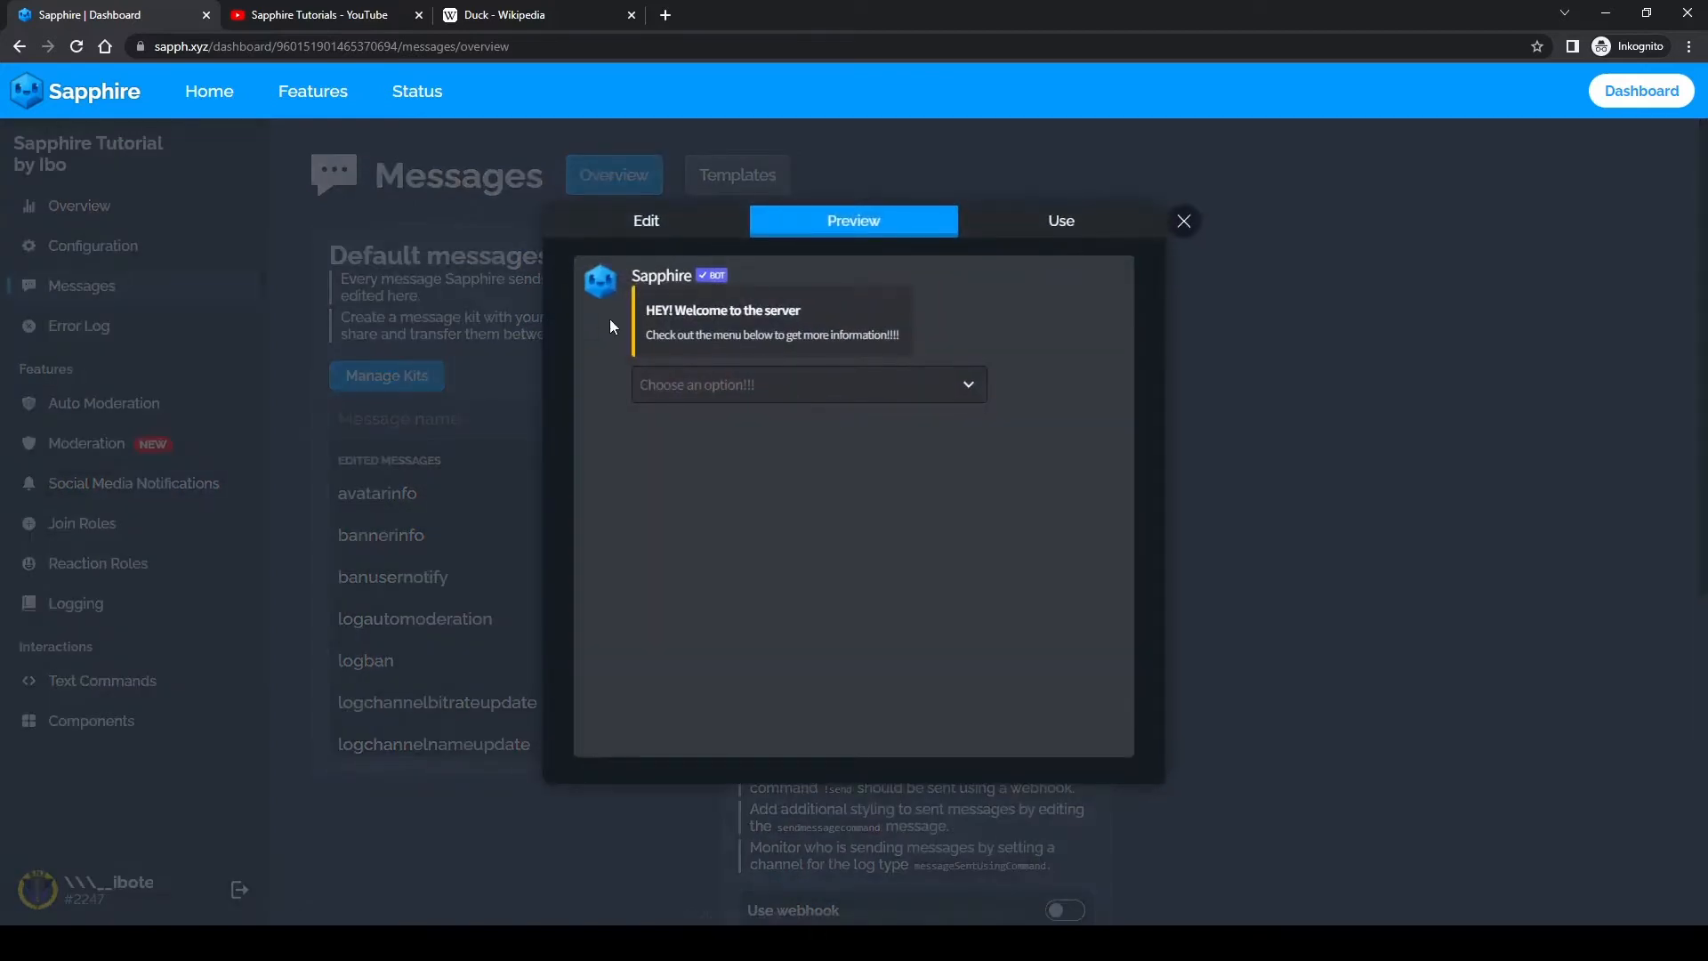
click(678, 231)
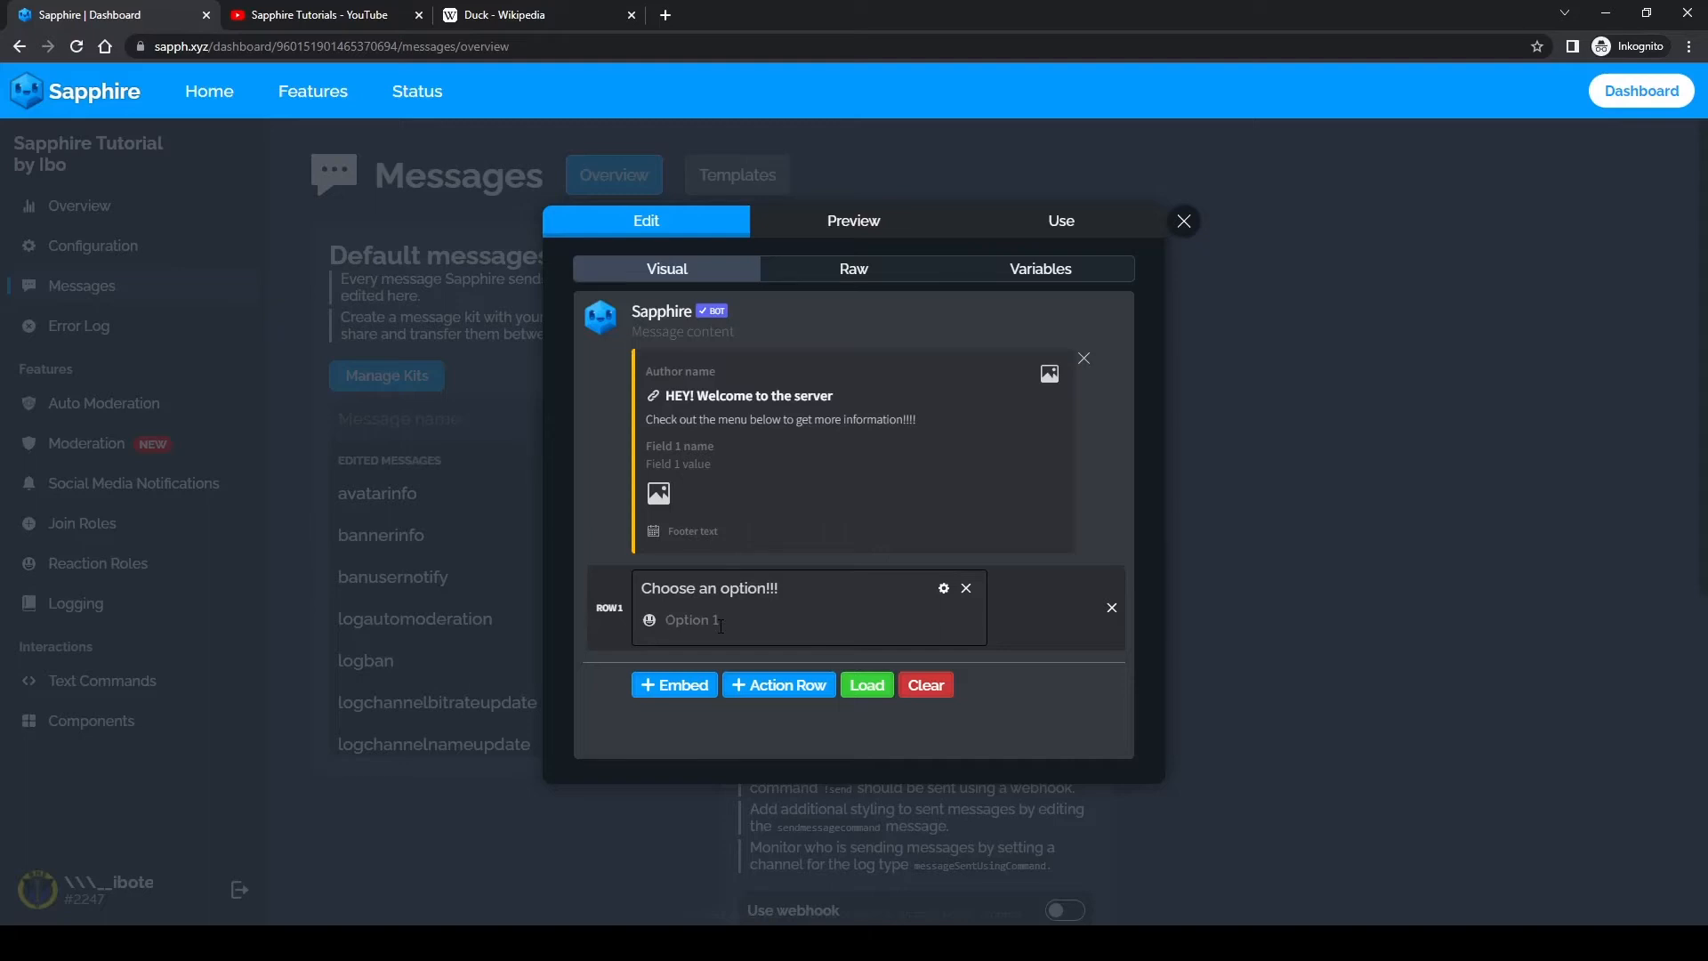
text(Server Info)
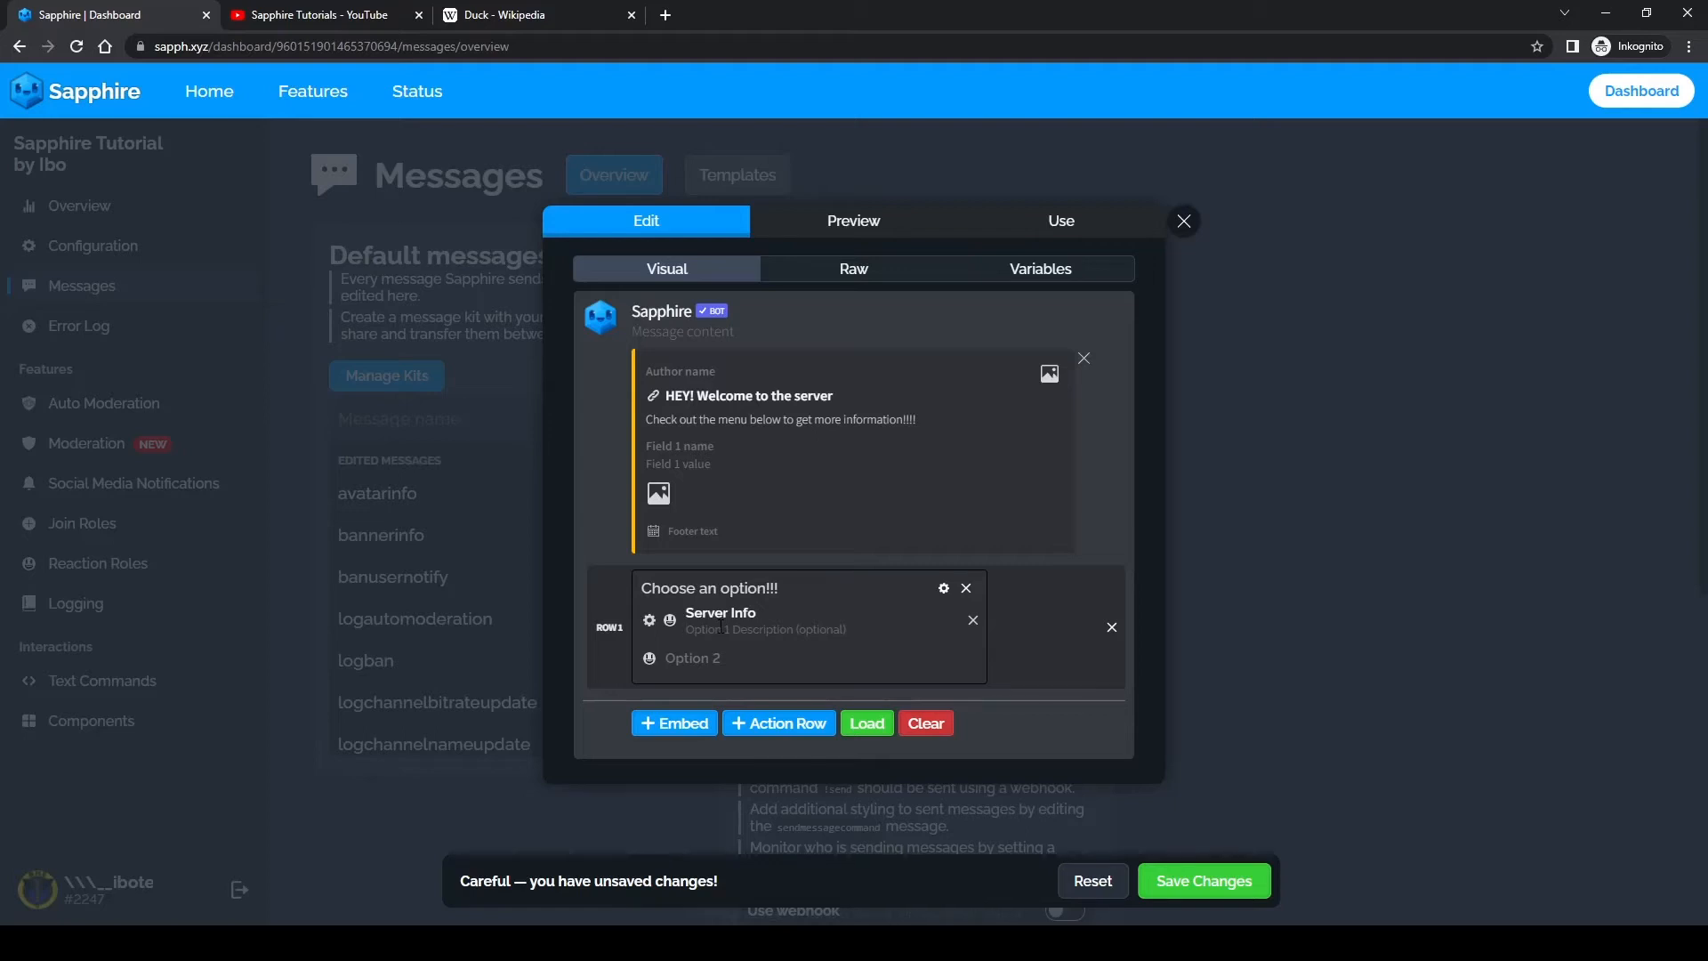
Step: Enter "This gives you info about the server" as the description of the "Server Info" option
text(This gives you info about the server)
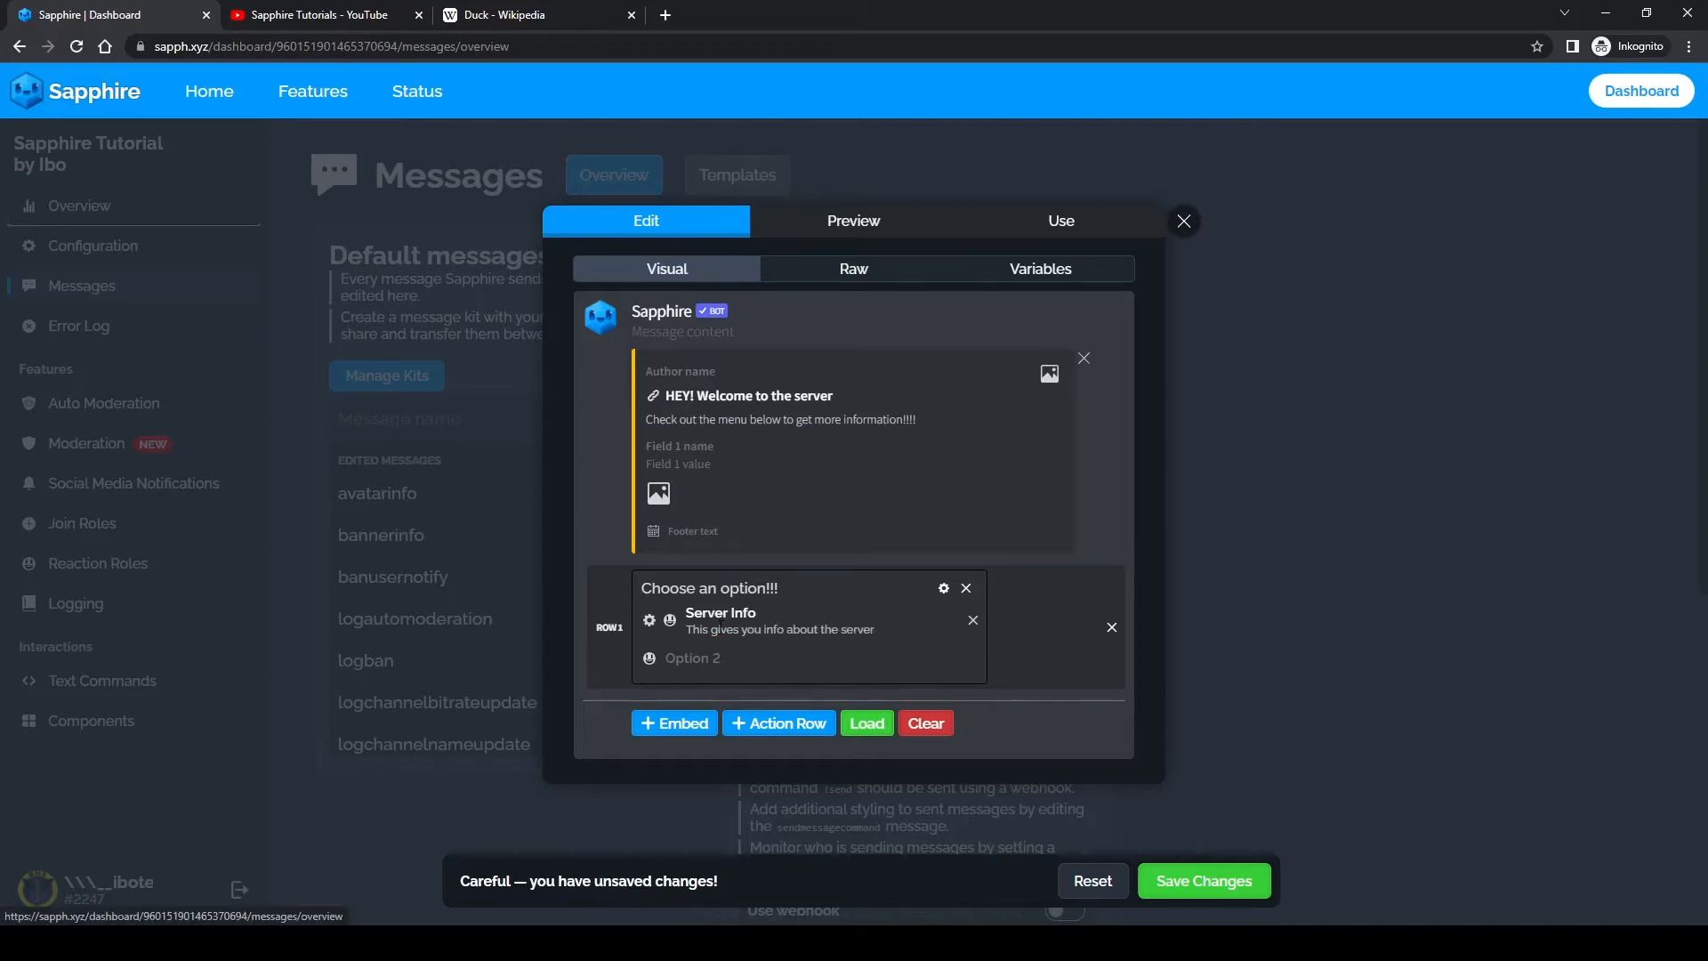
Step: Add a second select menu option named "Ducks text" with the description "Some interesting info about ducks"
click(703, 658)
text(Ducks text)
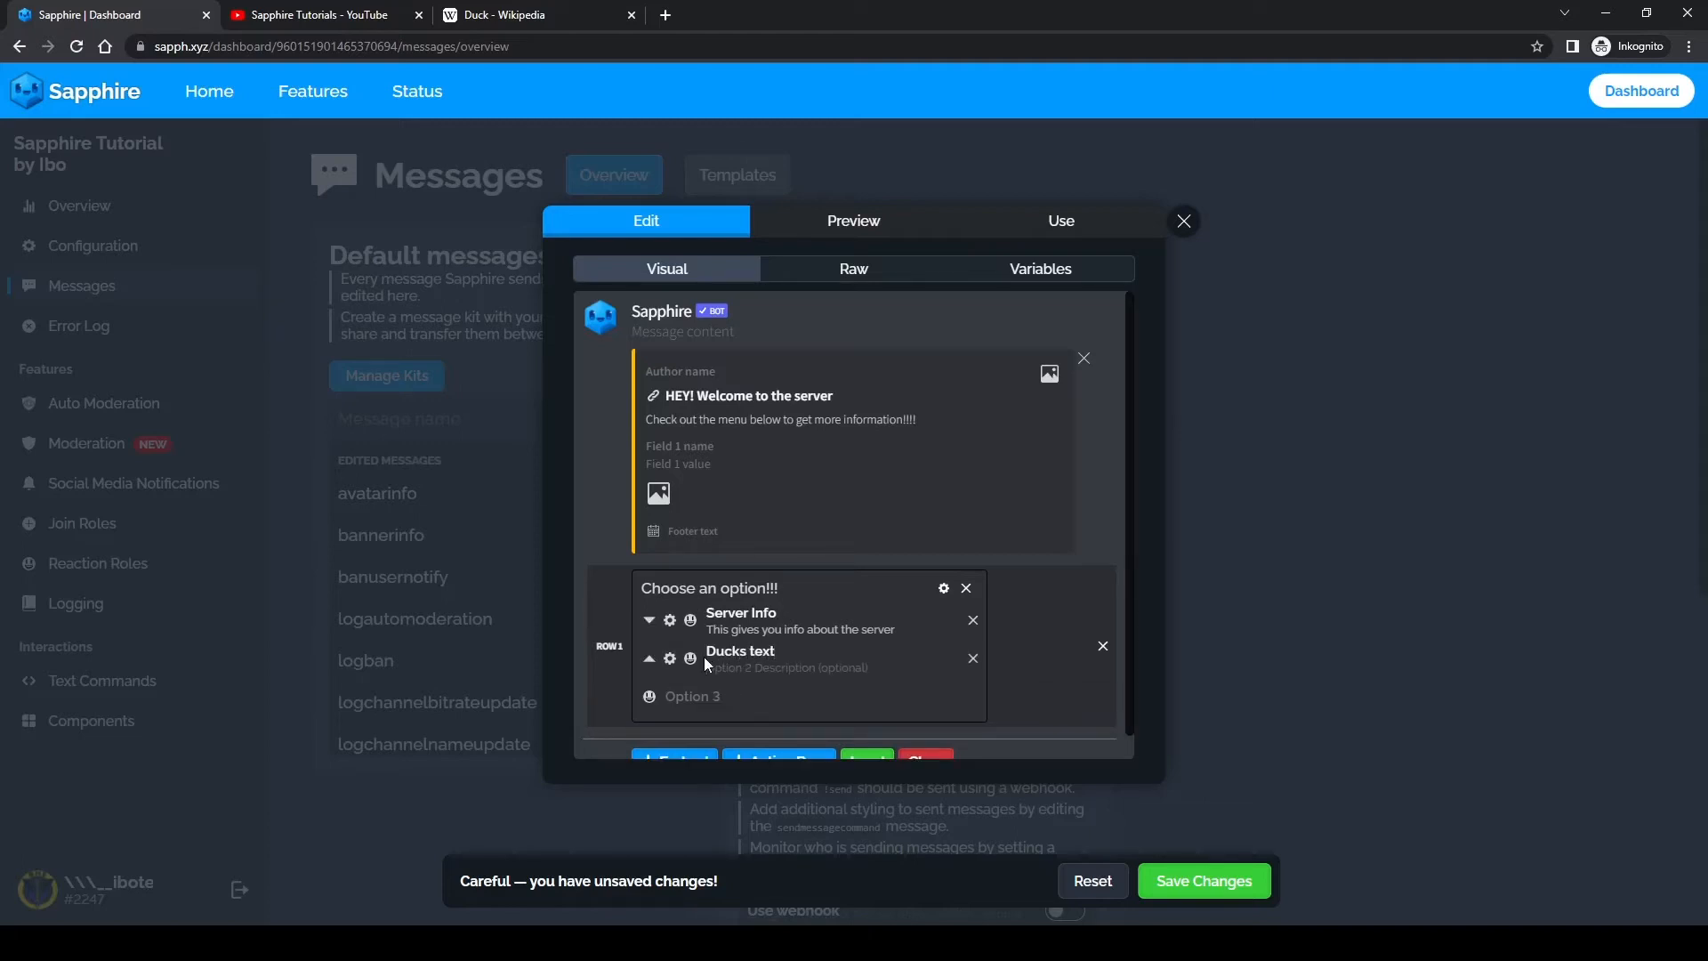
text(Some interesting info about ducks)
Step: Add a third select menu option named "Get the member role!!"
key(Tab)
text(G)
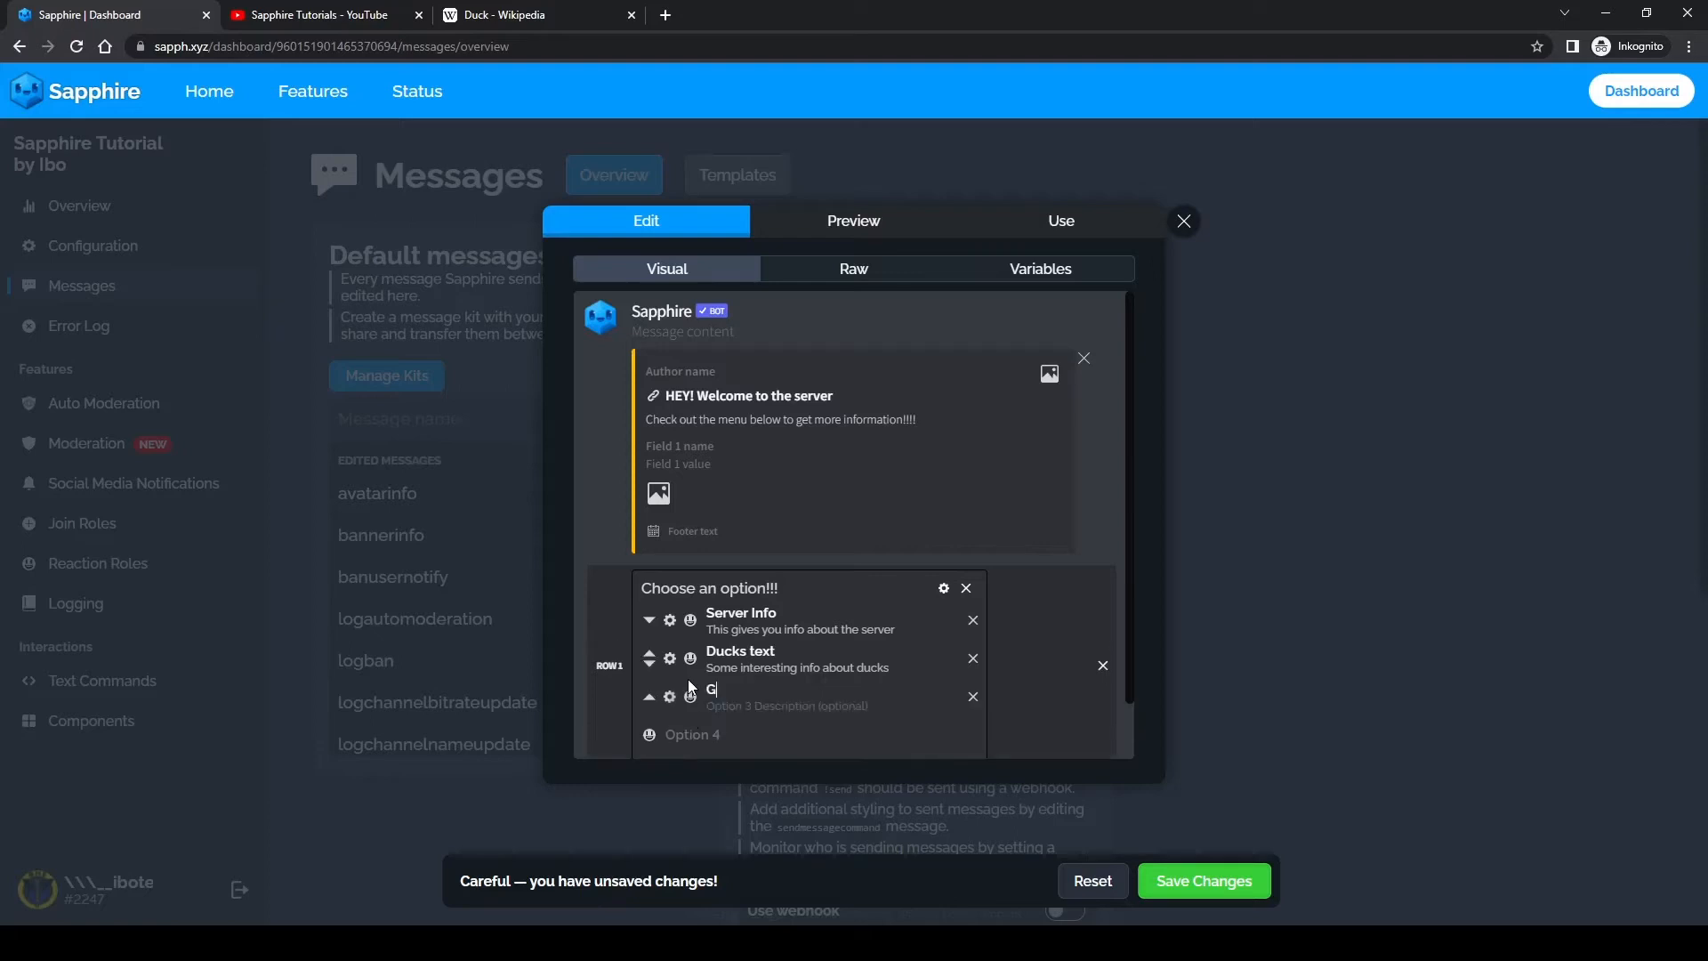
text(et the member role!!)
Step: Examine the actions available for the "Server Info" option and the select menu's own selection limits and action
click(670, 622)
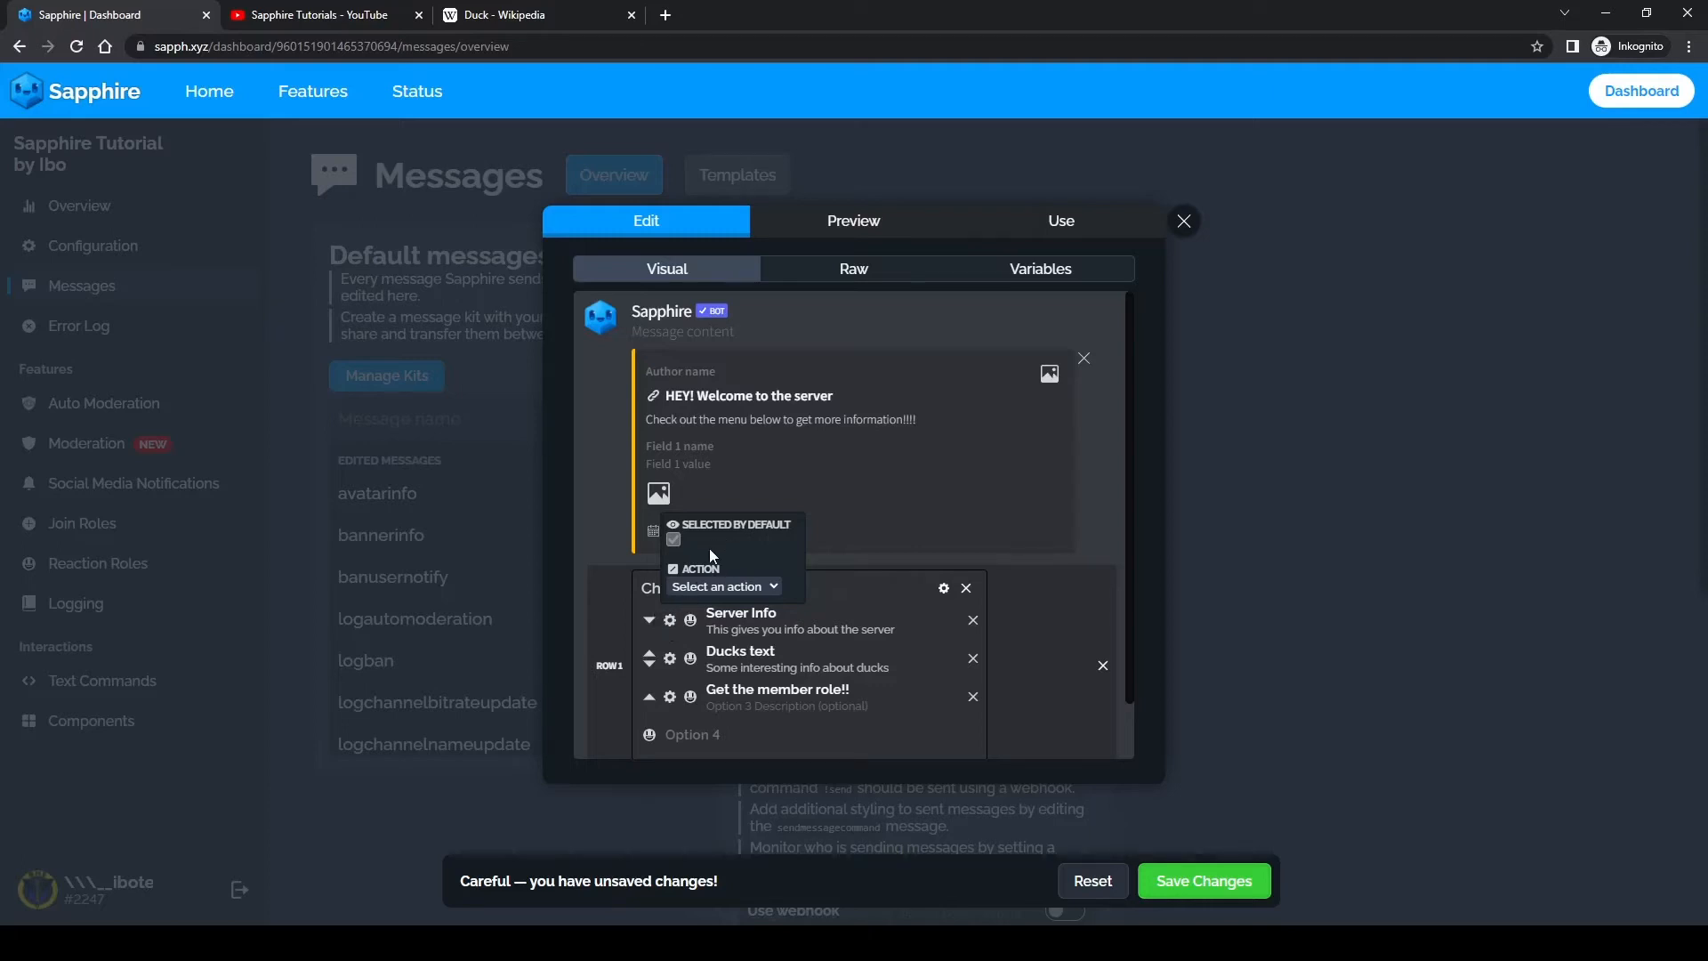
click(705, 584)
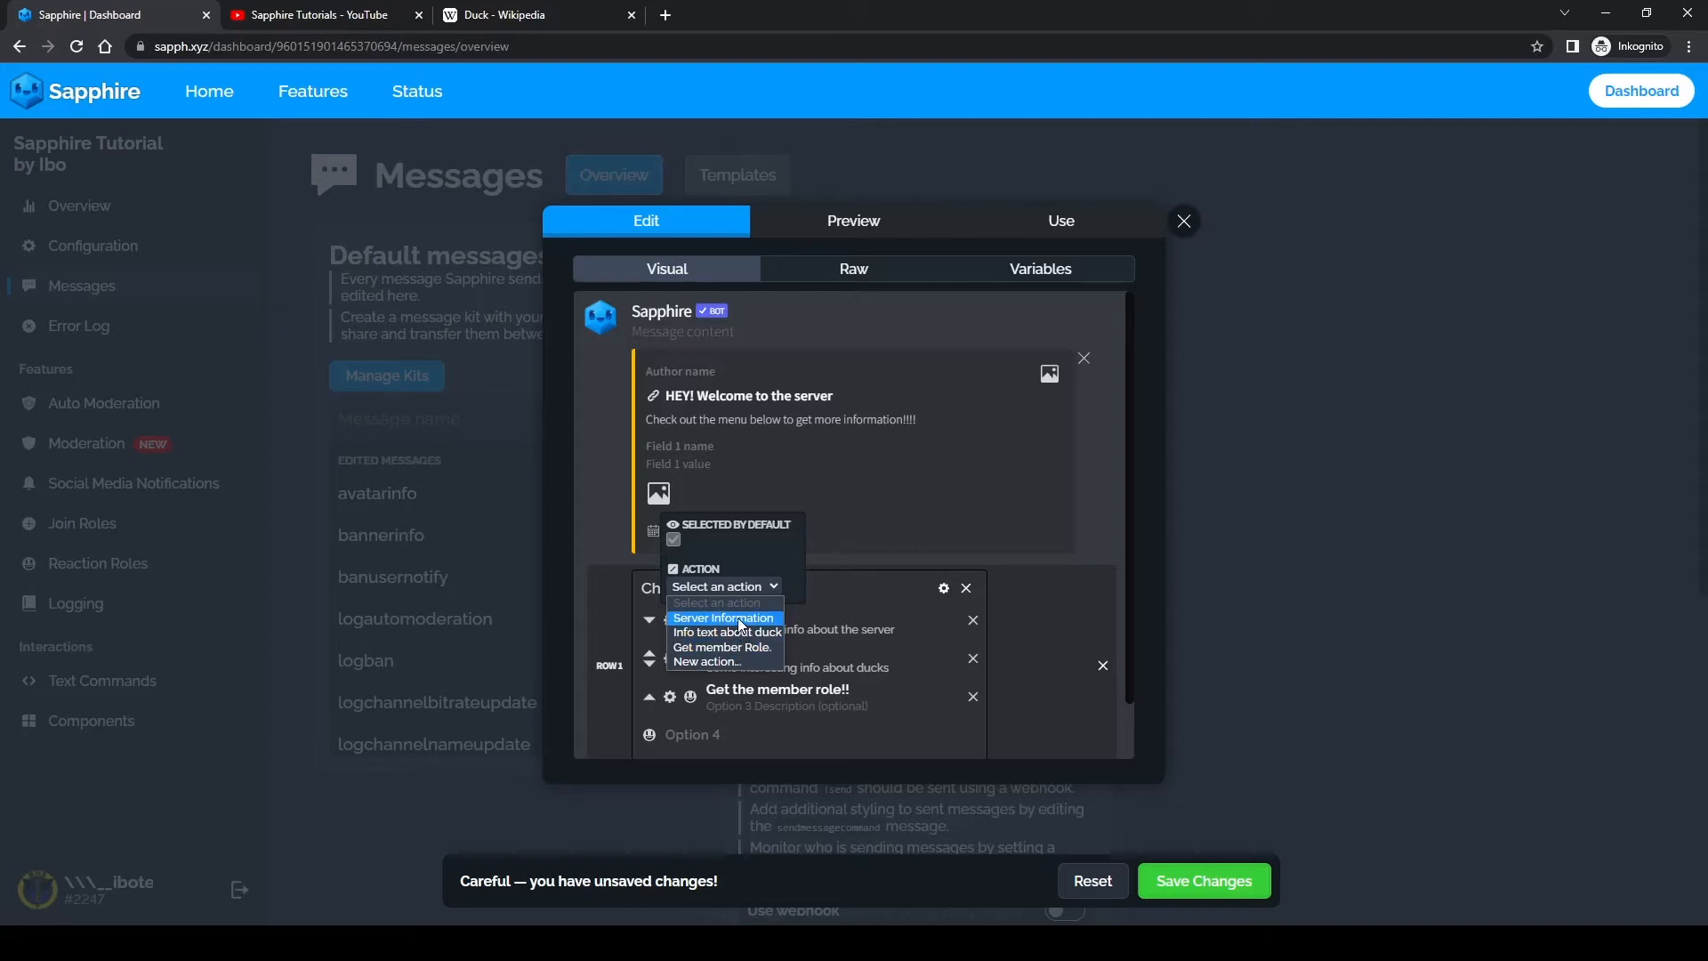
click(943, 588)
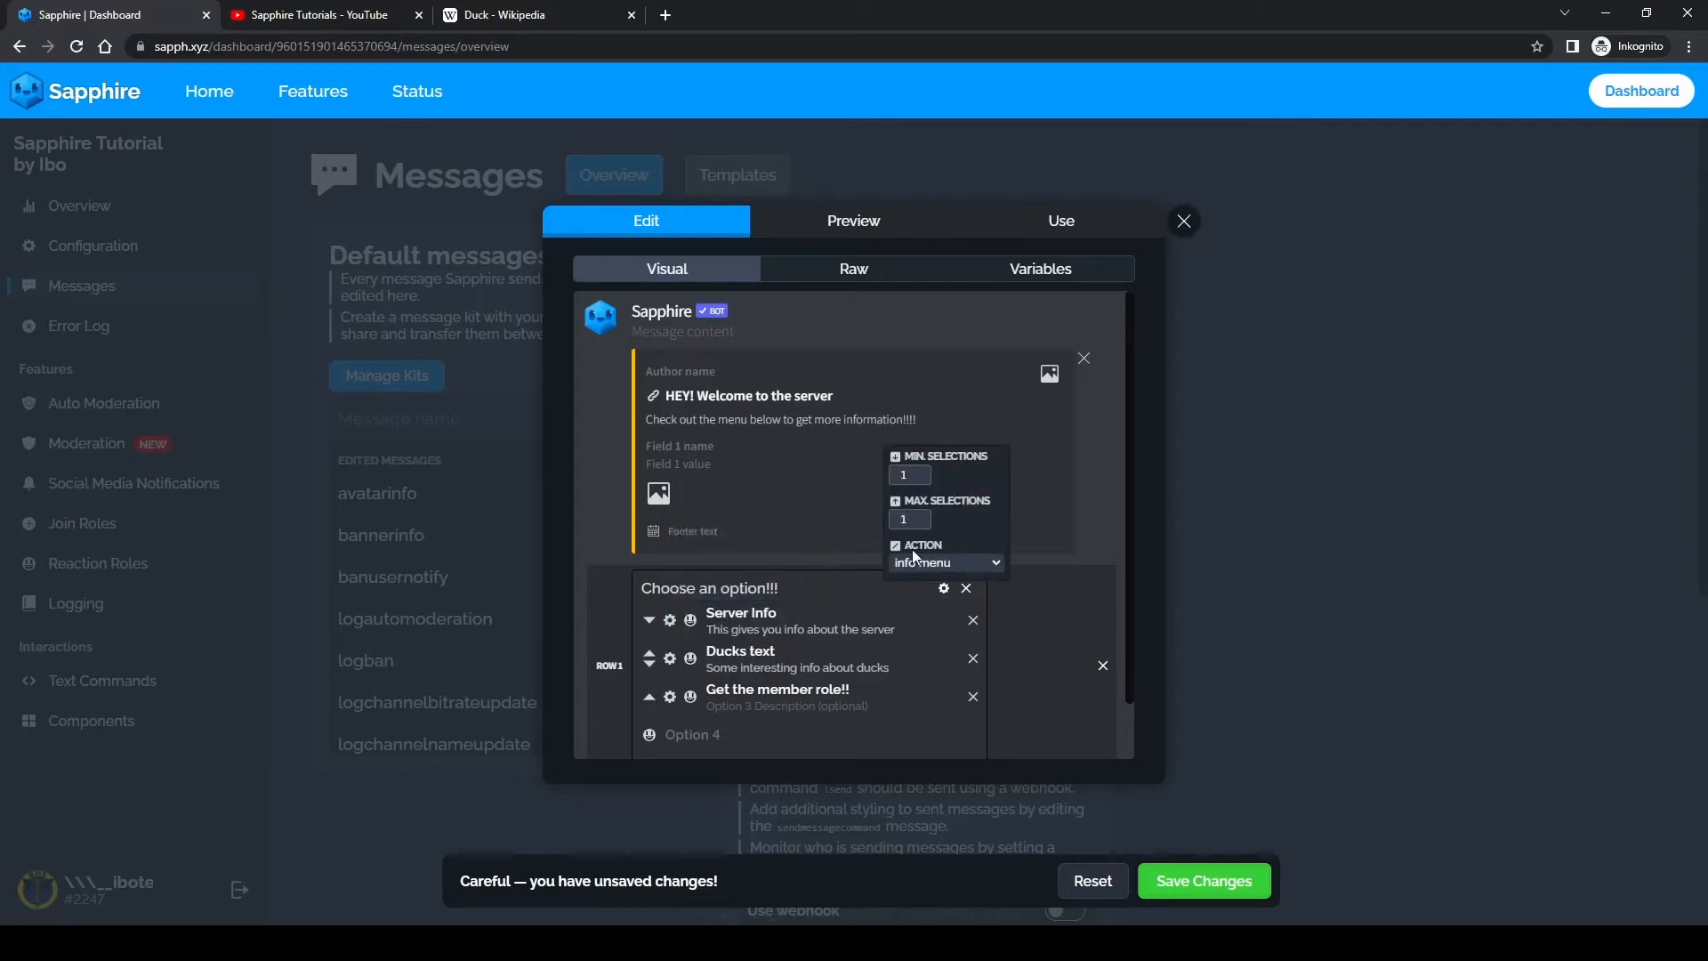
click(827, 580)
click(943, 590)
click(674, 620)
click(701, 591)
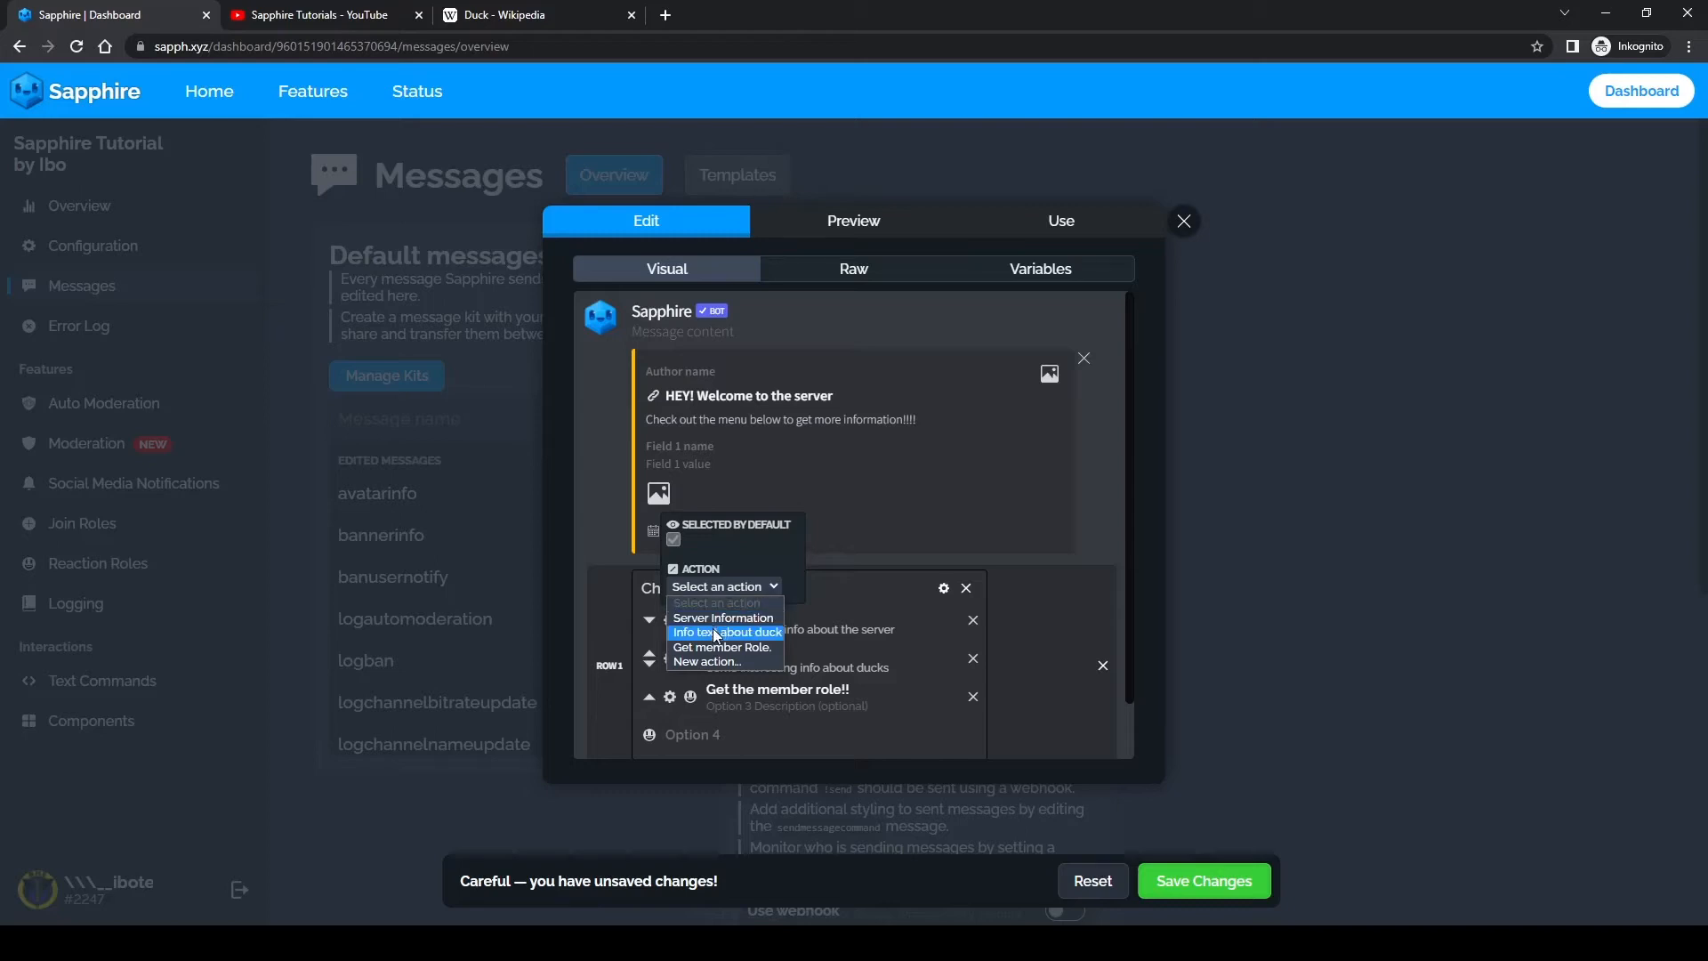
click(883, 521)
Step: Assign the "Server Information" action to the "Server Info" option
click(670, 620)
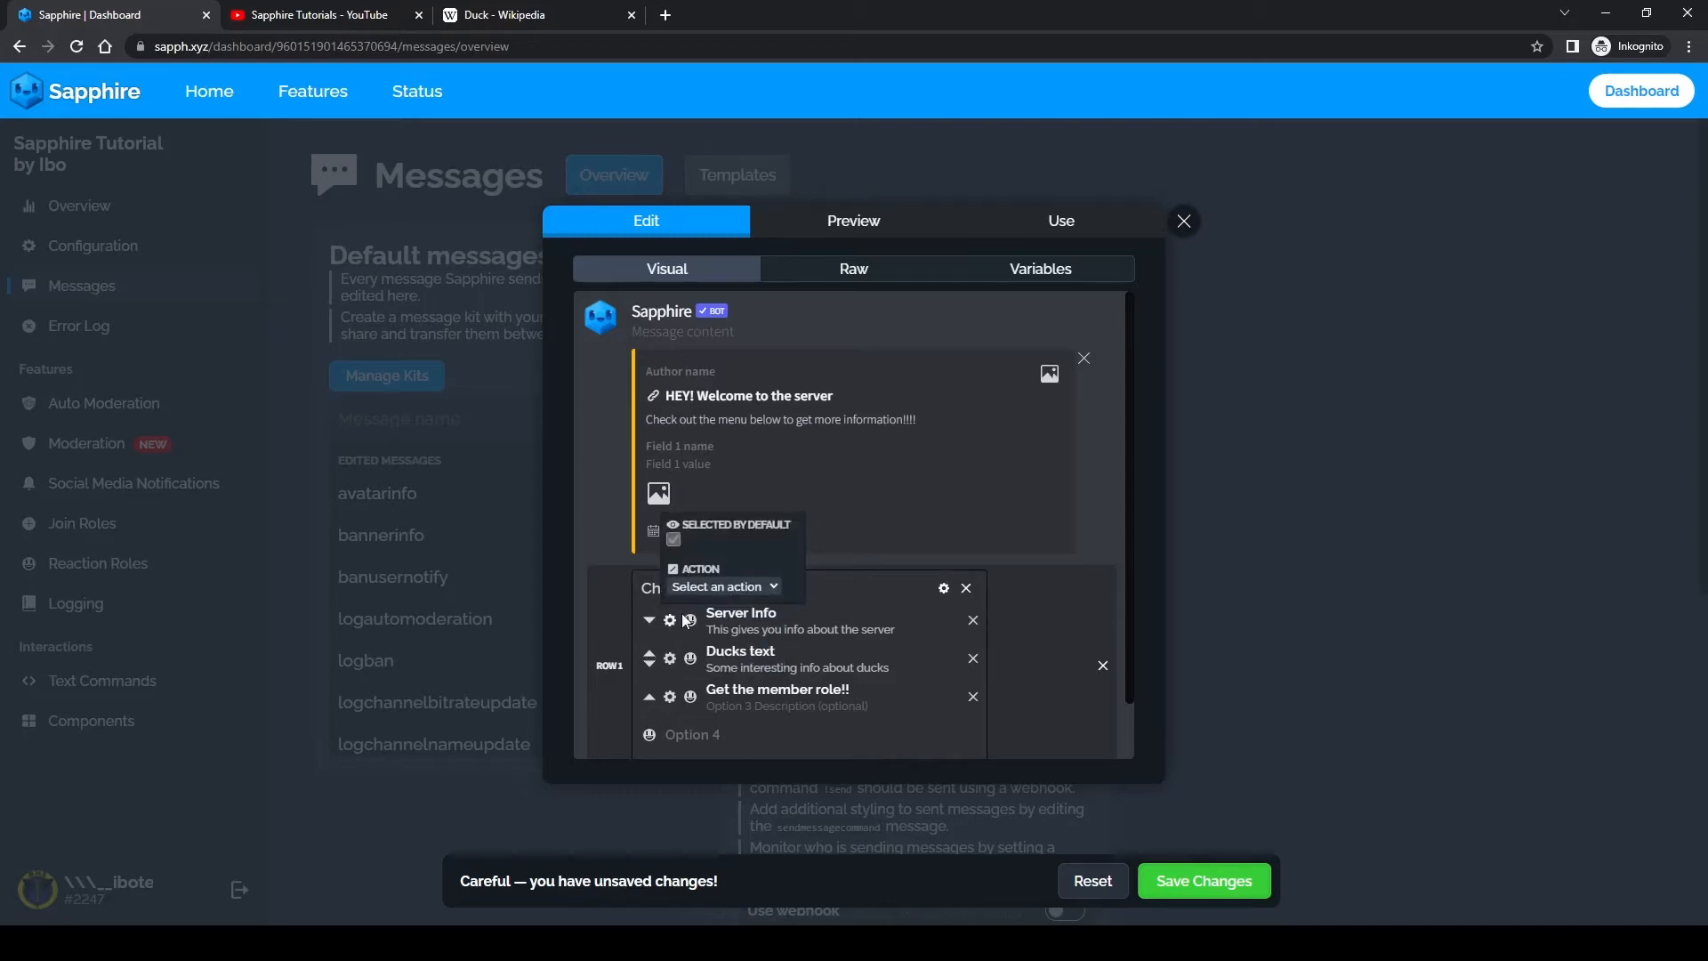
click(712, 591)
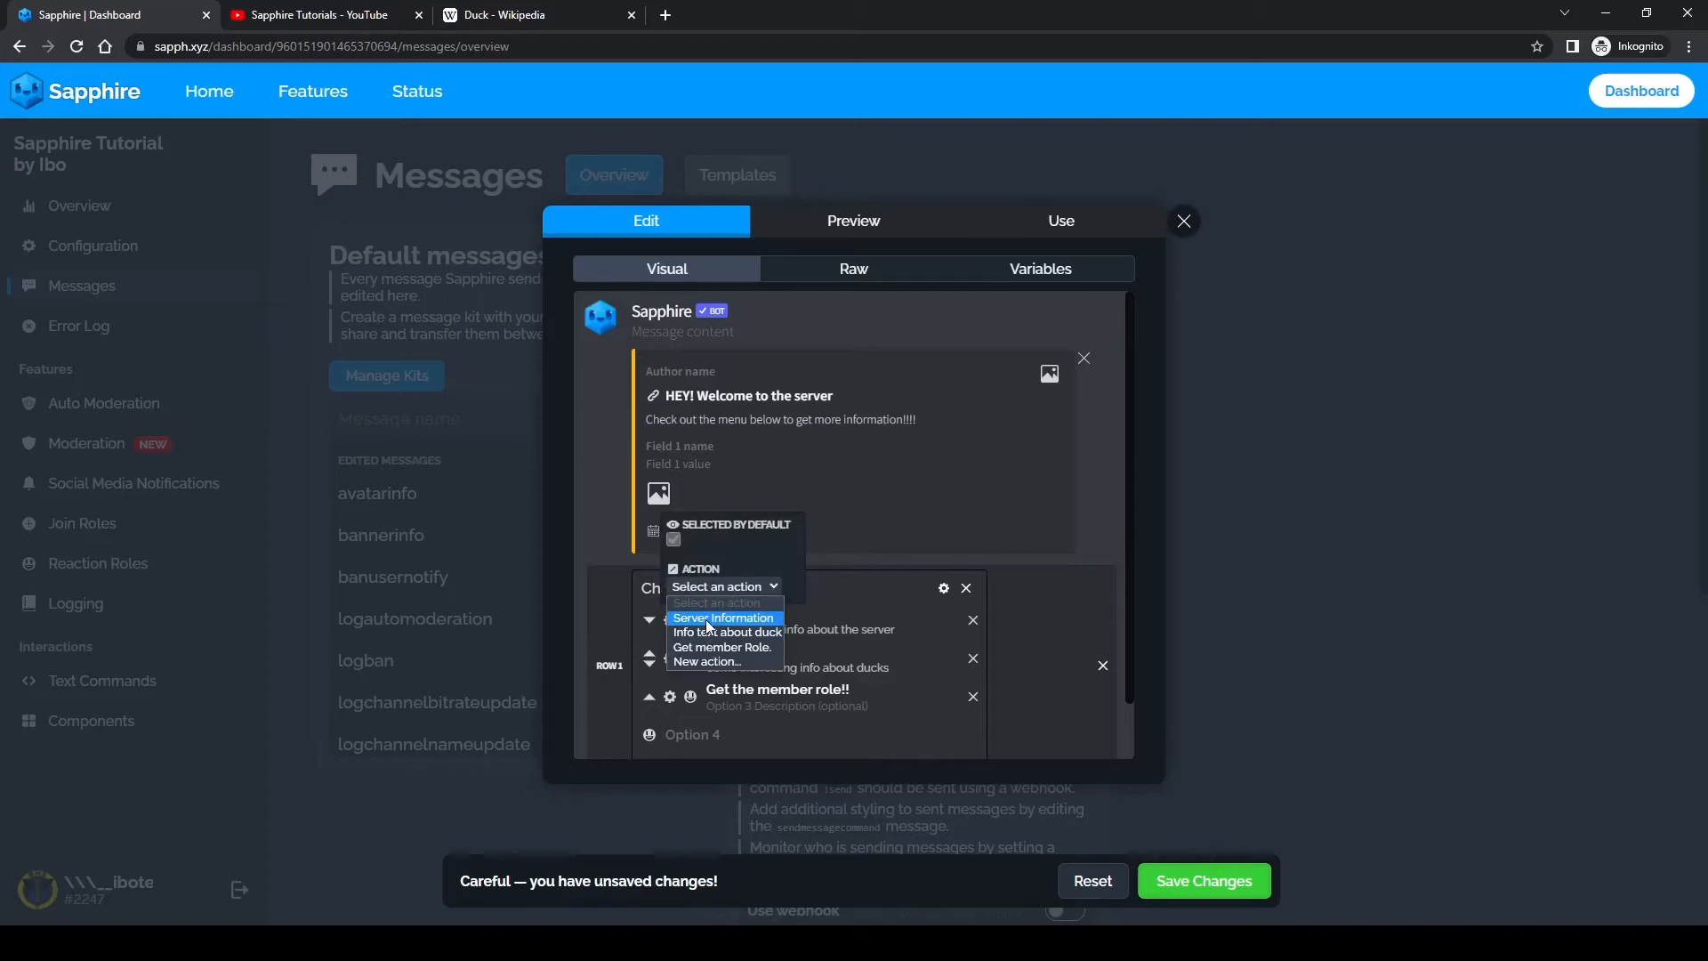
click(707, 618)
click(856, 526)
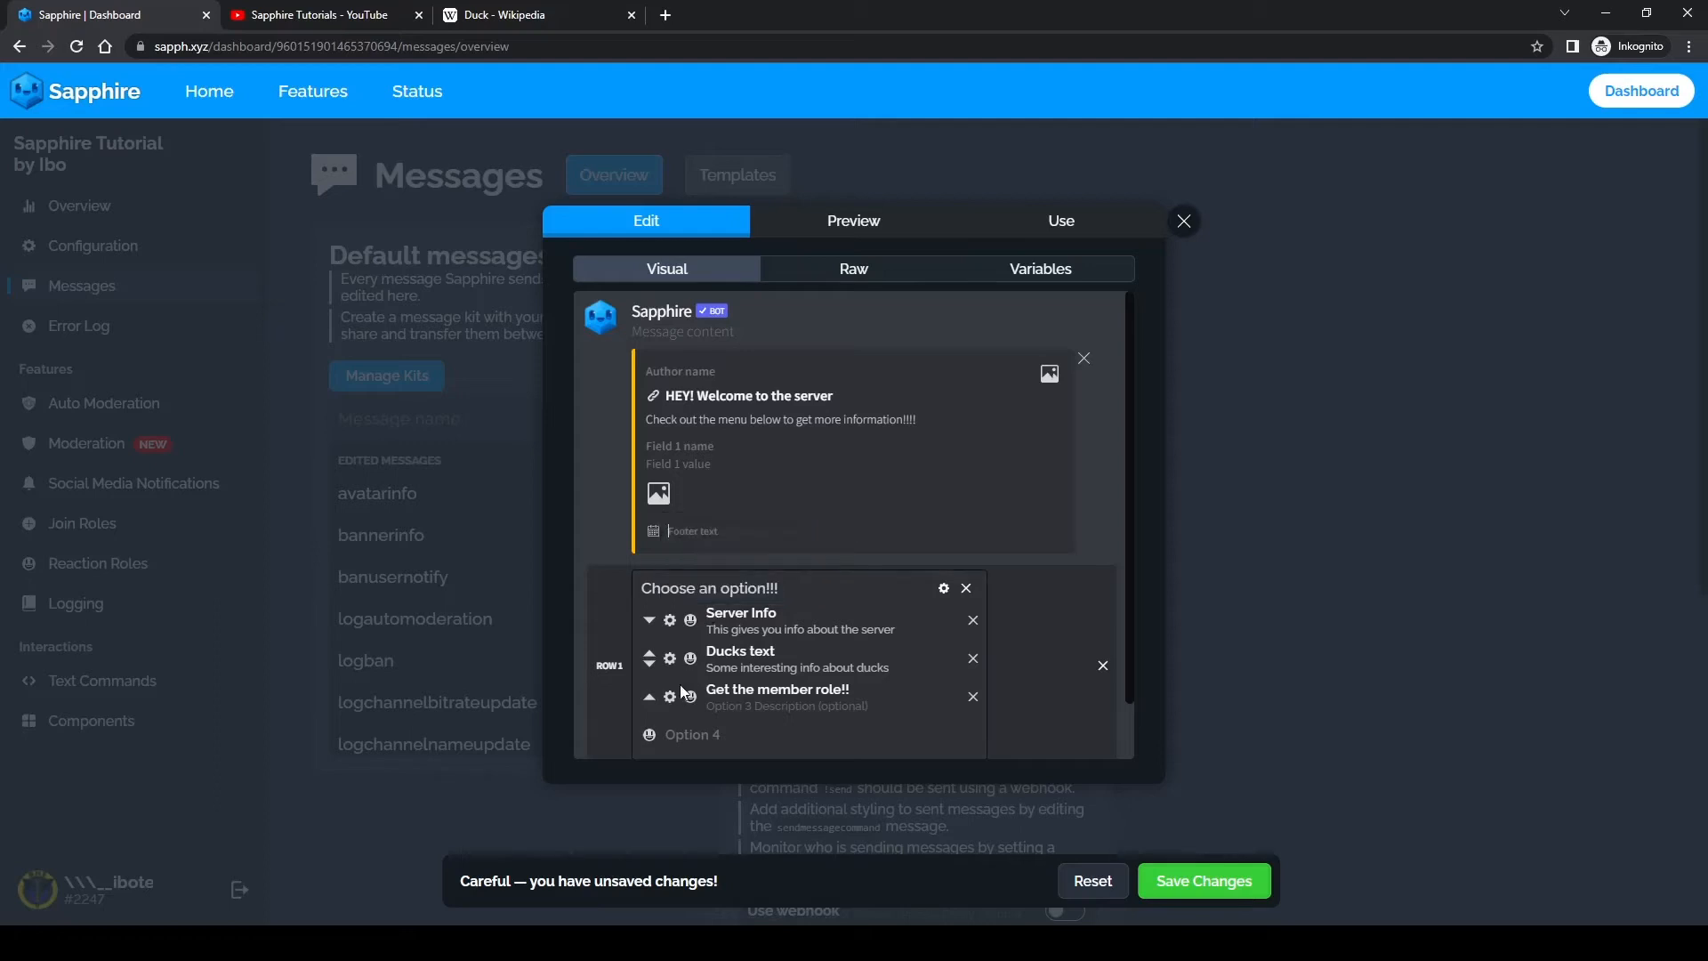
Step: Assign the "Info text about duck" action to the "Ducks text" option
click(671, 660)
click(702, 625)
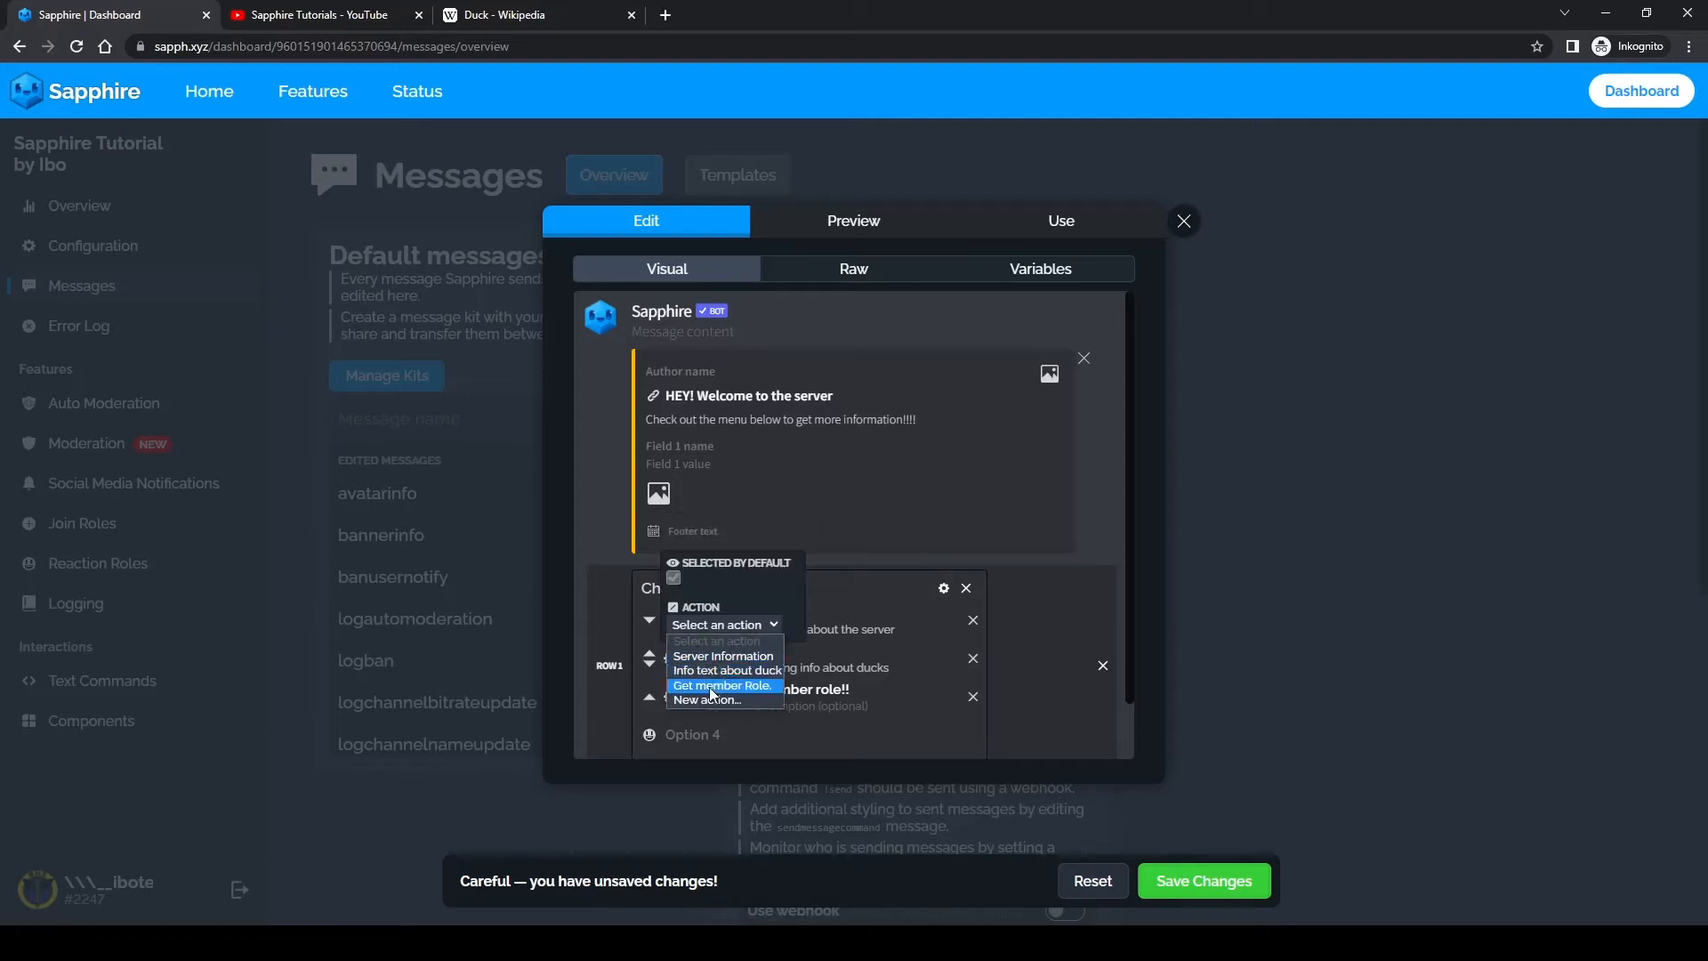
click(696, 676)
Step: Assign the "Get member Role." action to the "Get the member role!!" option
click(670, 697)
click(701, 663)
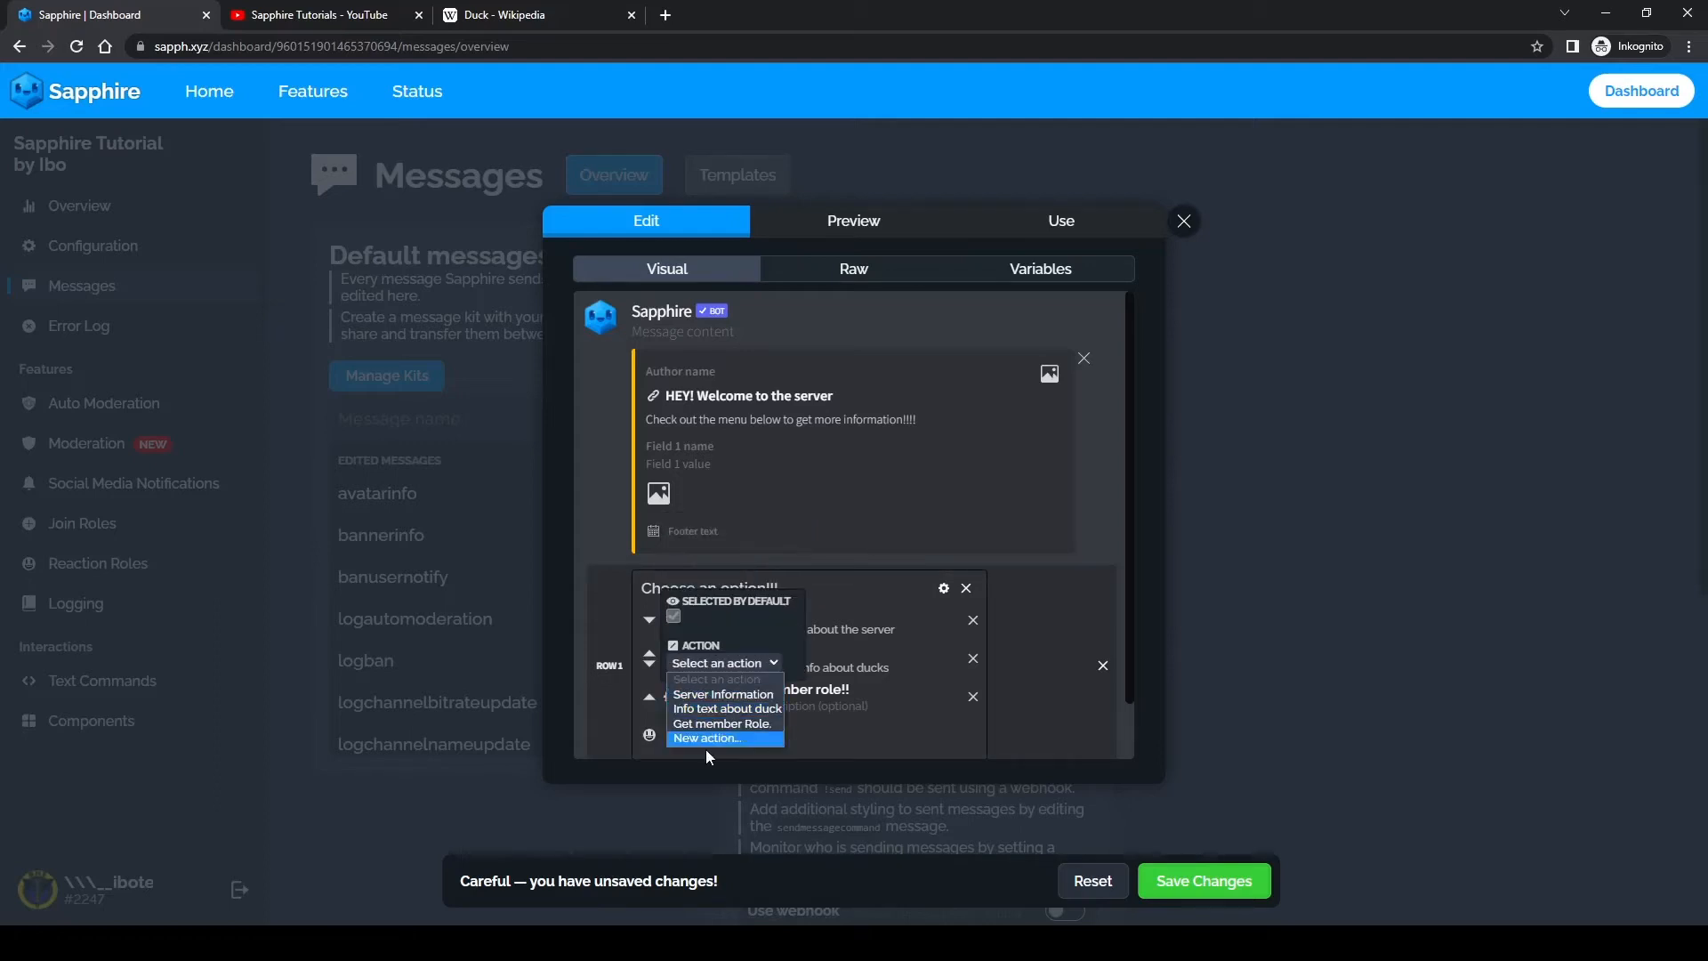
click(710, 722)
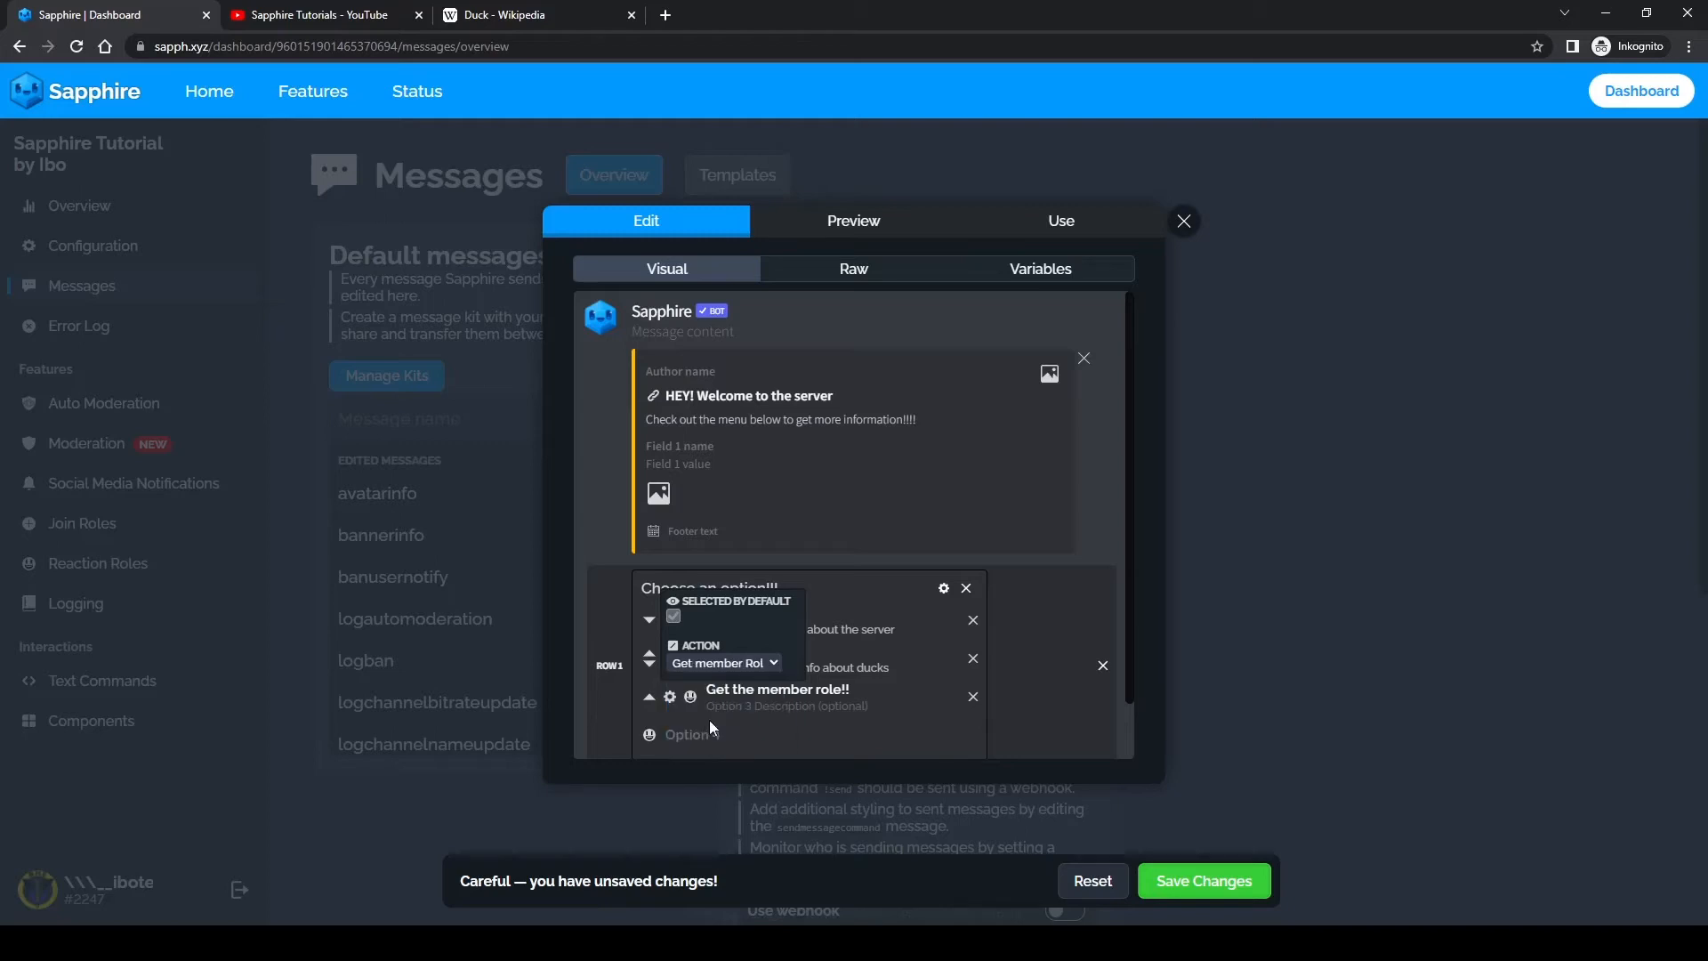
click(767, 588)
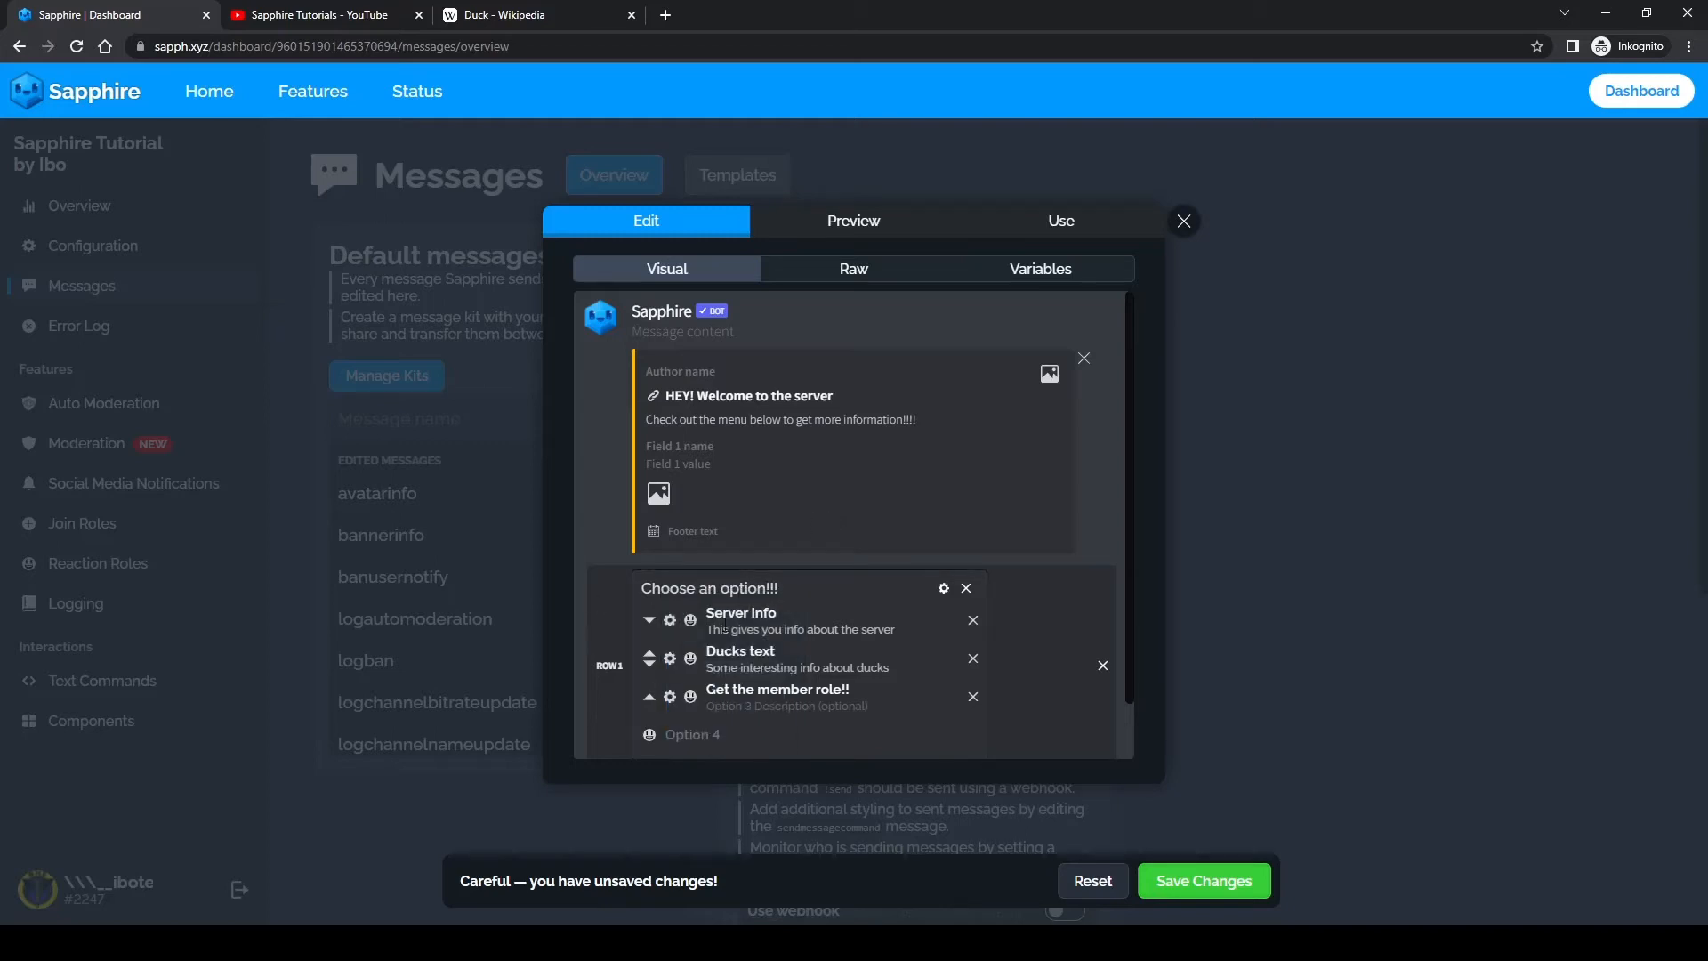
Step: Give the "Get the member role!!" option the grinning face emoji and save the template changes
click(692, 698)
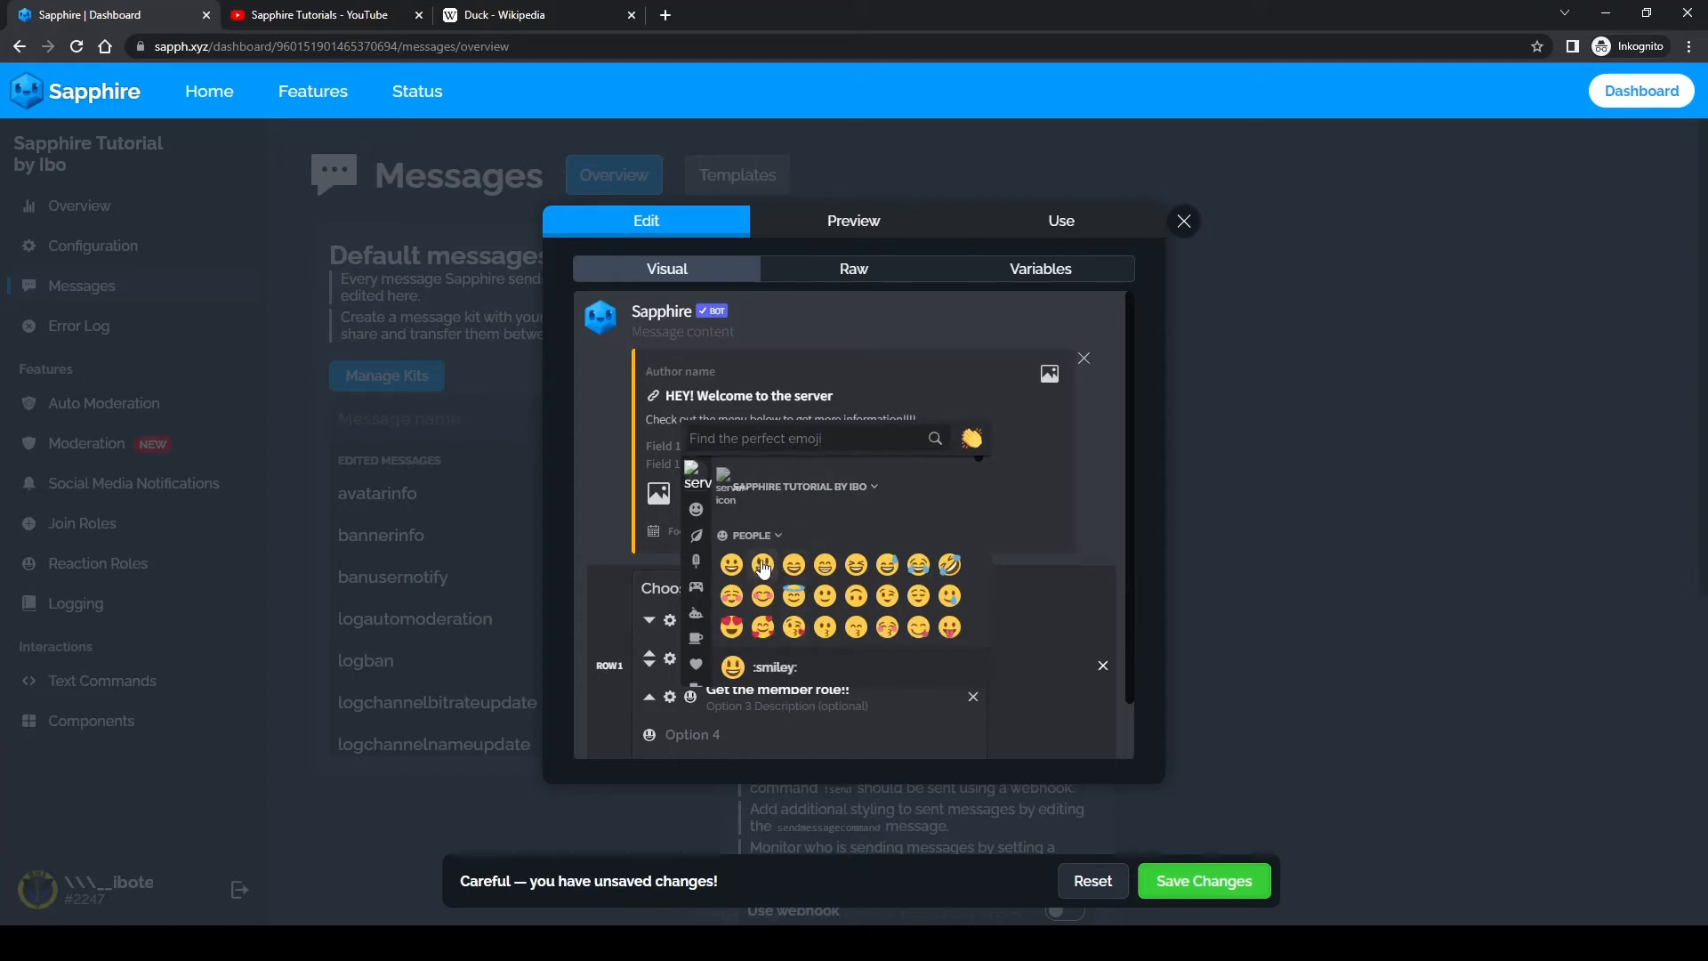
click(732, 564)
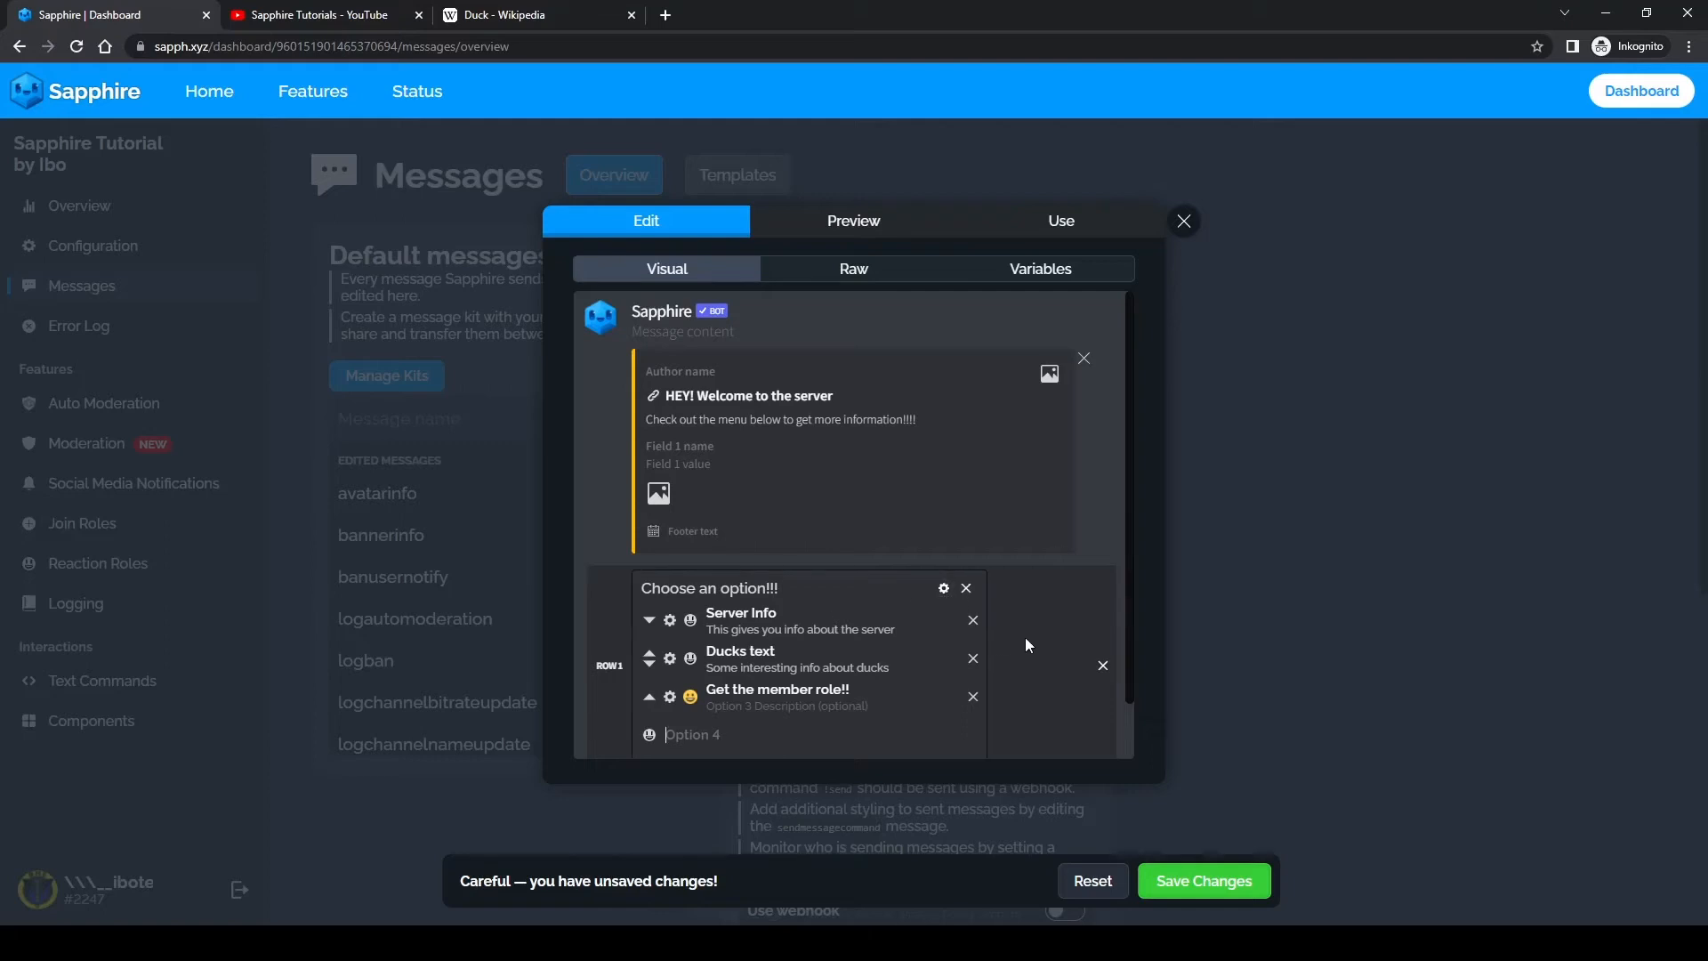
click(1261, 879)
Step: Send the template as a message to the #select-menus channel
click(1055, 224)
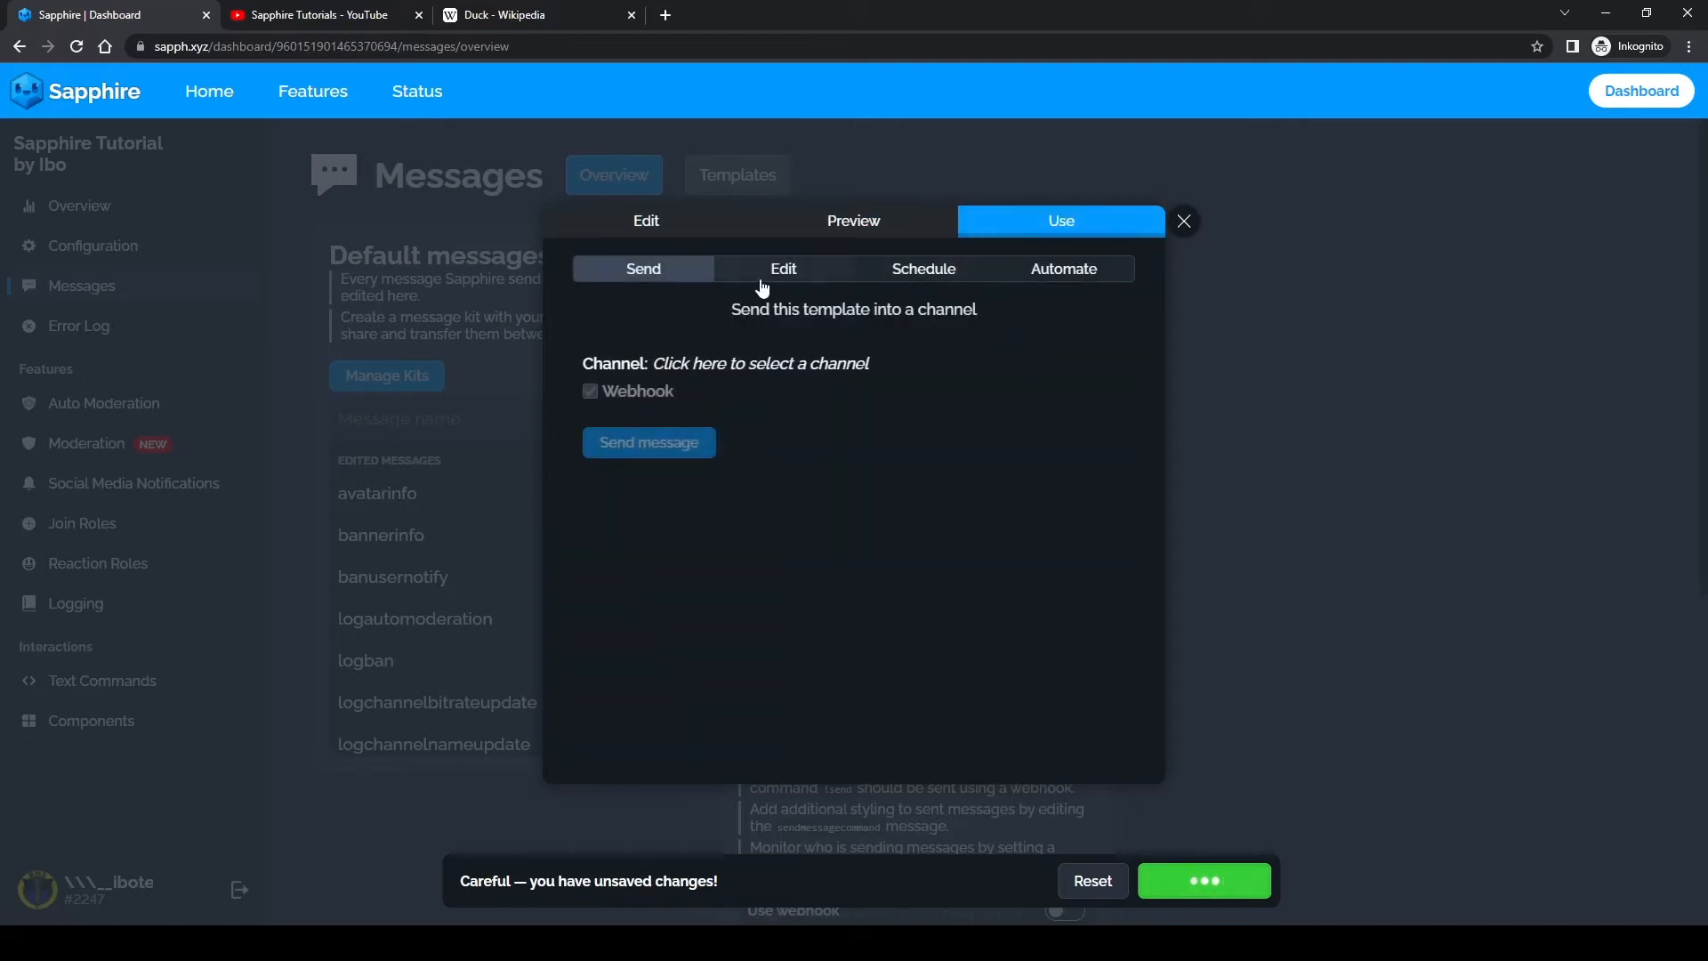
click(681, 363)
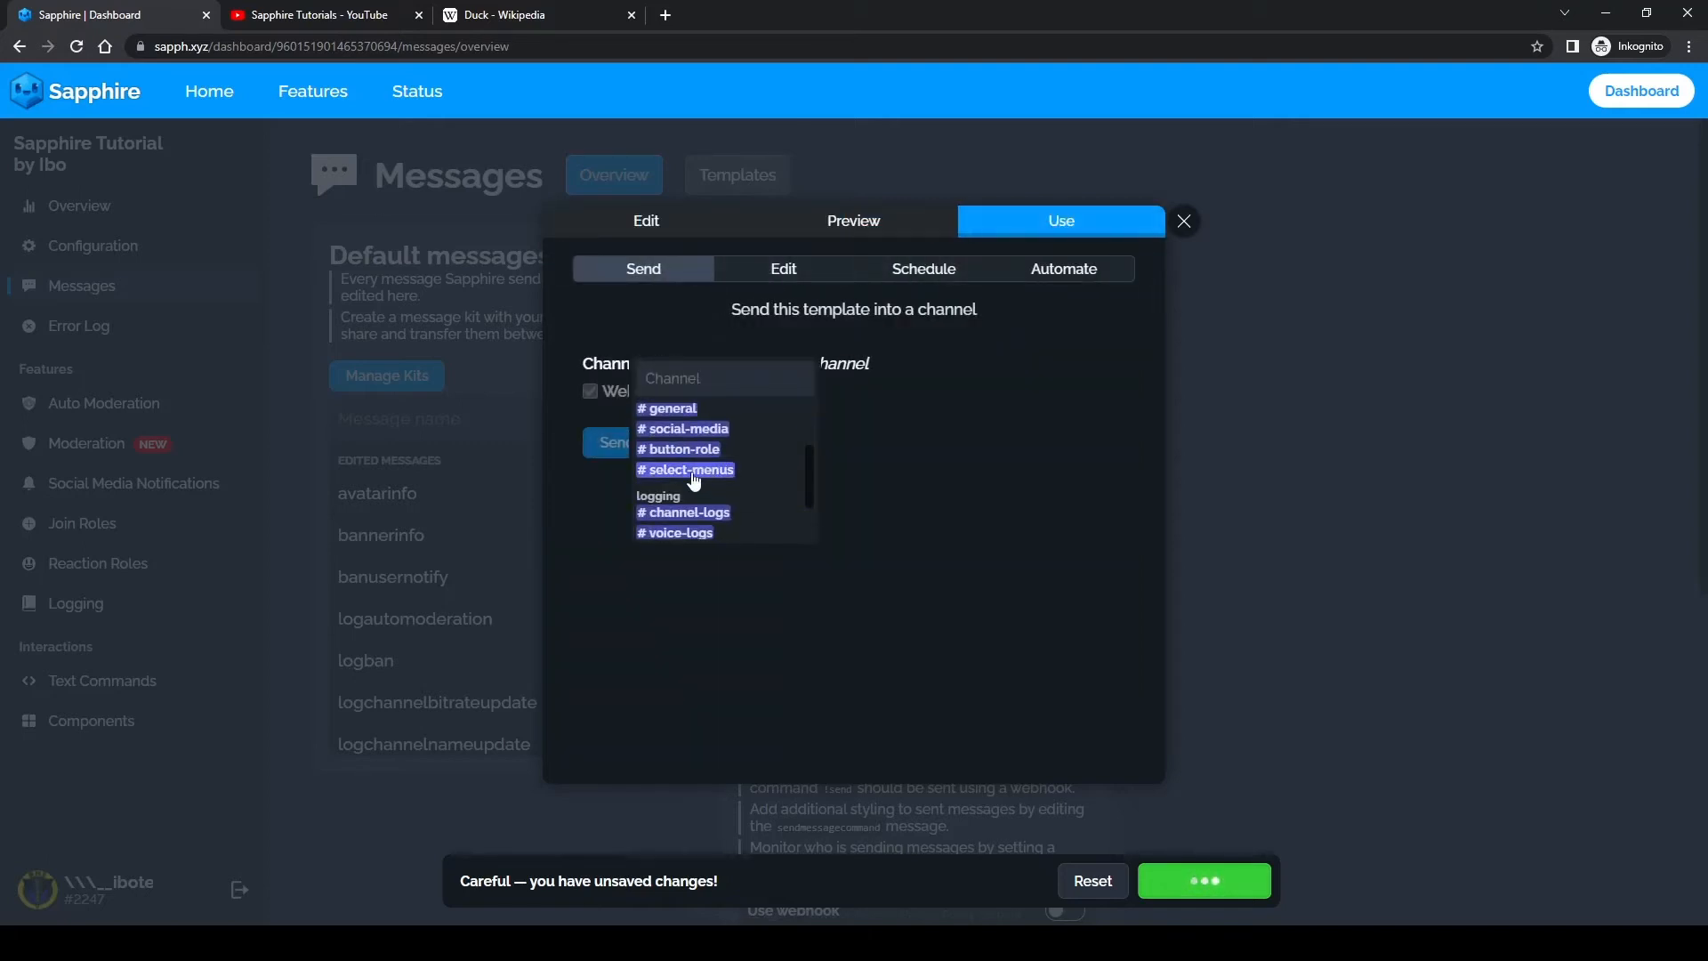
click(694, 469)
click(658, 445)
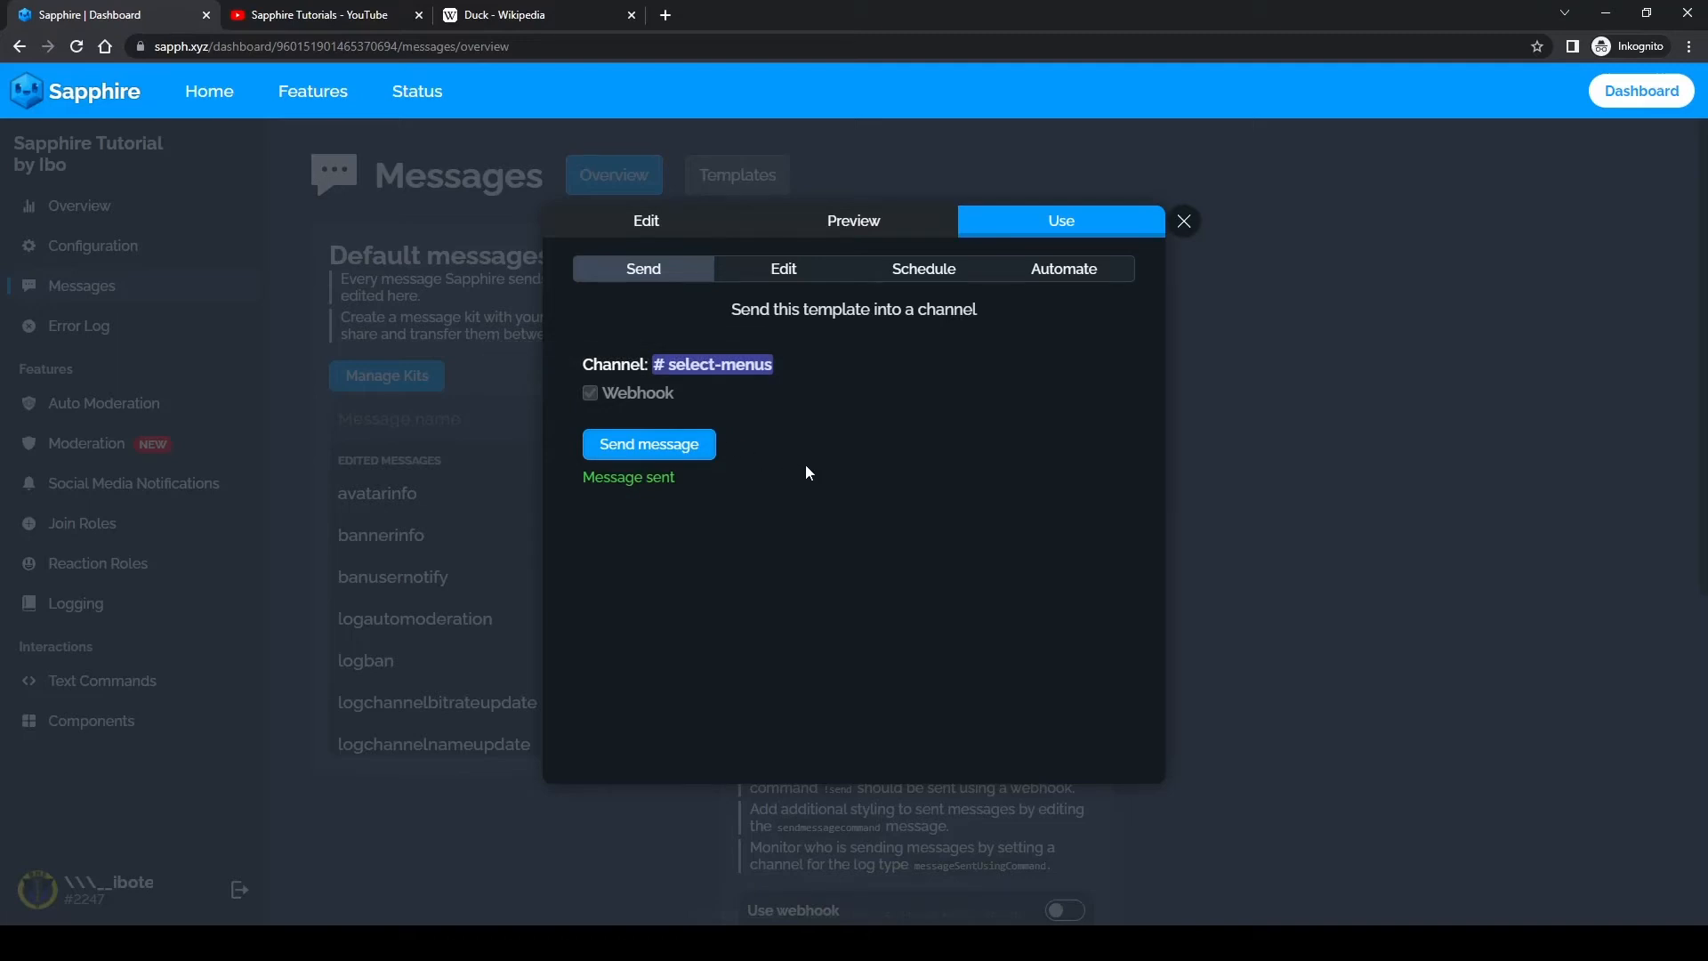
Step: Switch to Discord and test the "Server Info" and "Ducks text" options of the sent select menu
key(alt+Tab)
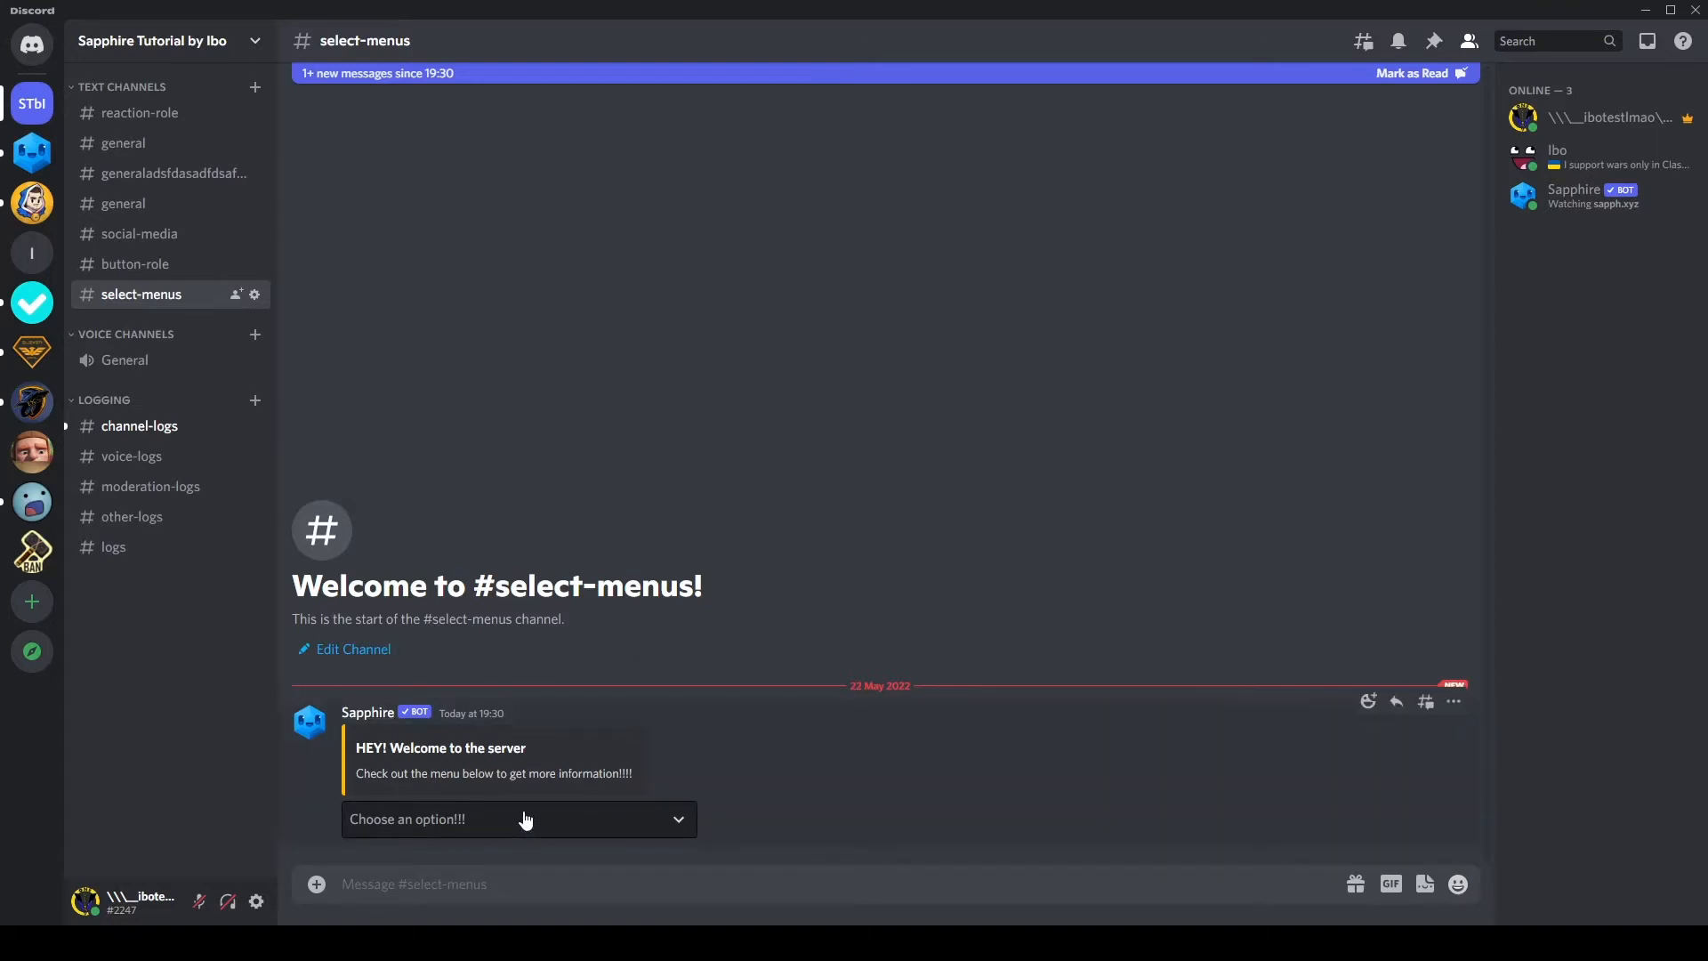
click(480, 819)
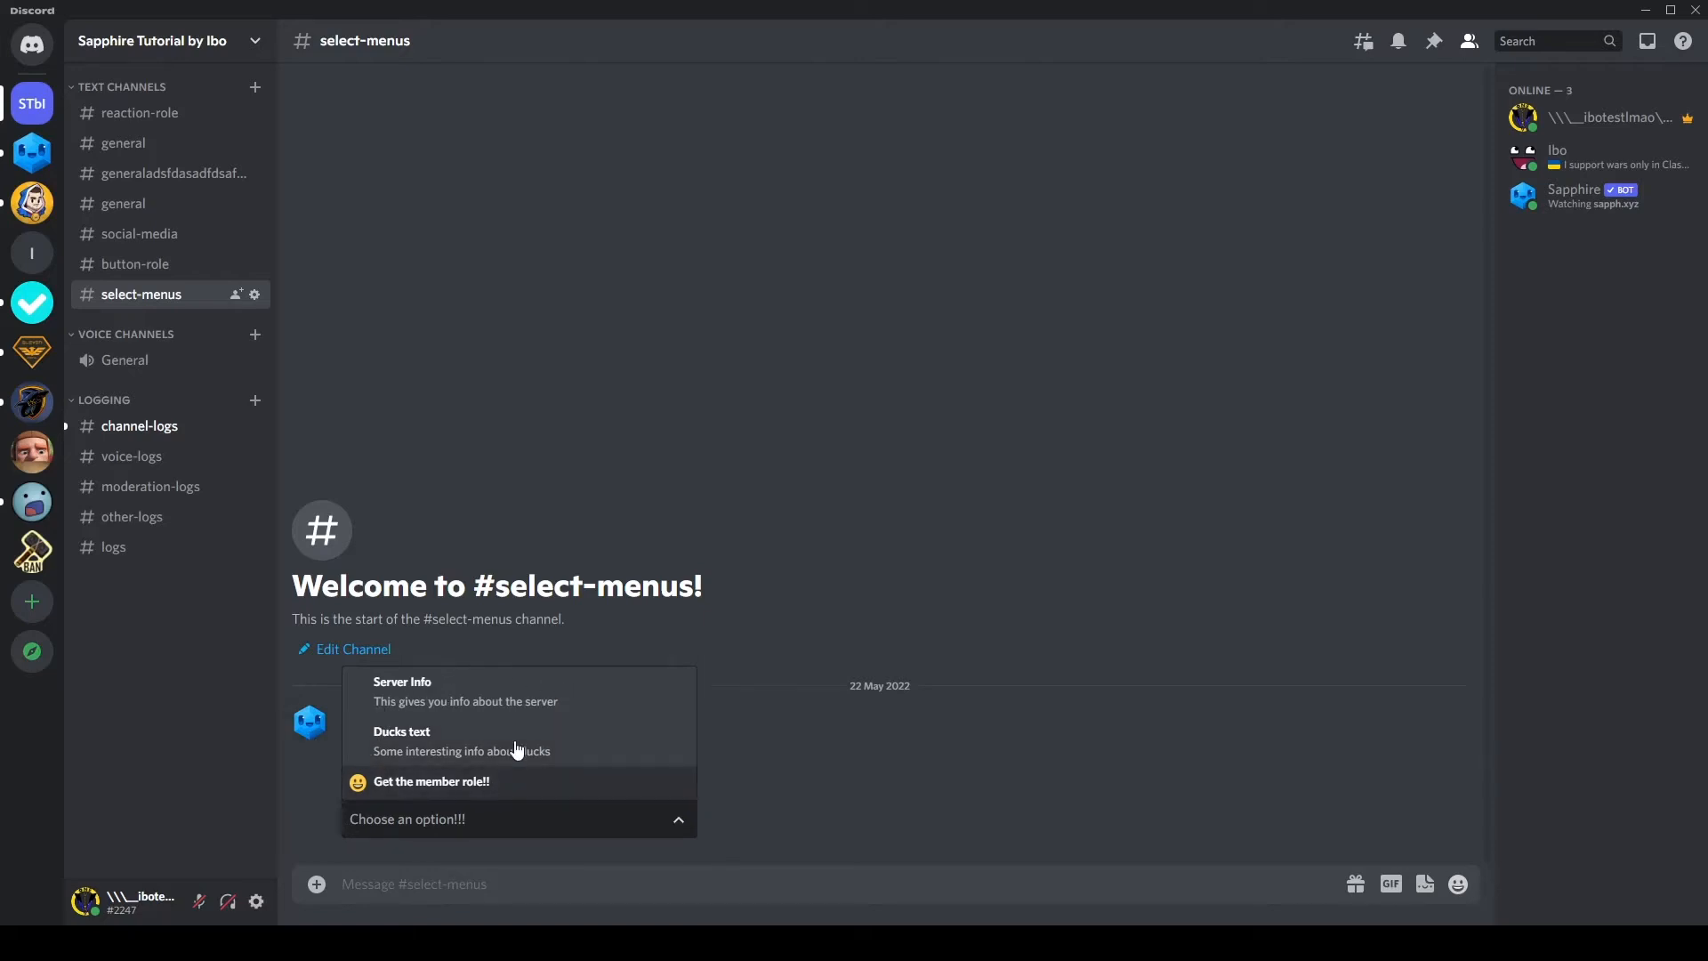
click(442, 692)
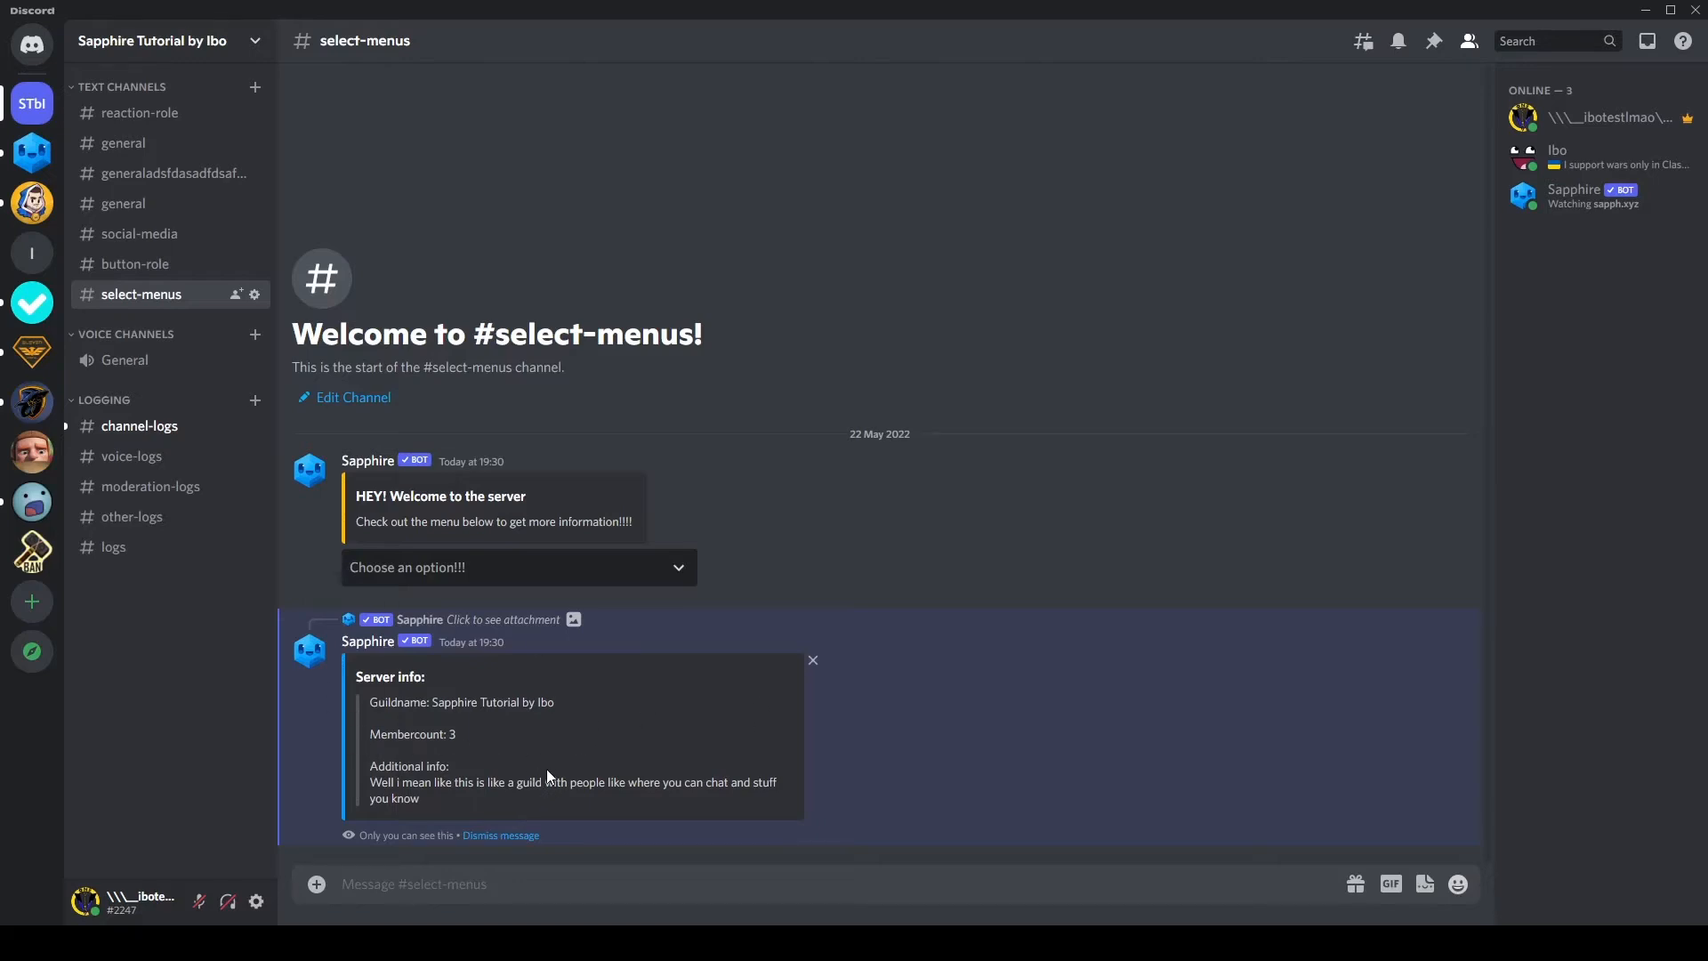
drag(535, 782, 511, 686)
click(511, 686)
click(478, 569)
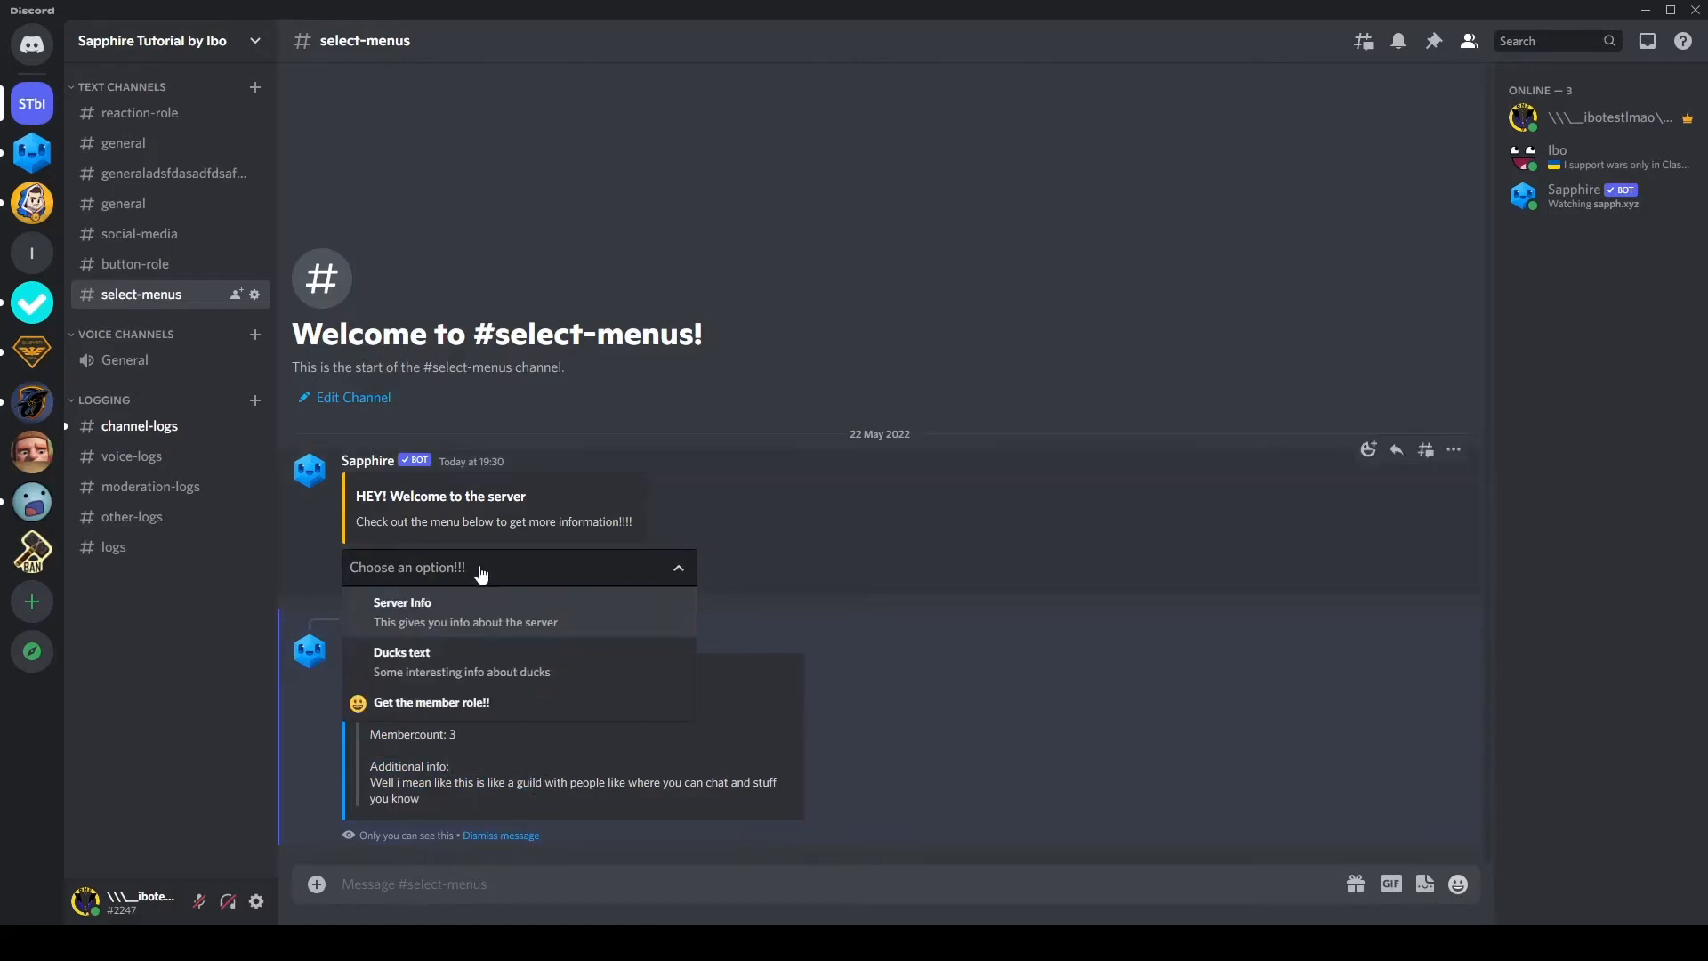
click(466, 674)
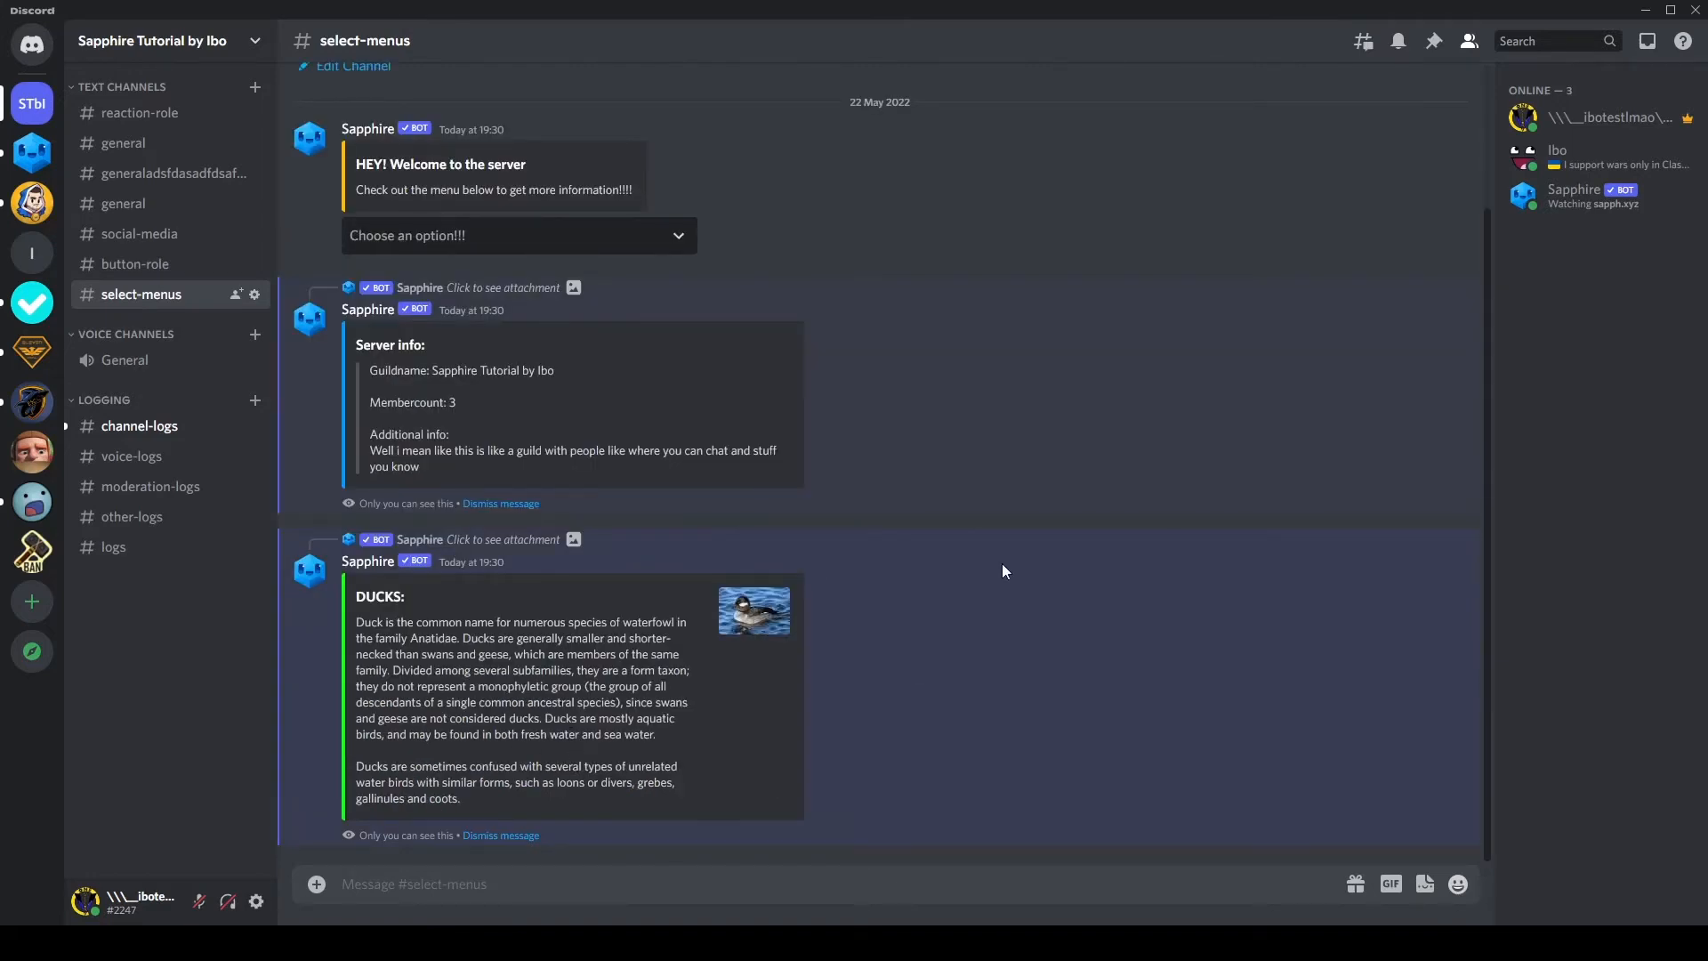
Step: Test the "Get the member role!!" option three times, checking the roles on the own member profile after each selection
click(658, 236)
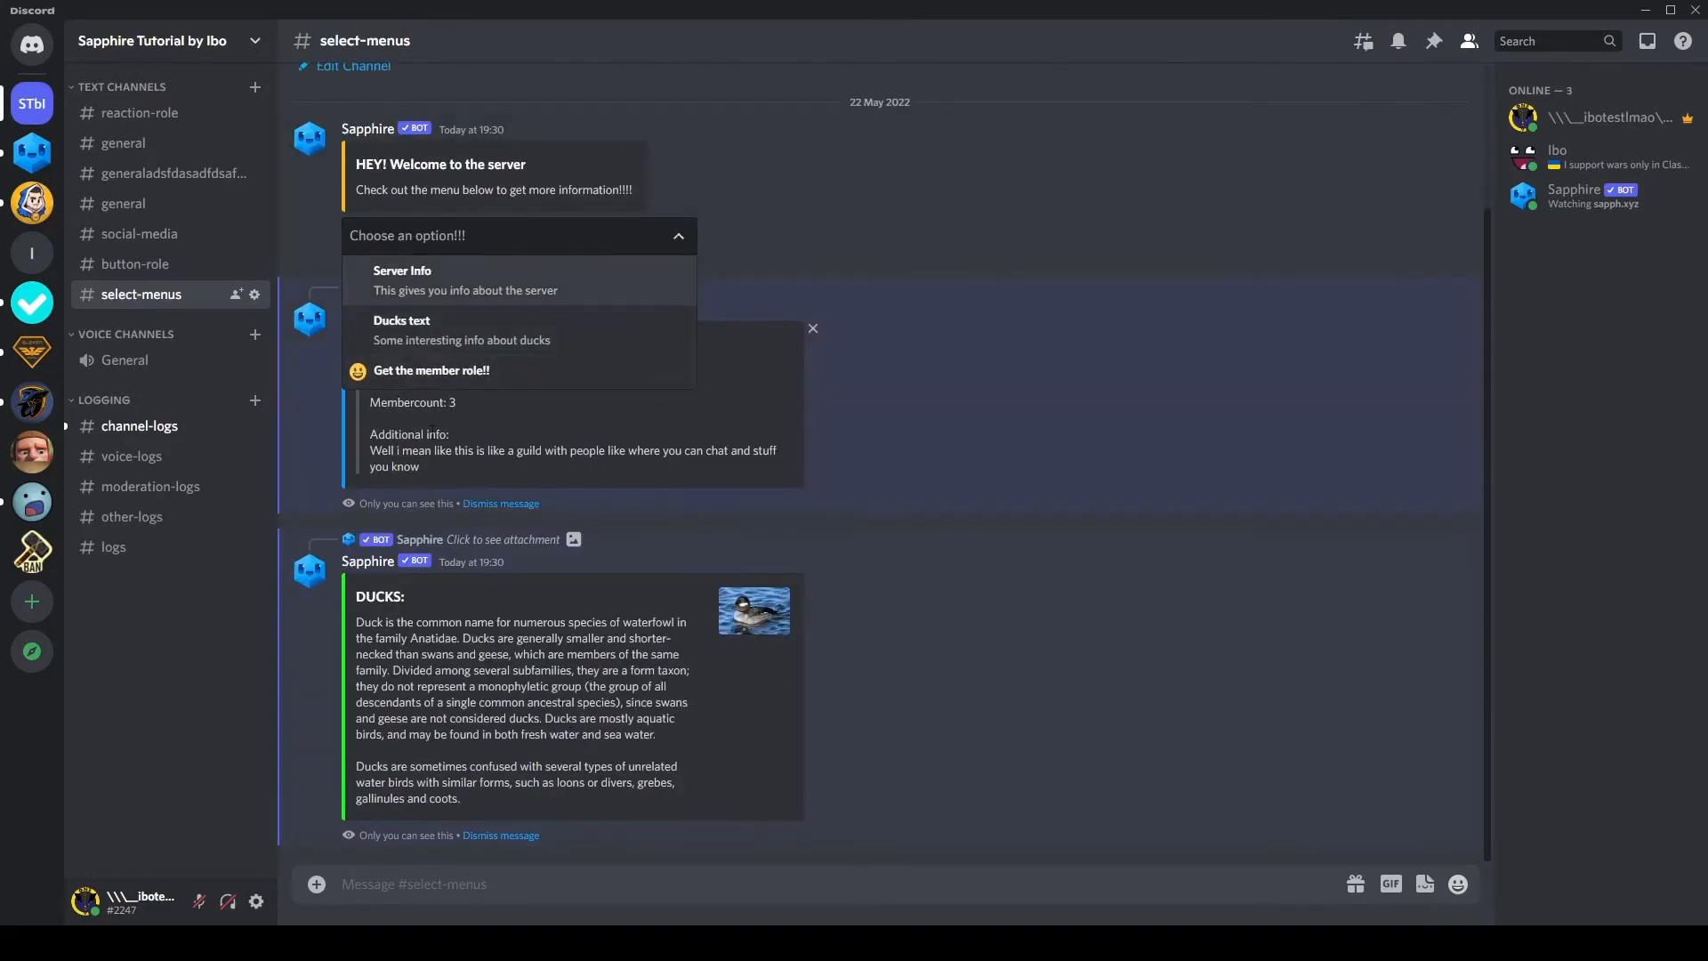
click(461, 374)
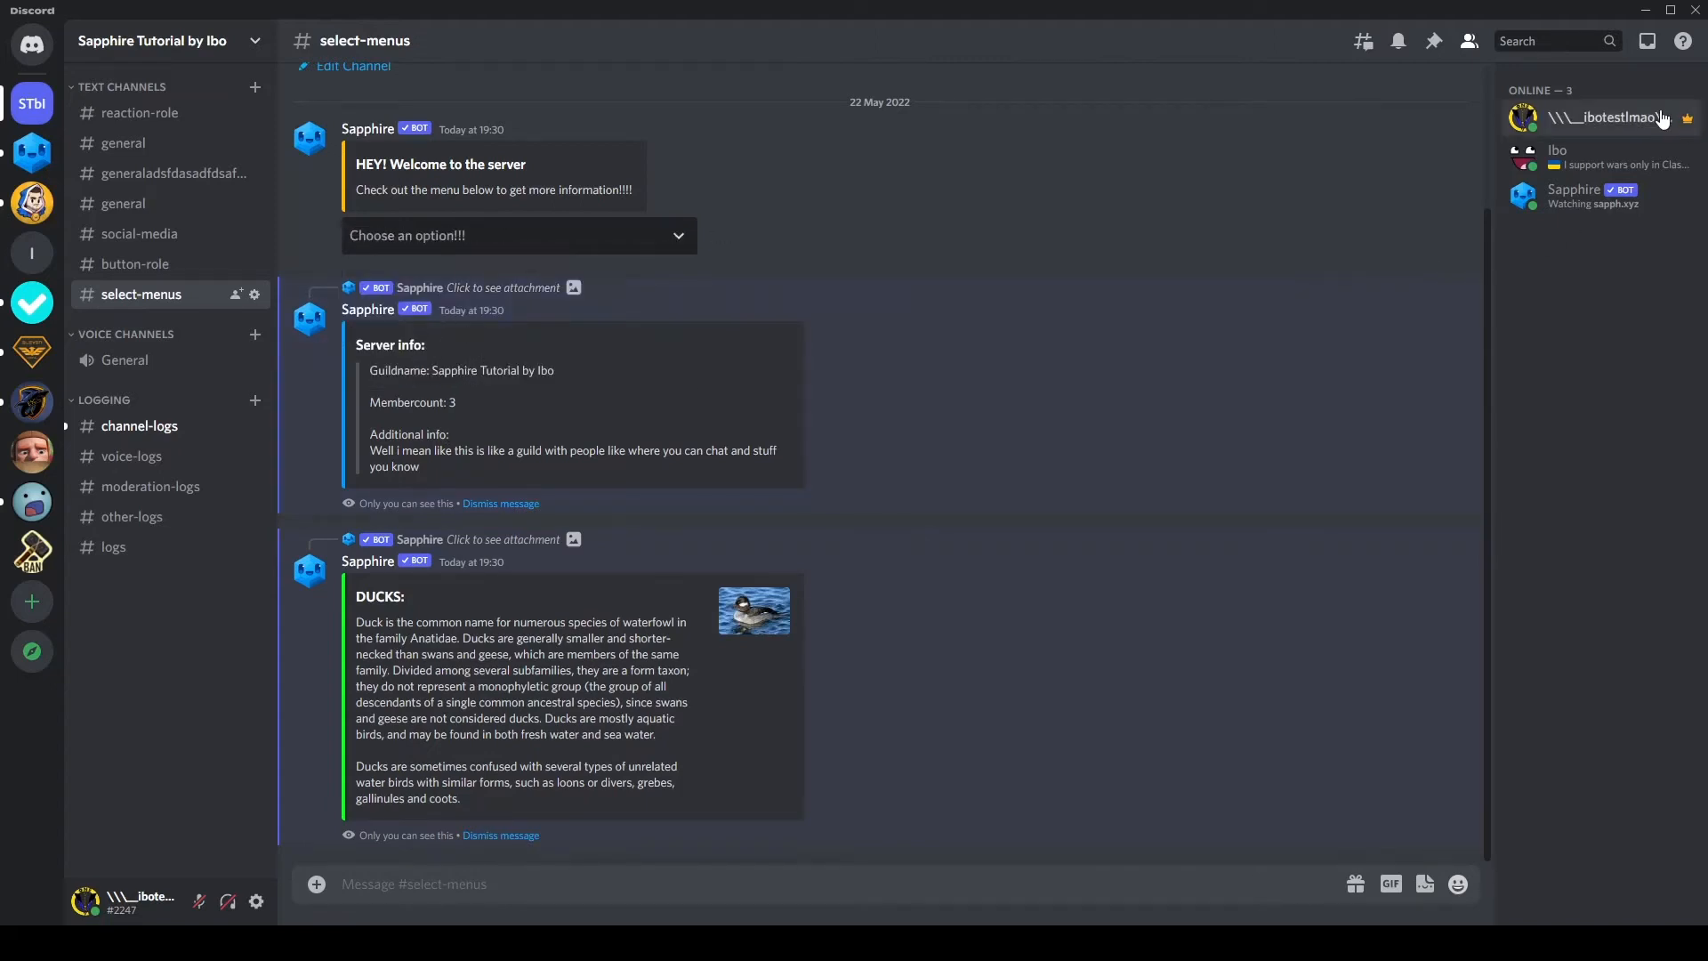
click(1606, 125)
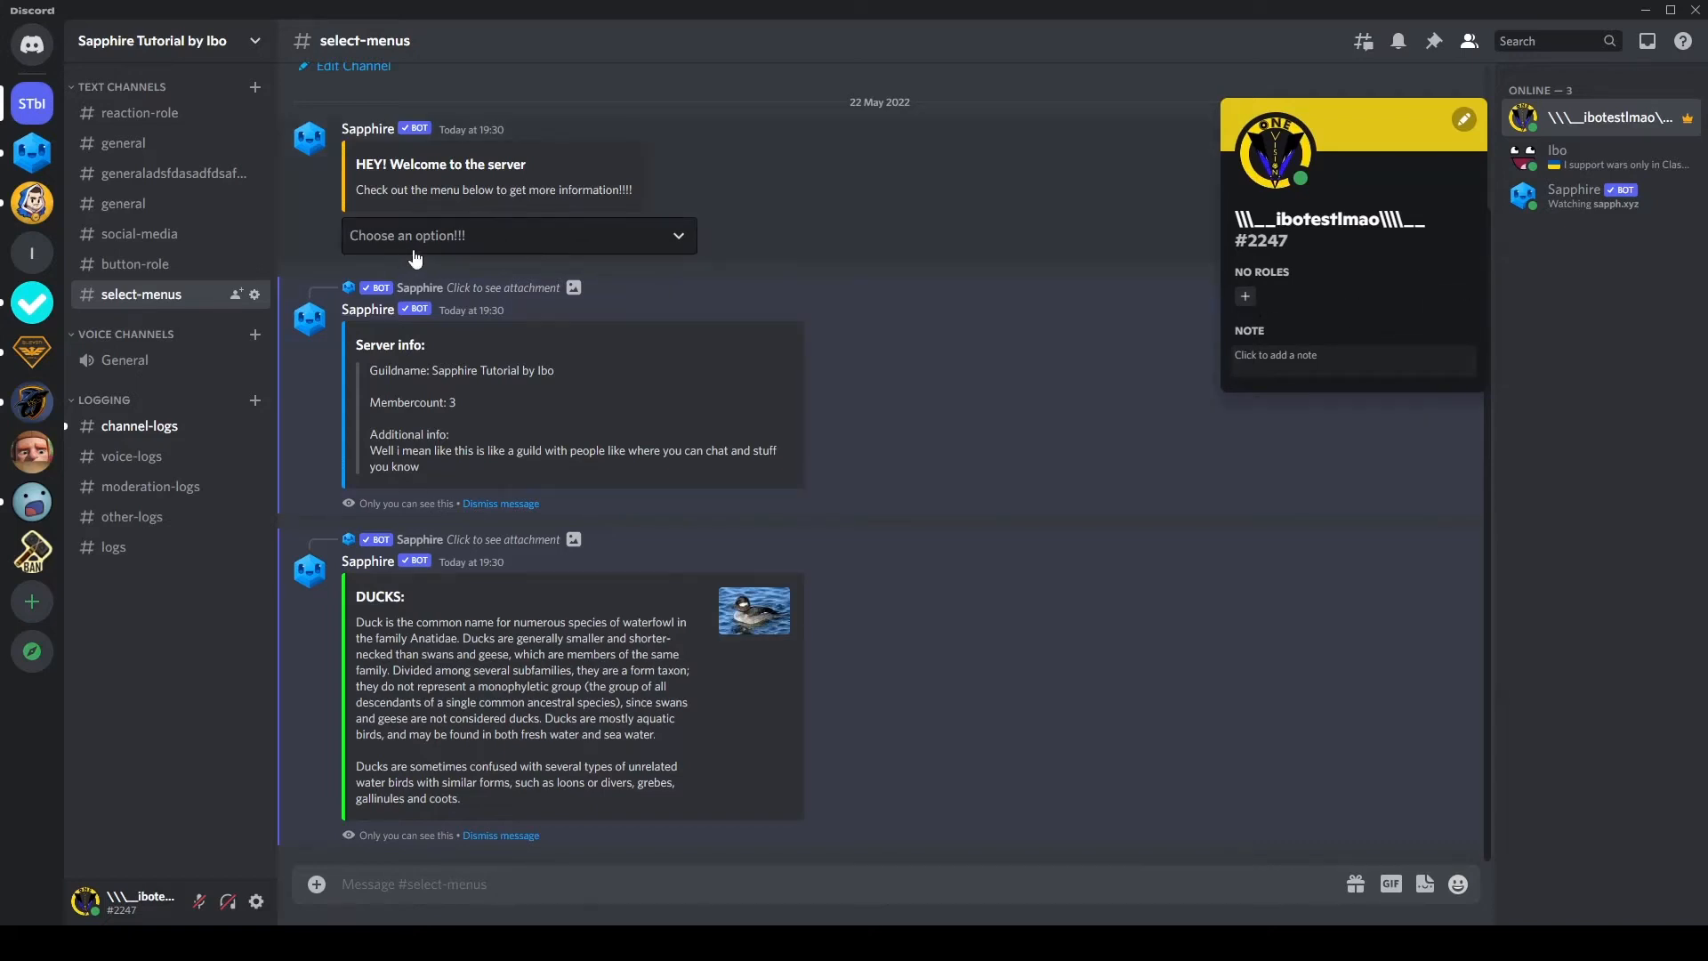
click(516, 235)
click(460, 374)
click(1539, 123)
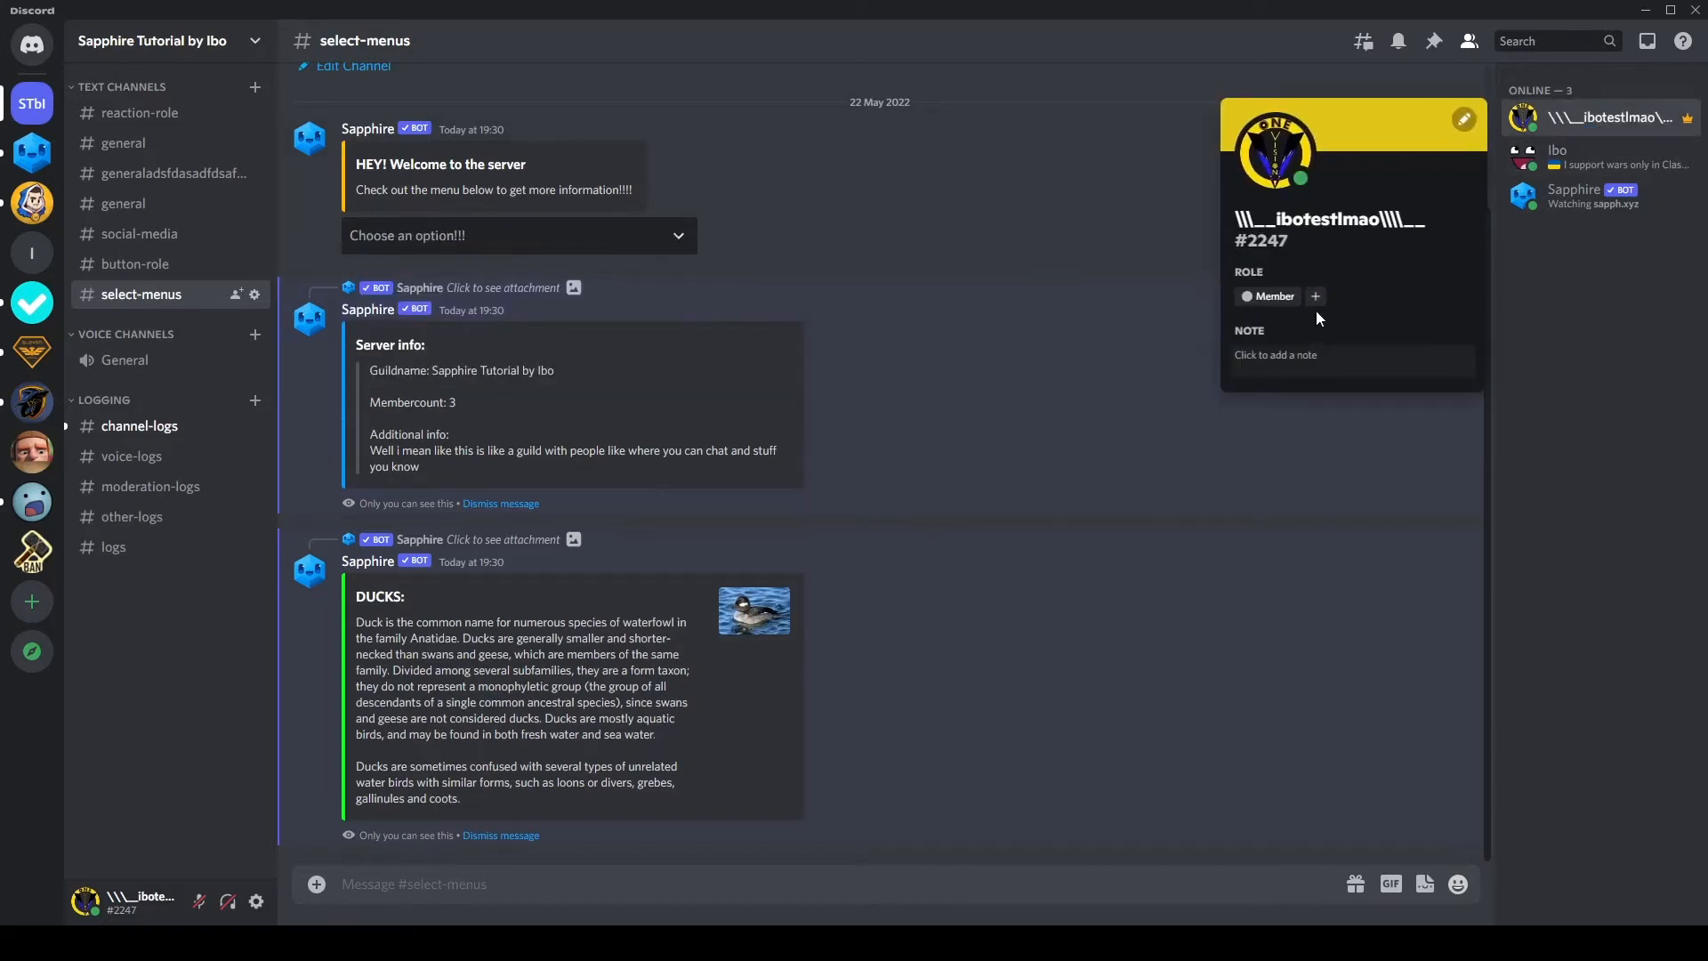
click(603, 235)
click(560, 367)
click(1556, 120)
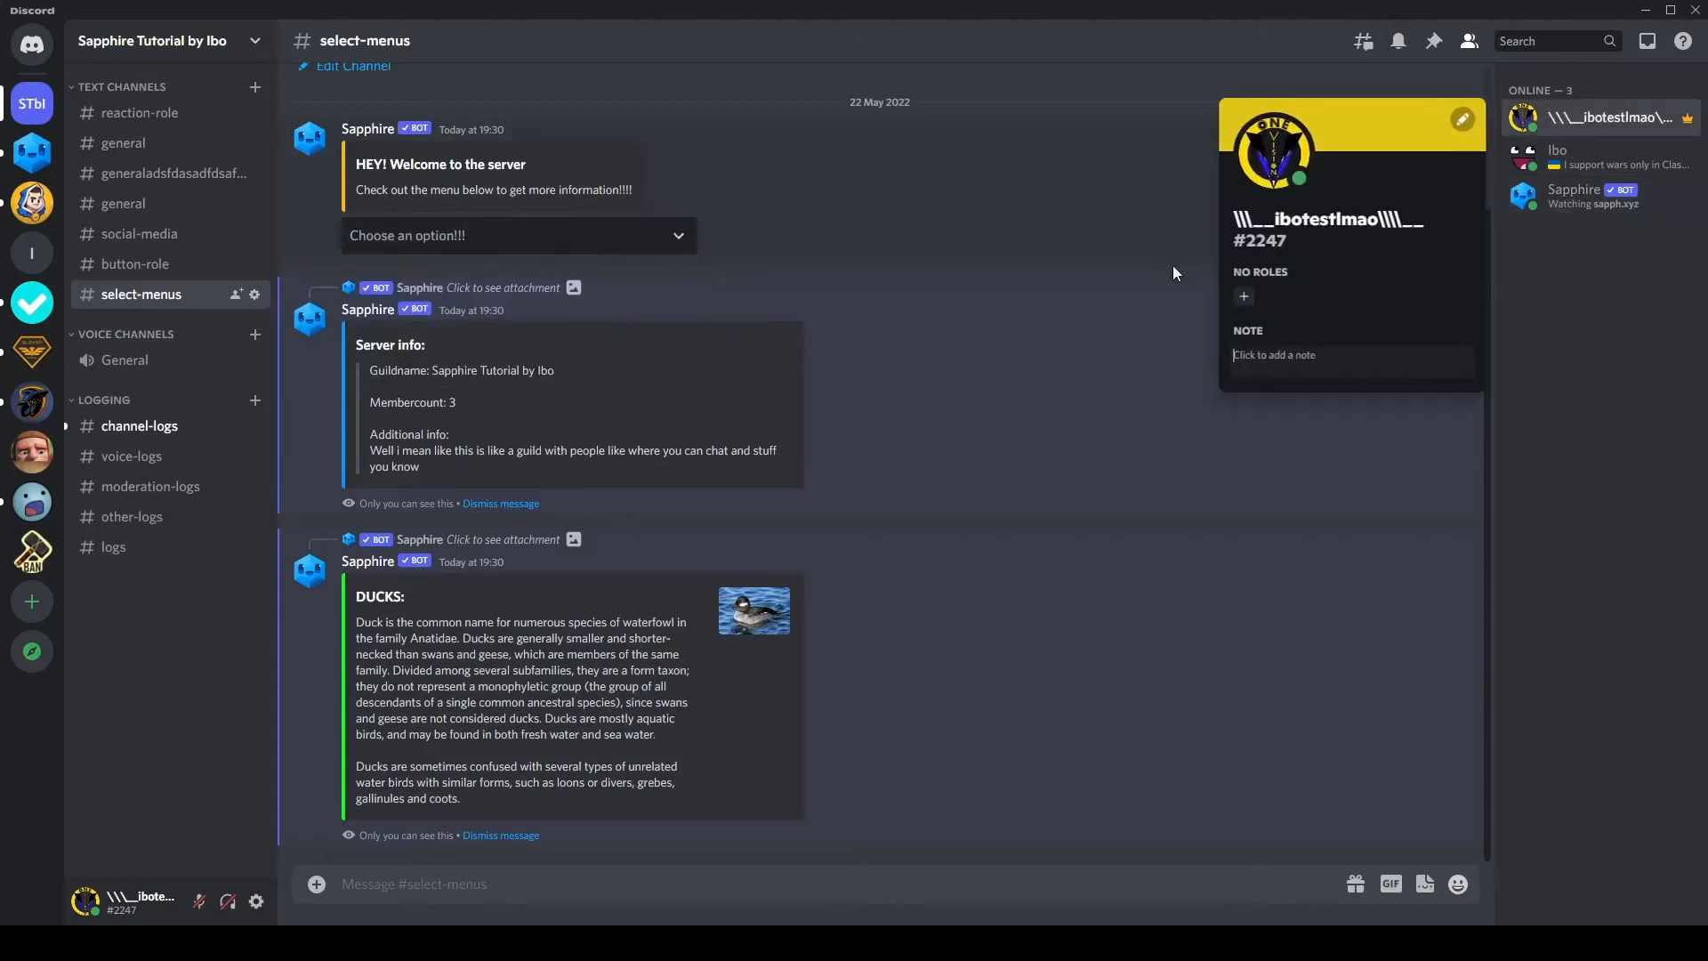
click(1075, 296)
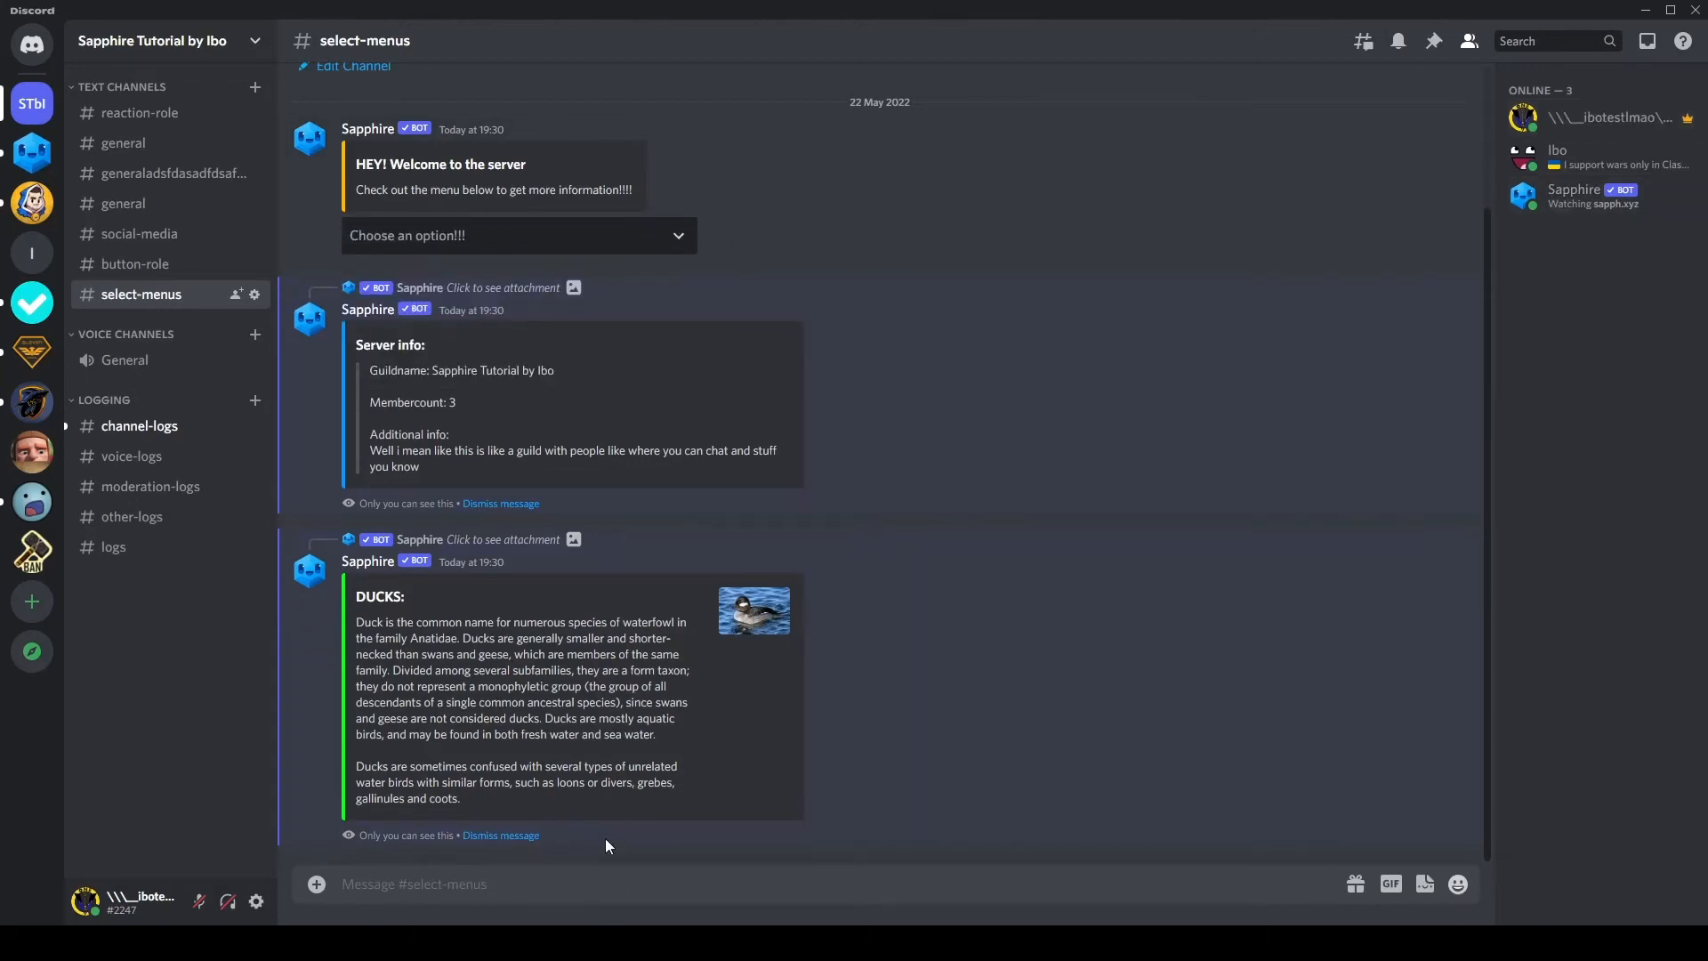
Step: Return to the Sapphire dashboard, close the Duck Wikipedia page and make "Get the member role!!" the first option in the template's select menu
key(alt+Tab)
click(628, 224)
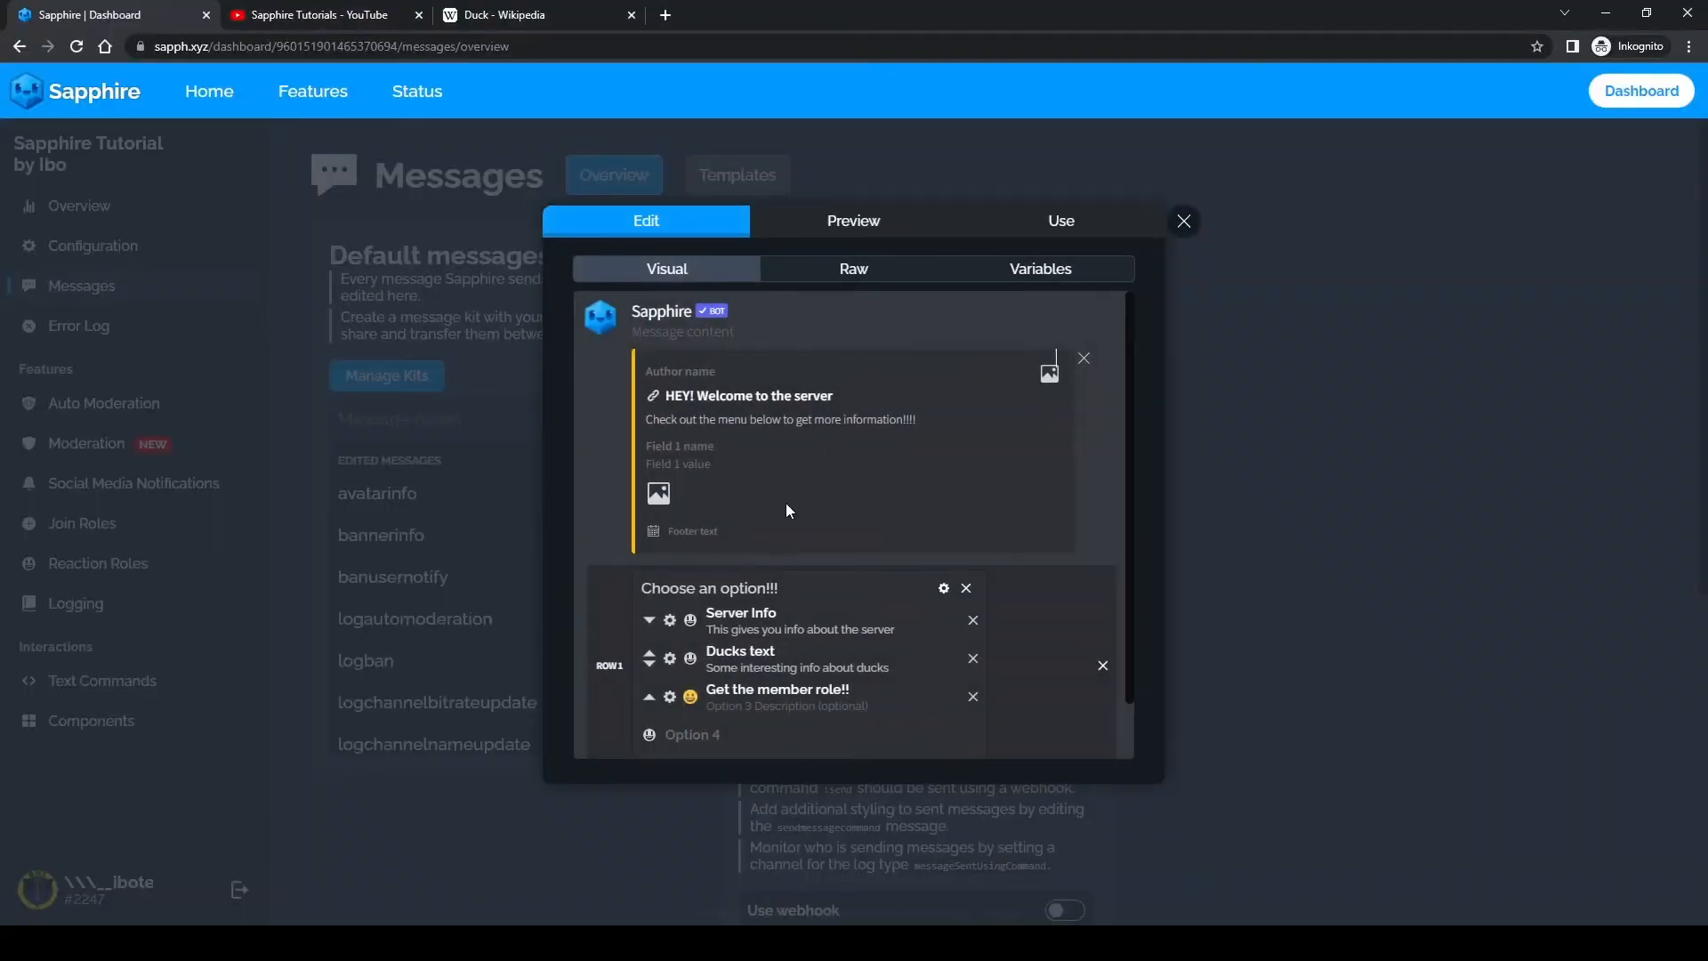
click(632, 15)
click(651, 697)
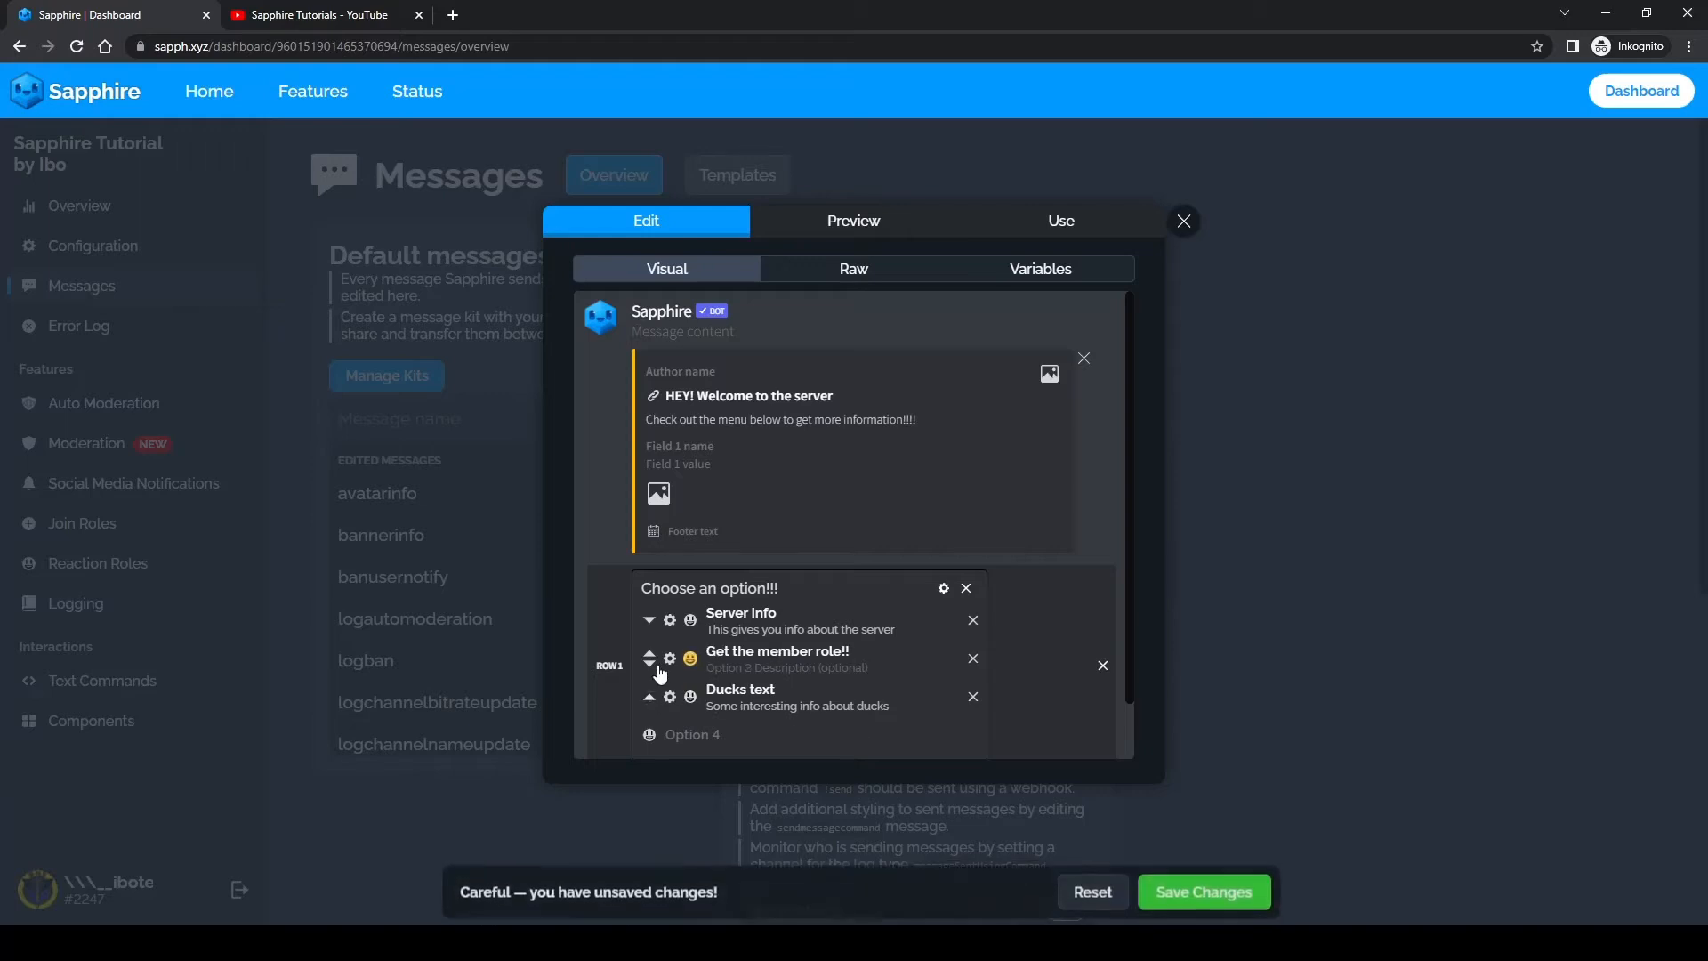
click(649, 652)
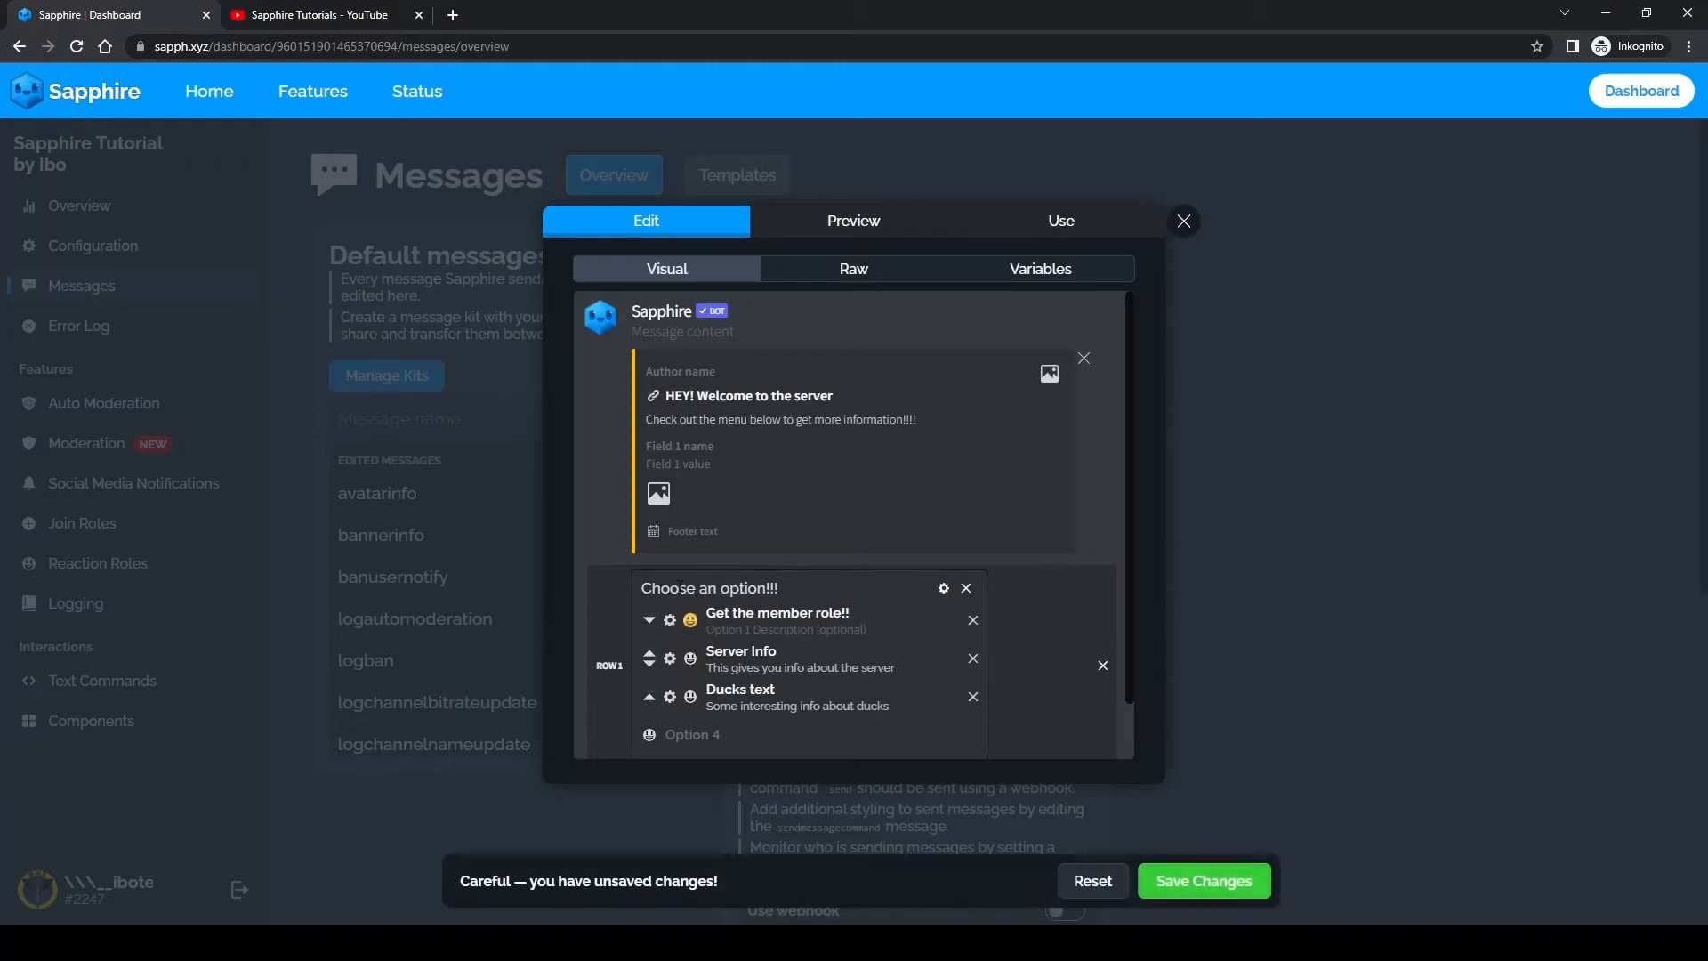
Step: Send the reordered template to #select-menus again and check the new menu's option order in Discord
click(1032, 228)
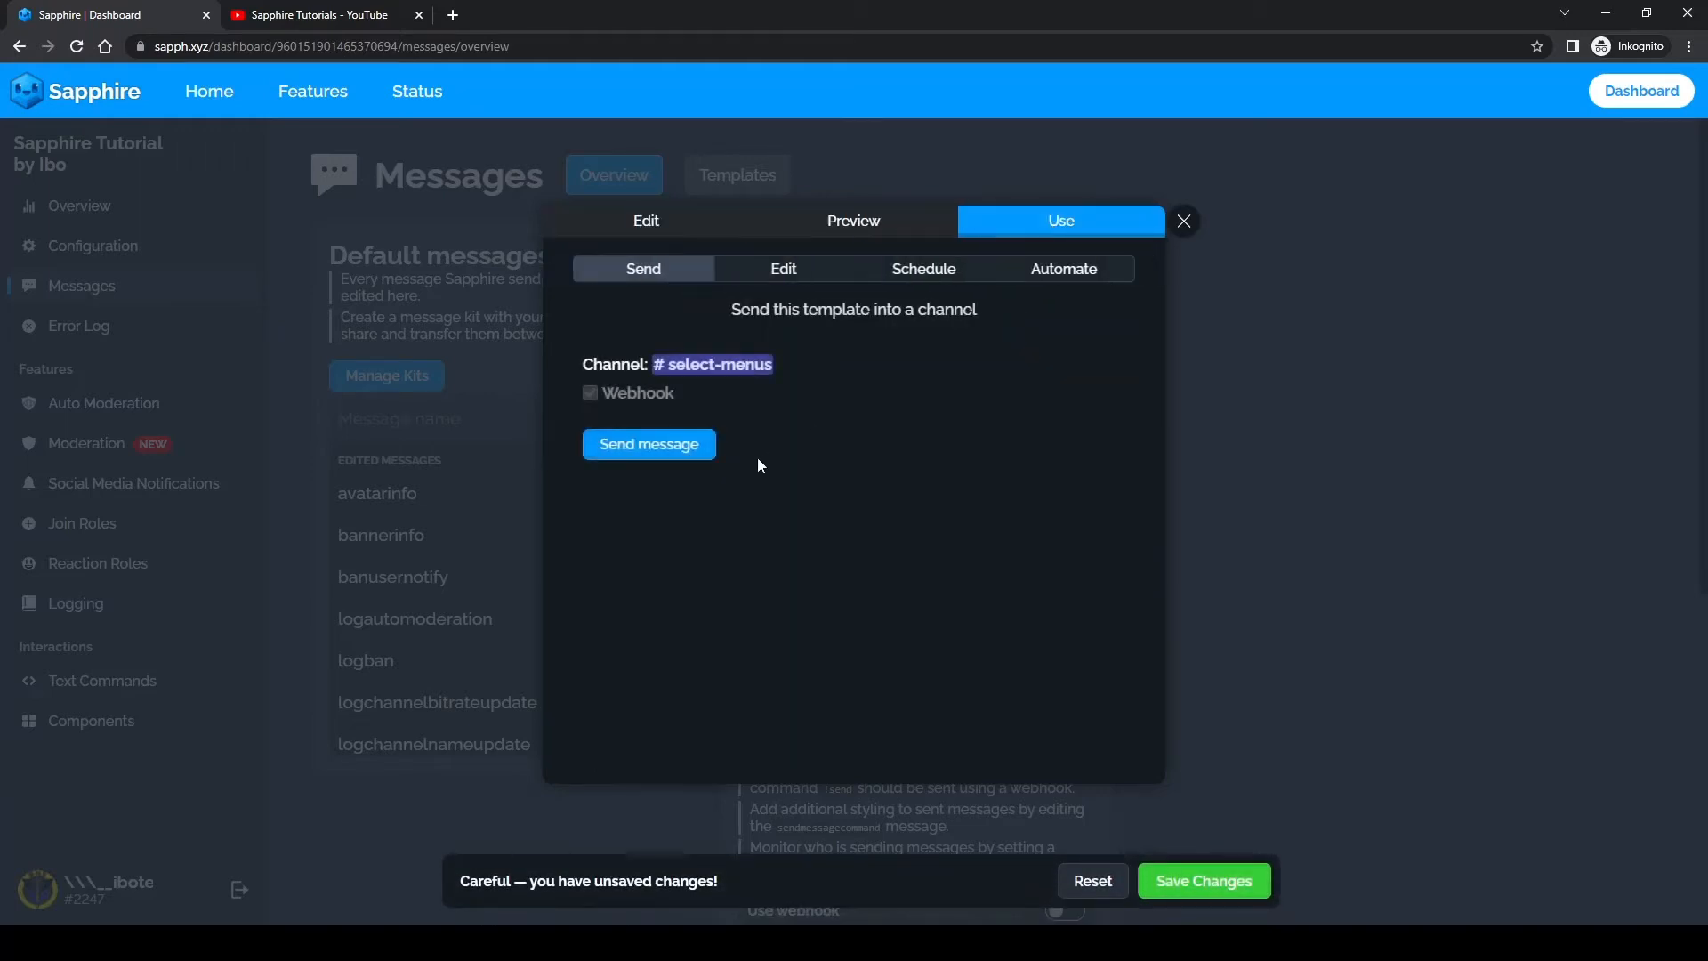
click(675, 454)
key(alt+Tab)
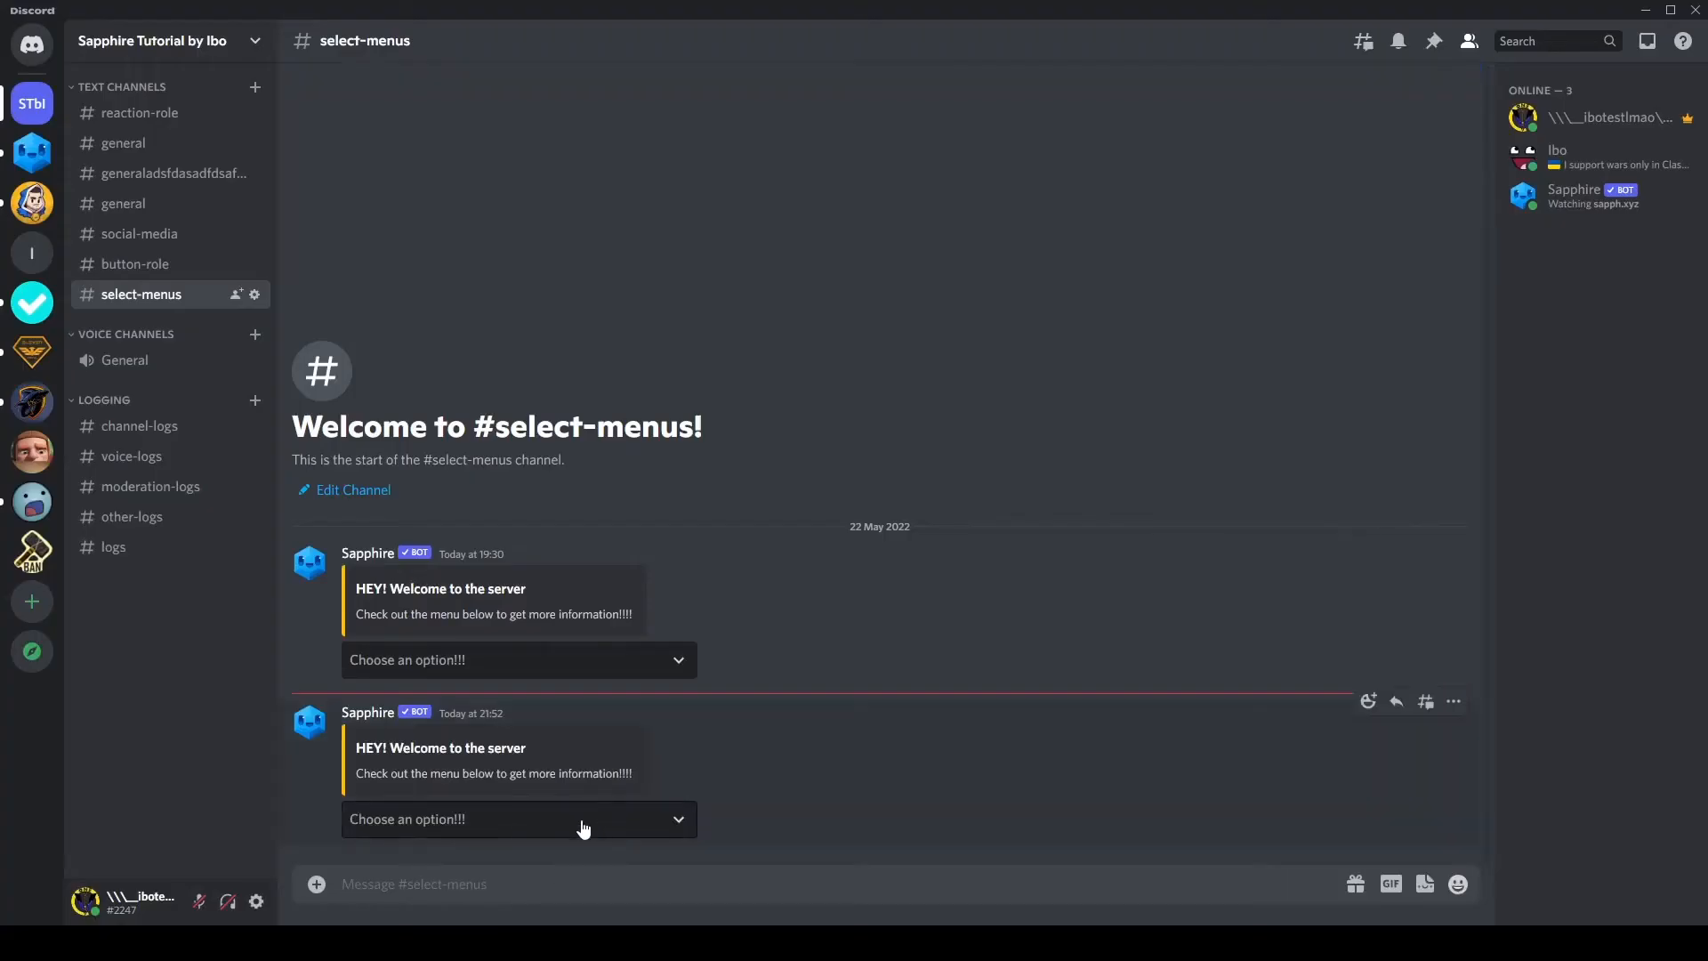
click(532, 820)
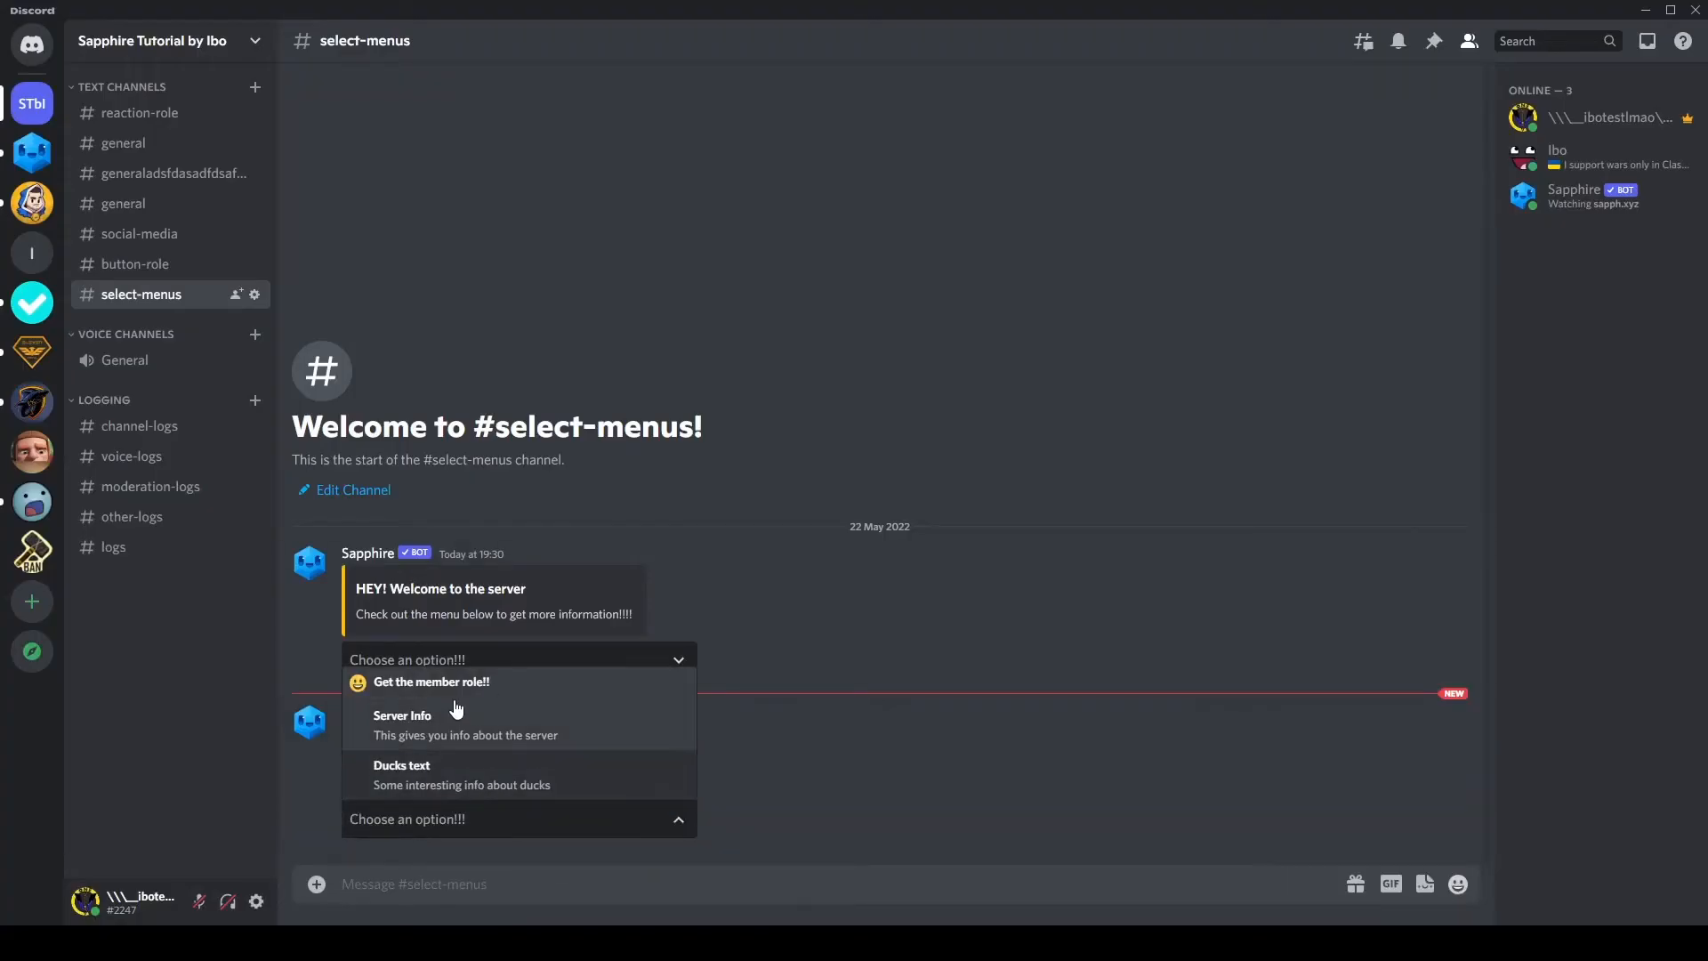
Step: Compare the option order of the older select menu with that of the newly sent one
click(703, 633)
click(495, 660)
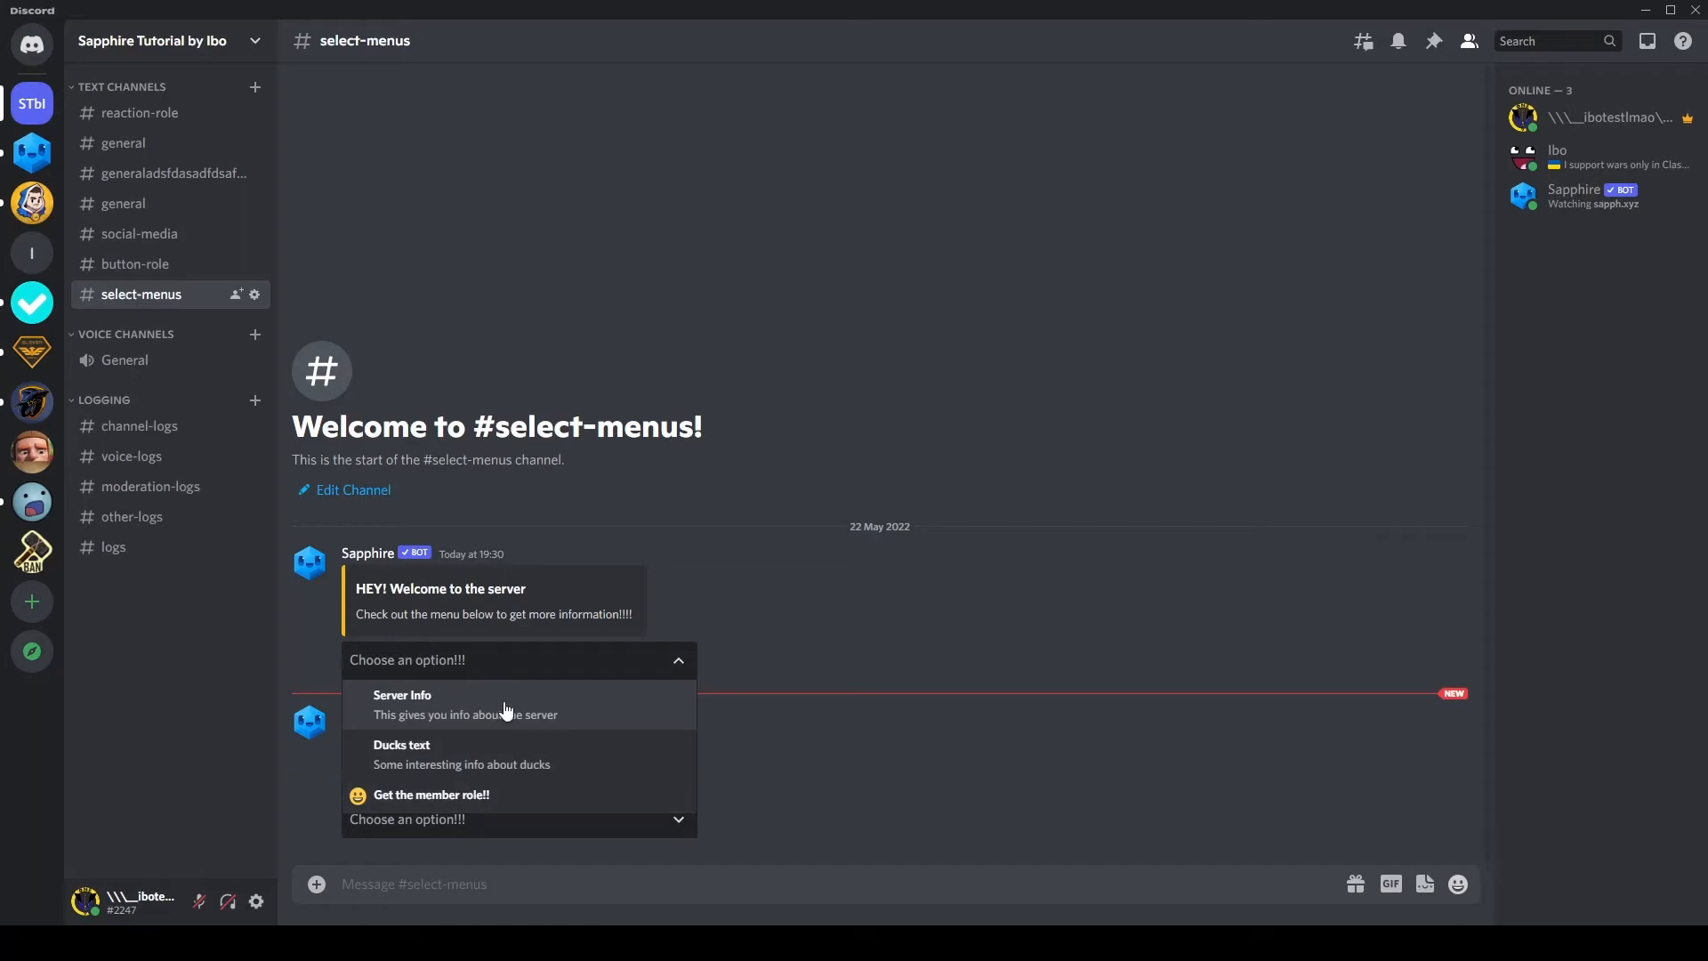
click(845, 723)
click(461, 658)
click(457, 700)
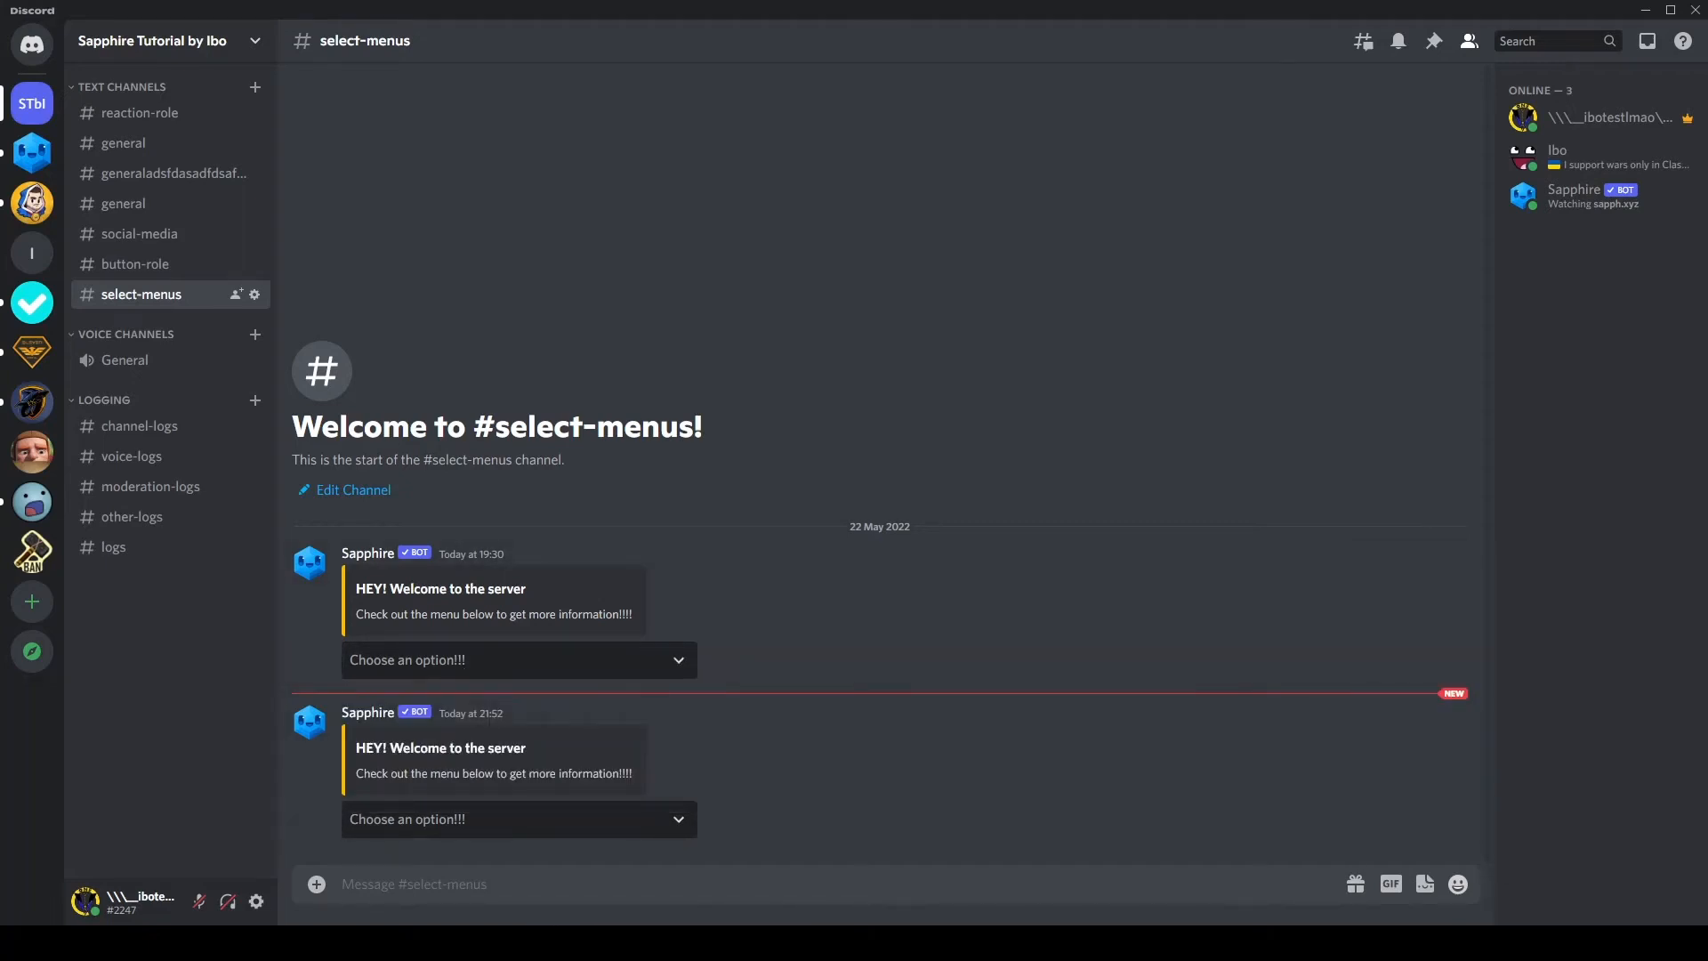
Step: Return to the Sapphire dashboard, set the select menu's maximum selections to 3 and send the template to #select-menus
mouse_move(414, 943)
click(520, 836)
click(660, 228)
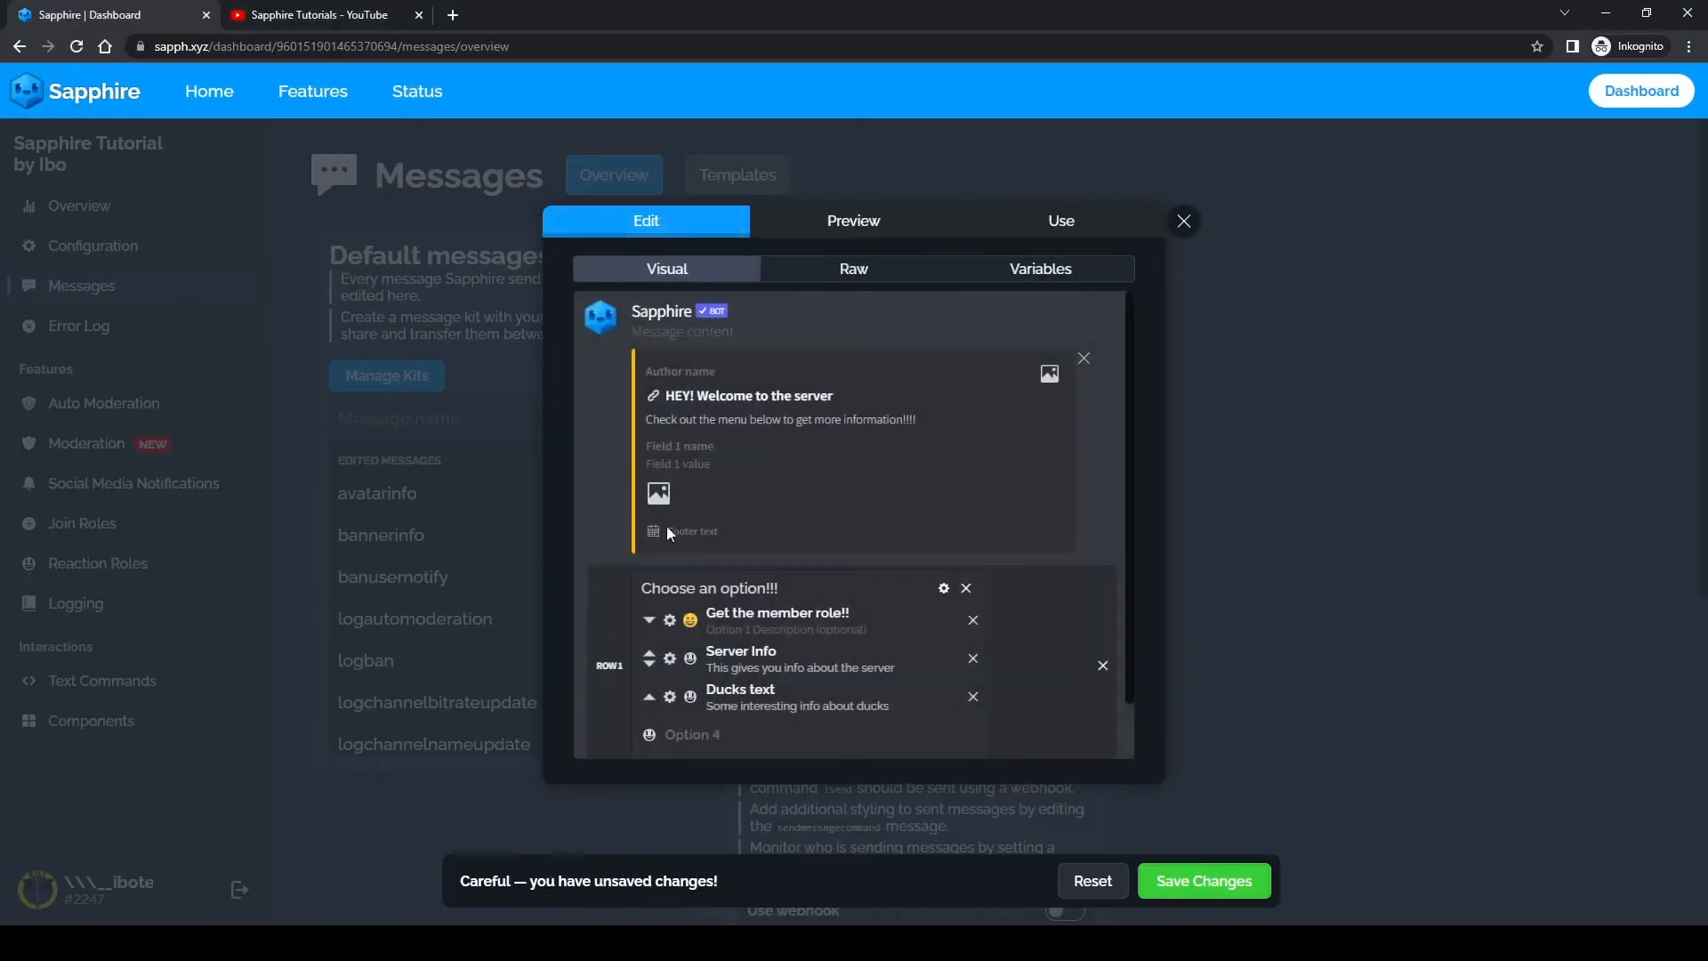
click(944, 588)
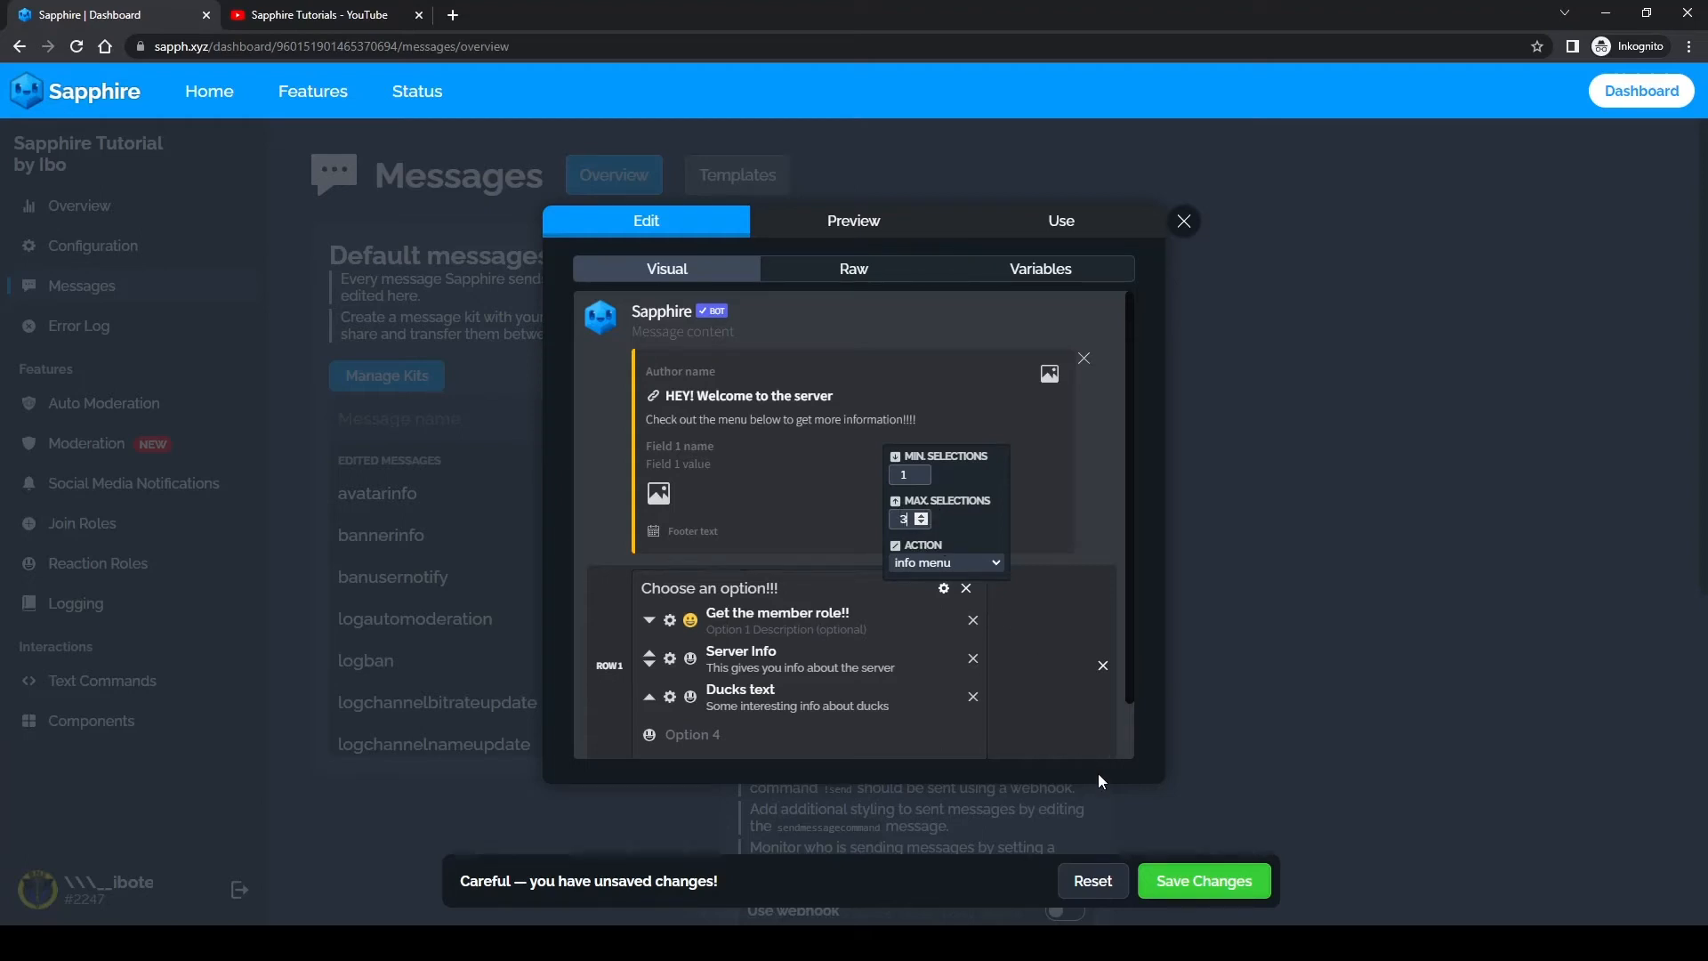
click(1014, 222)
click(604, 447)
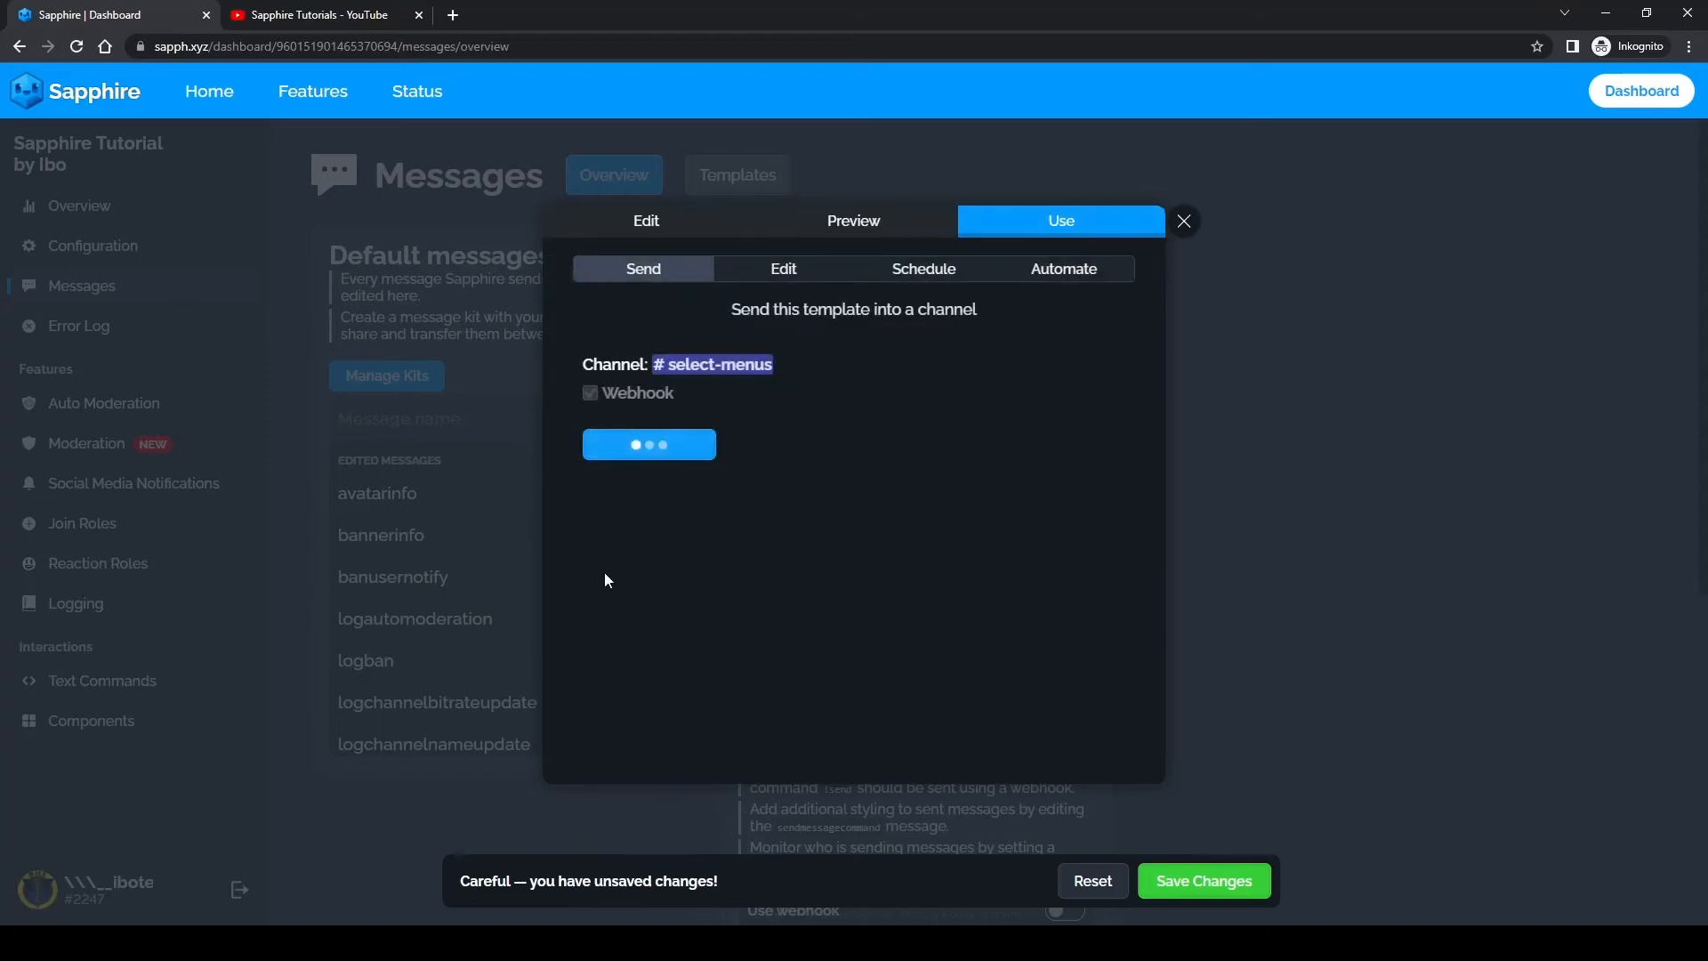
Step: Switch to Discord, submit "Get the member role!!" and "Server Info" together in the newest menu, and check the own profile's roles and the bot's reply
key(alt+Tab)
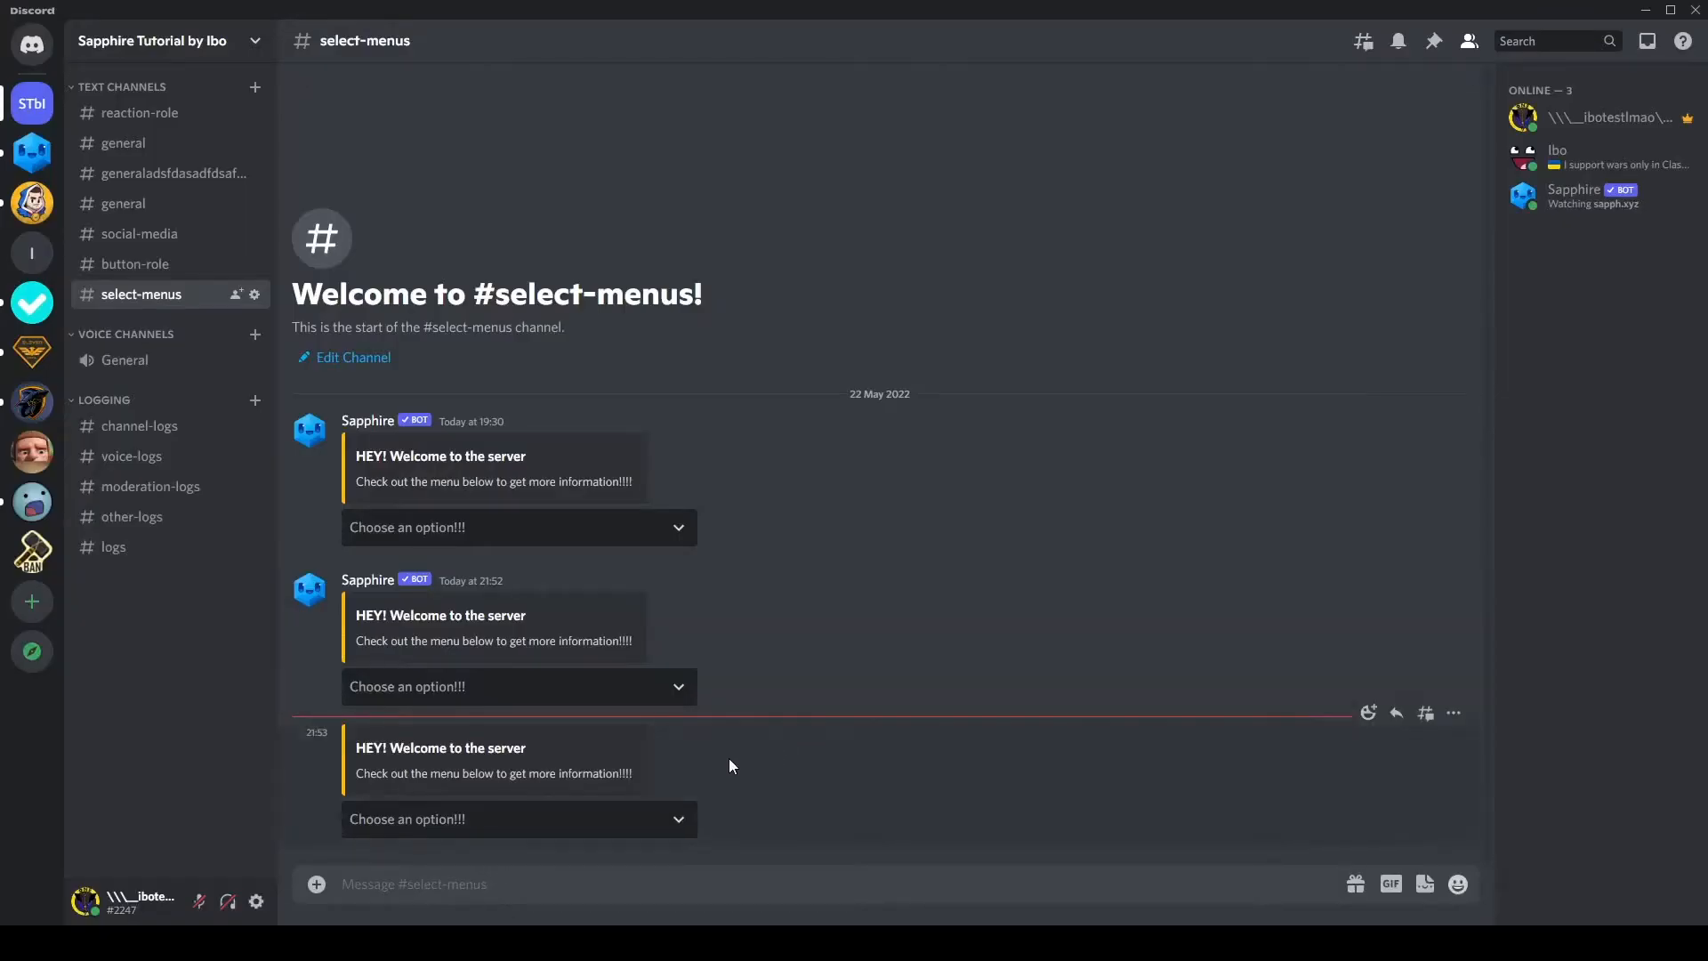
click(445, 820)
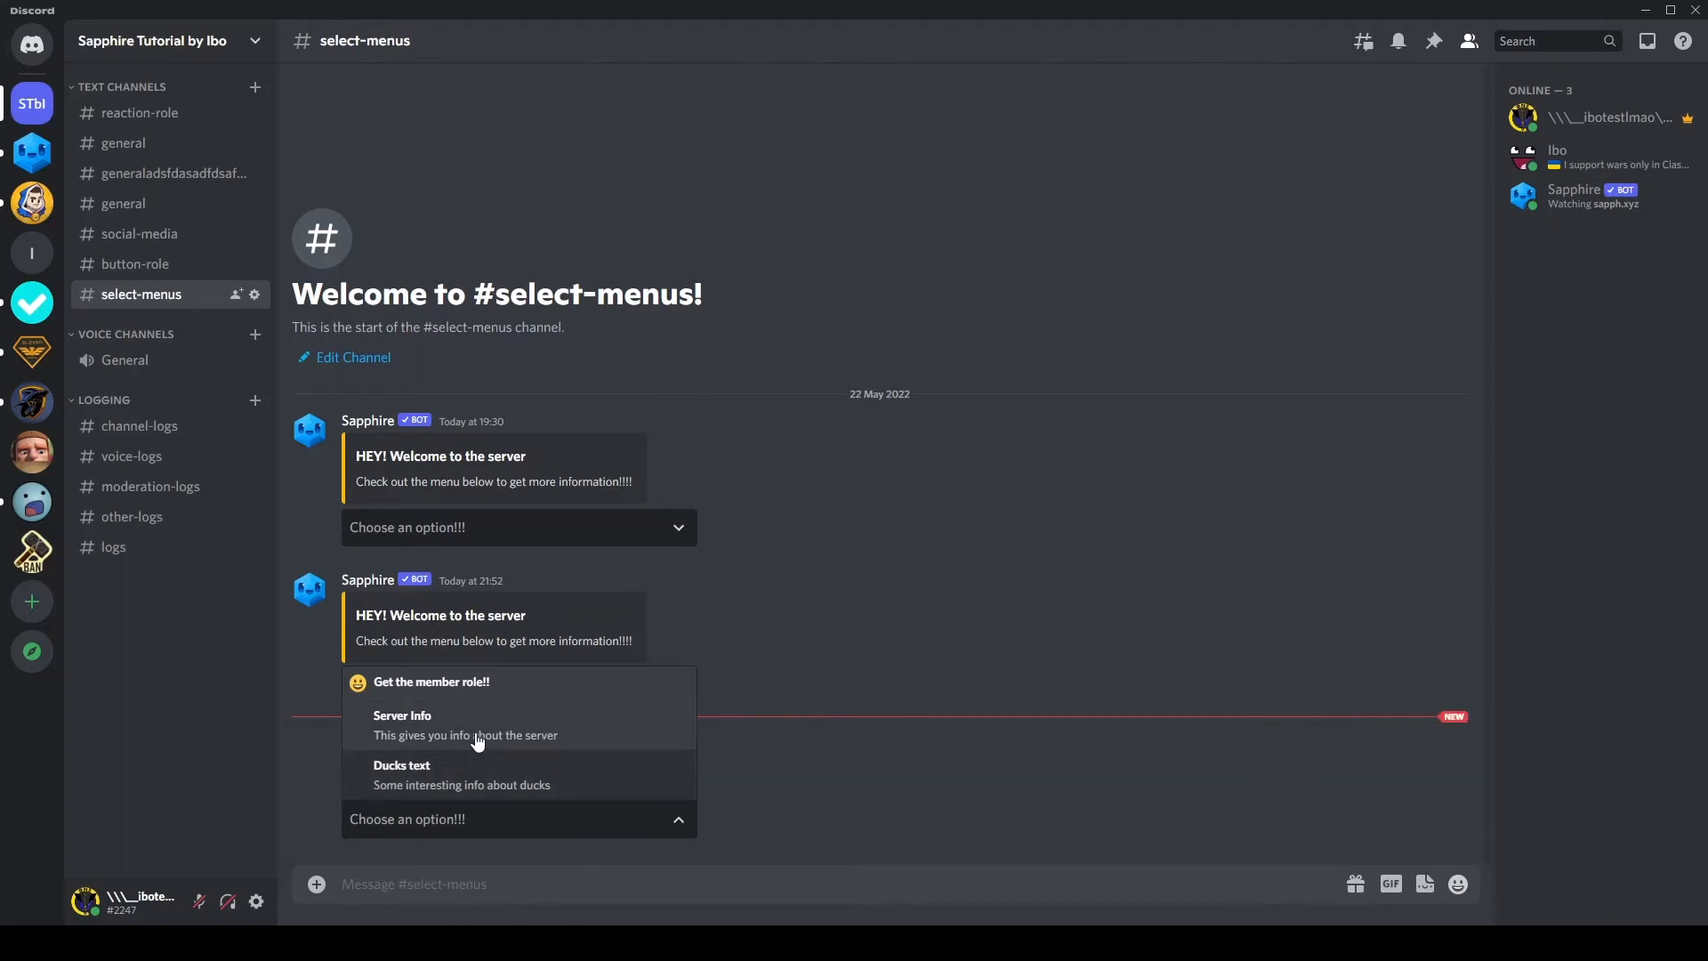
click(447, 699)
click(445, 724)
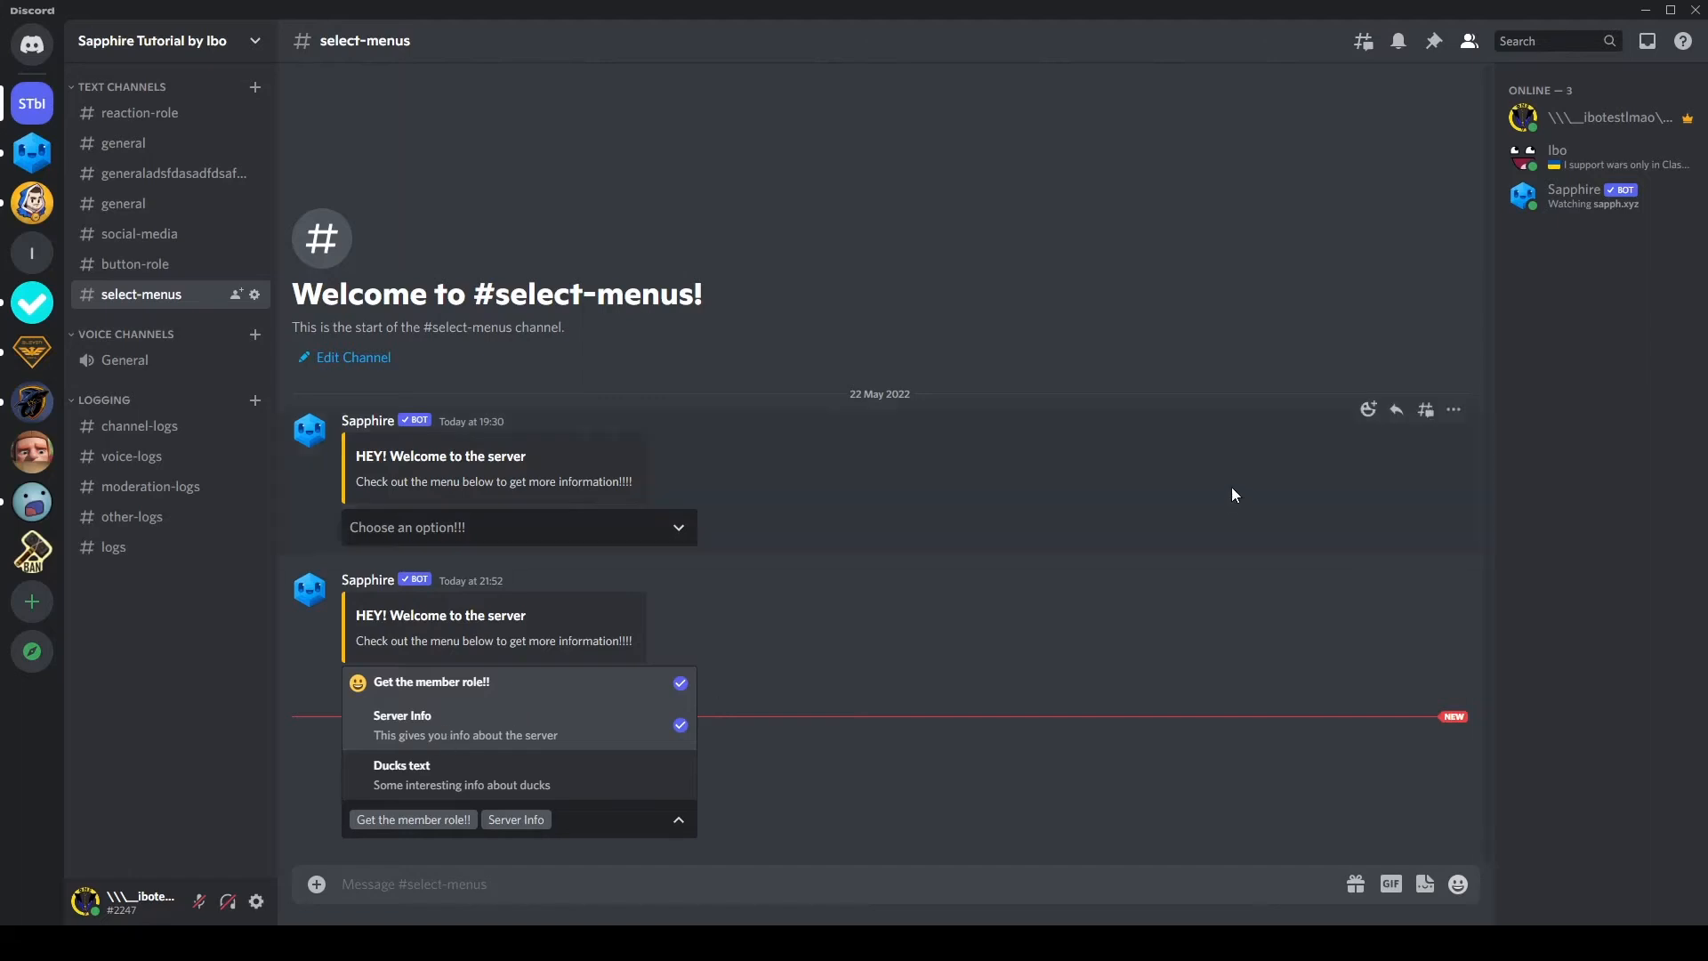
click(1480, 206)
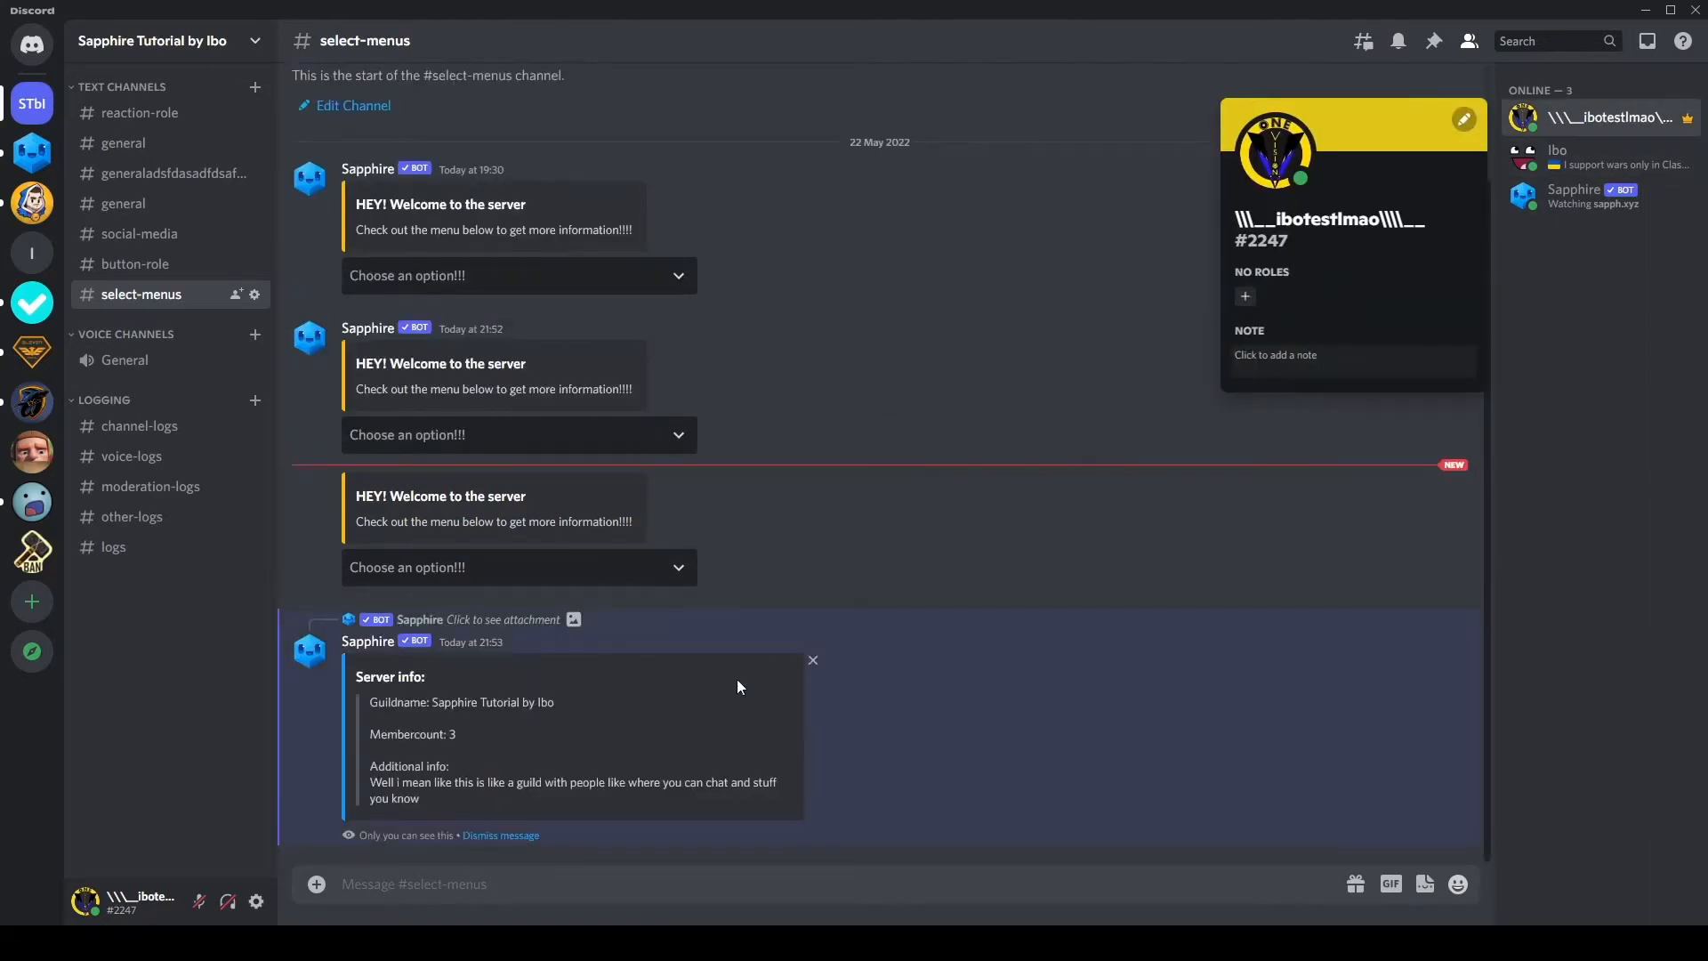
click(909, 664)
drag(345, 680, 616, 815)
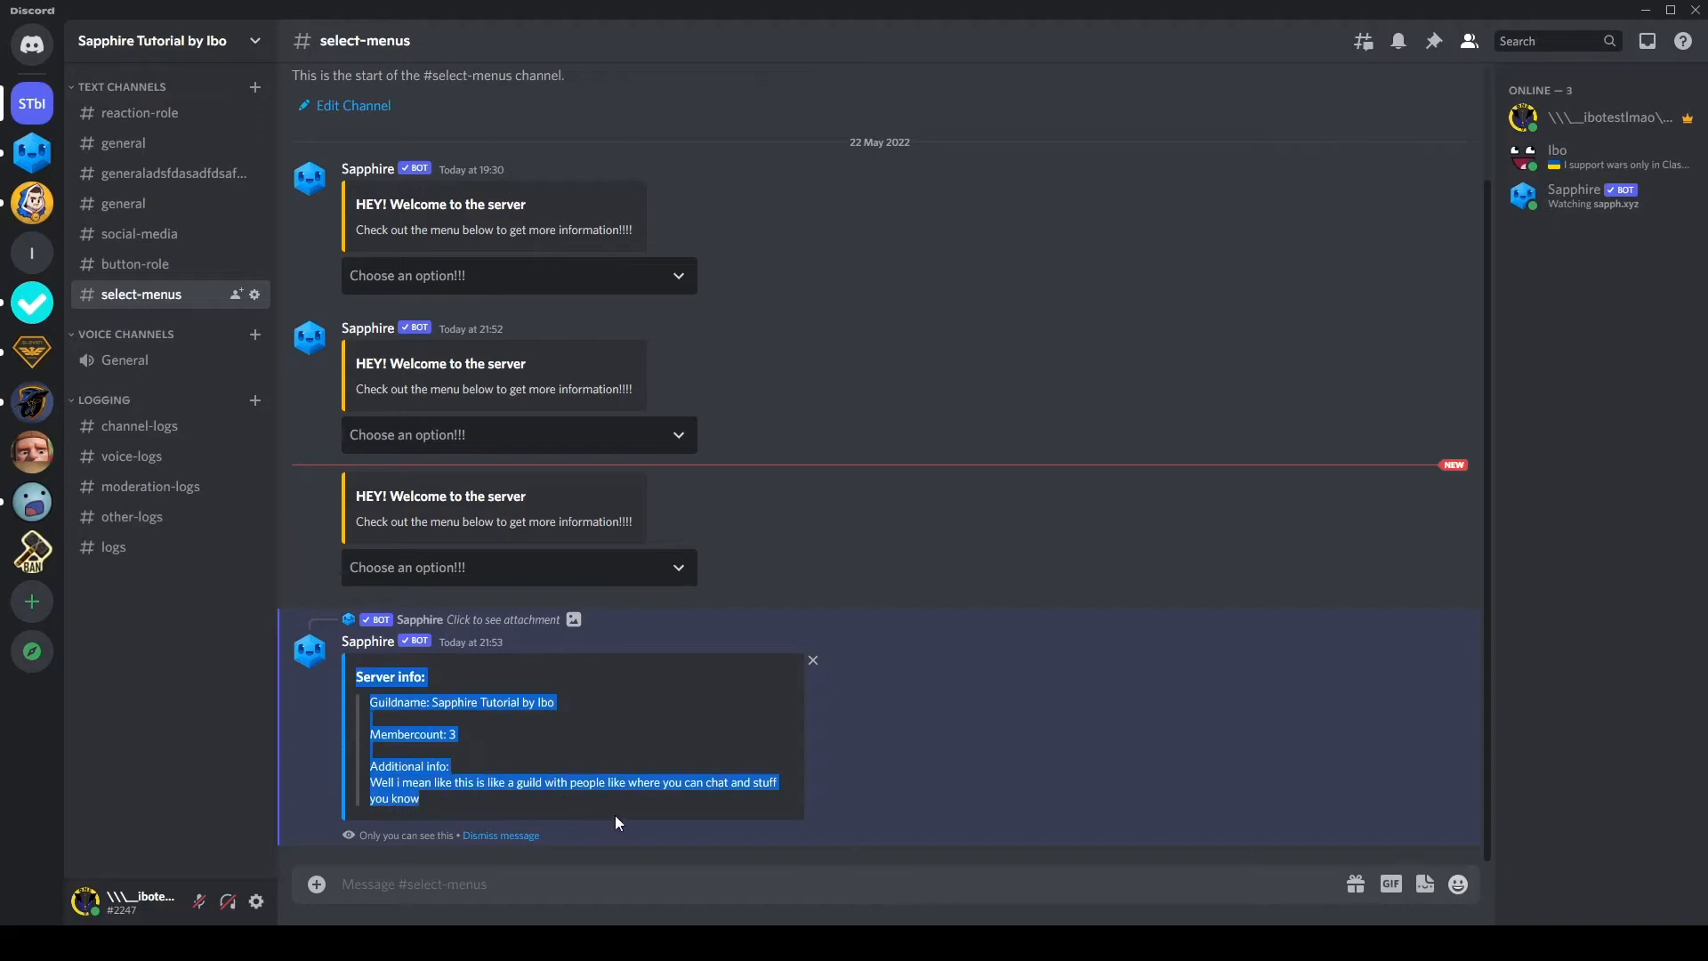
click(427, 681)
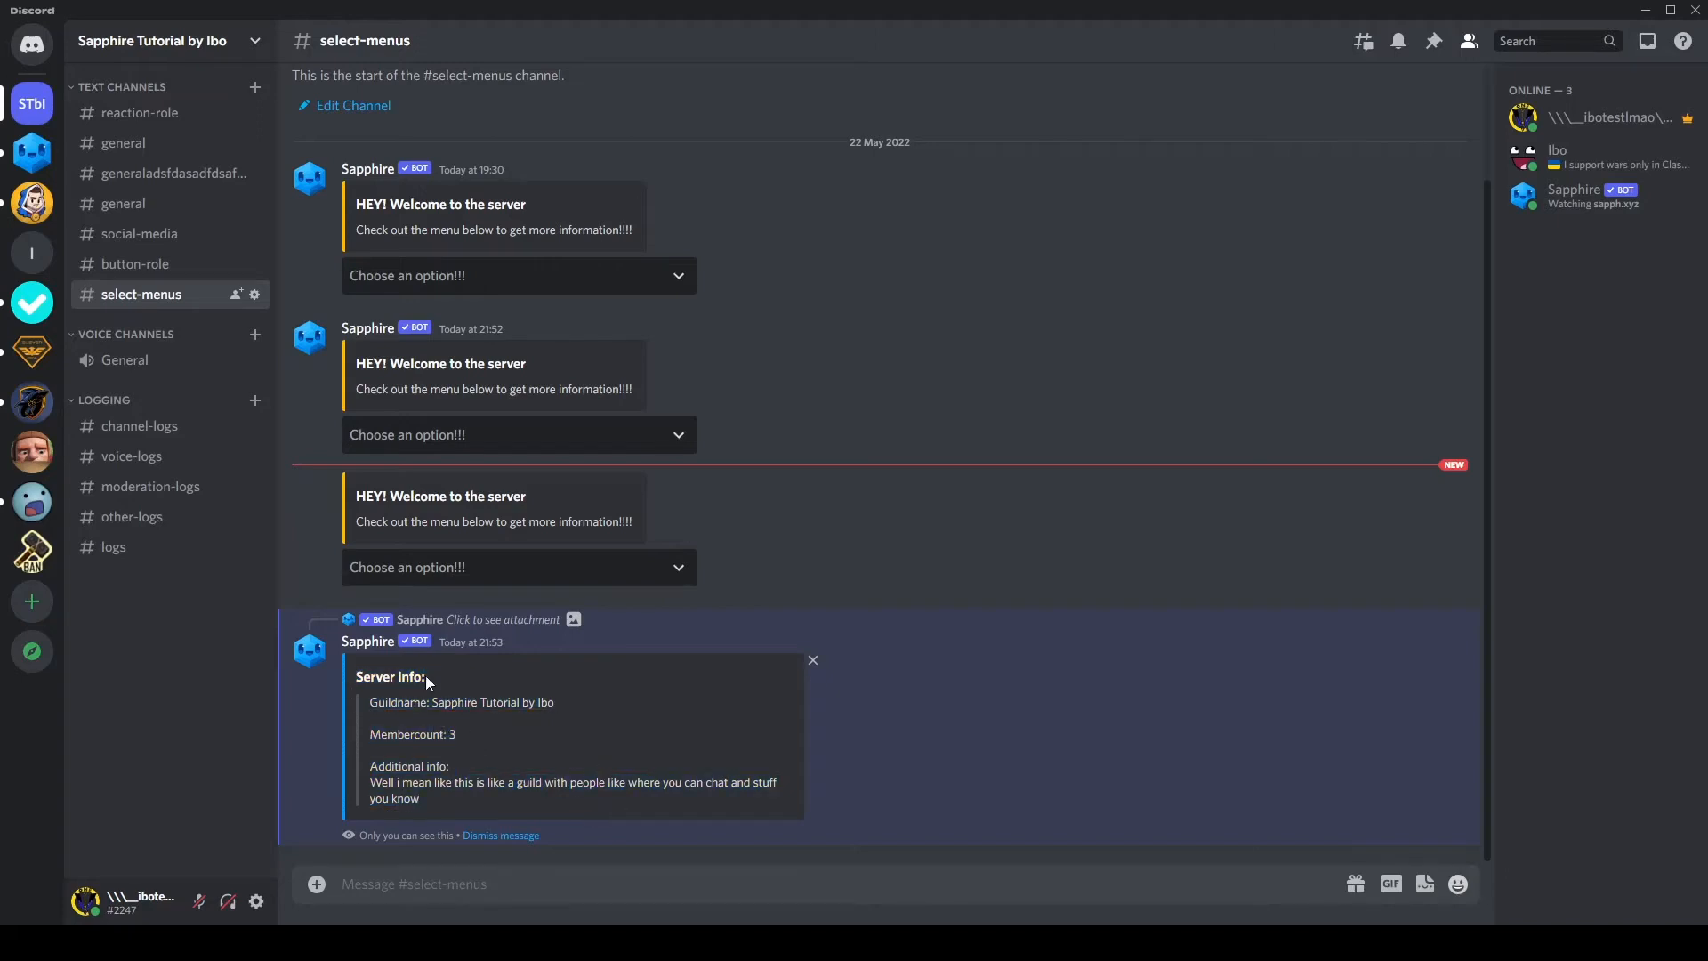
Step: Submit the "Server Info" and "Get the member role!!" combination once more and recheck the roles on the own member profile
click(442, 572)
click(432, 654)
click(470, 606)
click(936, 568)
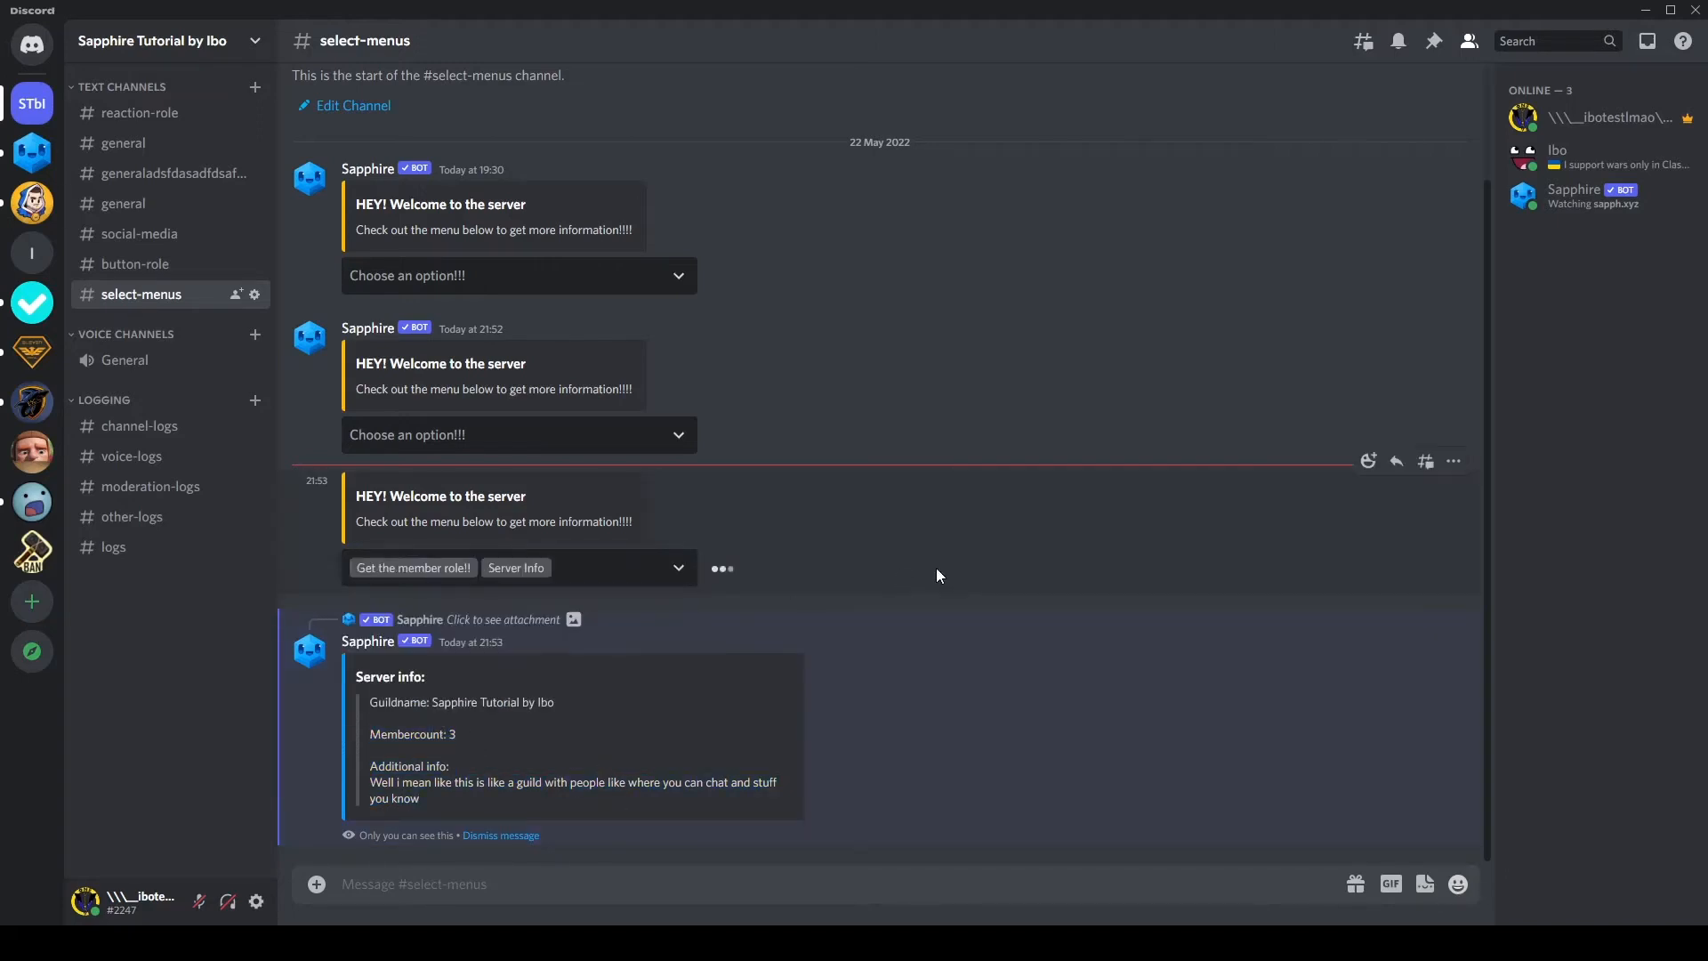
click(1646, 125)
click(1035, 308)
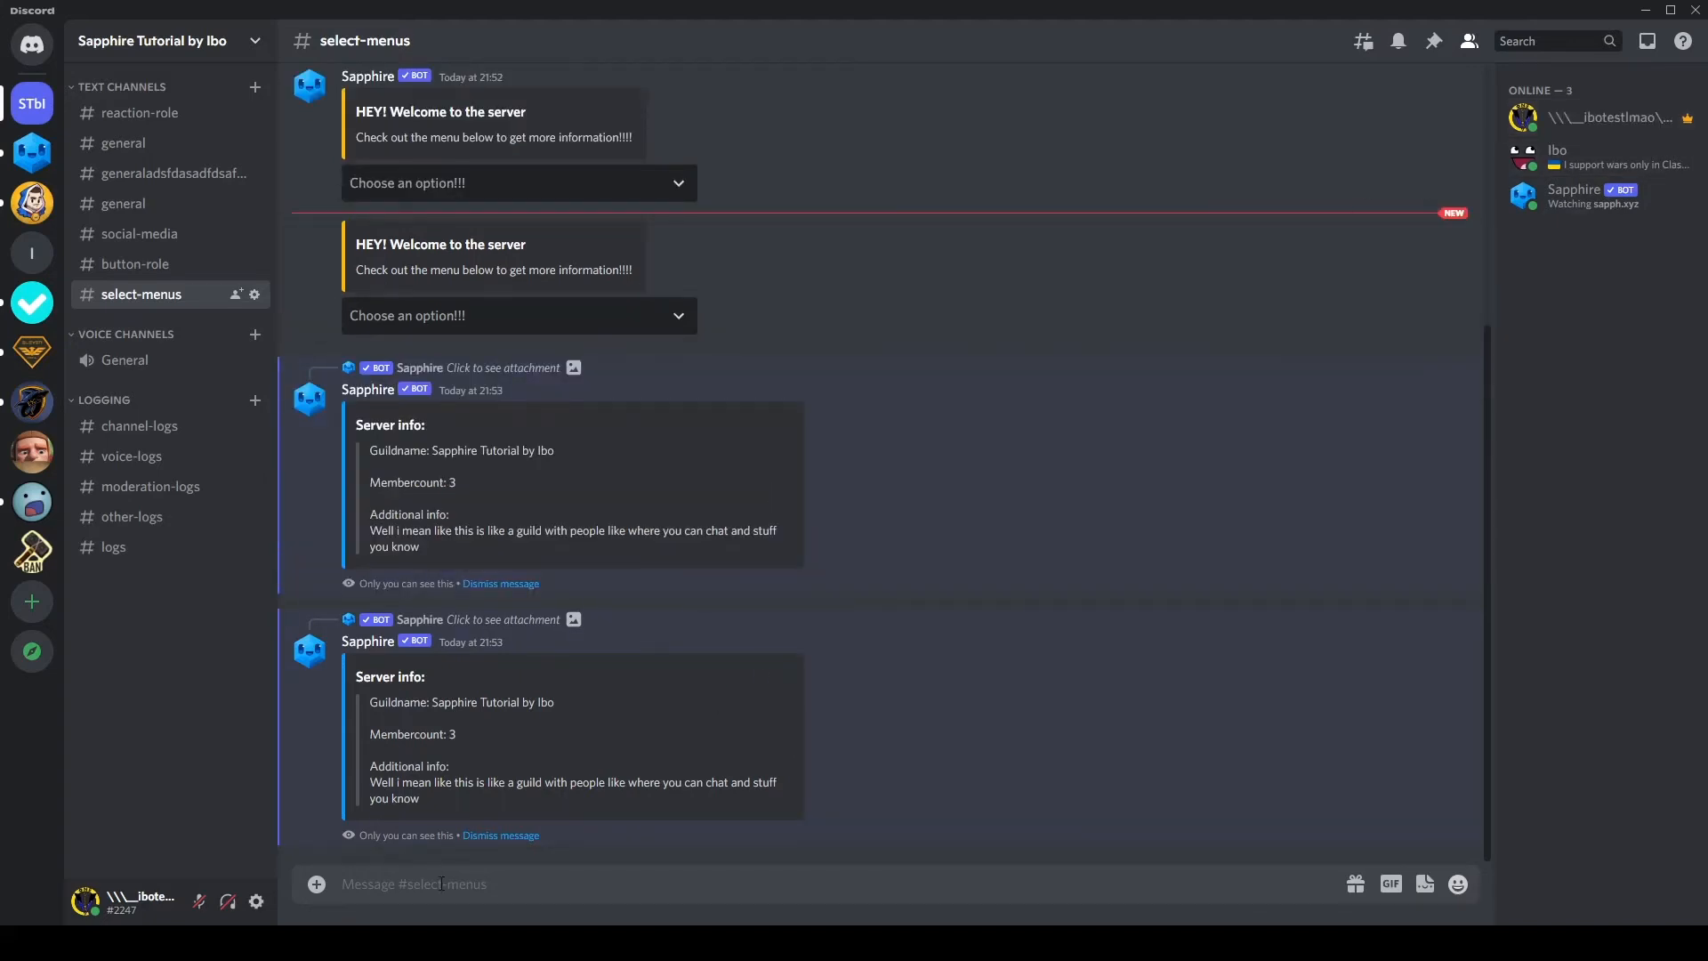
Step: Return to the Sapphire dashboard, make "Ducks text" the option selected by default and send the template to #select-menus
click(503, 862)
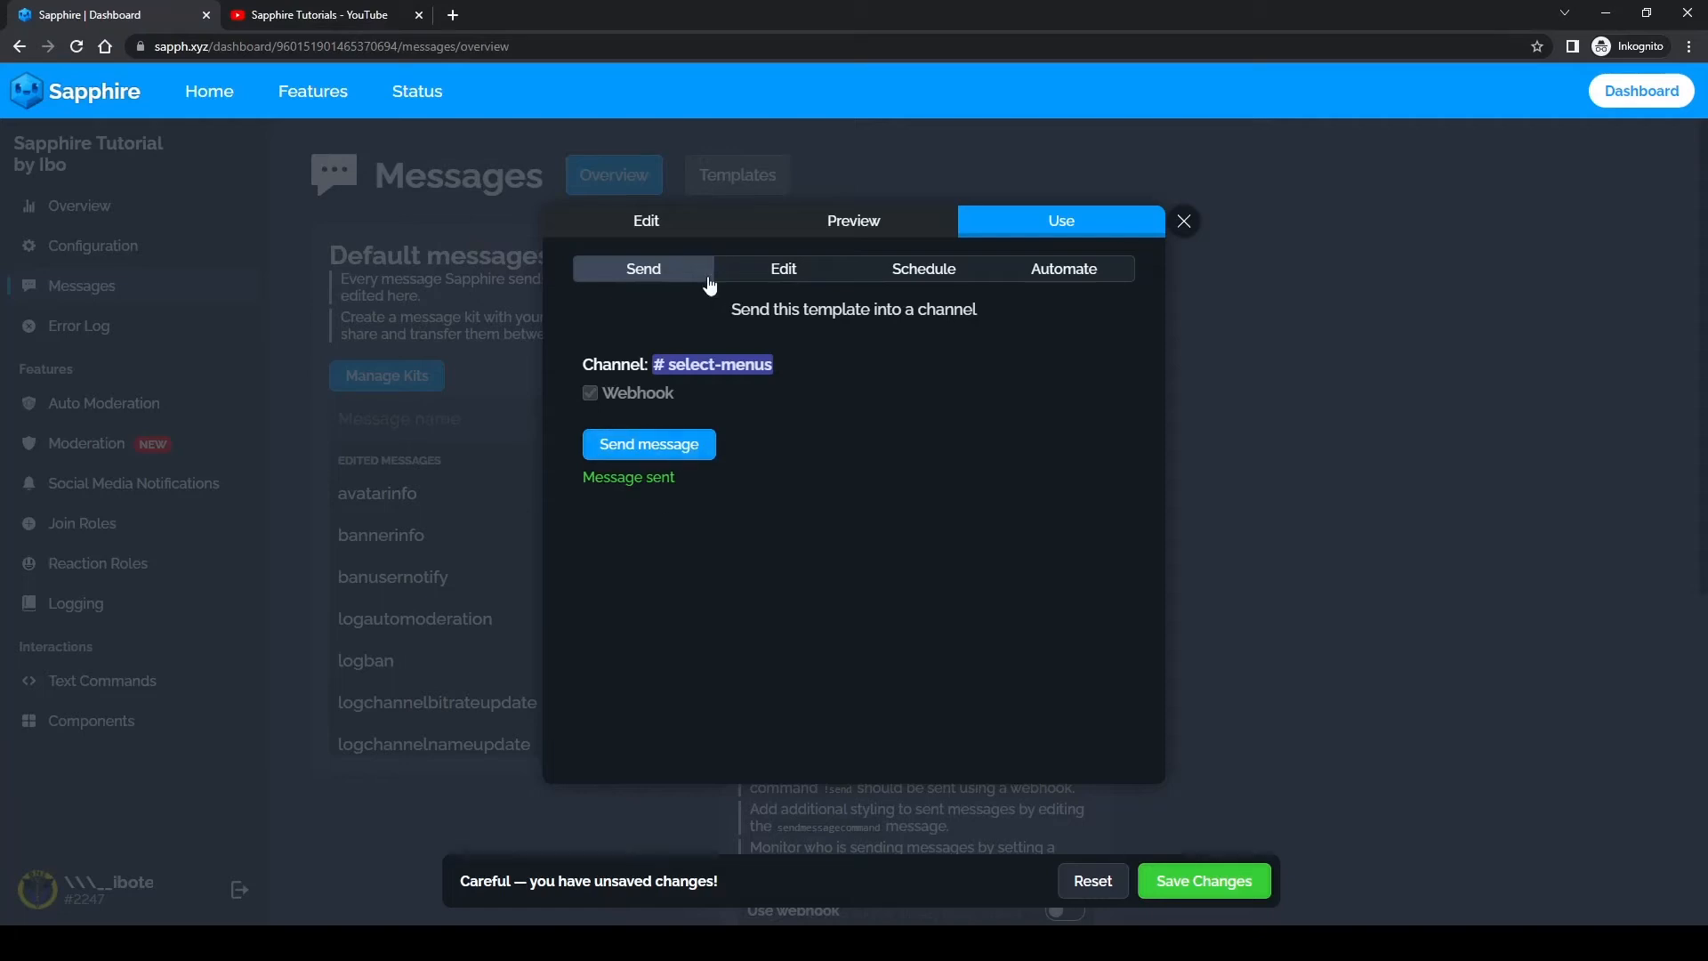
click(712, 222)
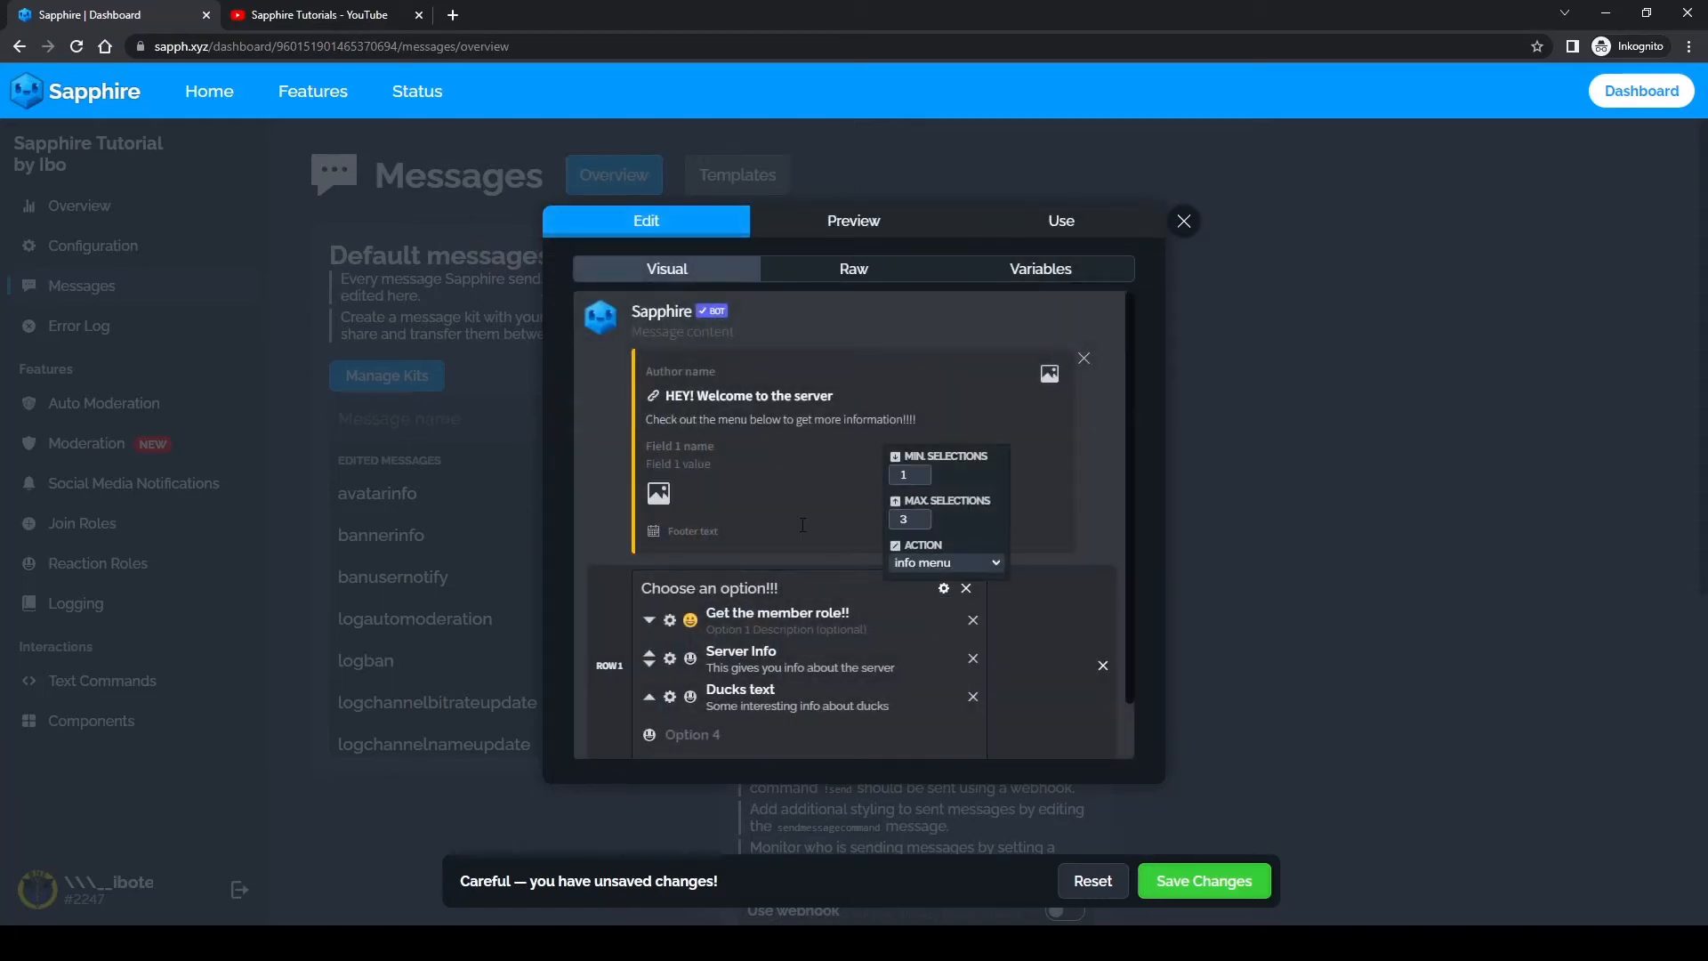
mouse_move(670, 622)
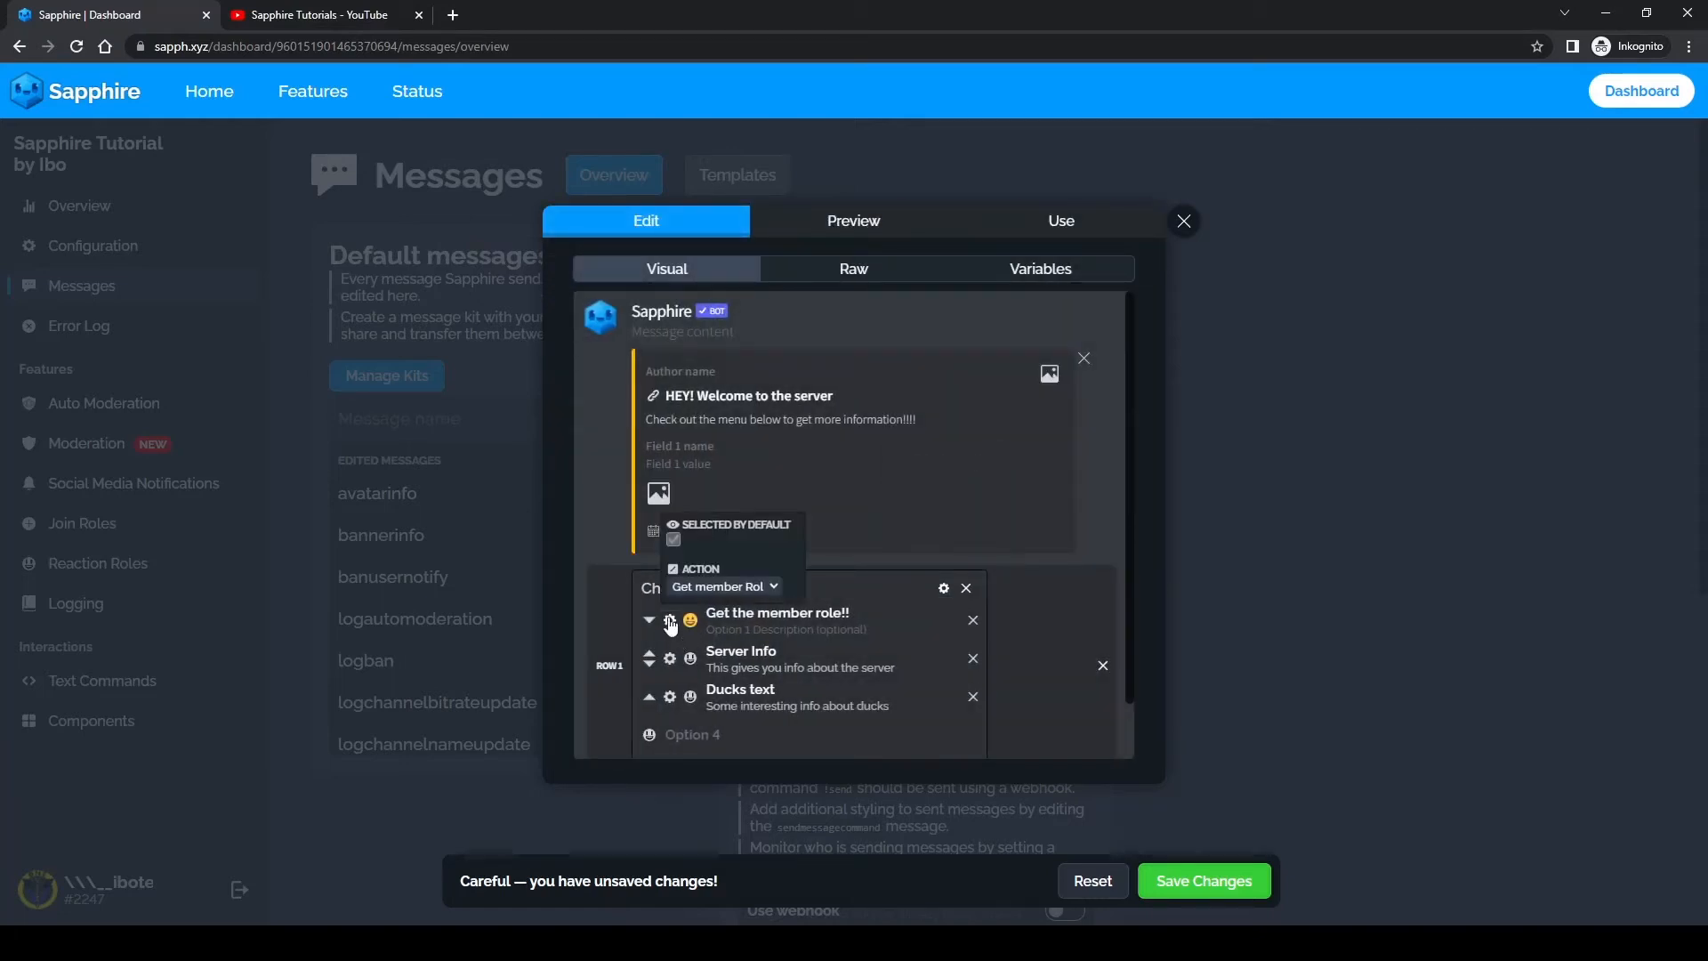
click(673, 540)
mouse_move(671, 700)
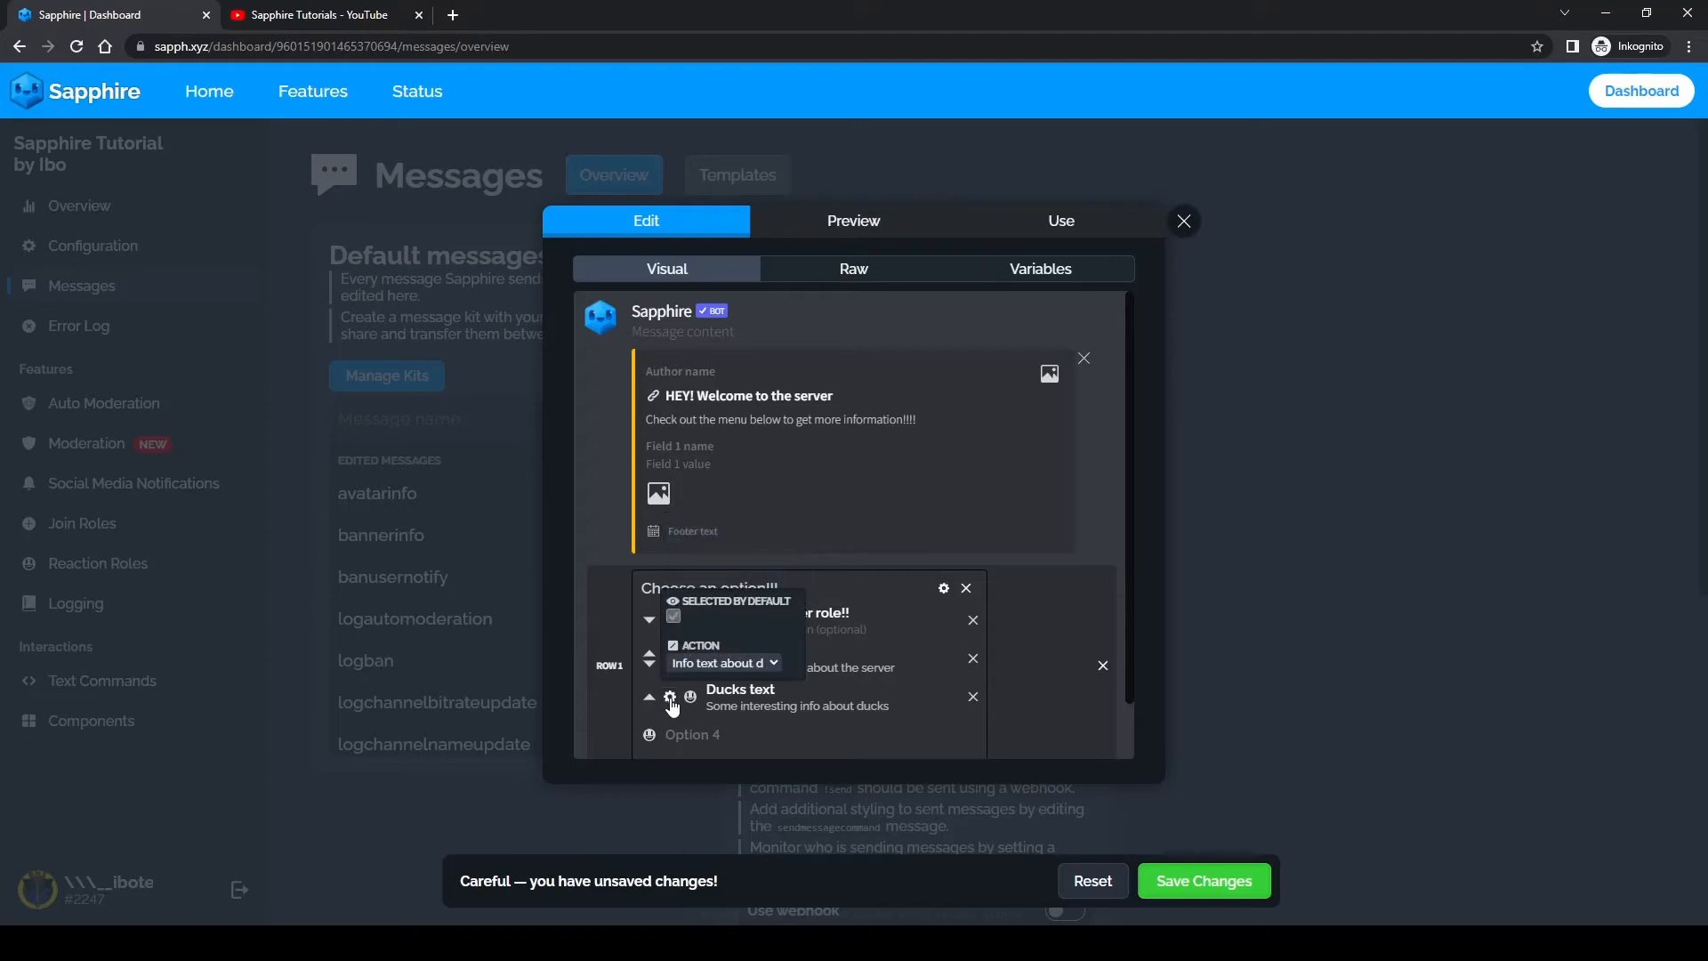
click(673, 616)
click(1032, 233)
click(661, 449)
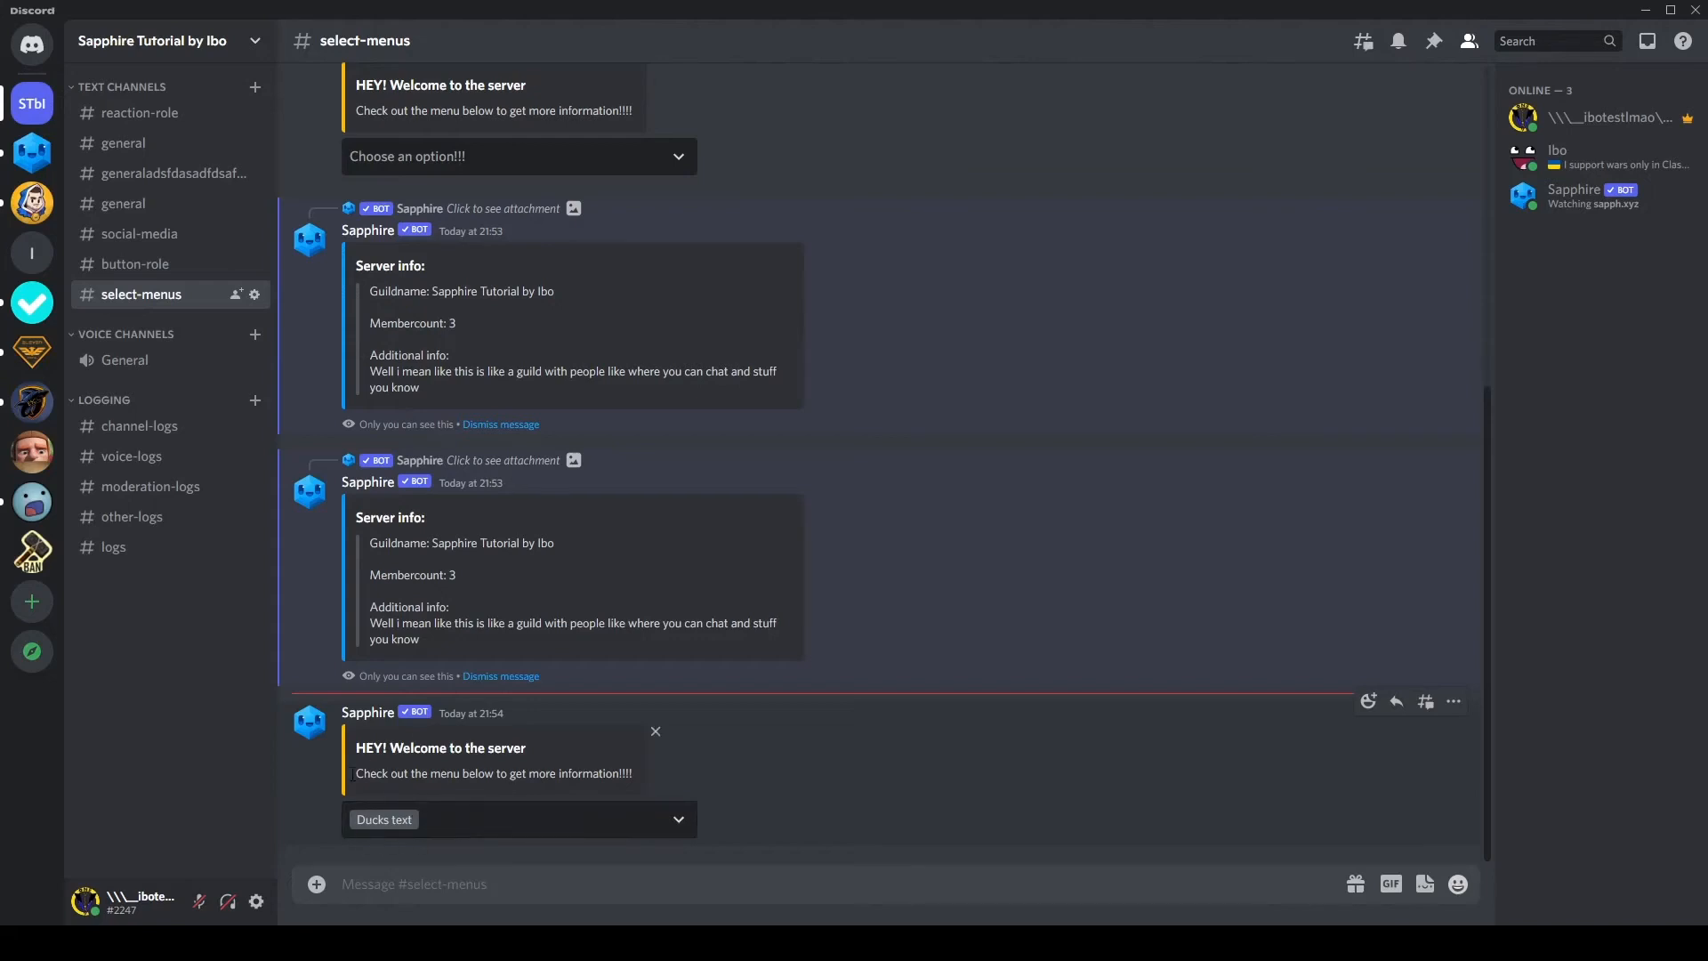
Step: In Discord, submit "Get the member role!!" alongside the preselected "Ducks text" in the newest menu, and check the member profile, reply and menu selection
click(429, 826)
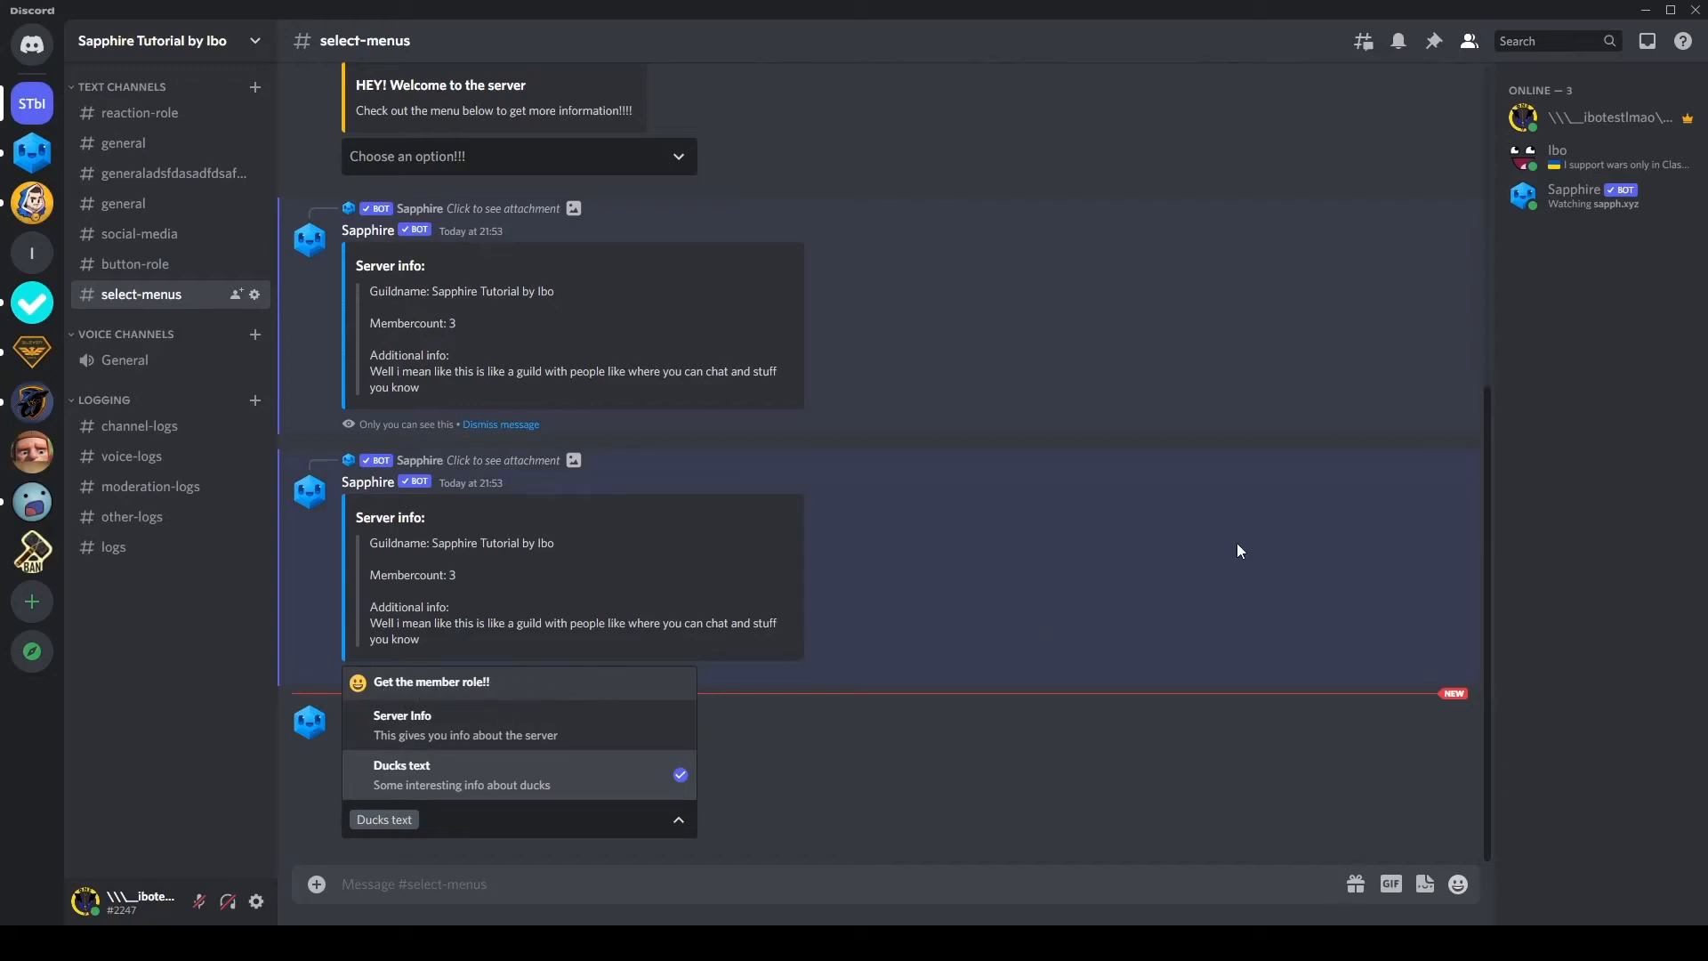
click(552, 694)
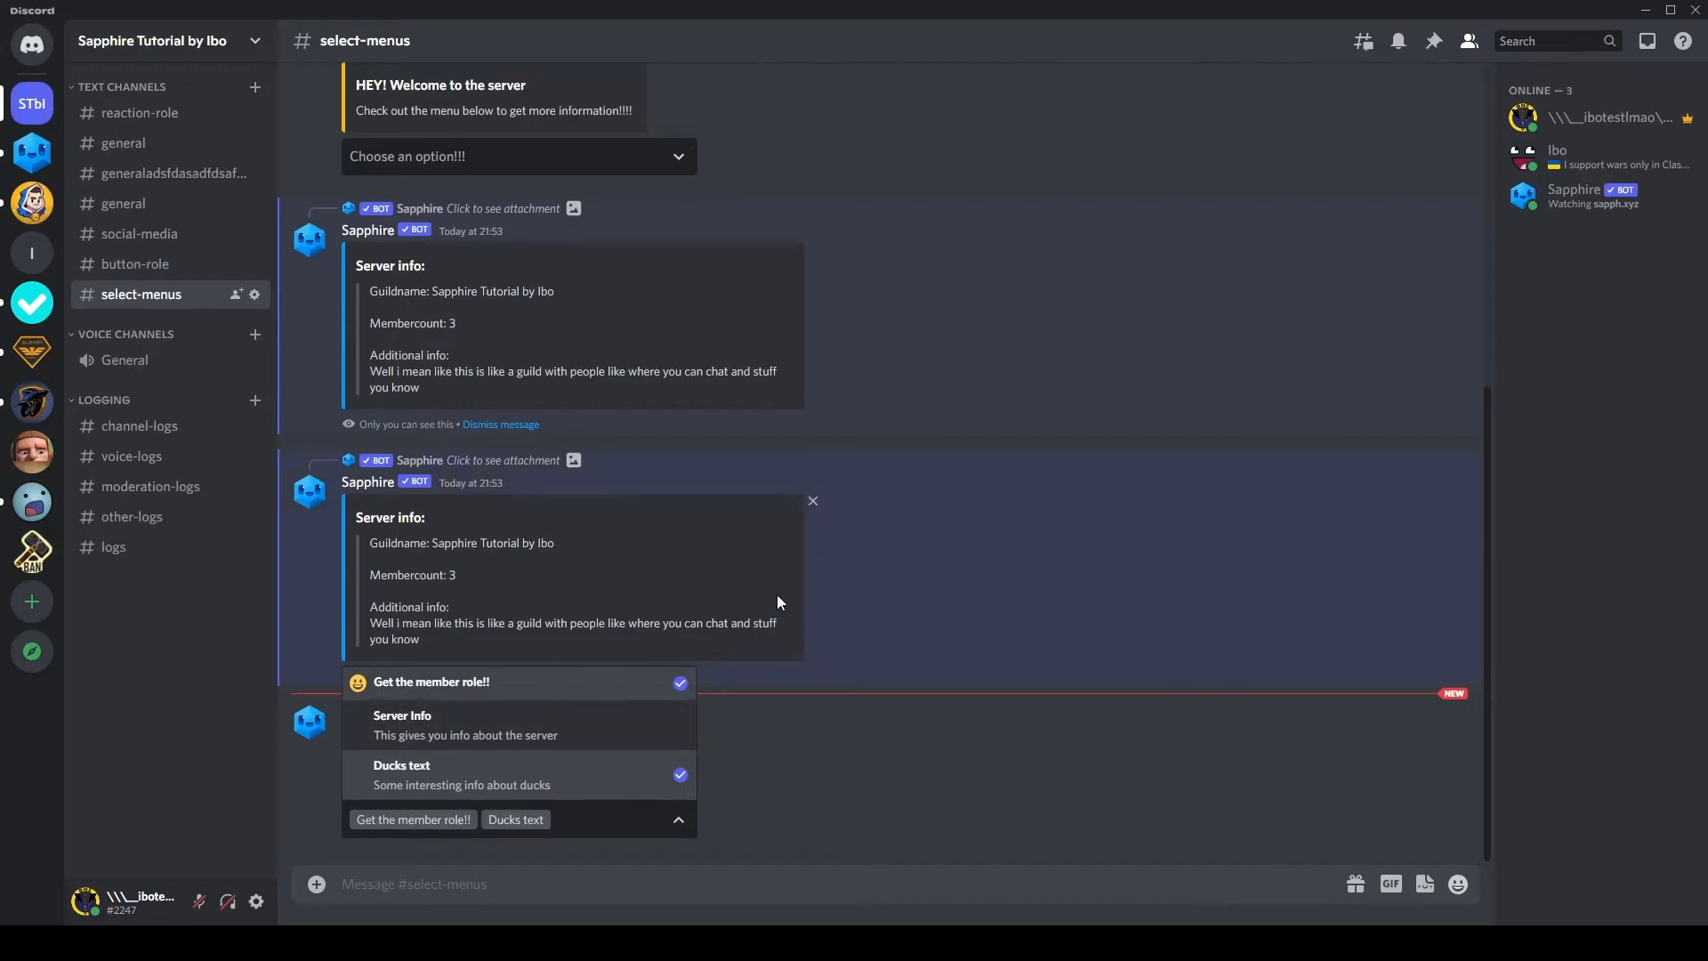
click(1566, 127)
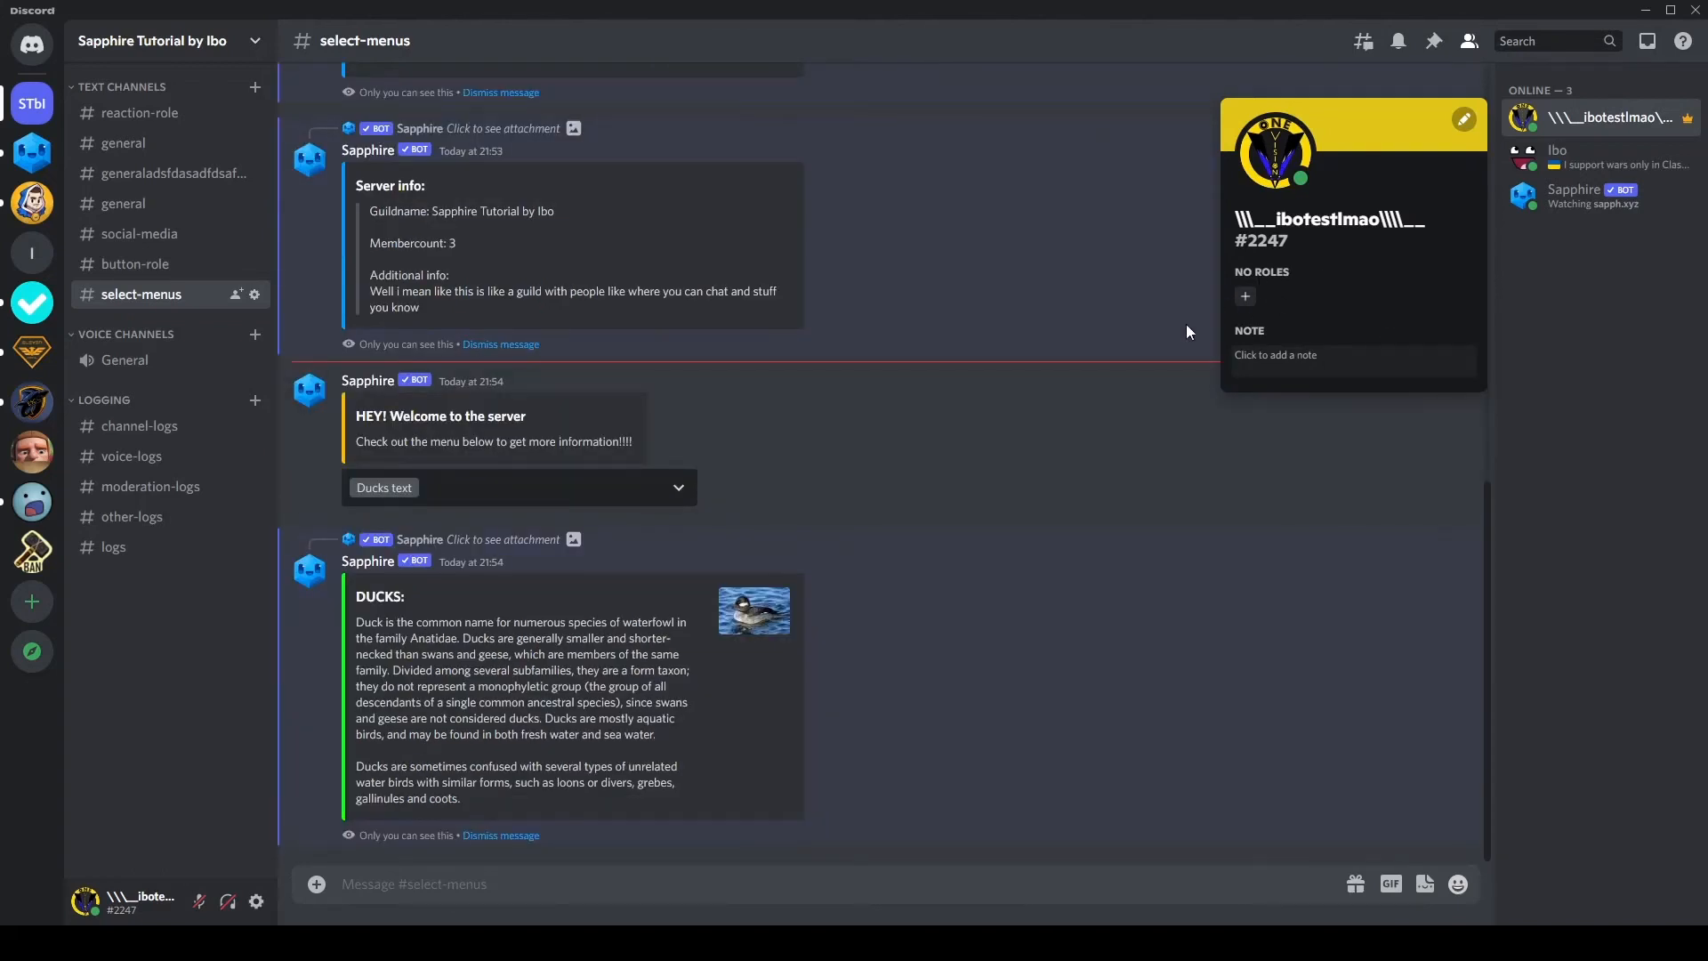
drag(397, 622, 499, 788)
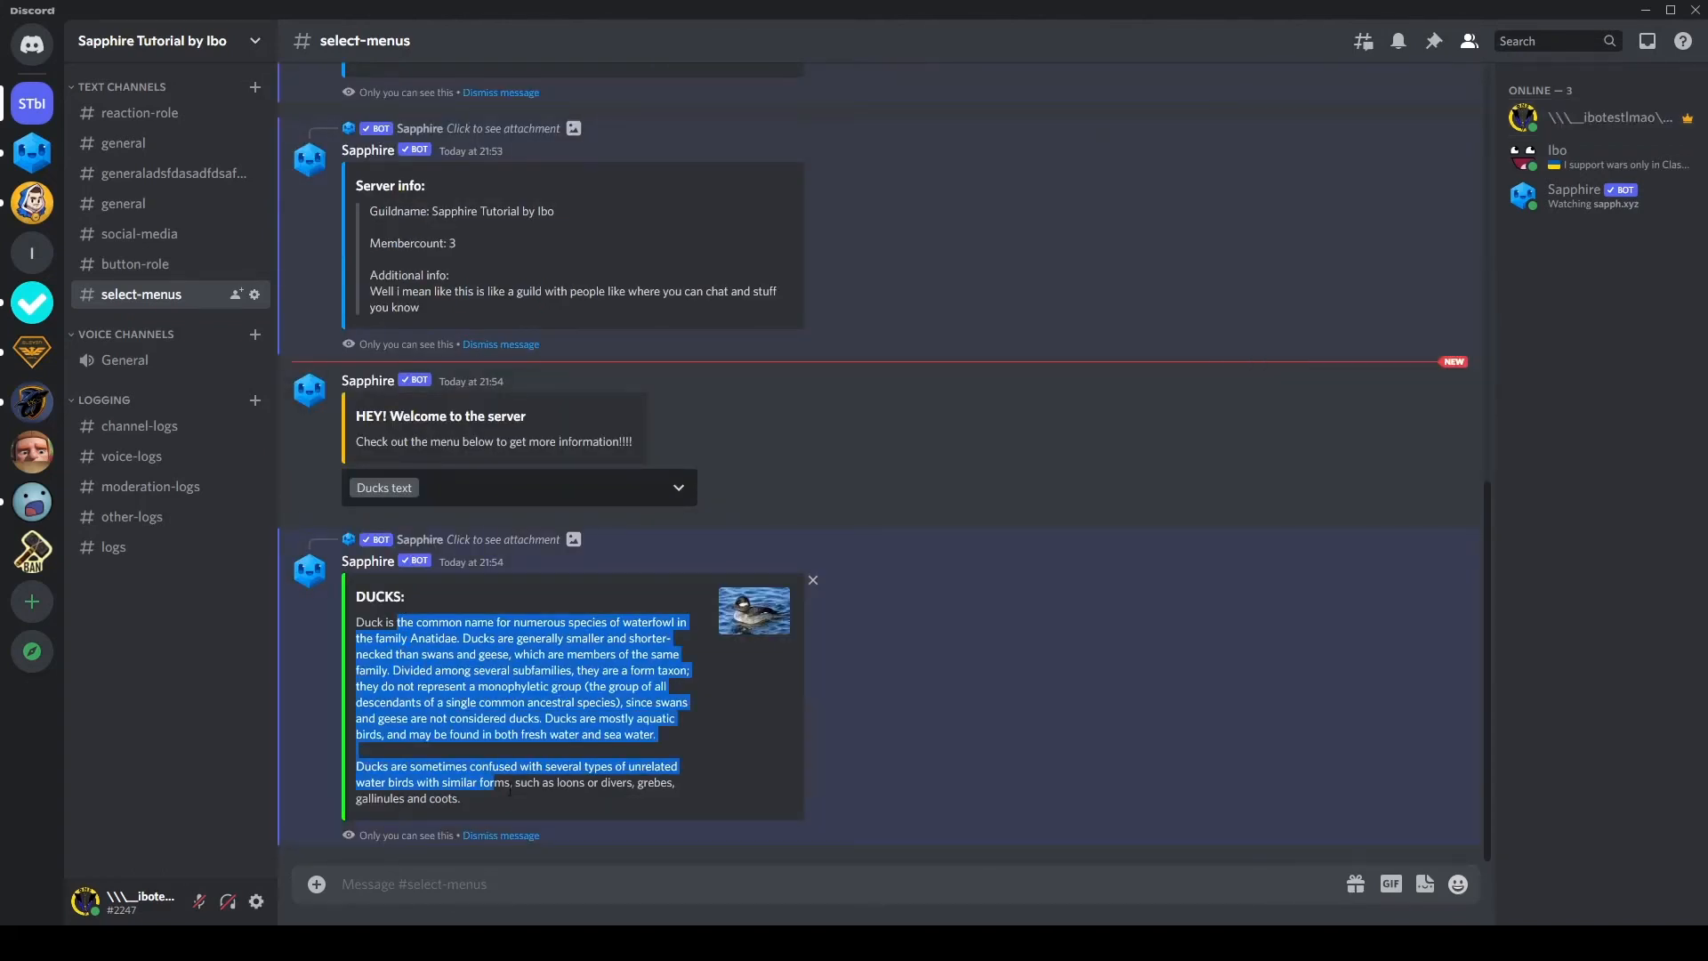
click(511, 790)
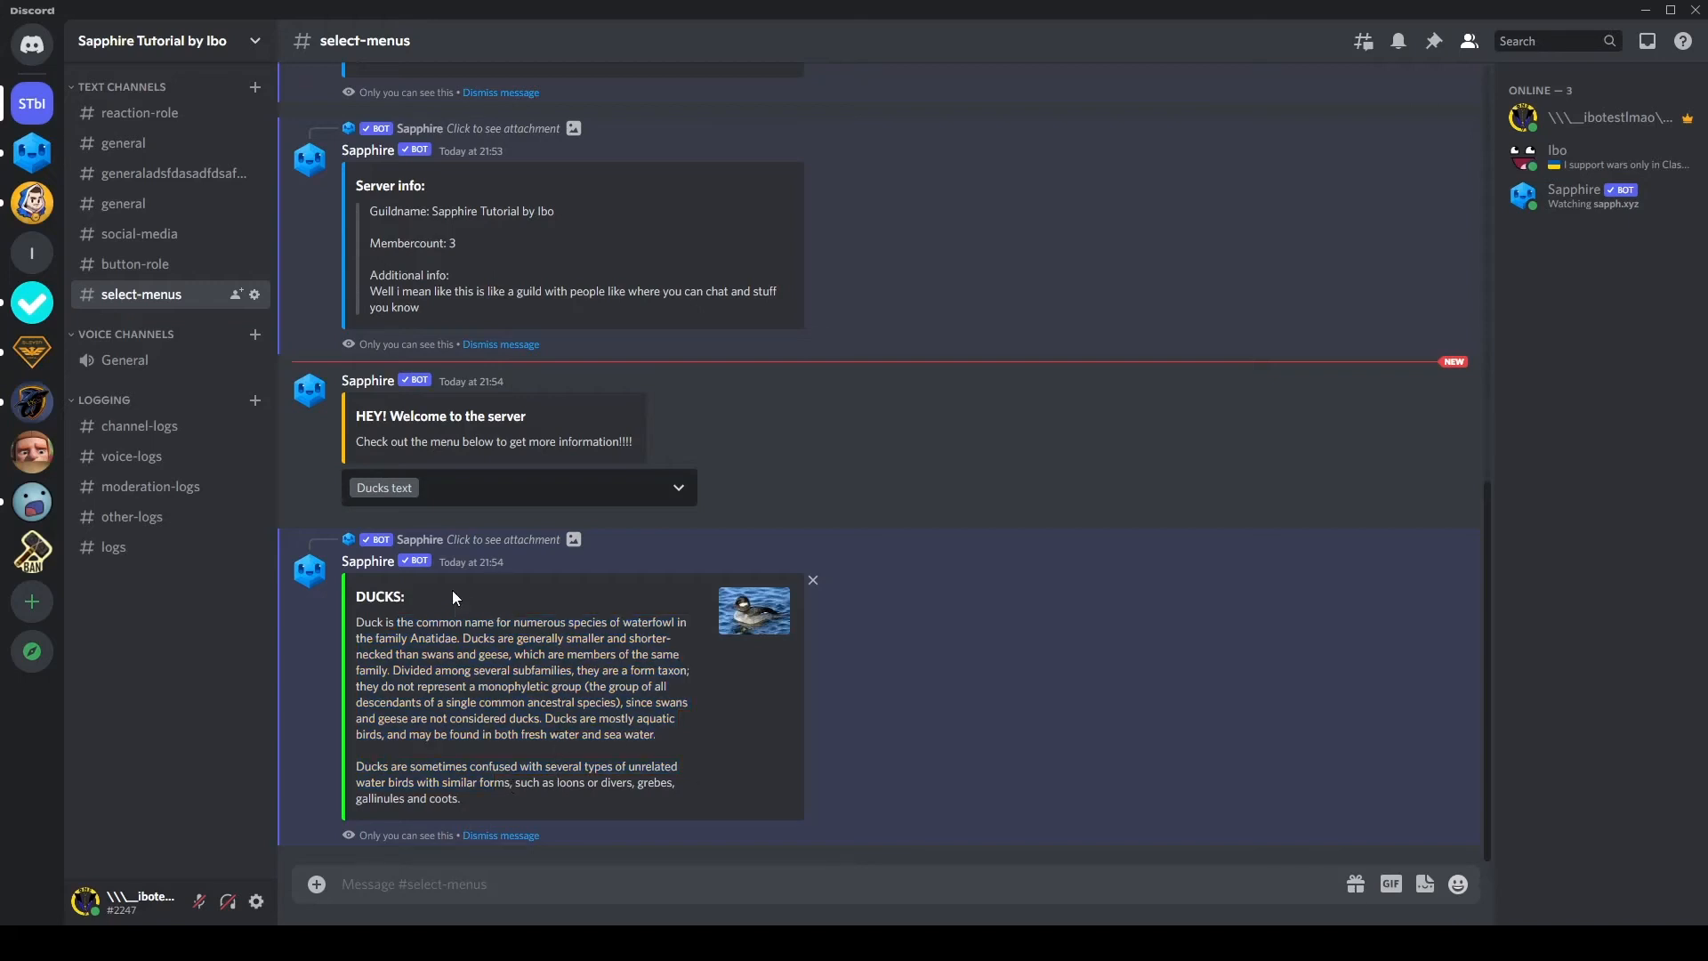
click(533, 488)
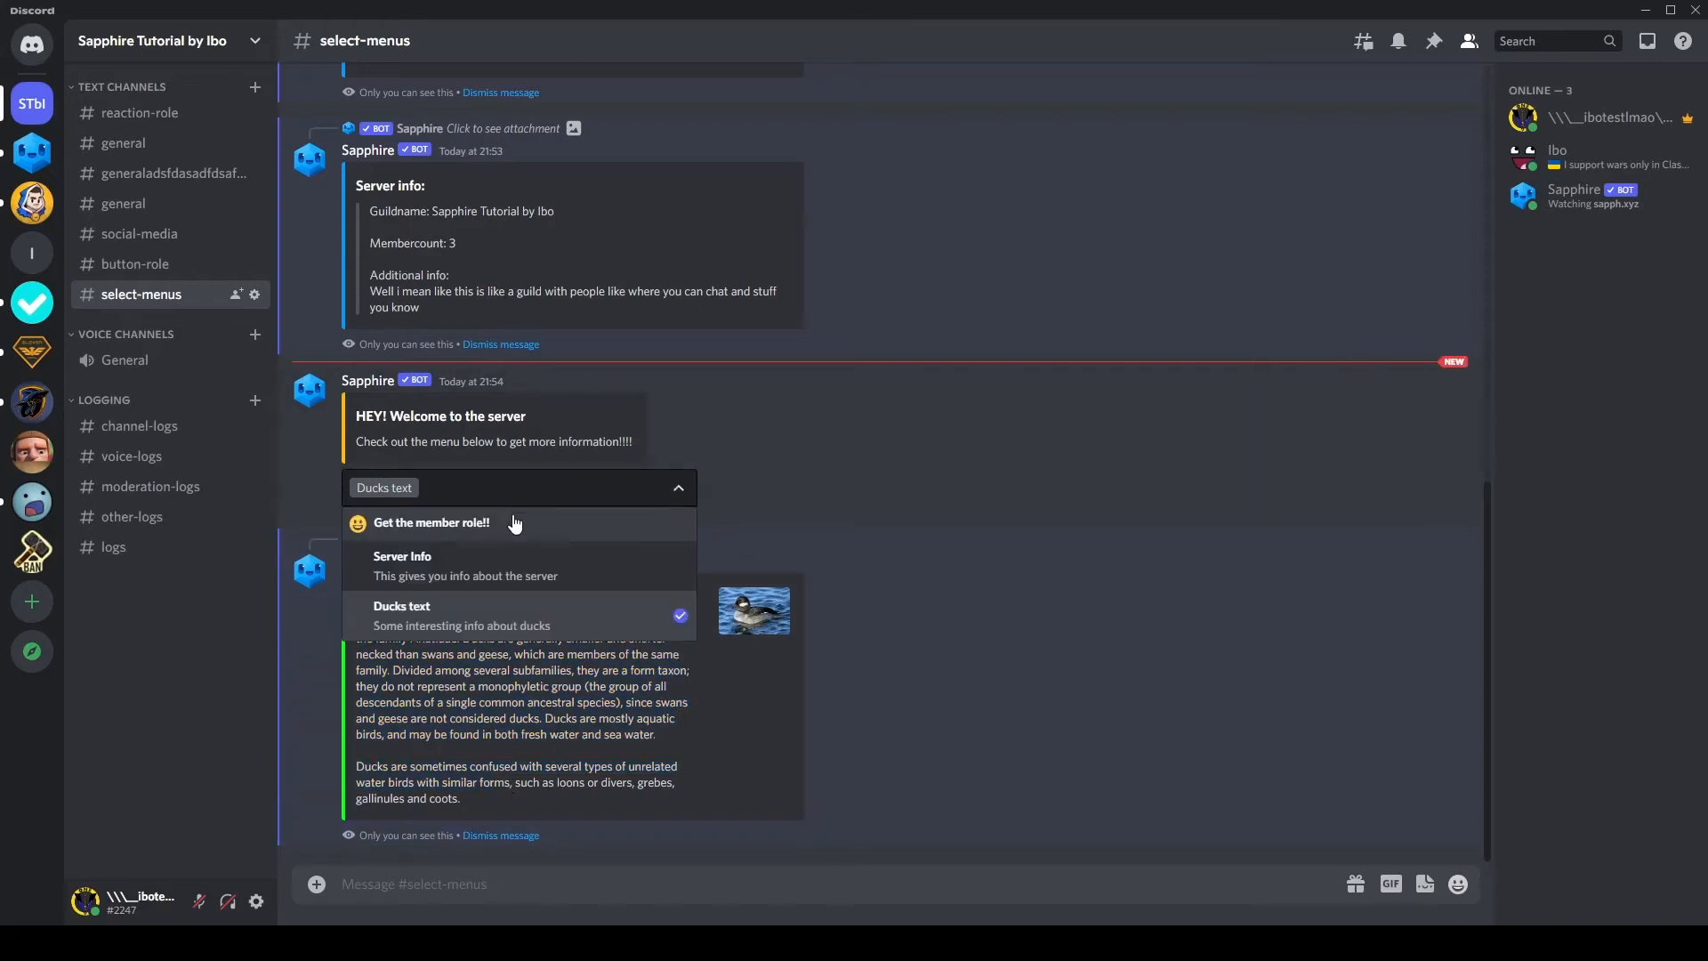
click(824, 485)
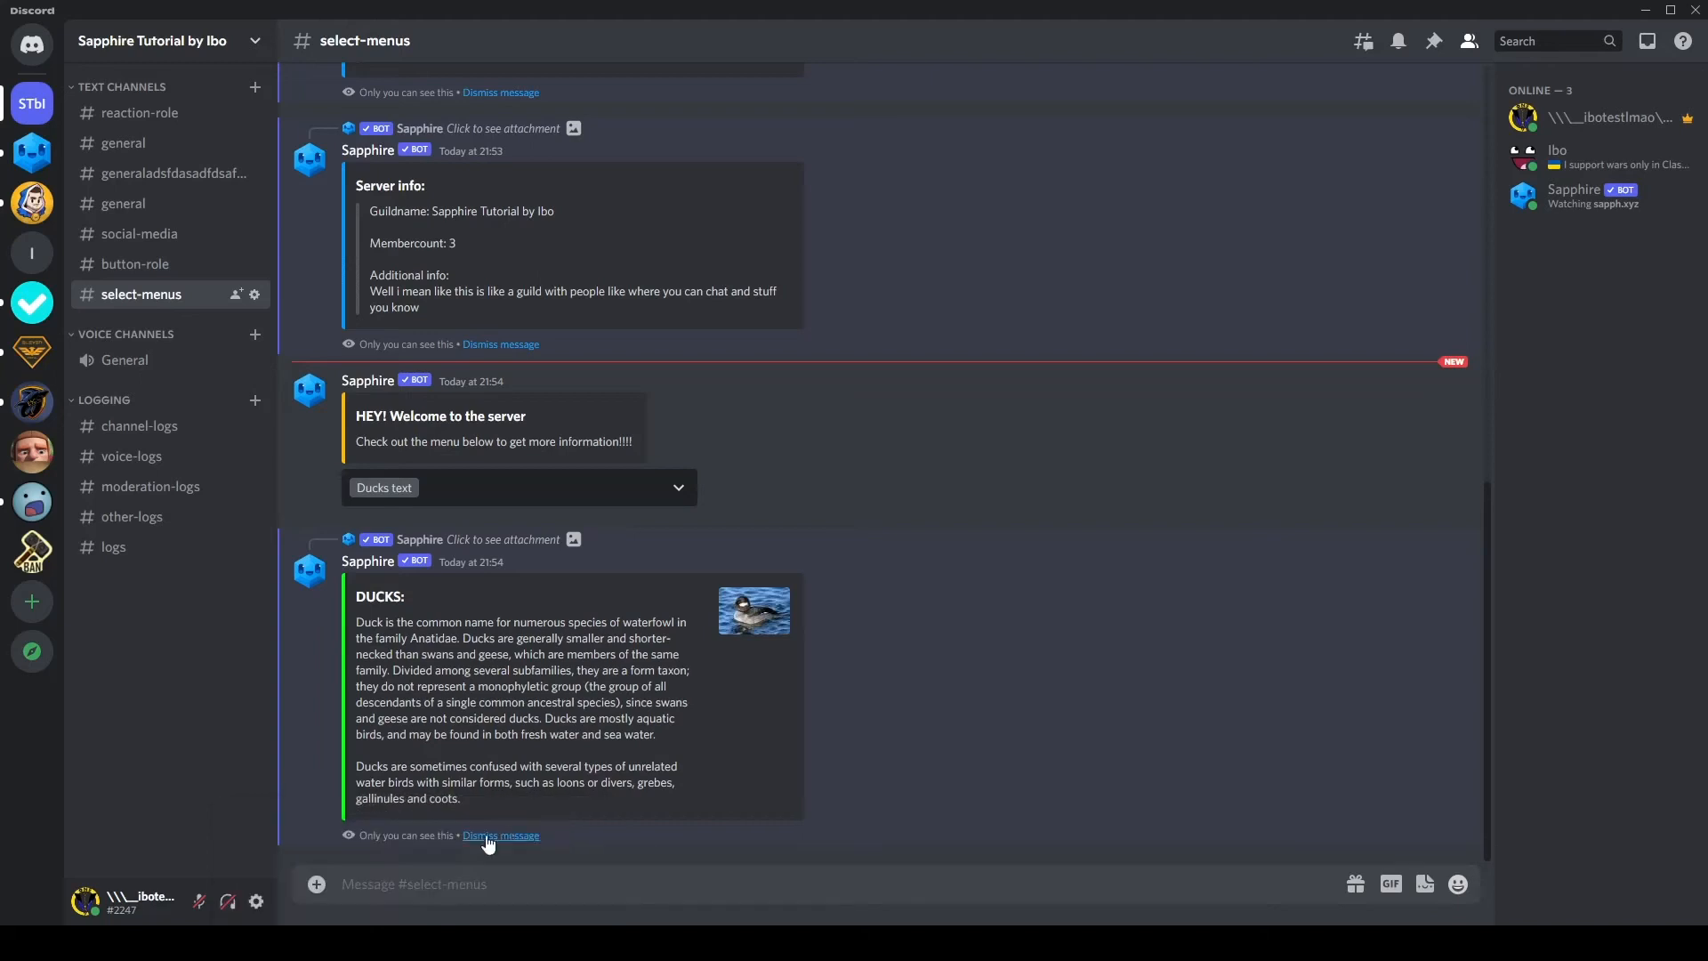
Step: Return to the Sapphire dashboard, set the select menu's minimum selections to 2 and turn off the default selection of "Ducks text"
click(516, 874)
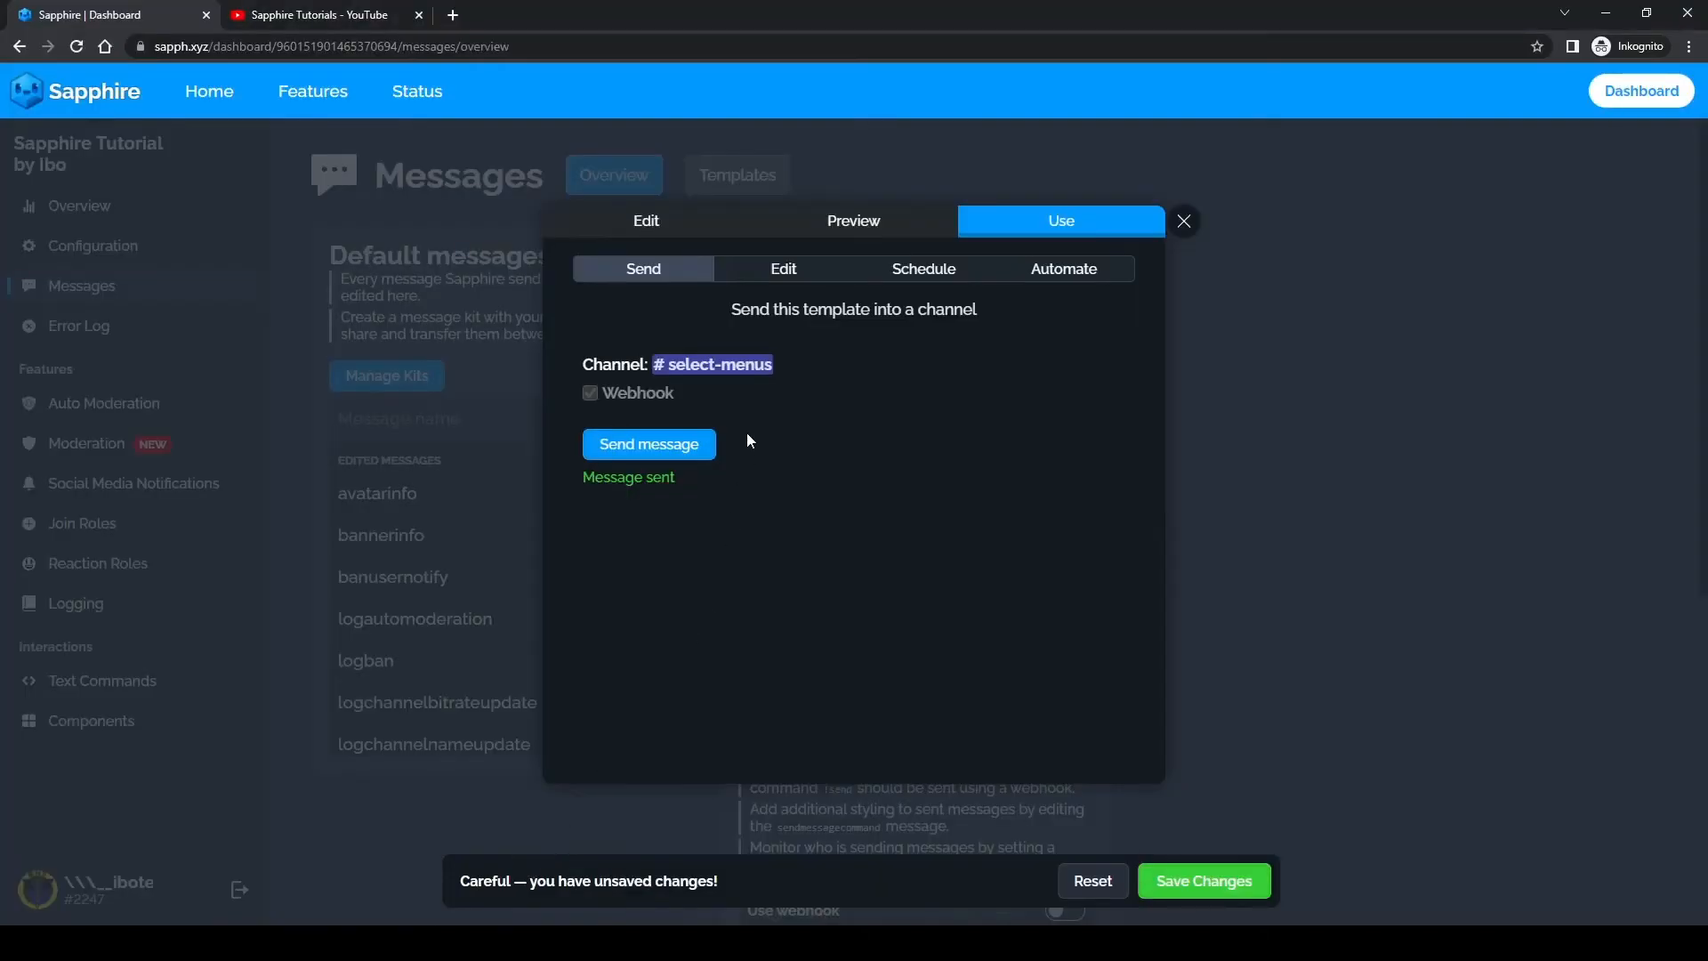
click(663, 224)
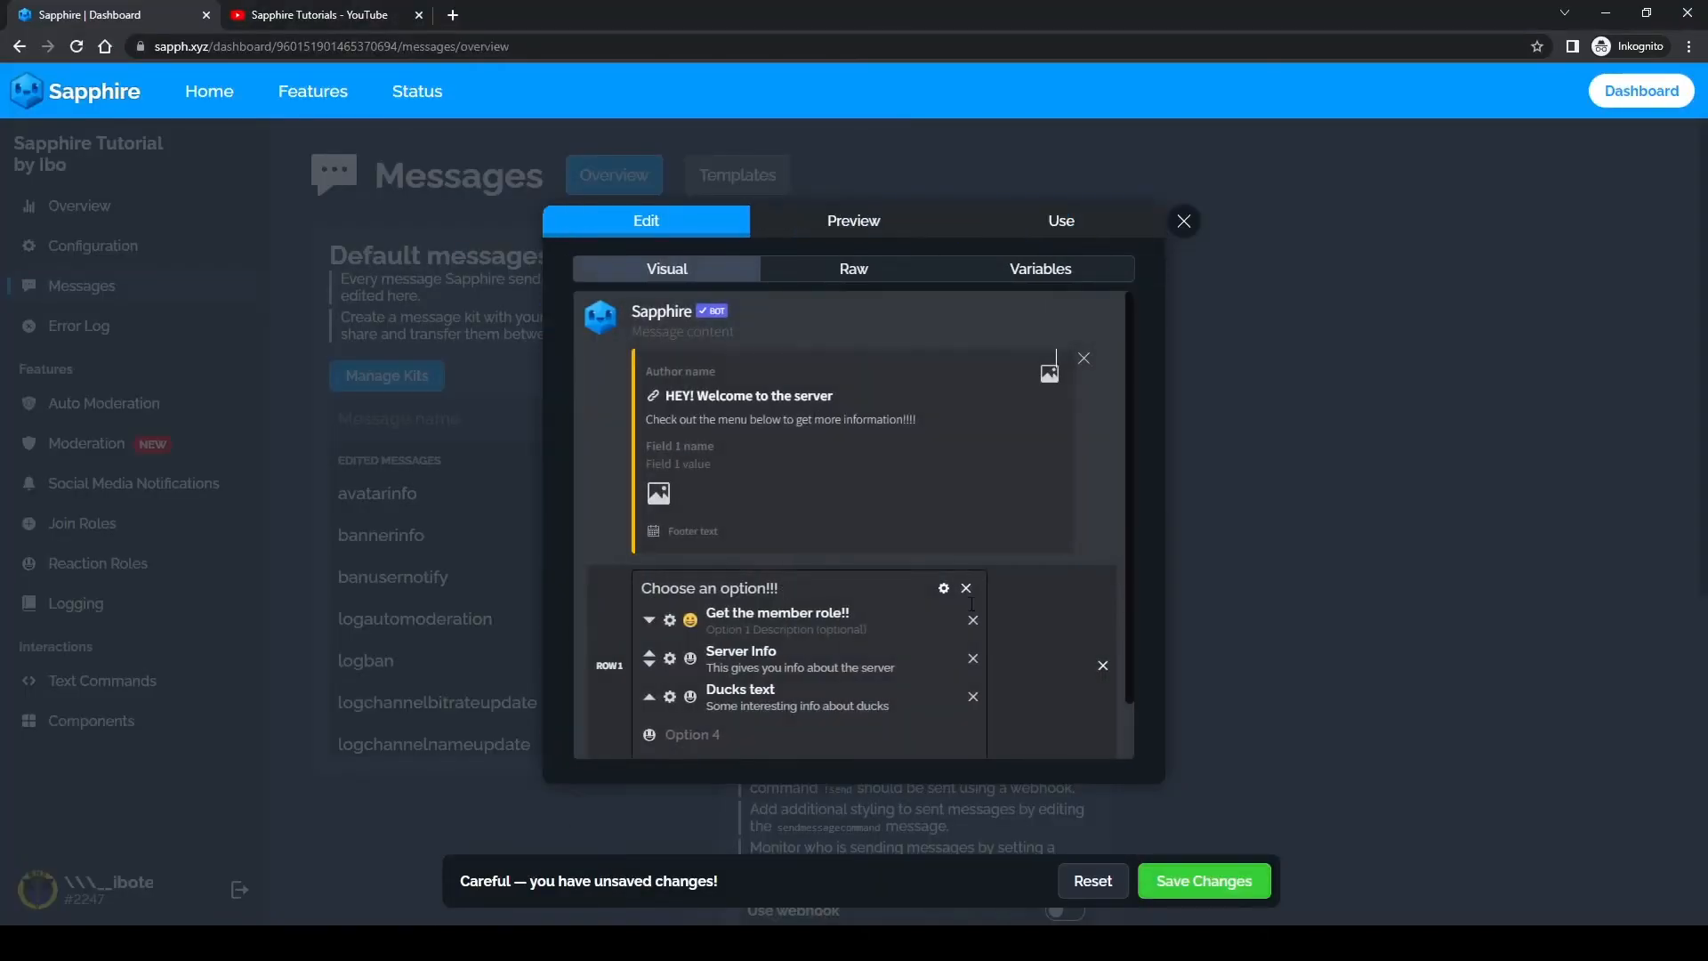
click(944, 589)
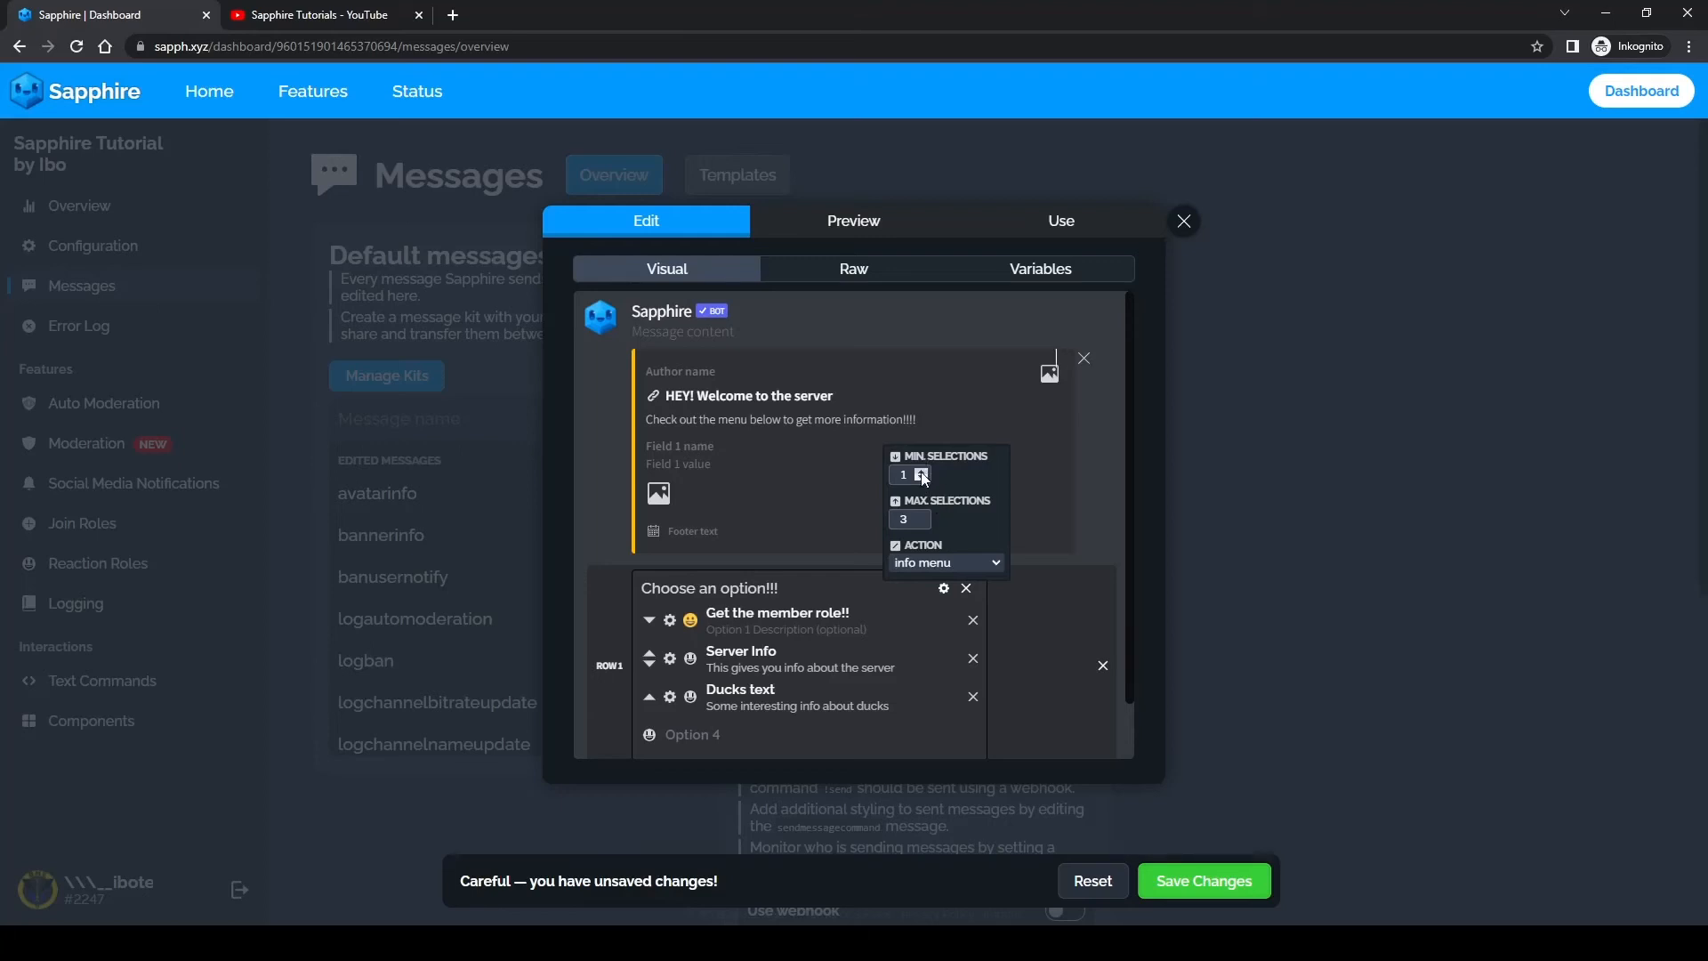
click(922, 471)
click(670, 697)
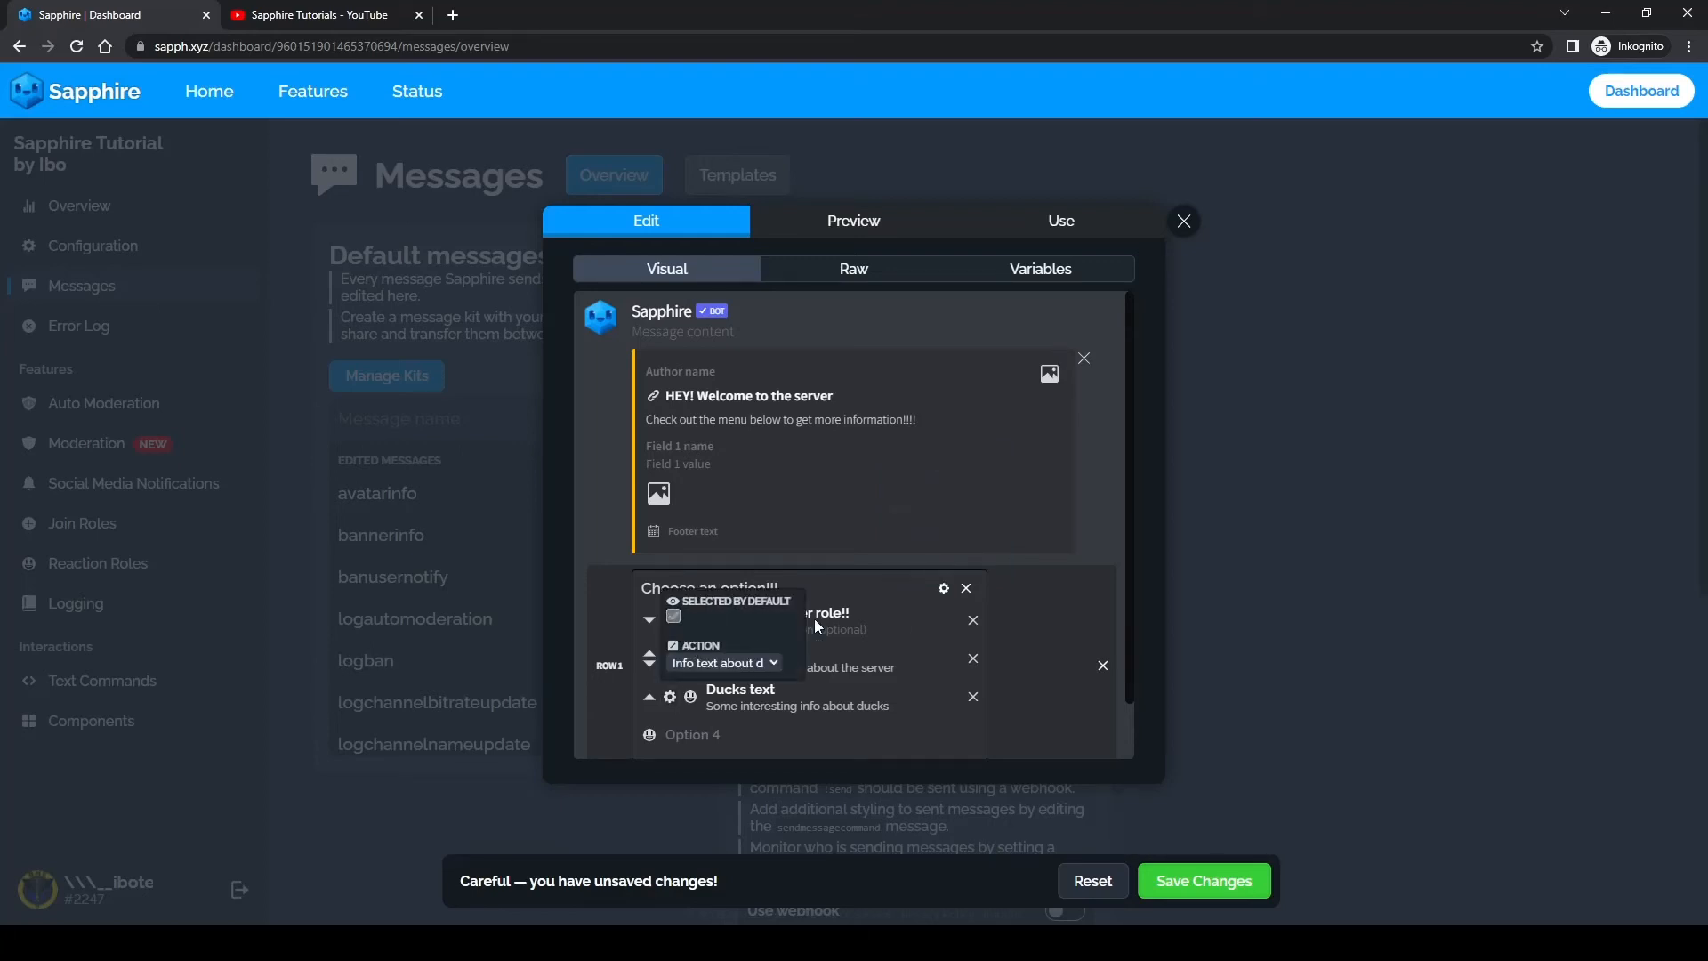
click(945, 592)
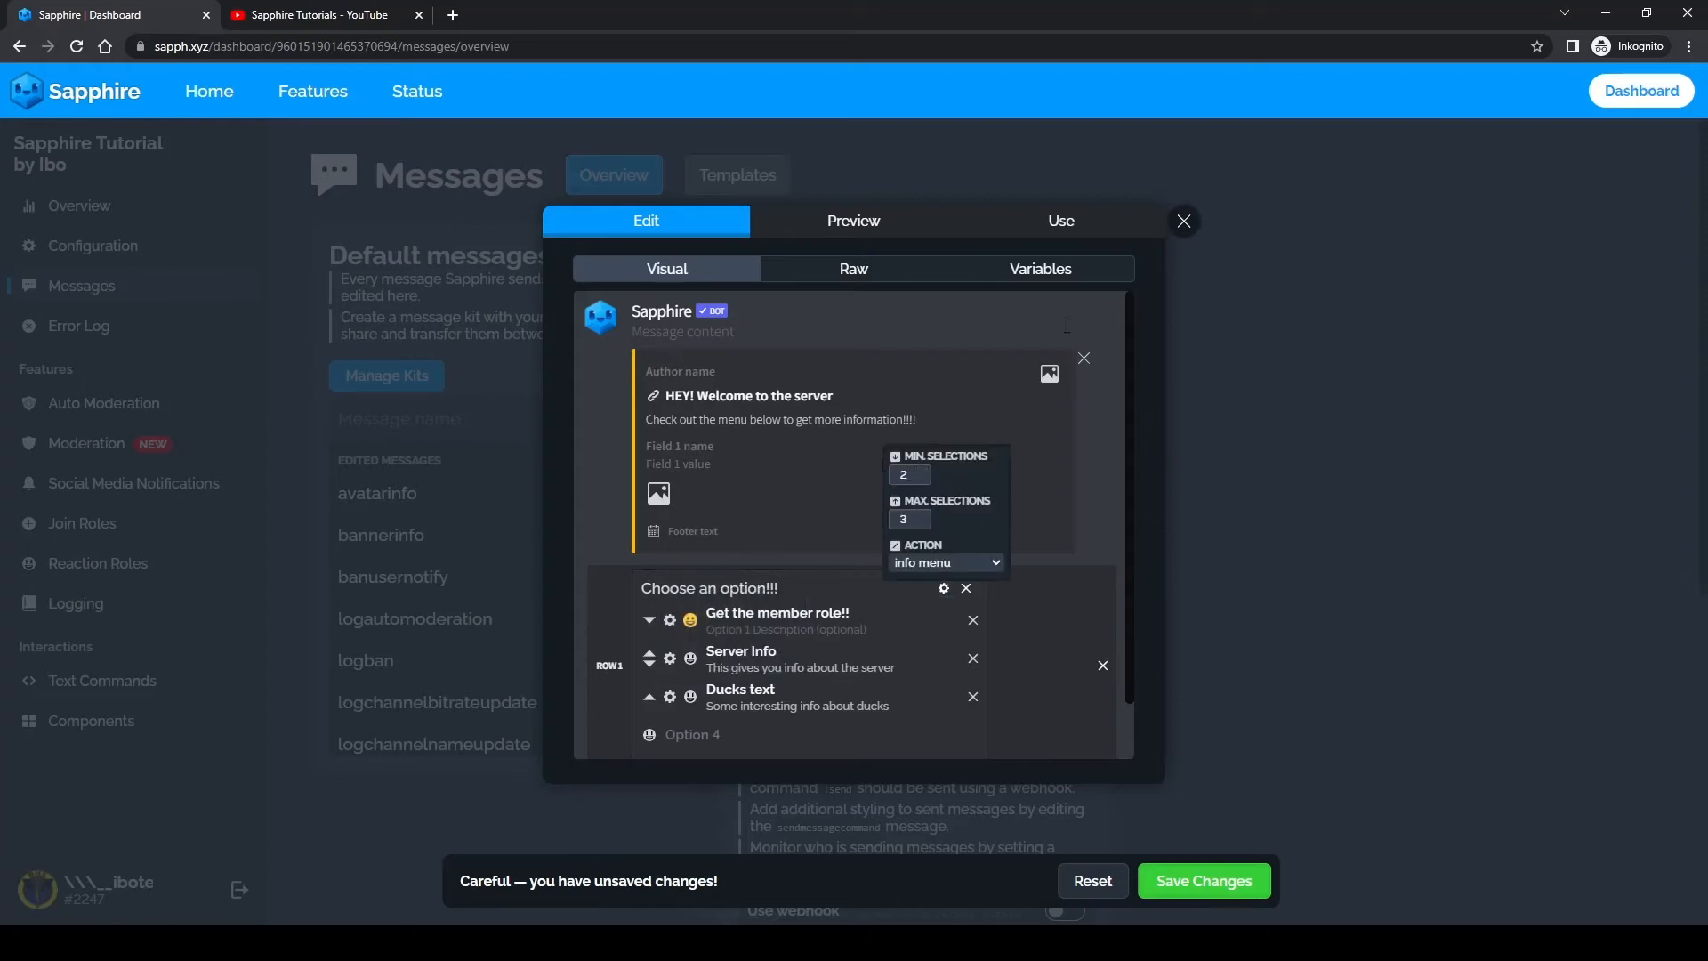
Step: Send the template to #select-menus again and try submitting only "Get the member role!!" in the new menu in Discord
click(1070, 233)
click(673, 444)
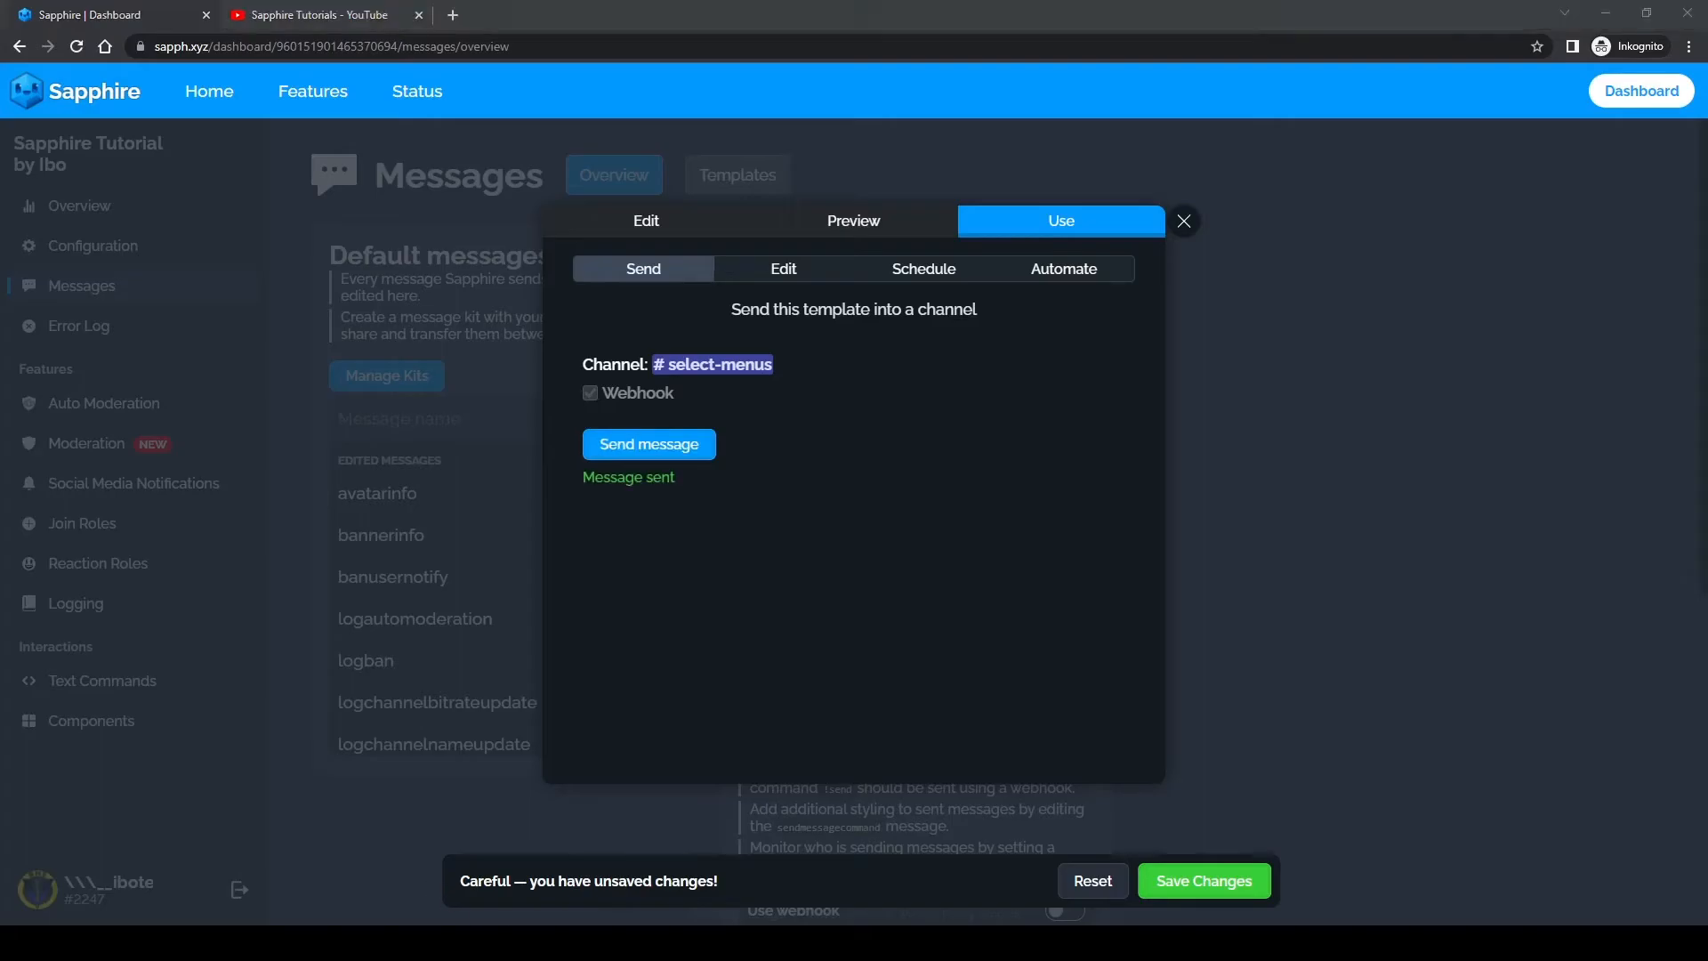
key(alt+Tab)
click(506, 678)
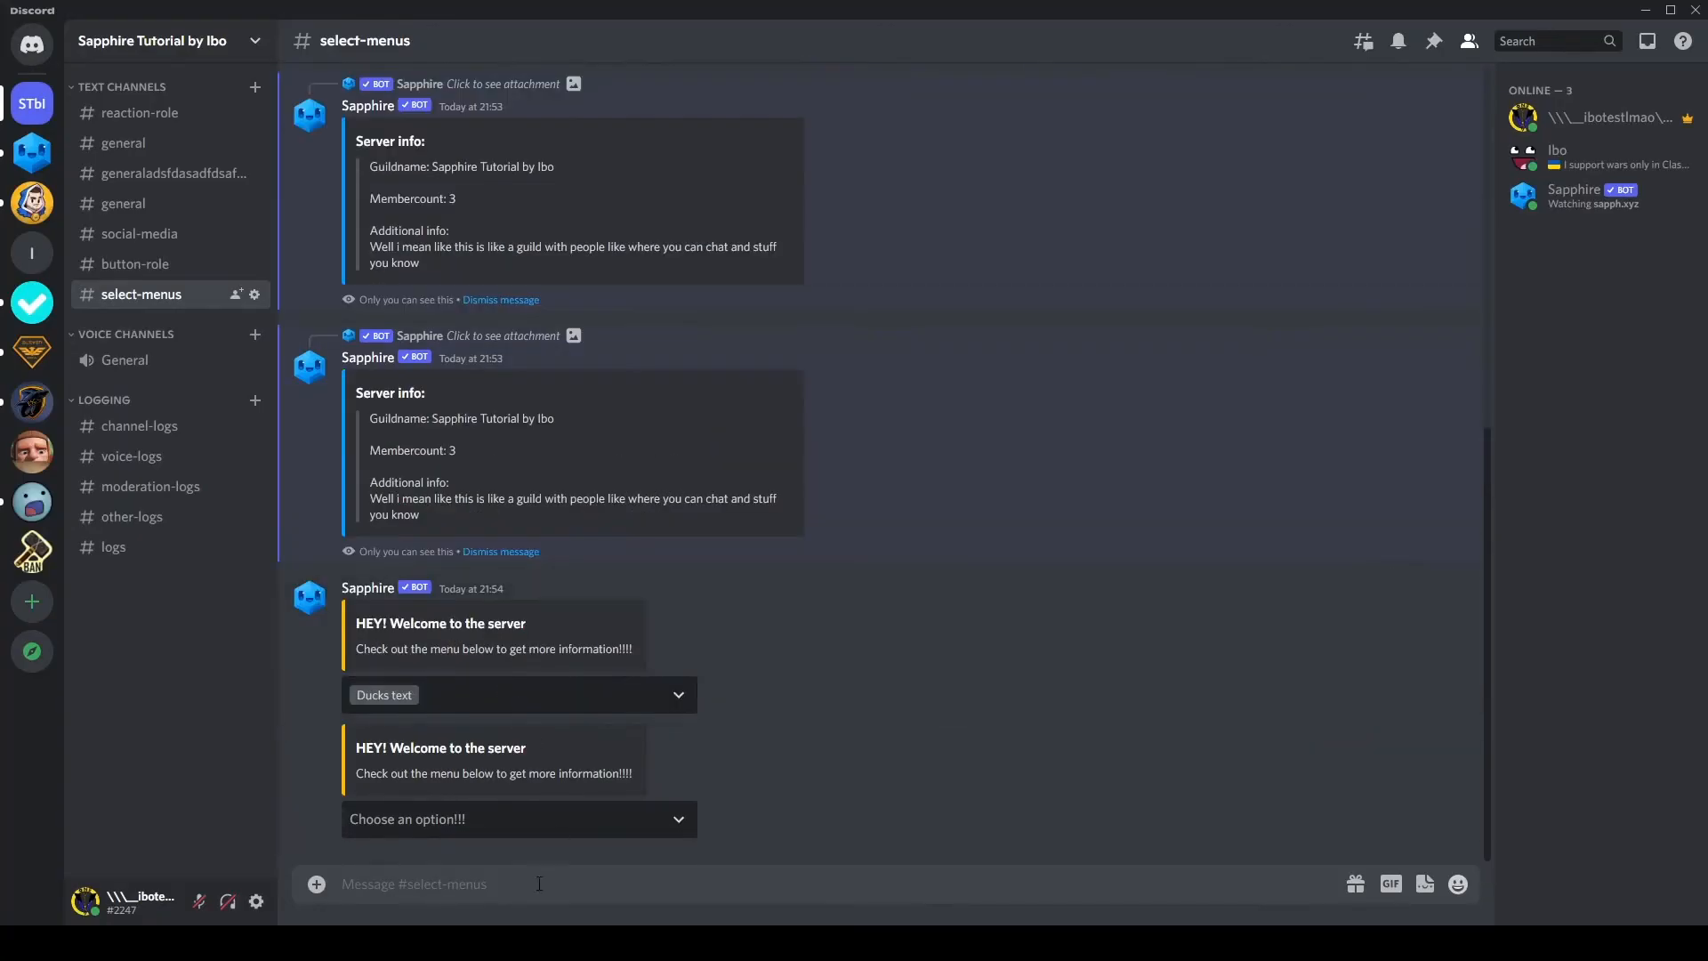
click(445, 820)
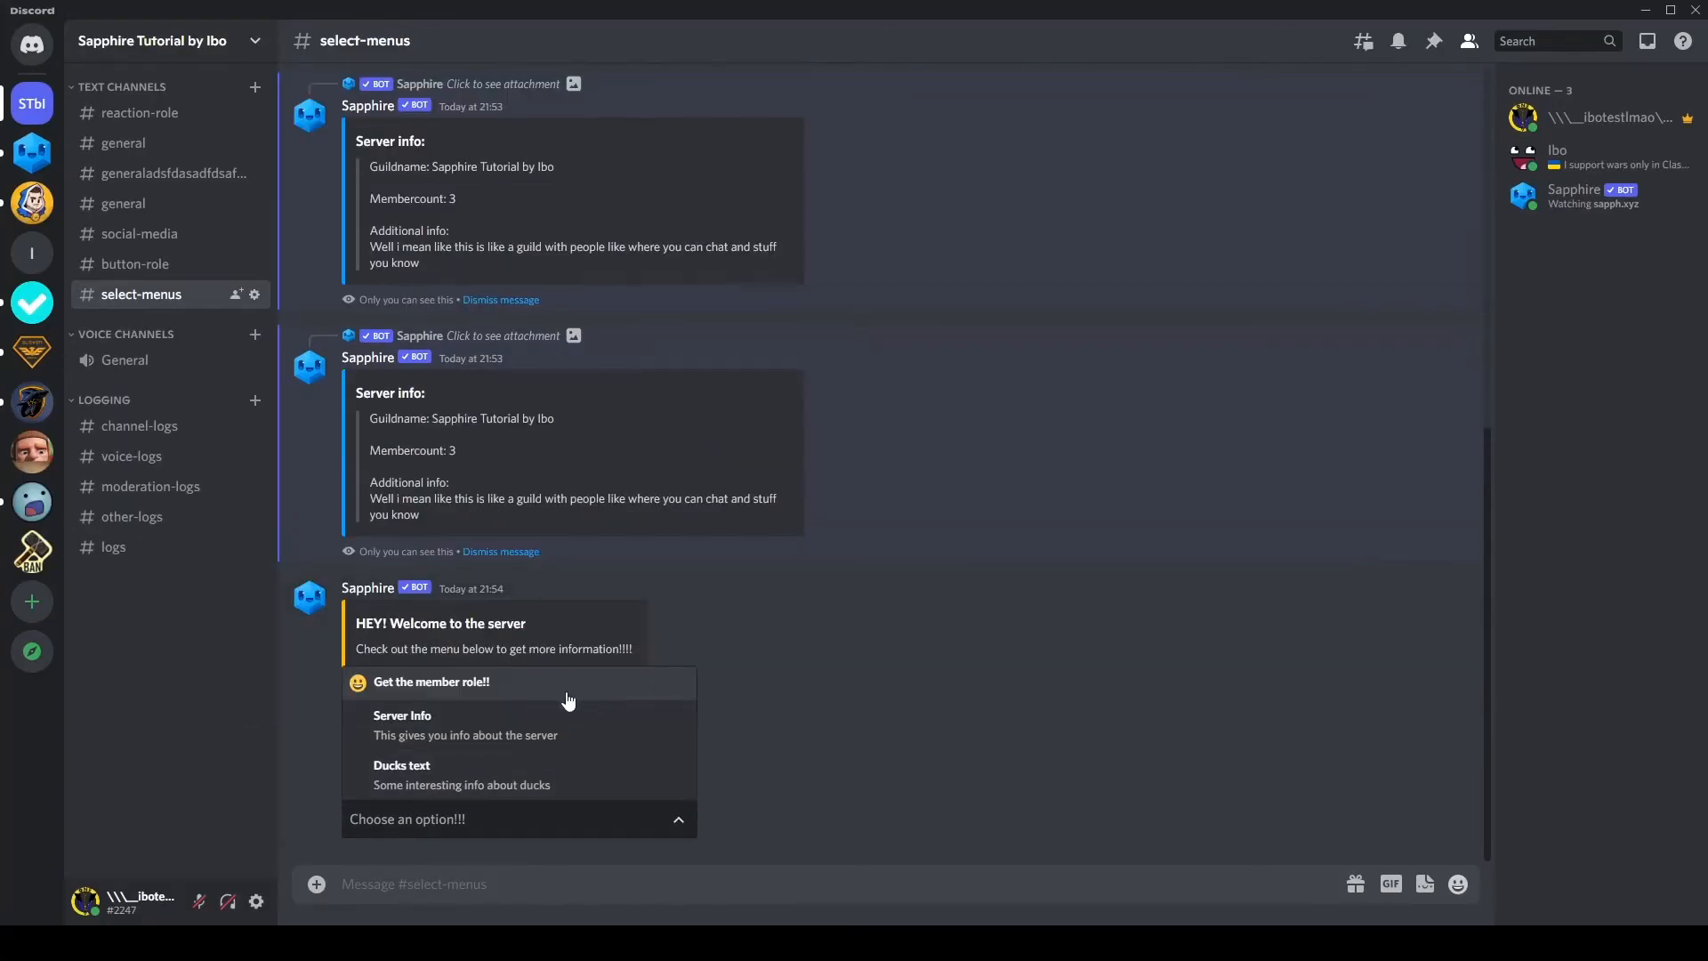
click(621, 683)
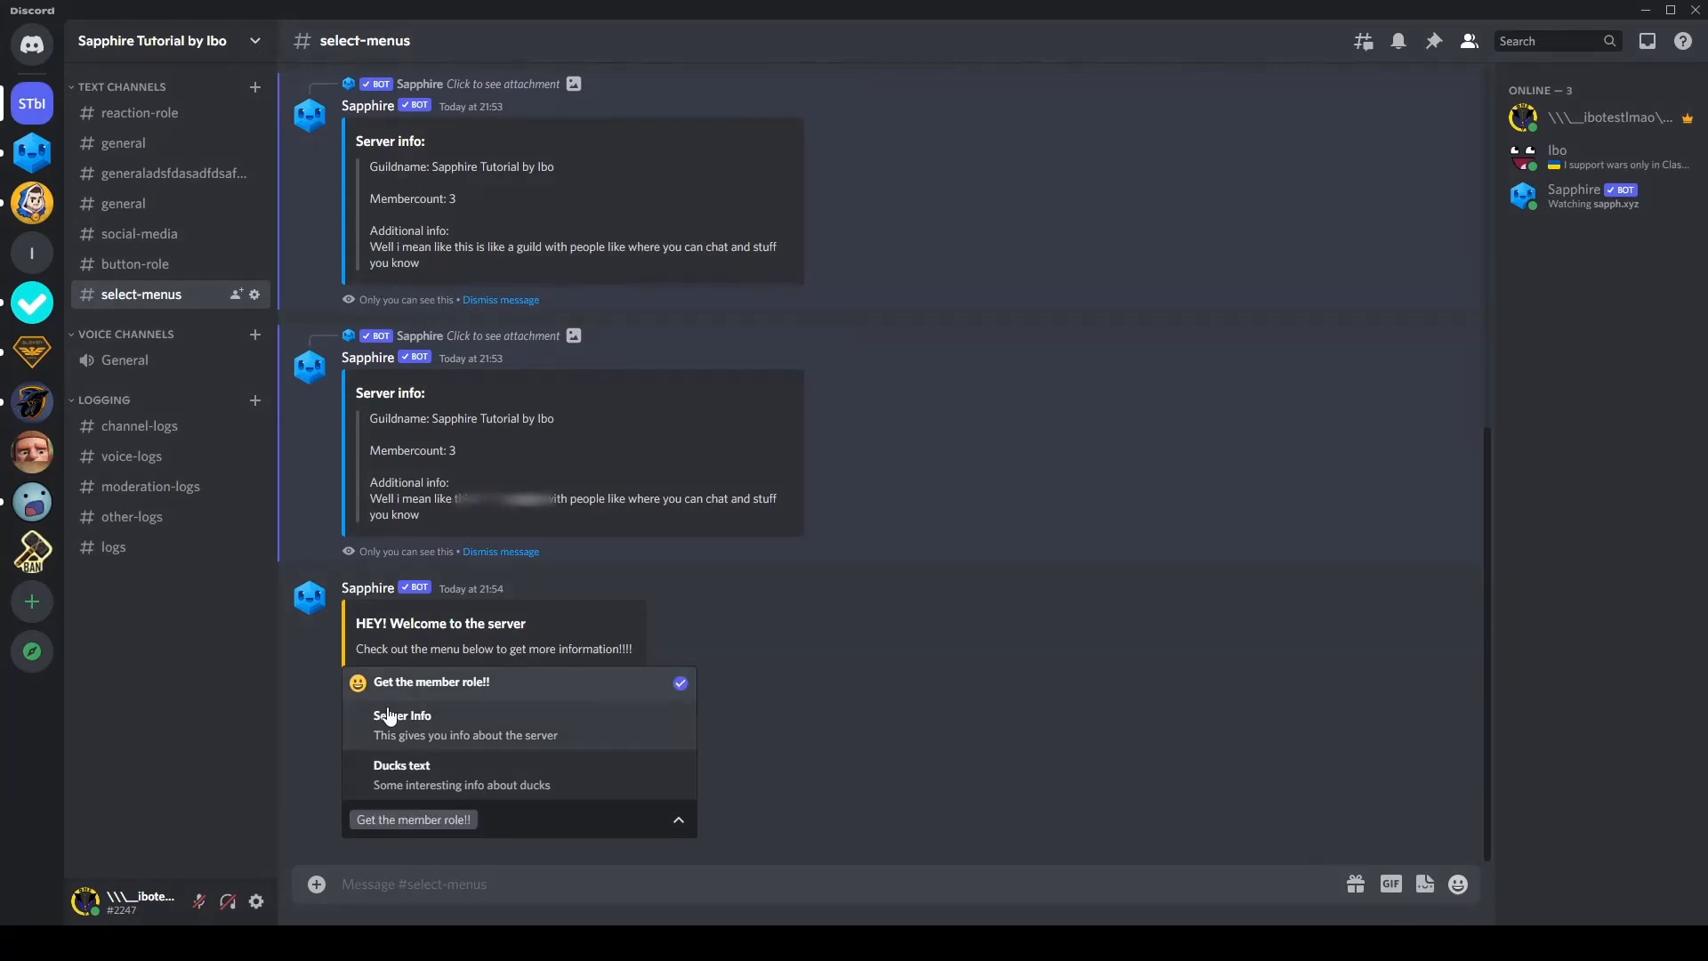
click(861, 675)
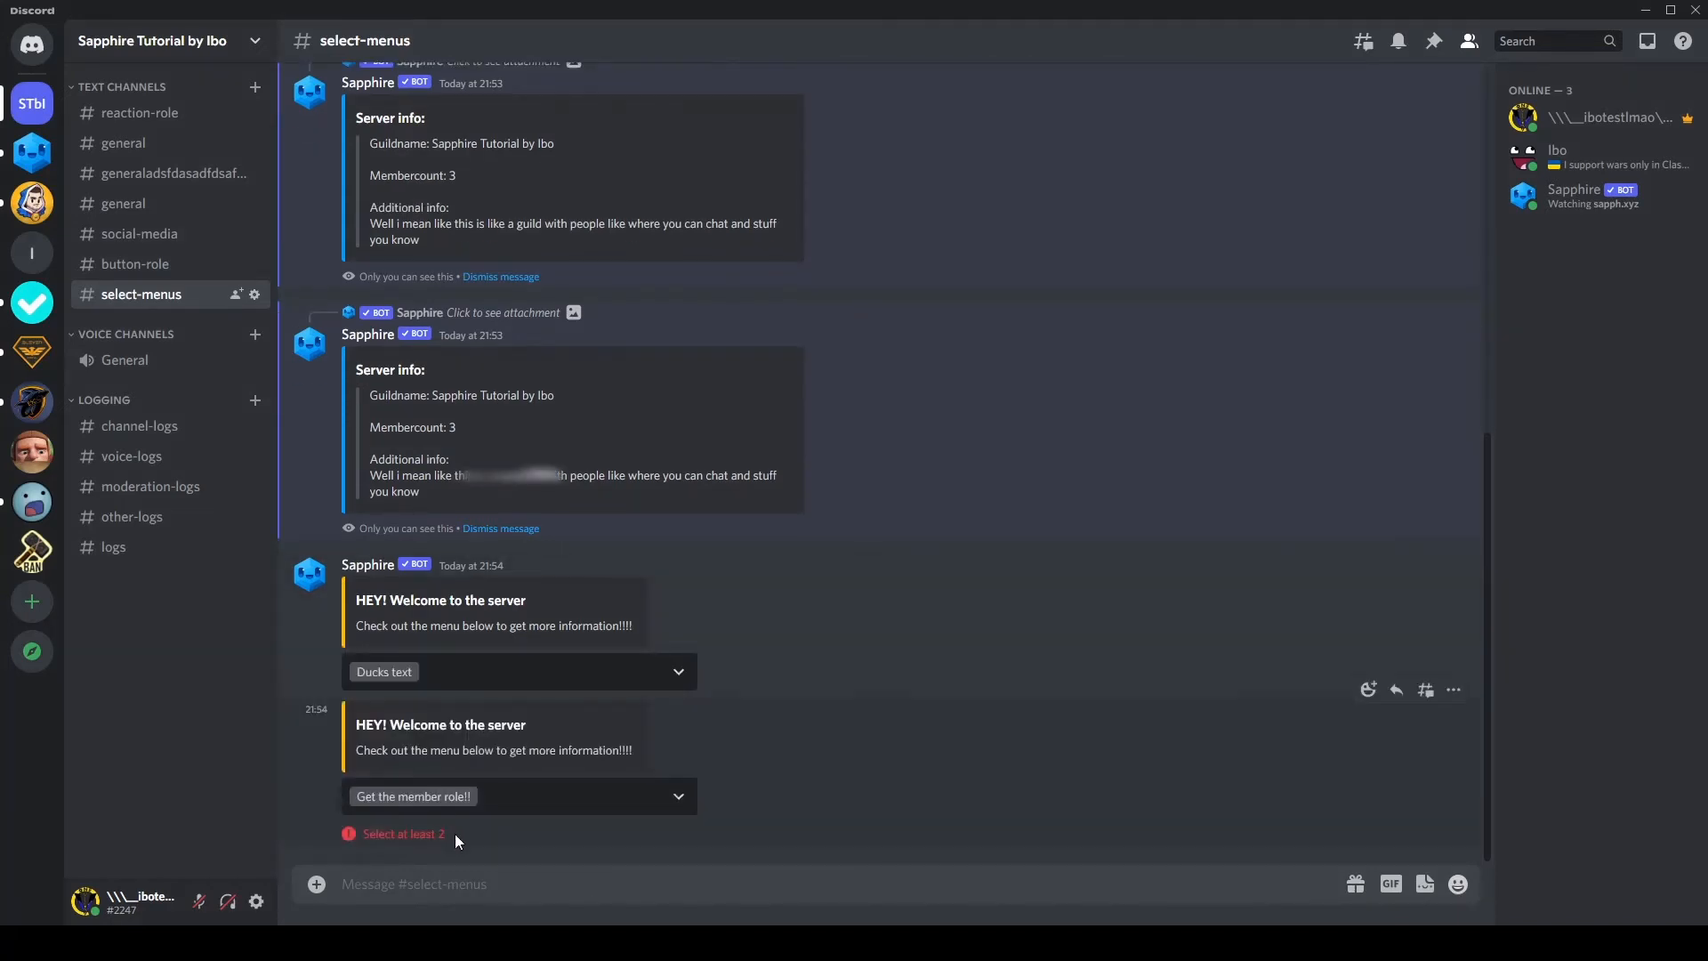
Step: Add "Ducks text" to the "Get the member role!!" selection in the newest menu, submit both, check the member profile and dismiss the reply
drag(455, 834, 301, 835)
click(520, 801)
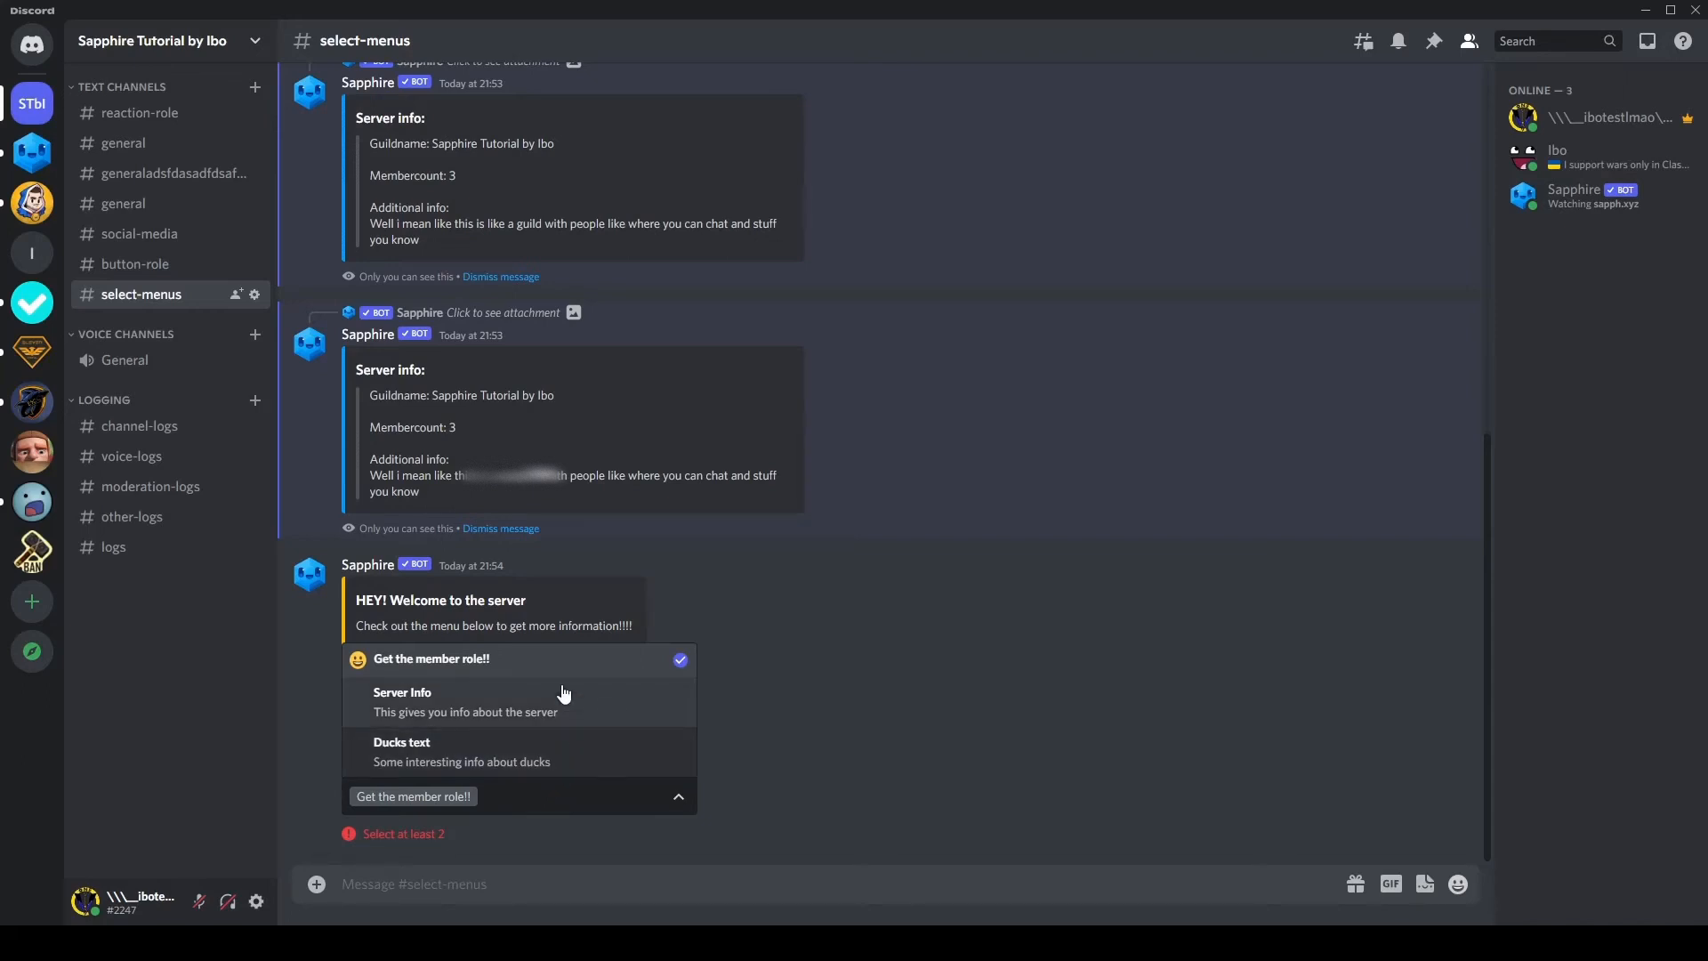
click(516, 738)
click(886, 743)
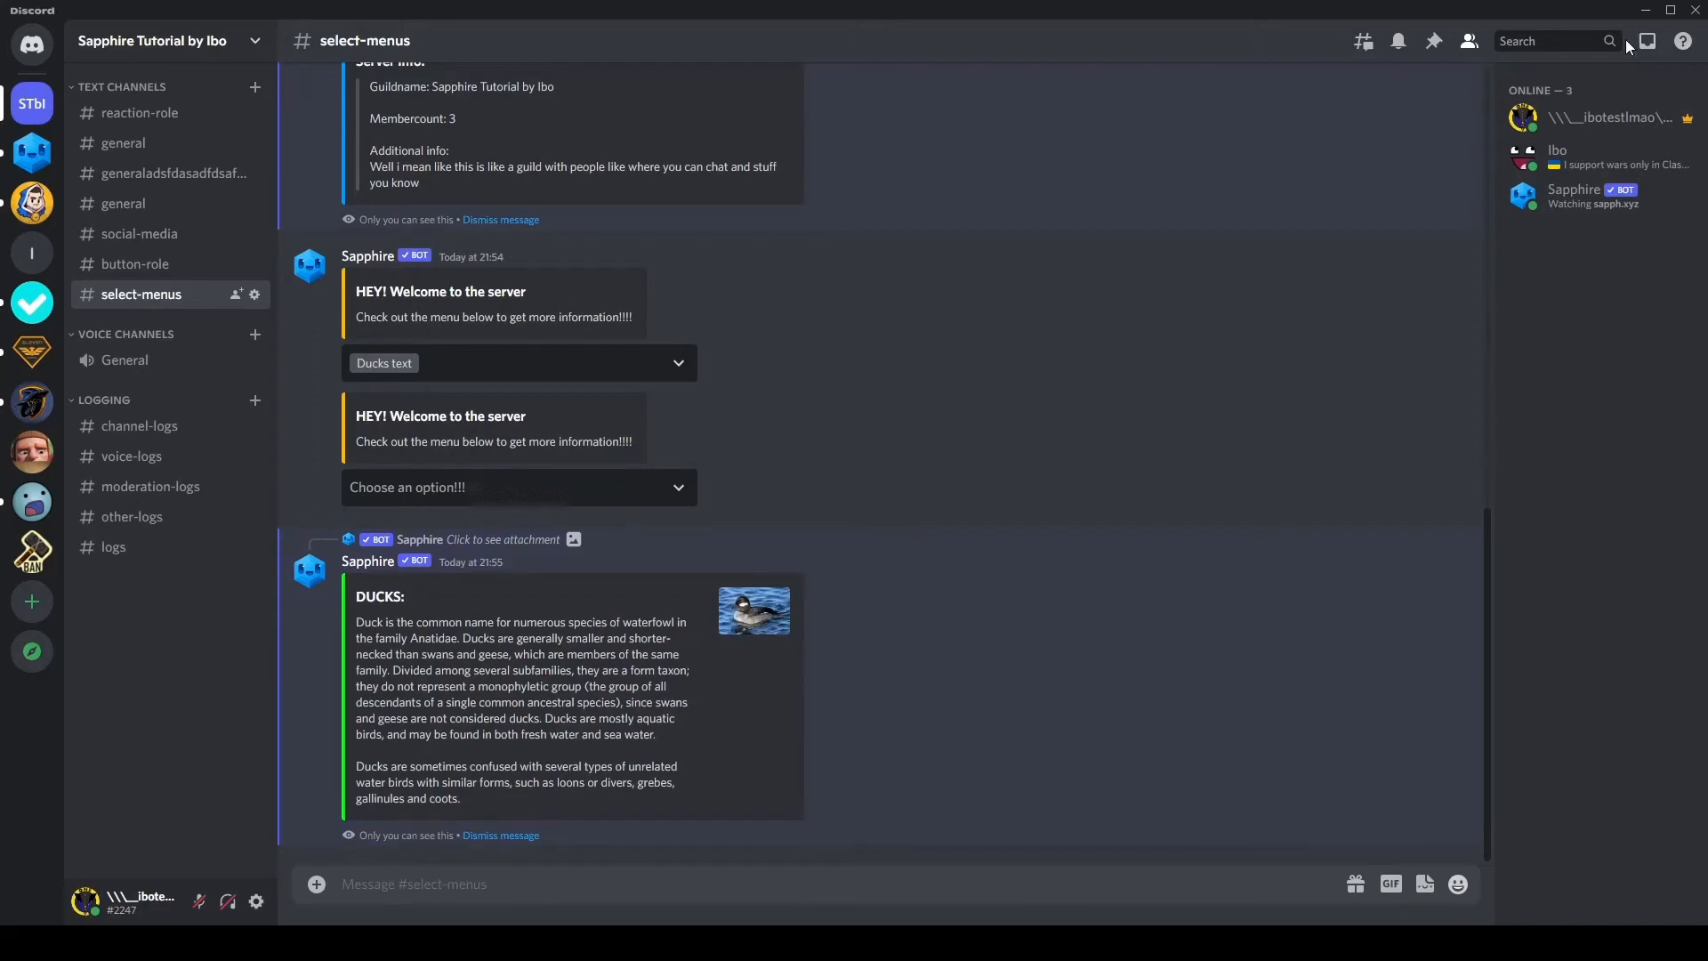
click(1597, 118)
click(882, 586)
click(495, 831)
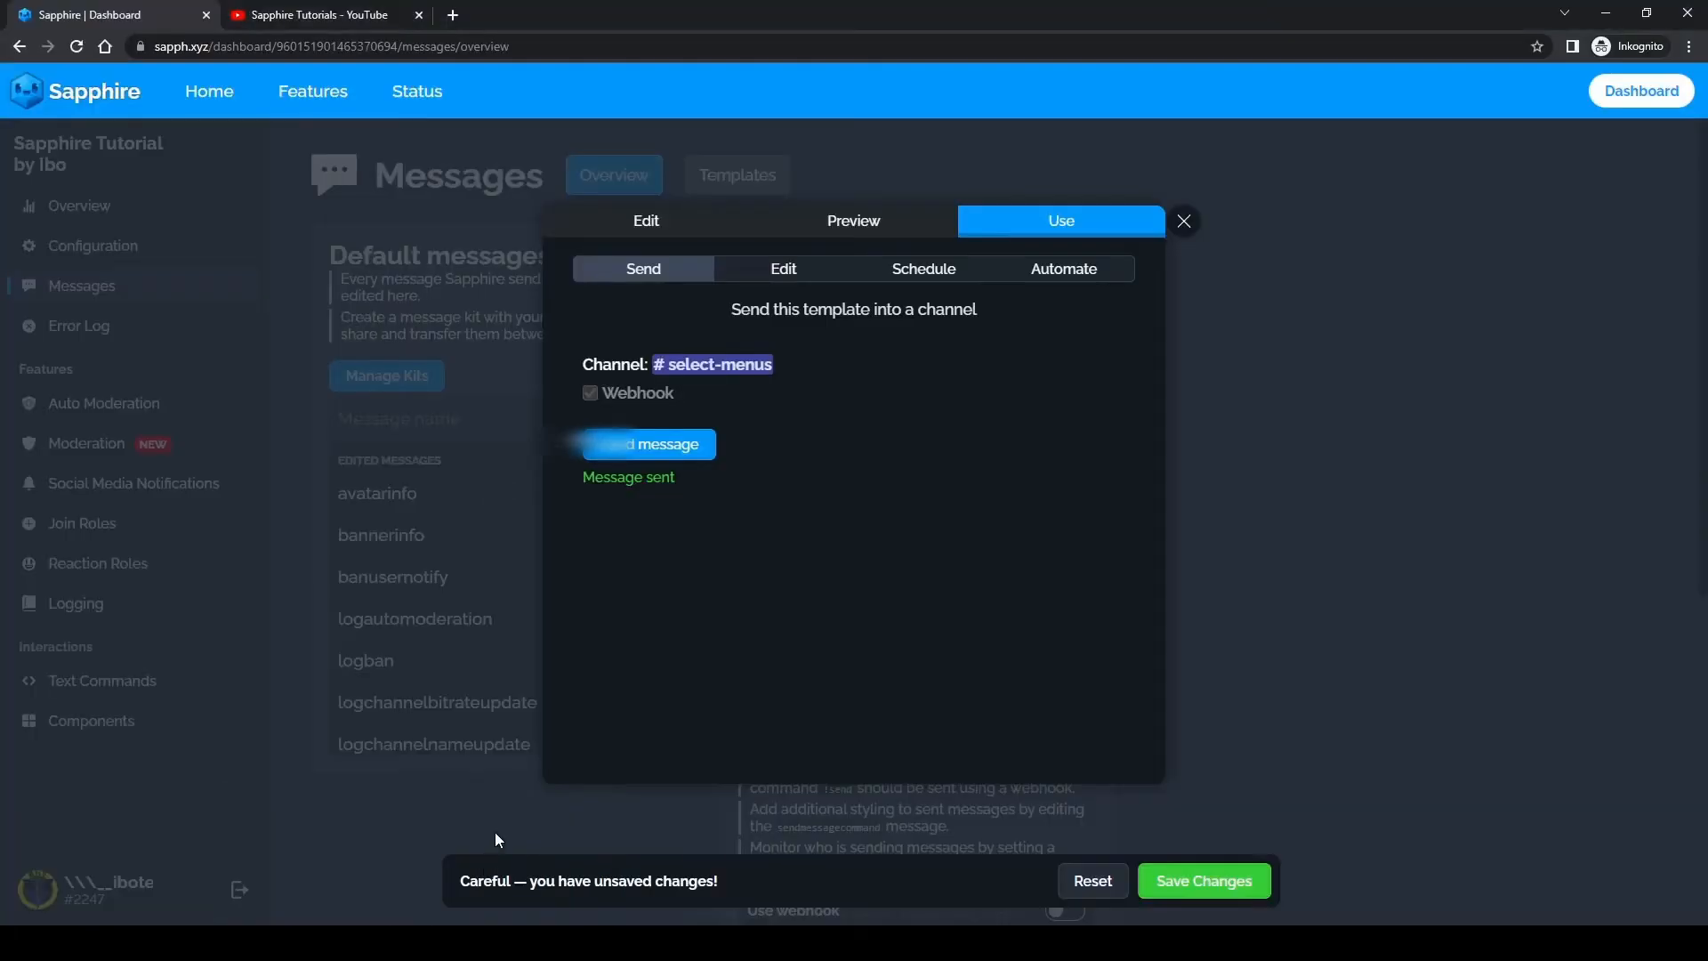
Step: Return to the Sapphire dashboard and review the select menu's selection limits and assigned action in the template editor
click(699, 228)
click(944, 589)
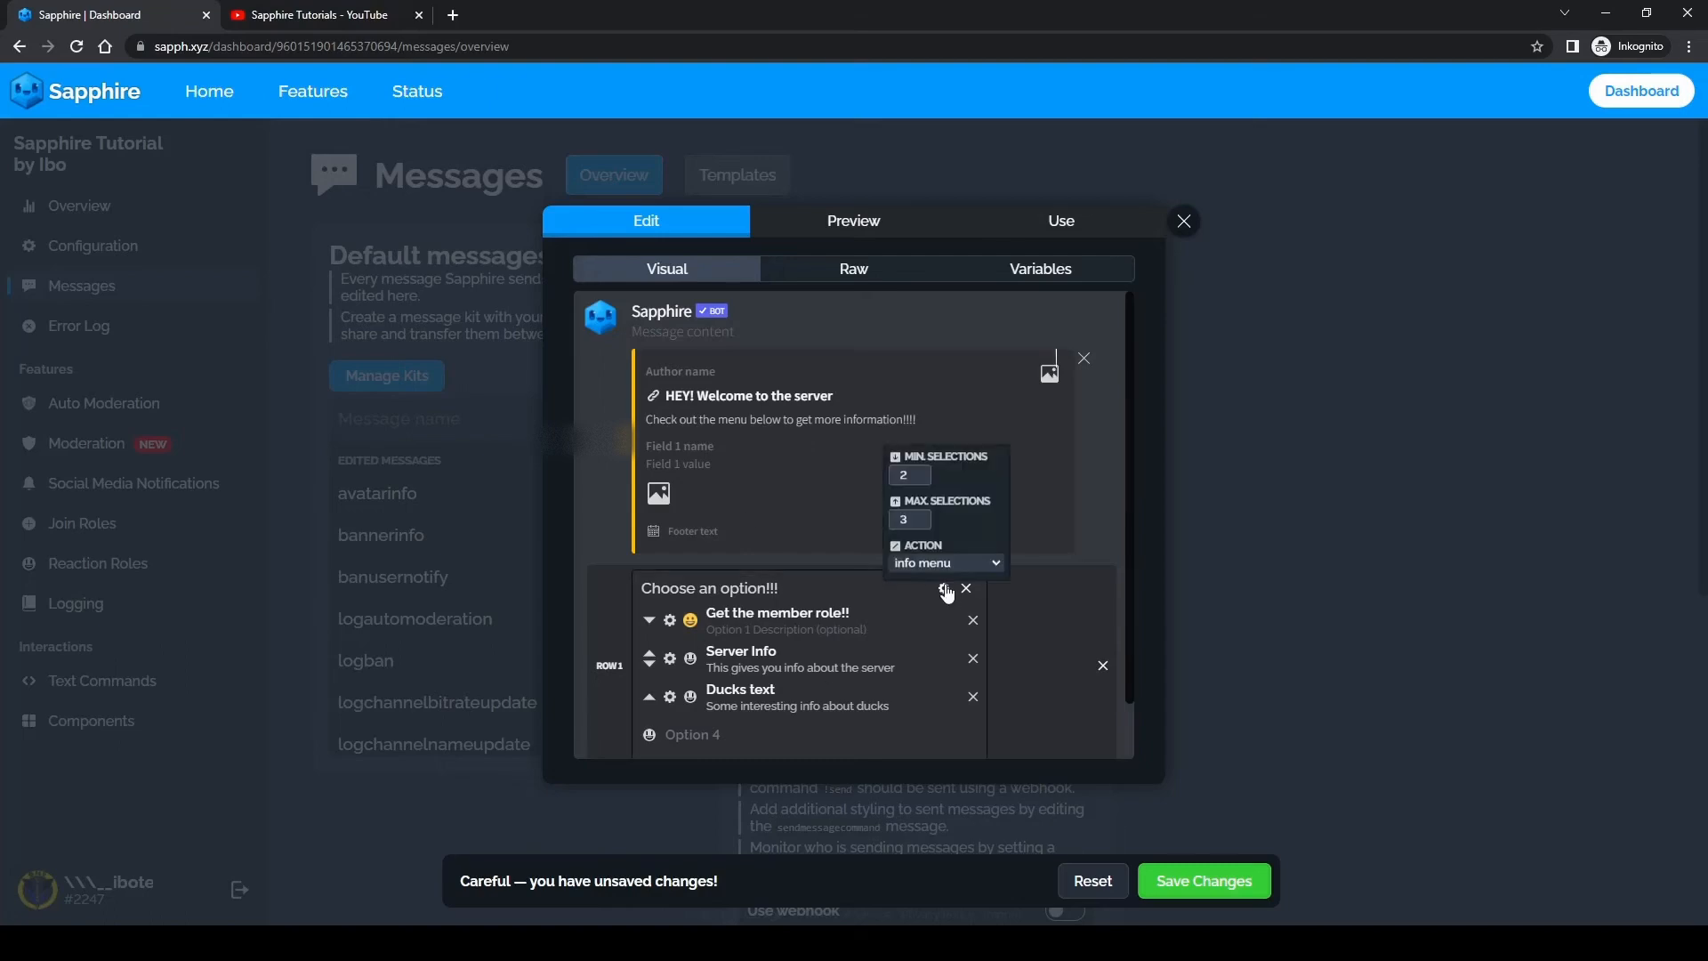
click(999, 635)
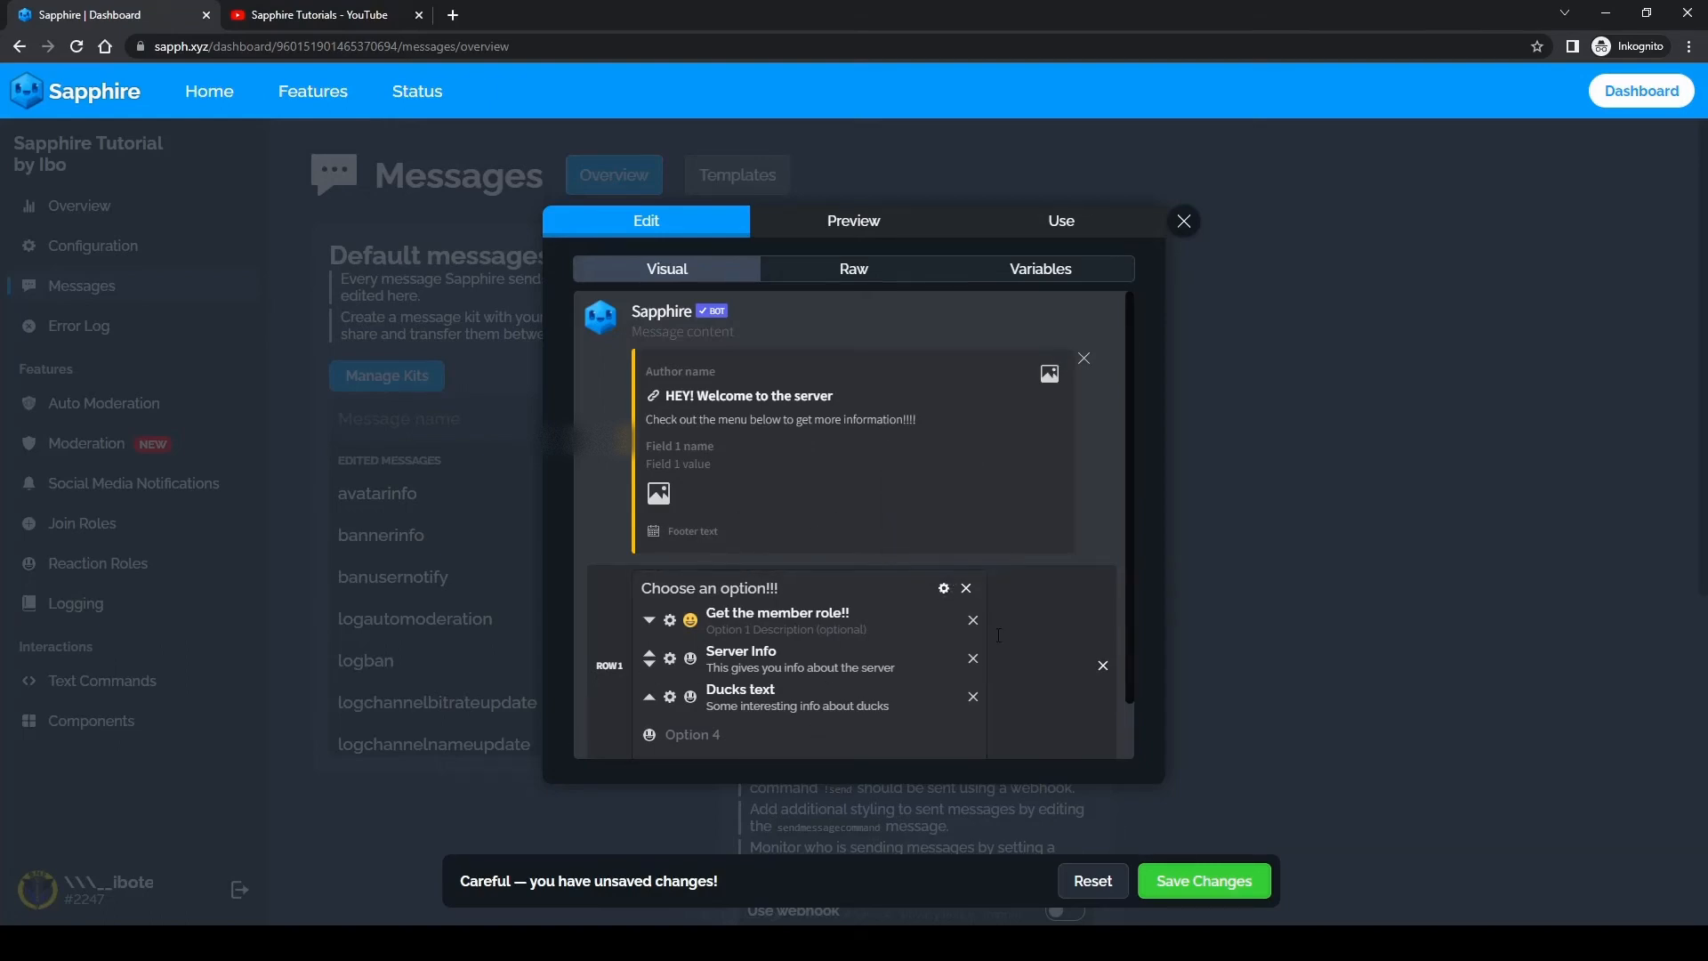
Step: Close the template and save the changes, and open the actions of the custom select menu "info menu" under Components
click(1276, 691)
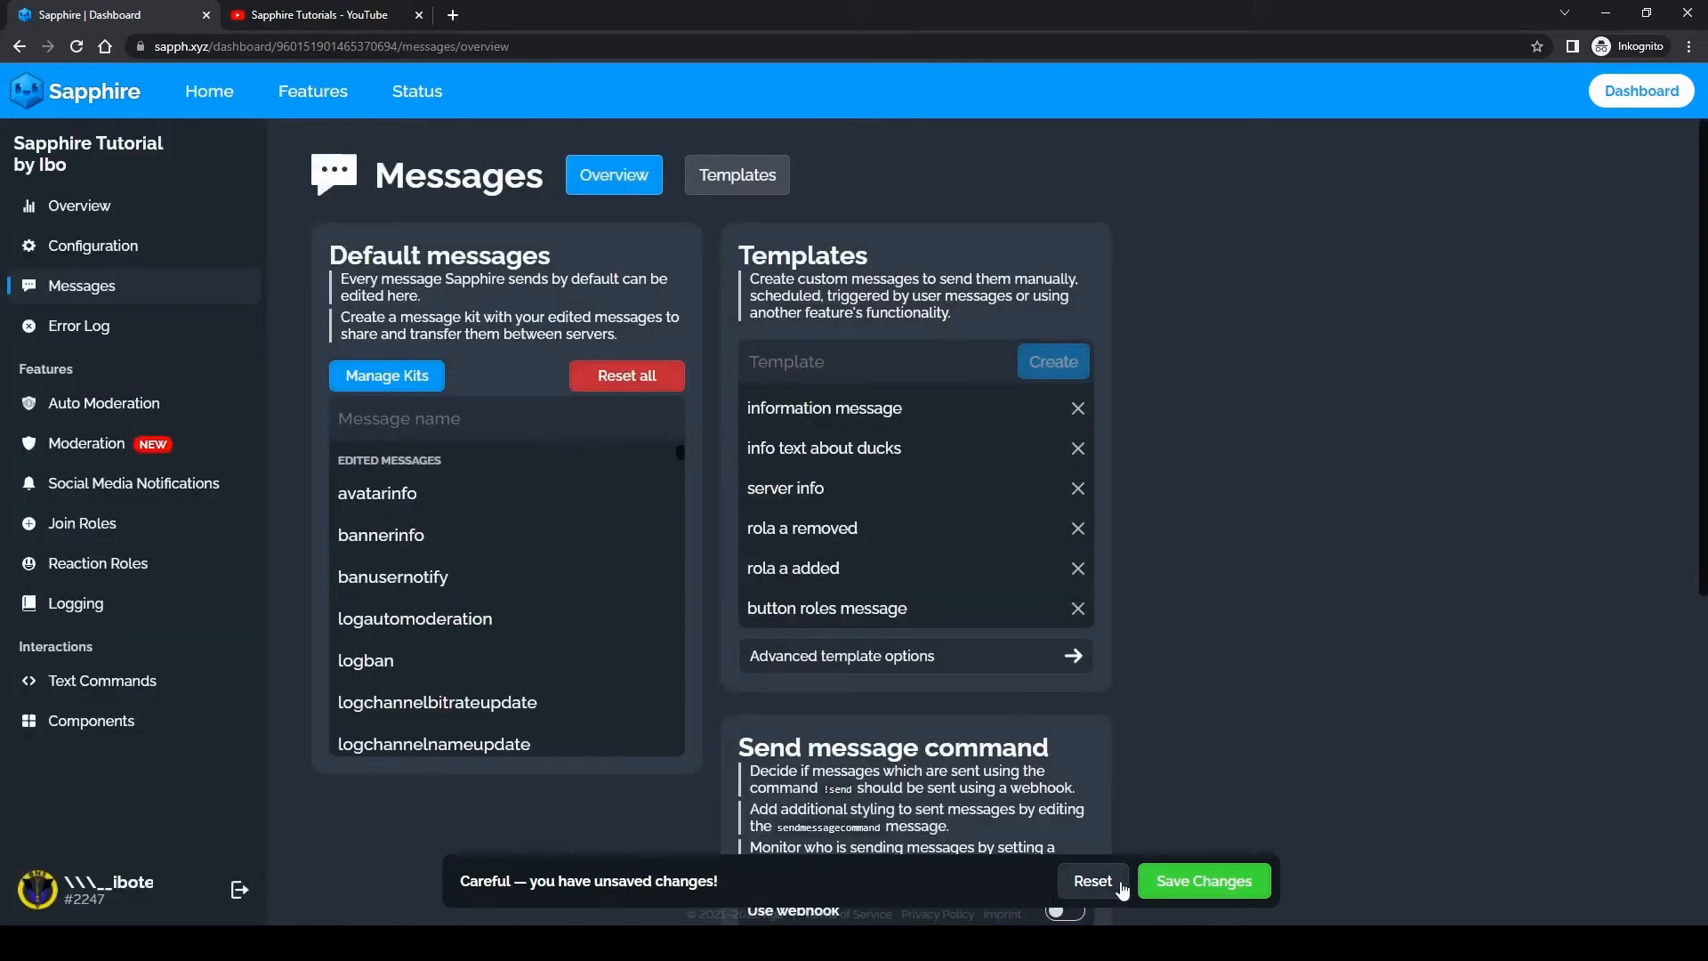
click(1190, 883)
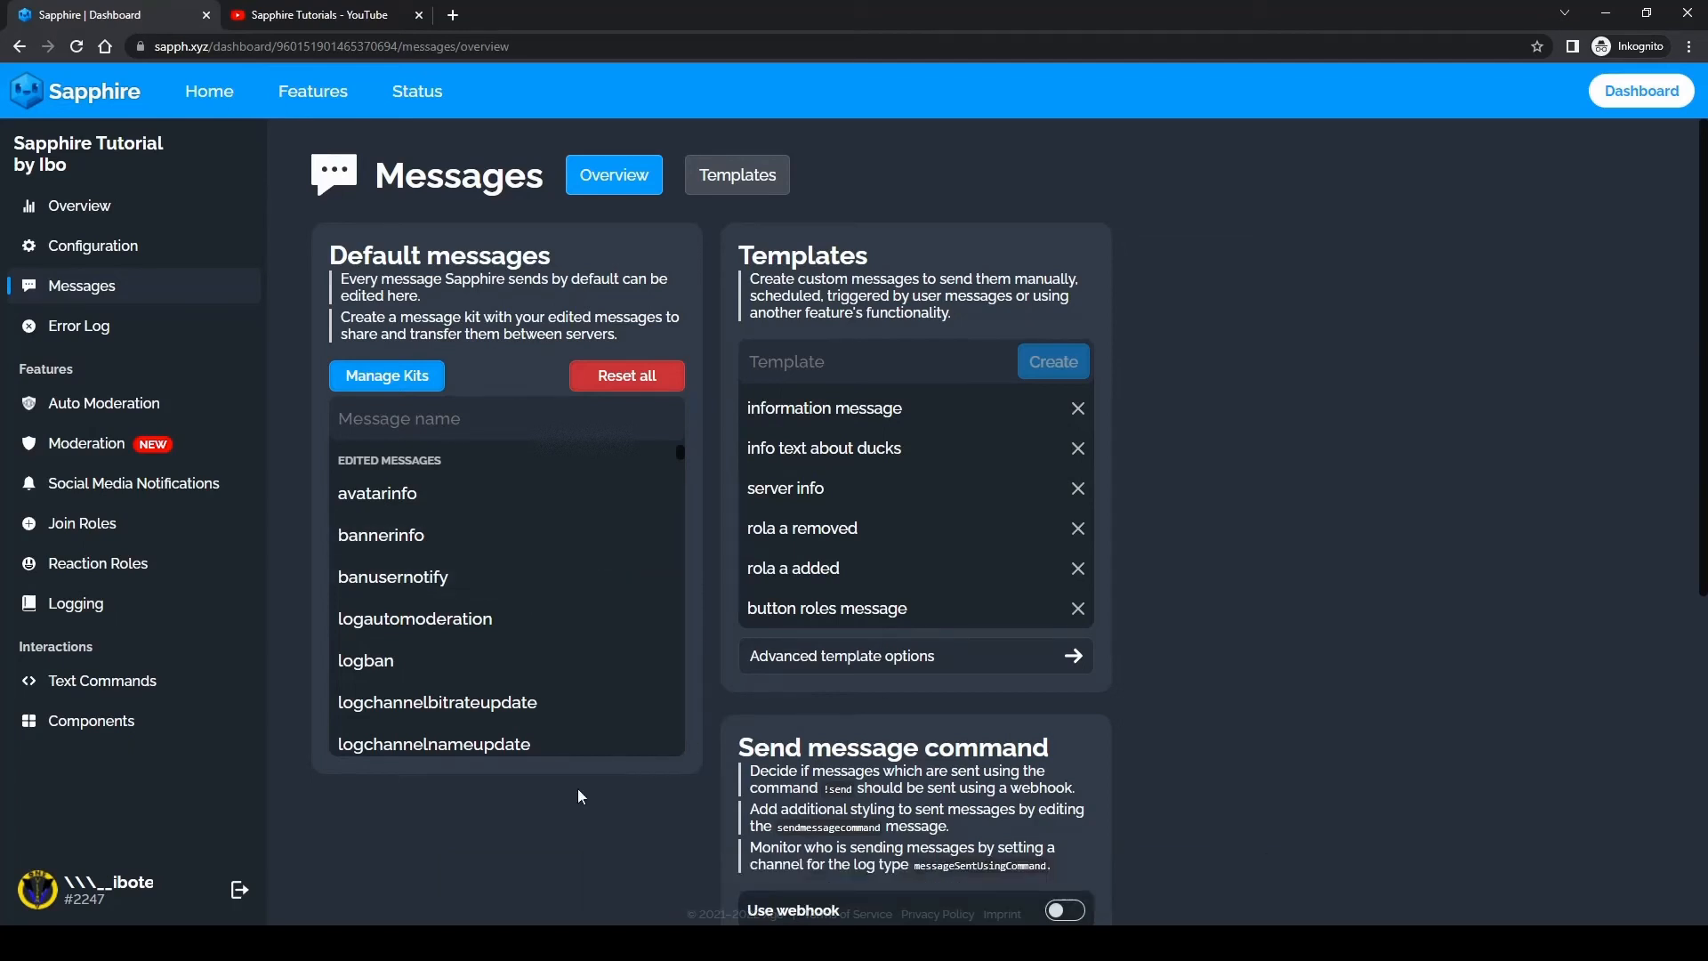
click(81, 721)
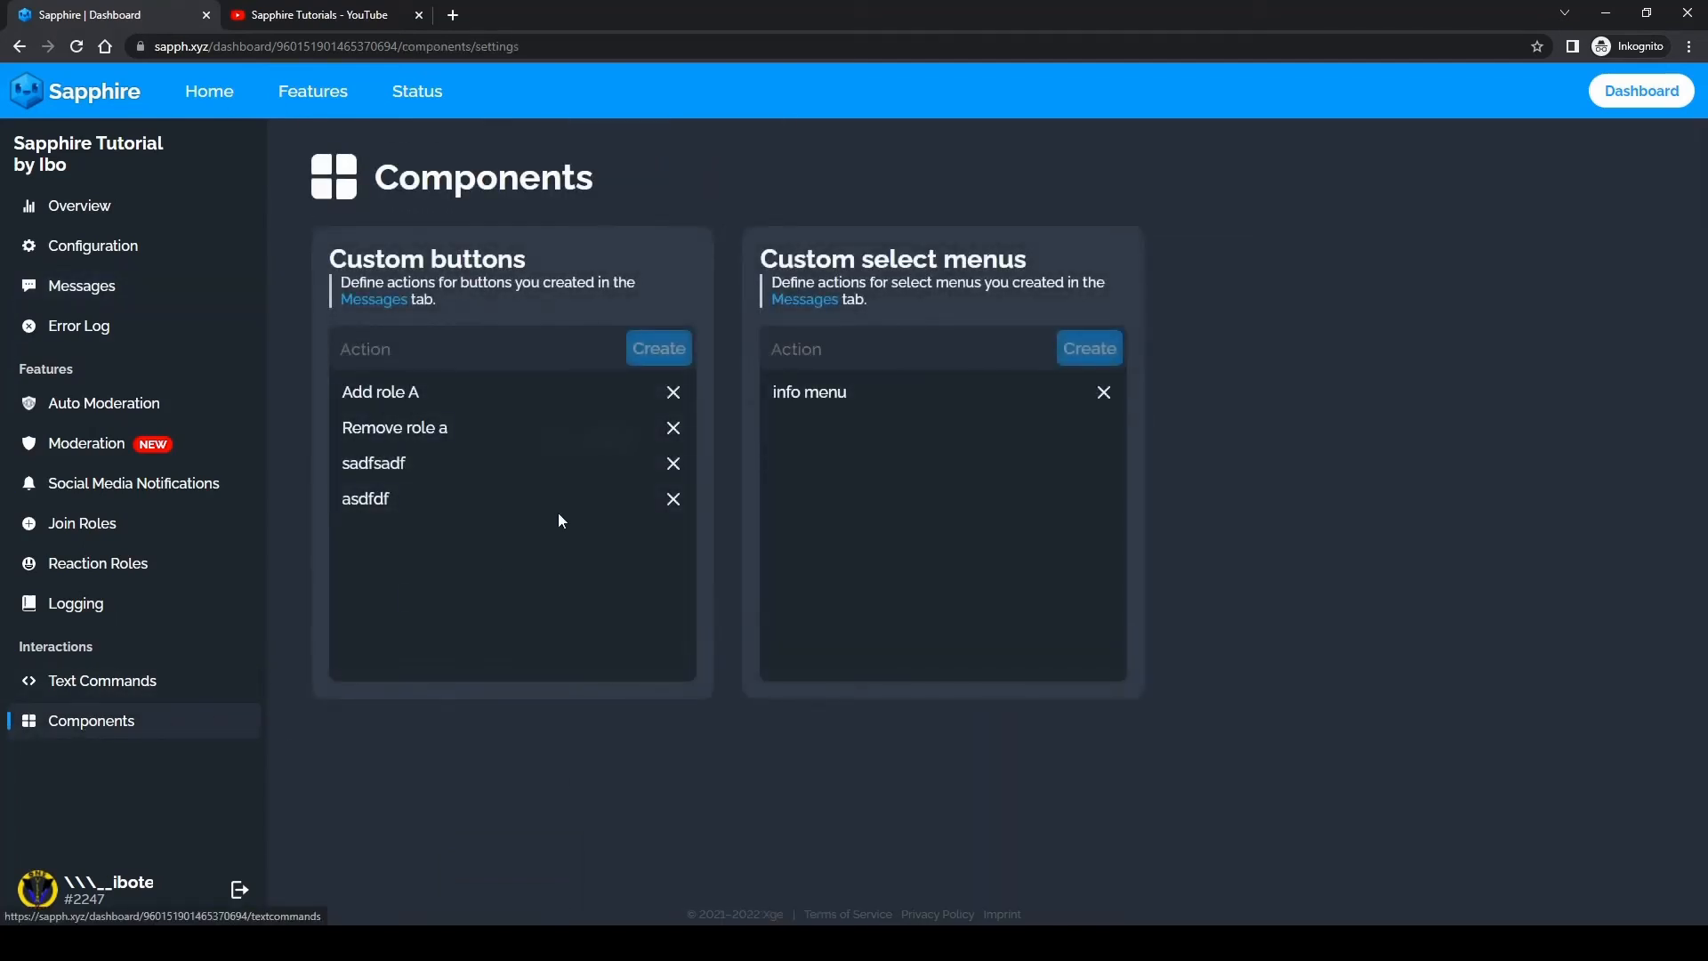
click(811, 397)
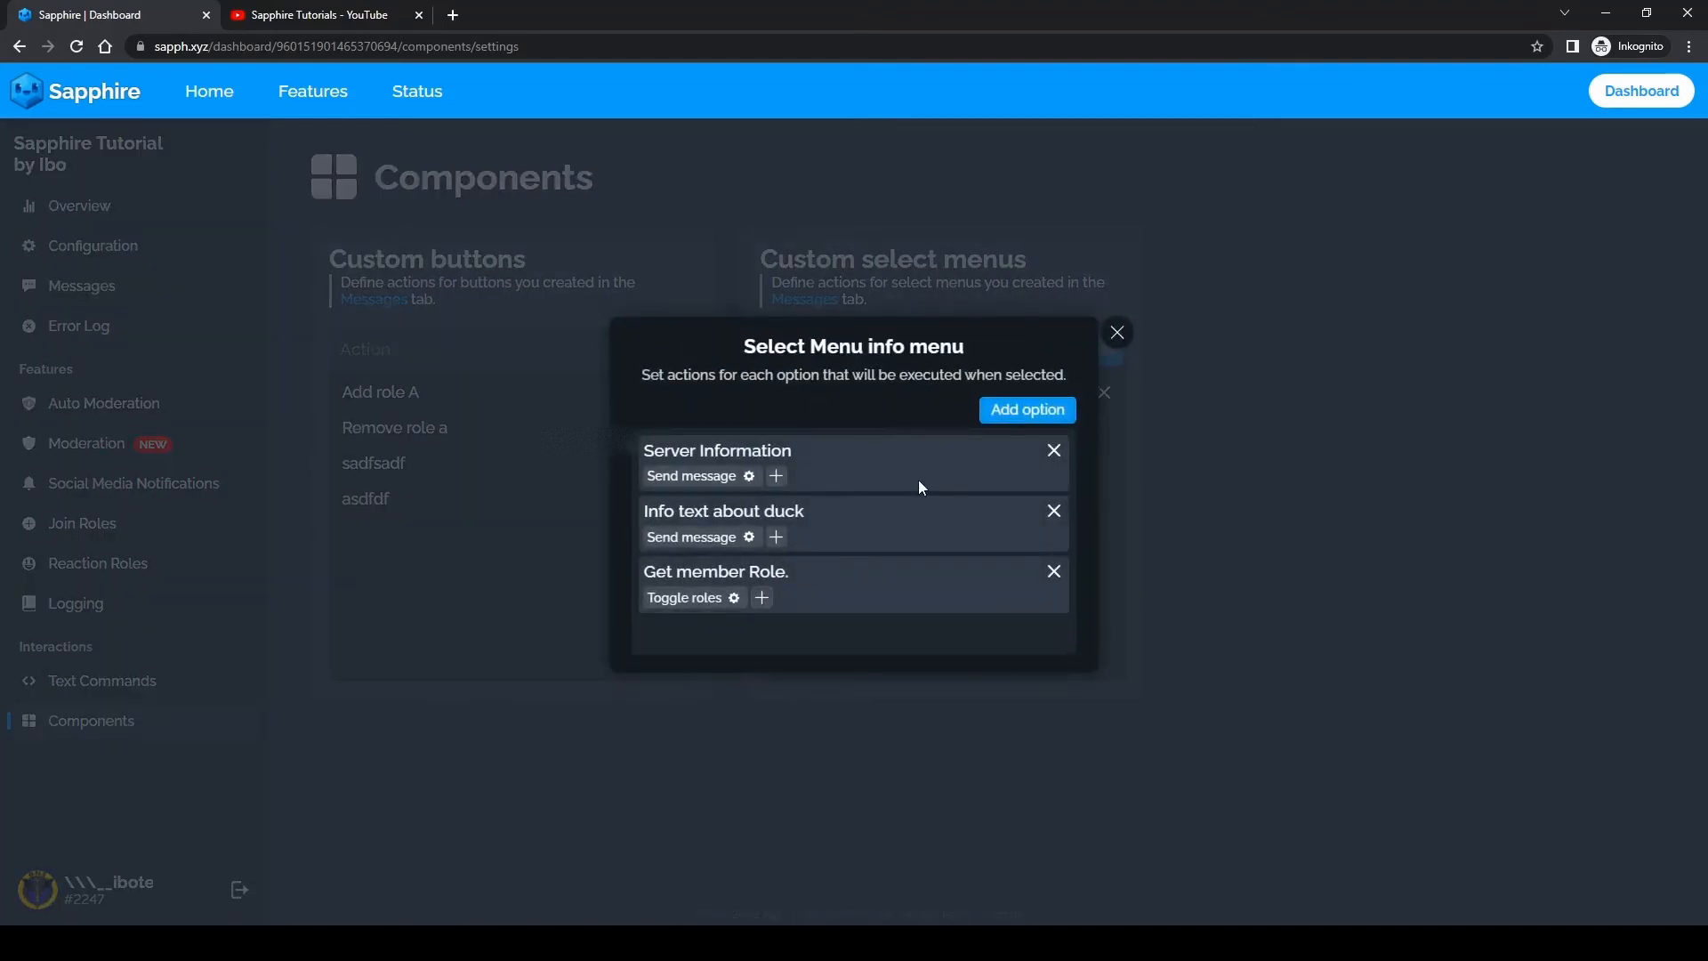
Step: Try out a Set roles action on the "Get member Role." option with the admin and highest role roles, and remove the action again
click(761, 599)
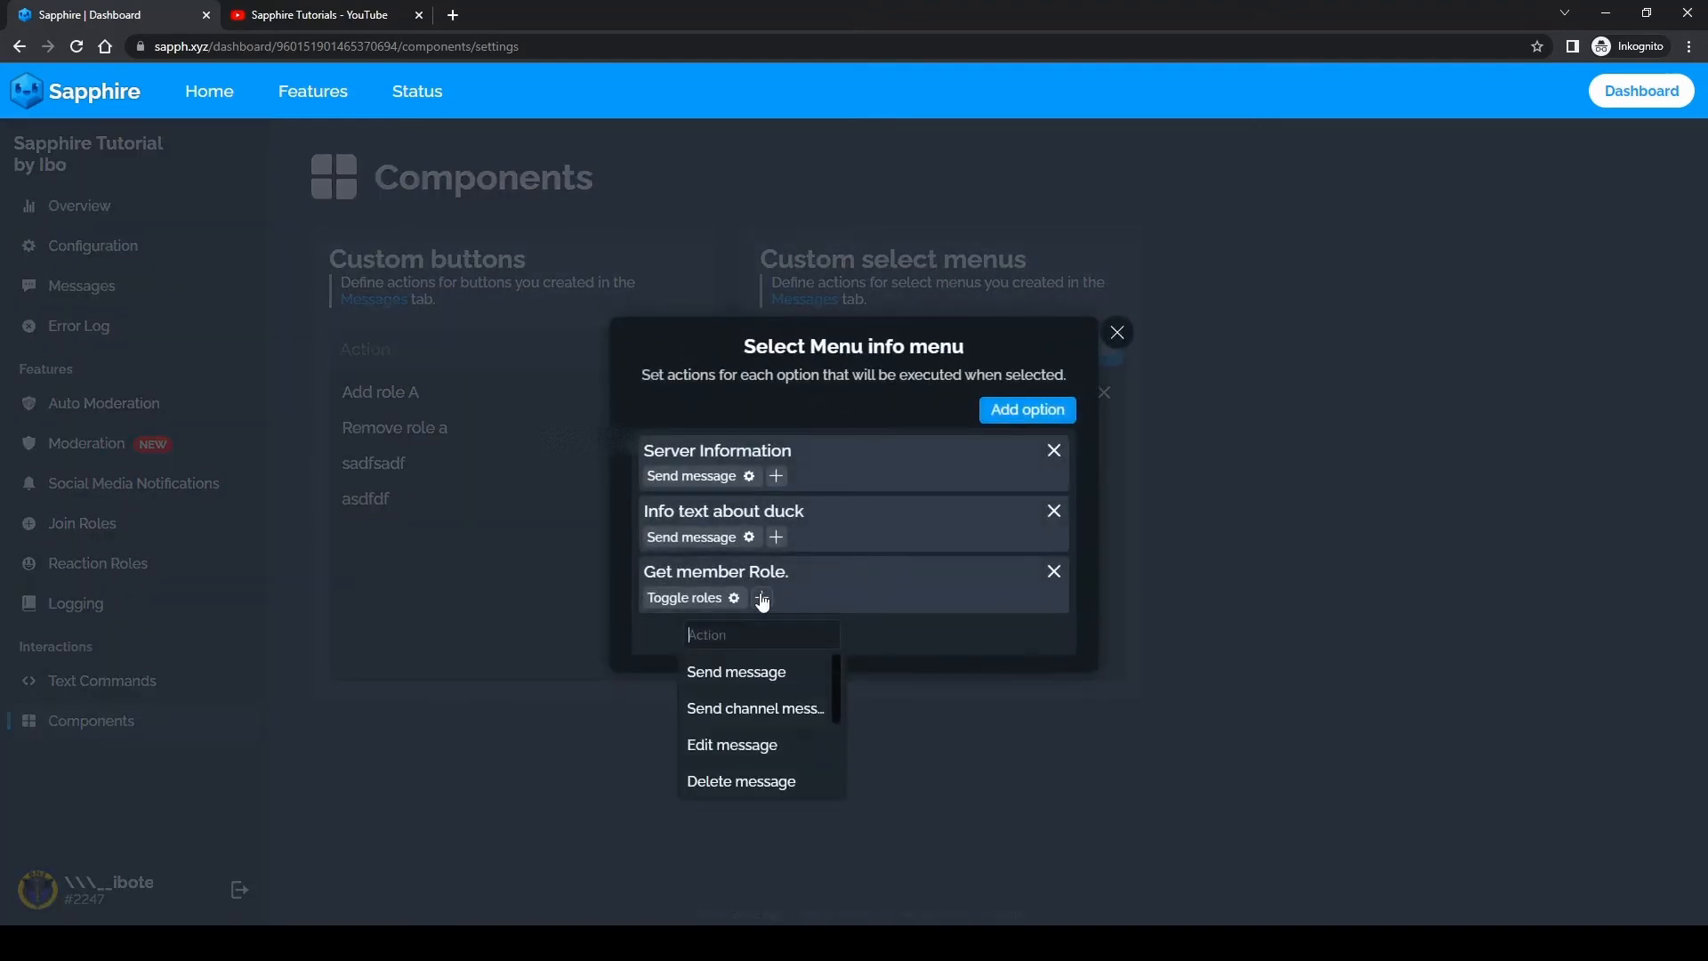
scroll(762, 729, down, 5)
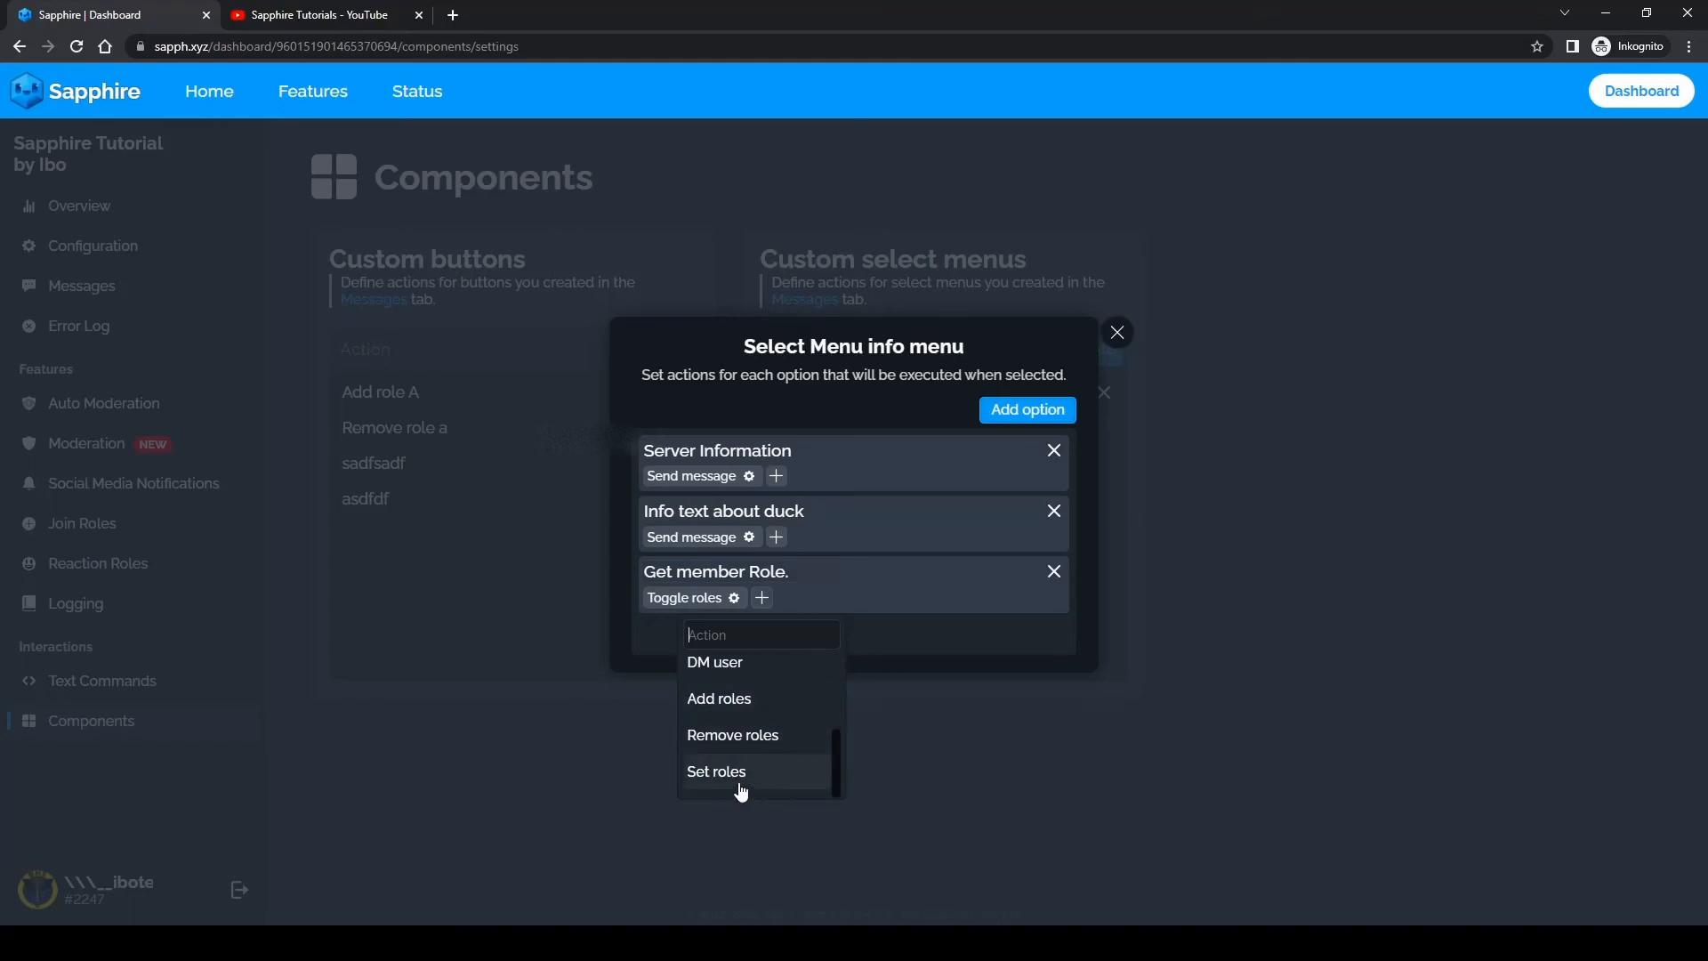
click(711, 772)
click(820, 598)
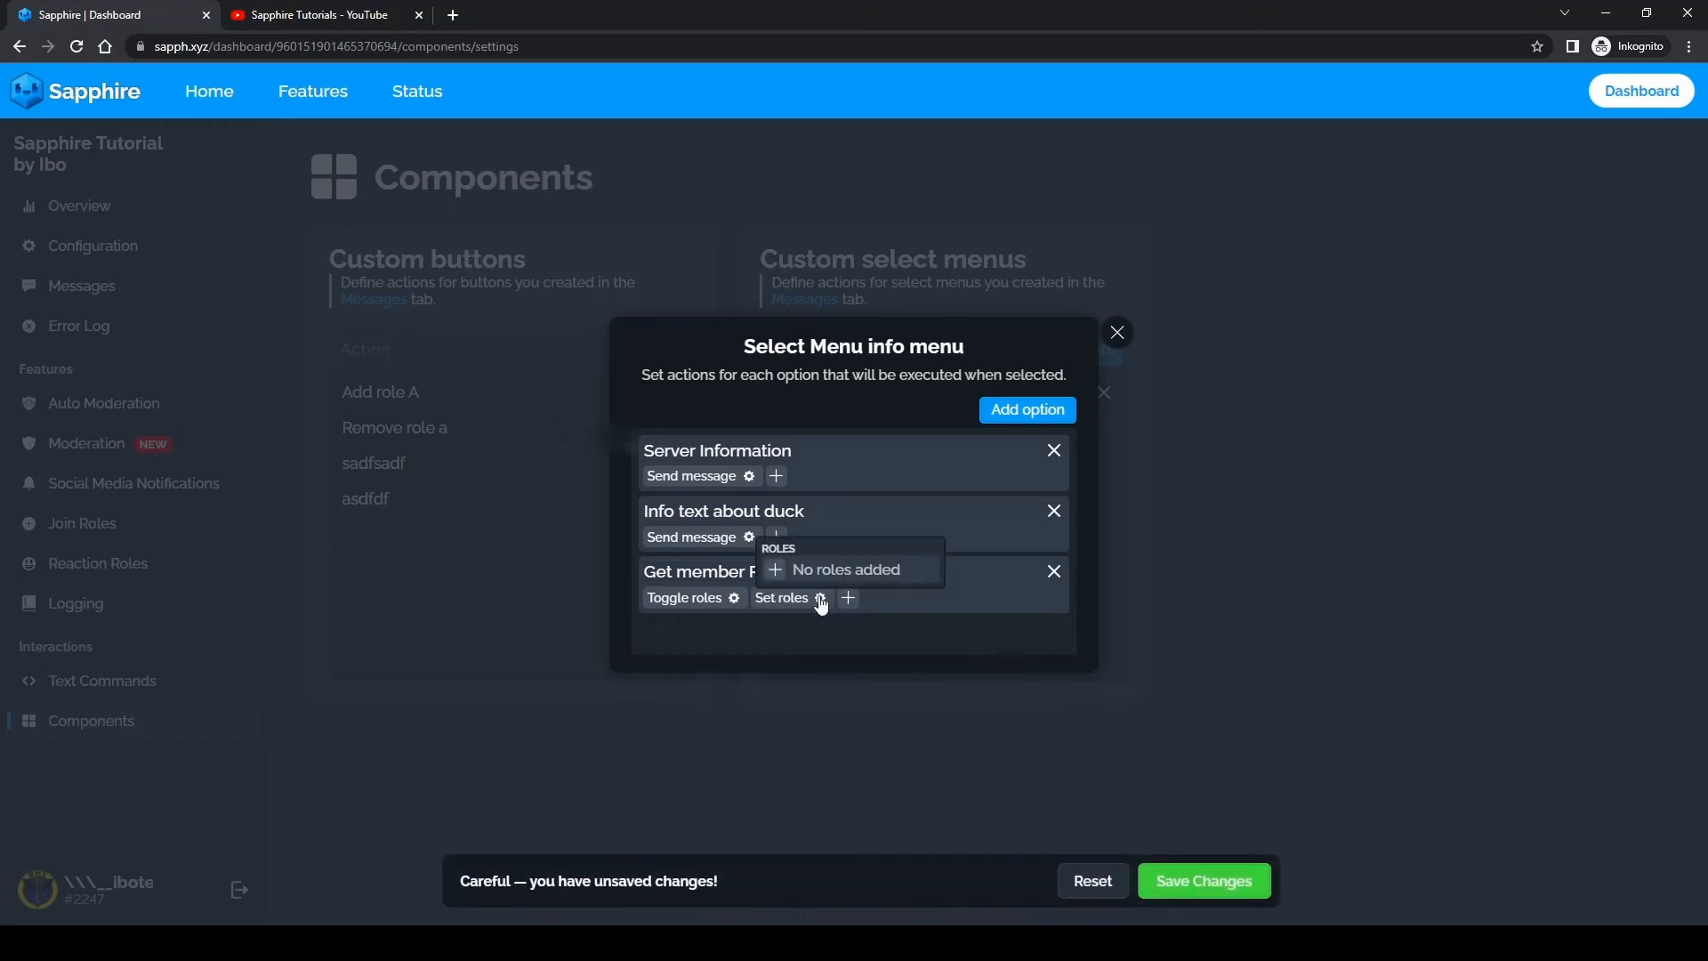
click(777, 569)
click(765, 716)
click(839, 569)
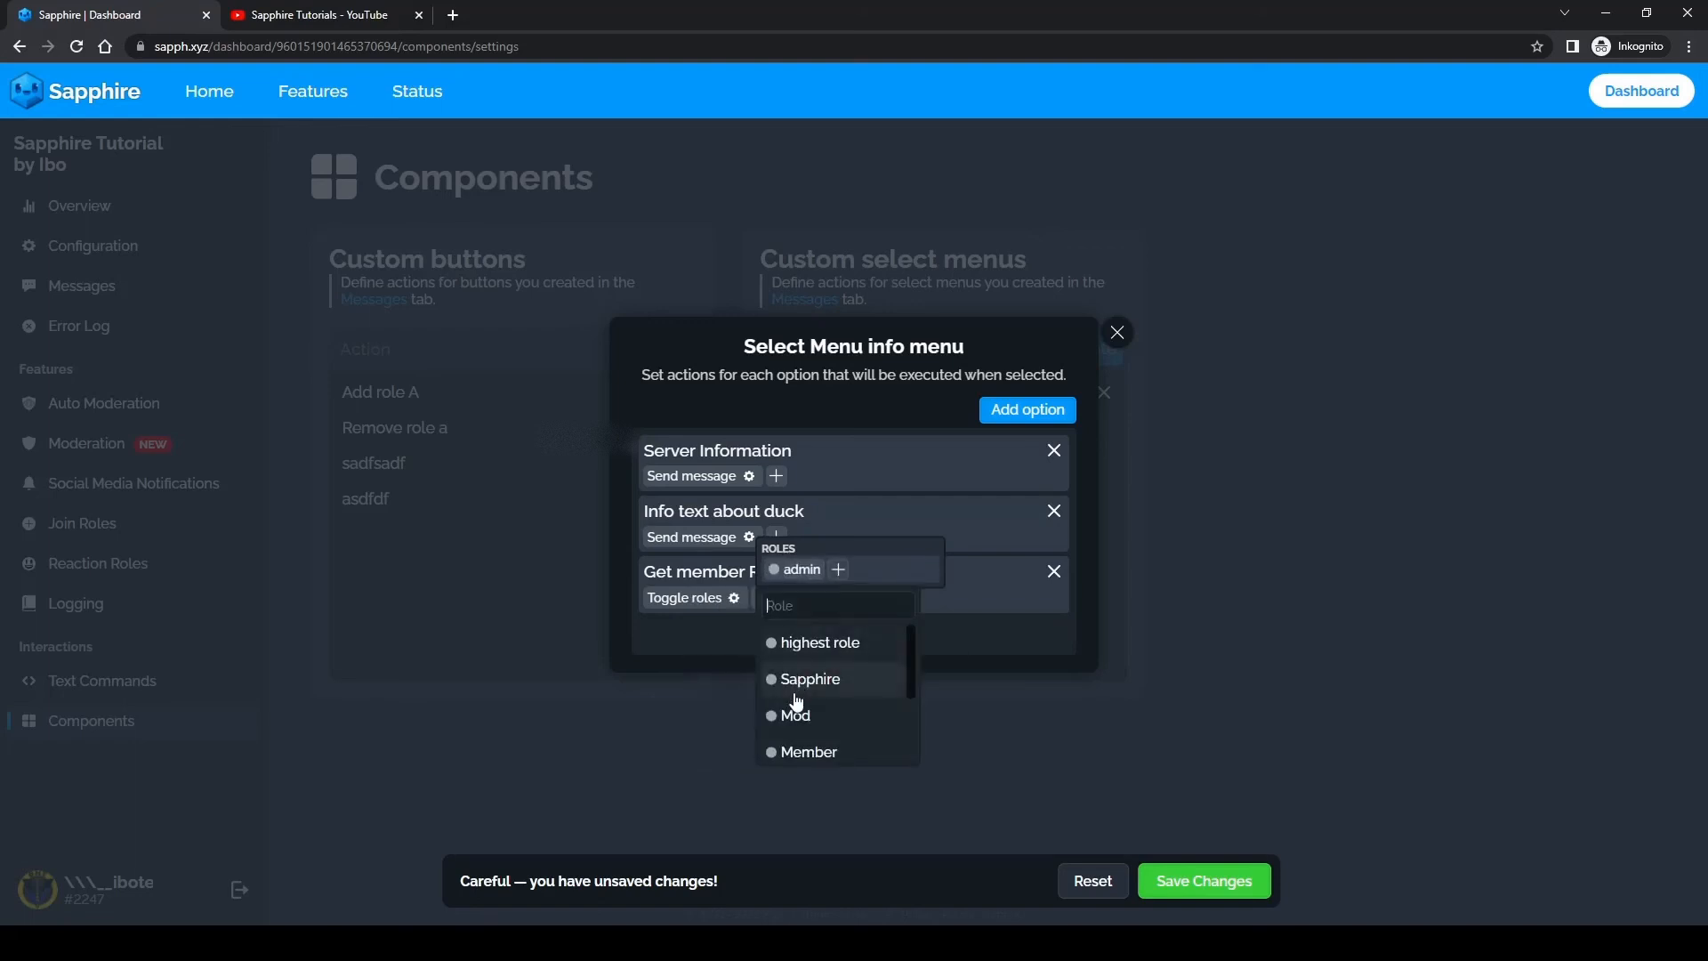
click(812, 646)
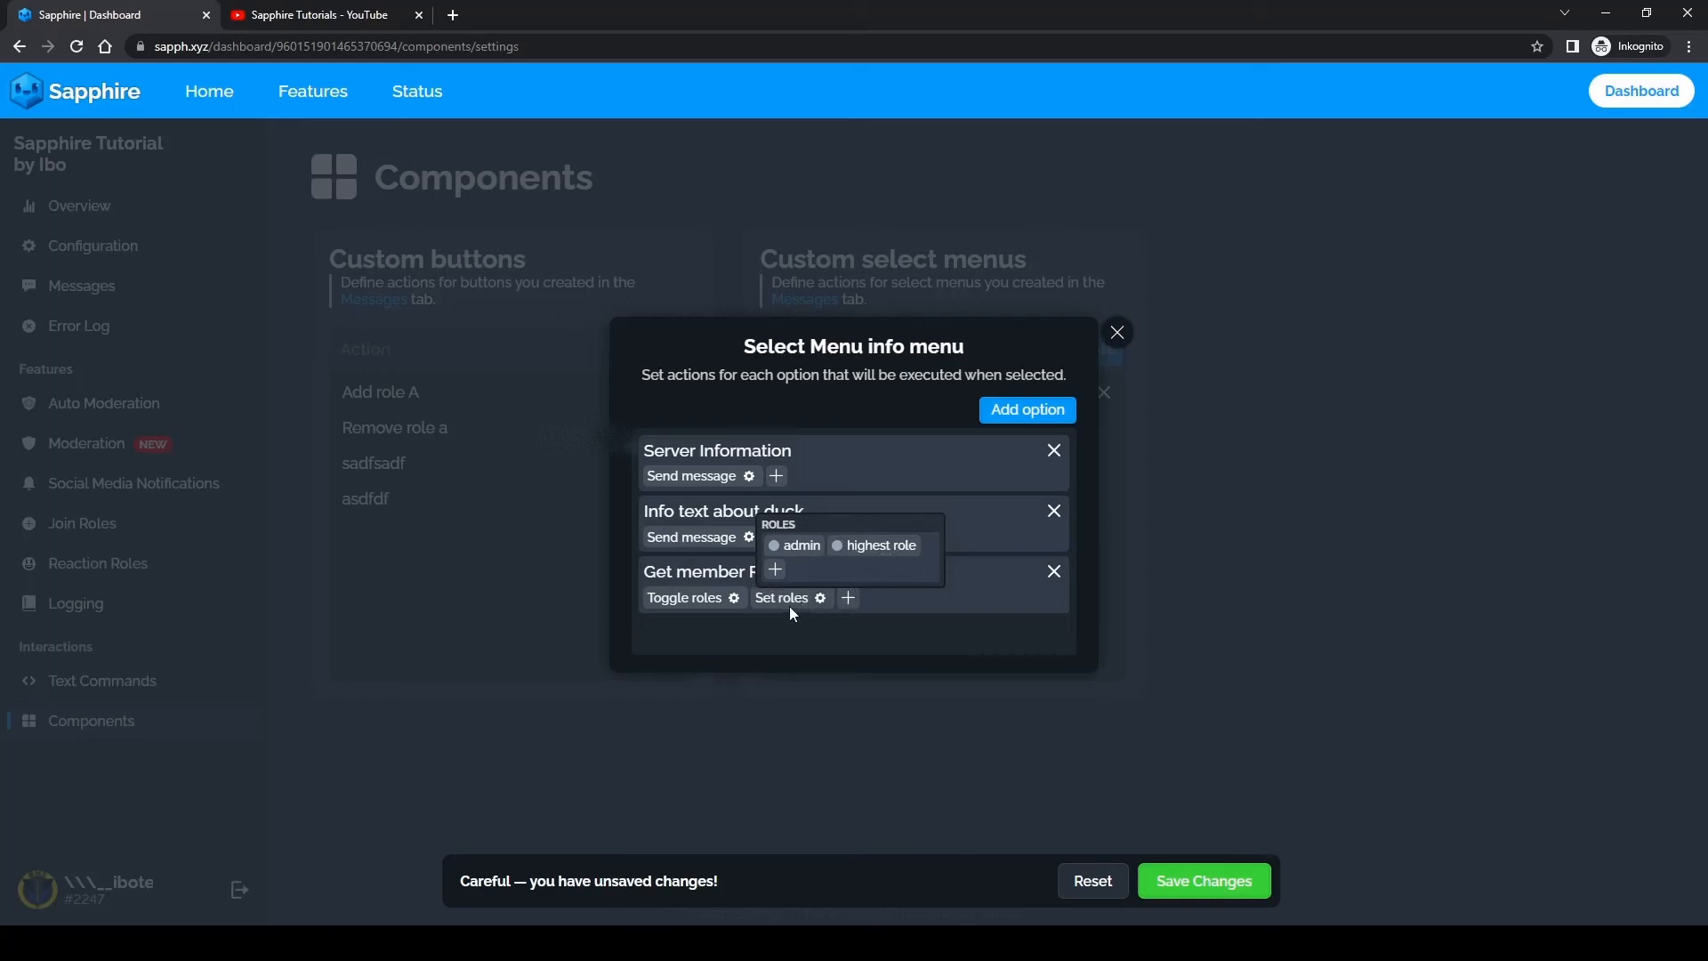
click(762, 598)
Step: Try out an Add roles action on "Get member Role." with Sapphire and one more role, and remove the roles and the action
click(761, 597)
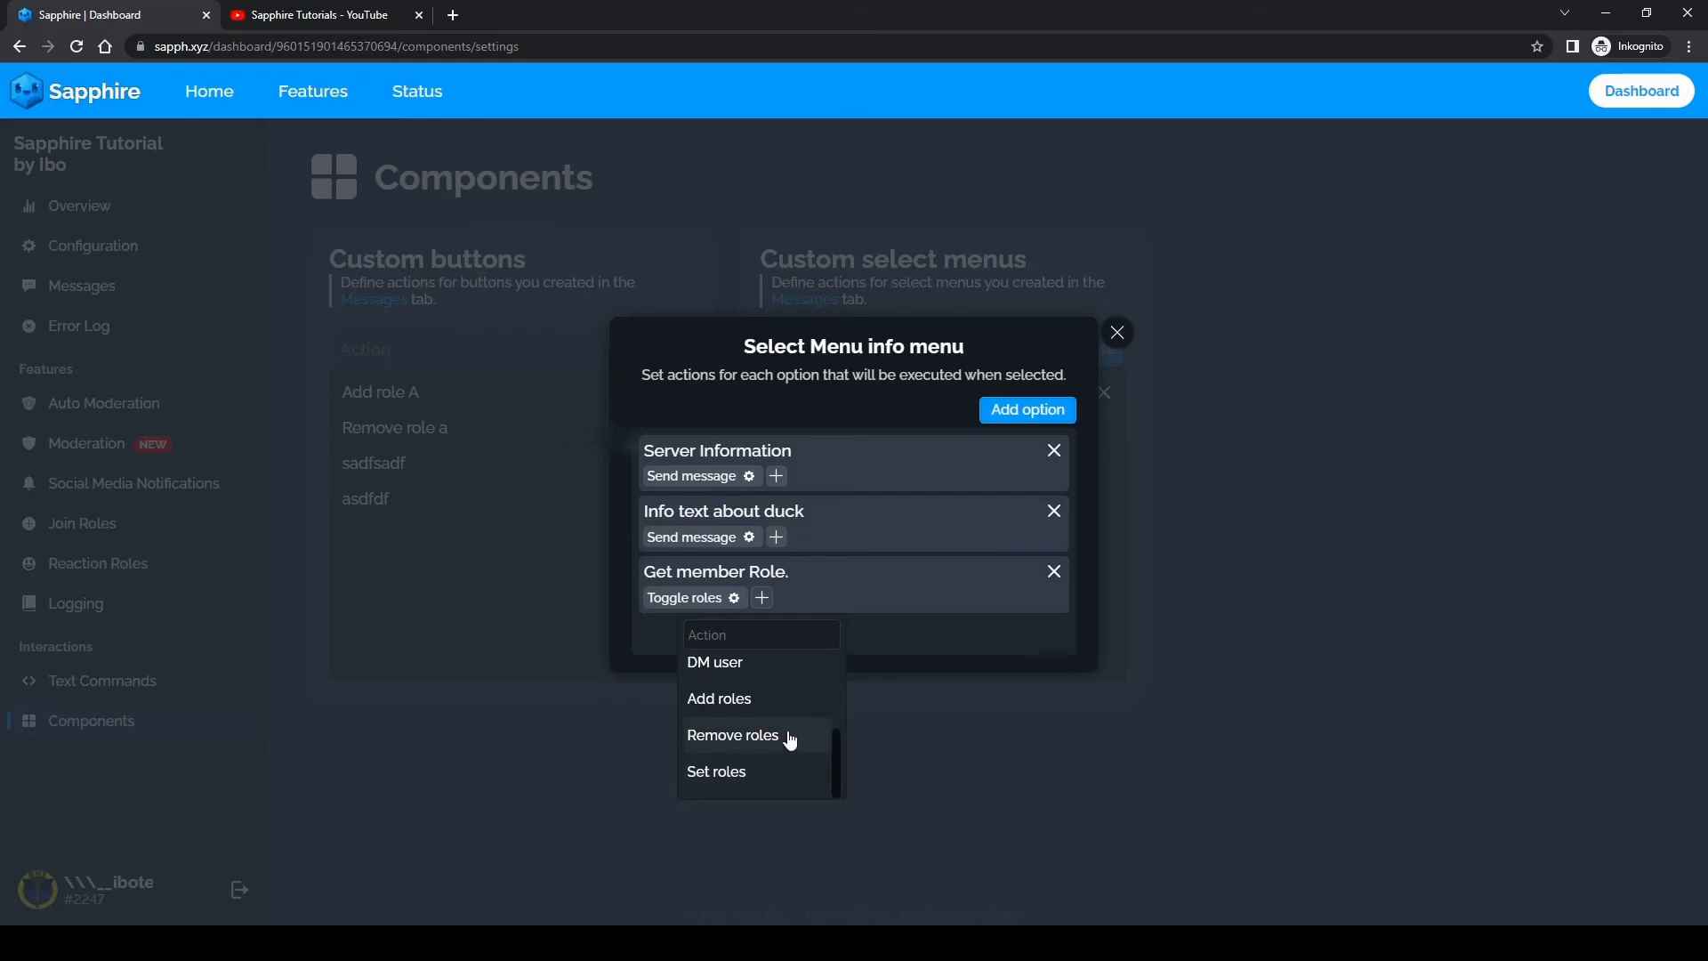
scroll(770, 706, up, 1)
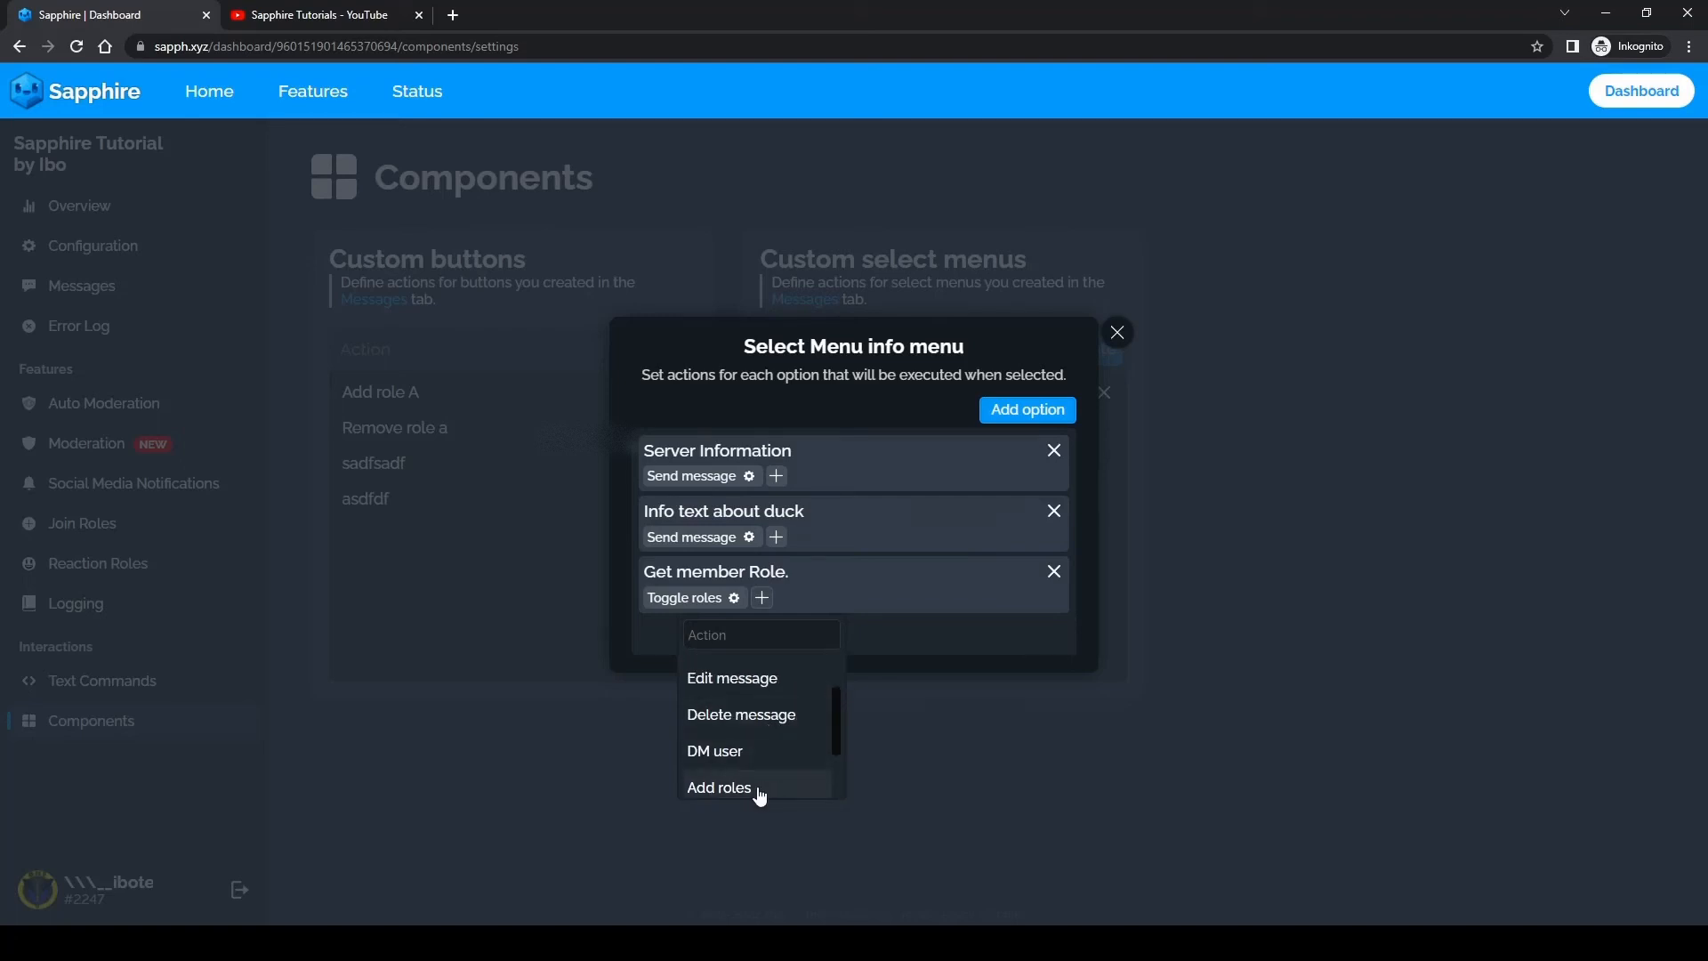
click(761, 789)
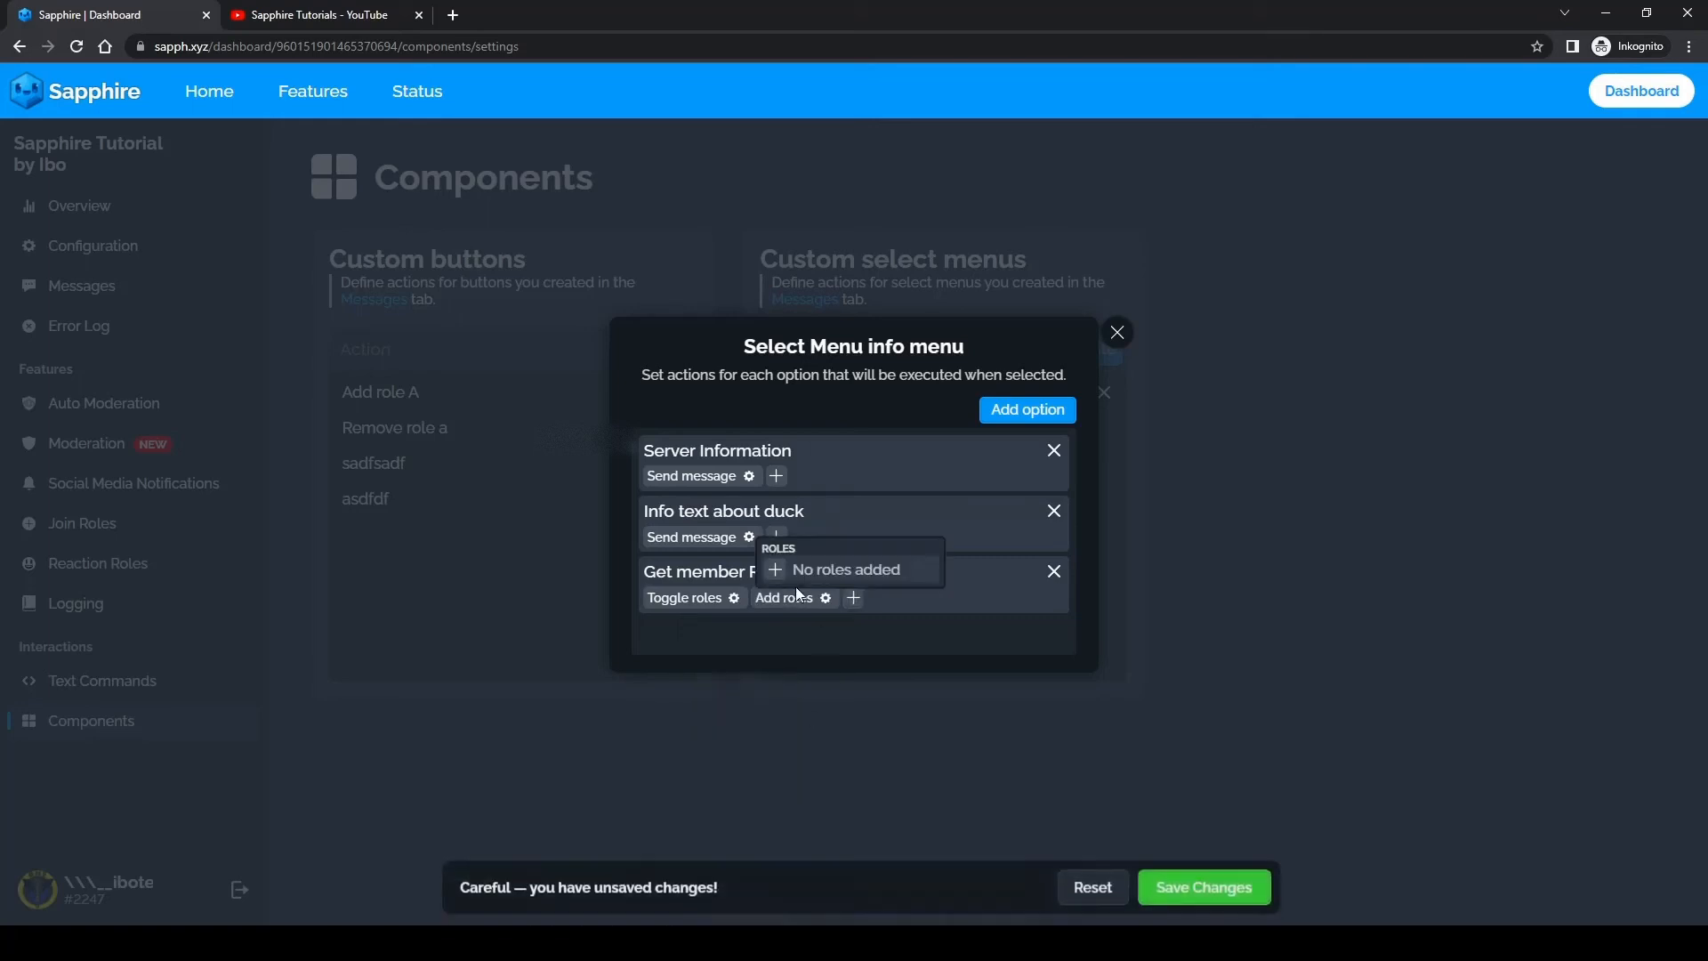
click(775, 571)
click(756, 676)
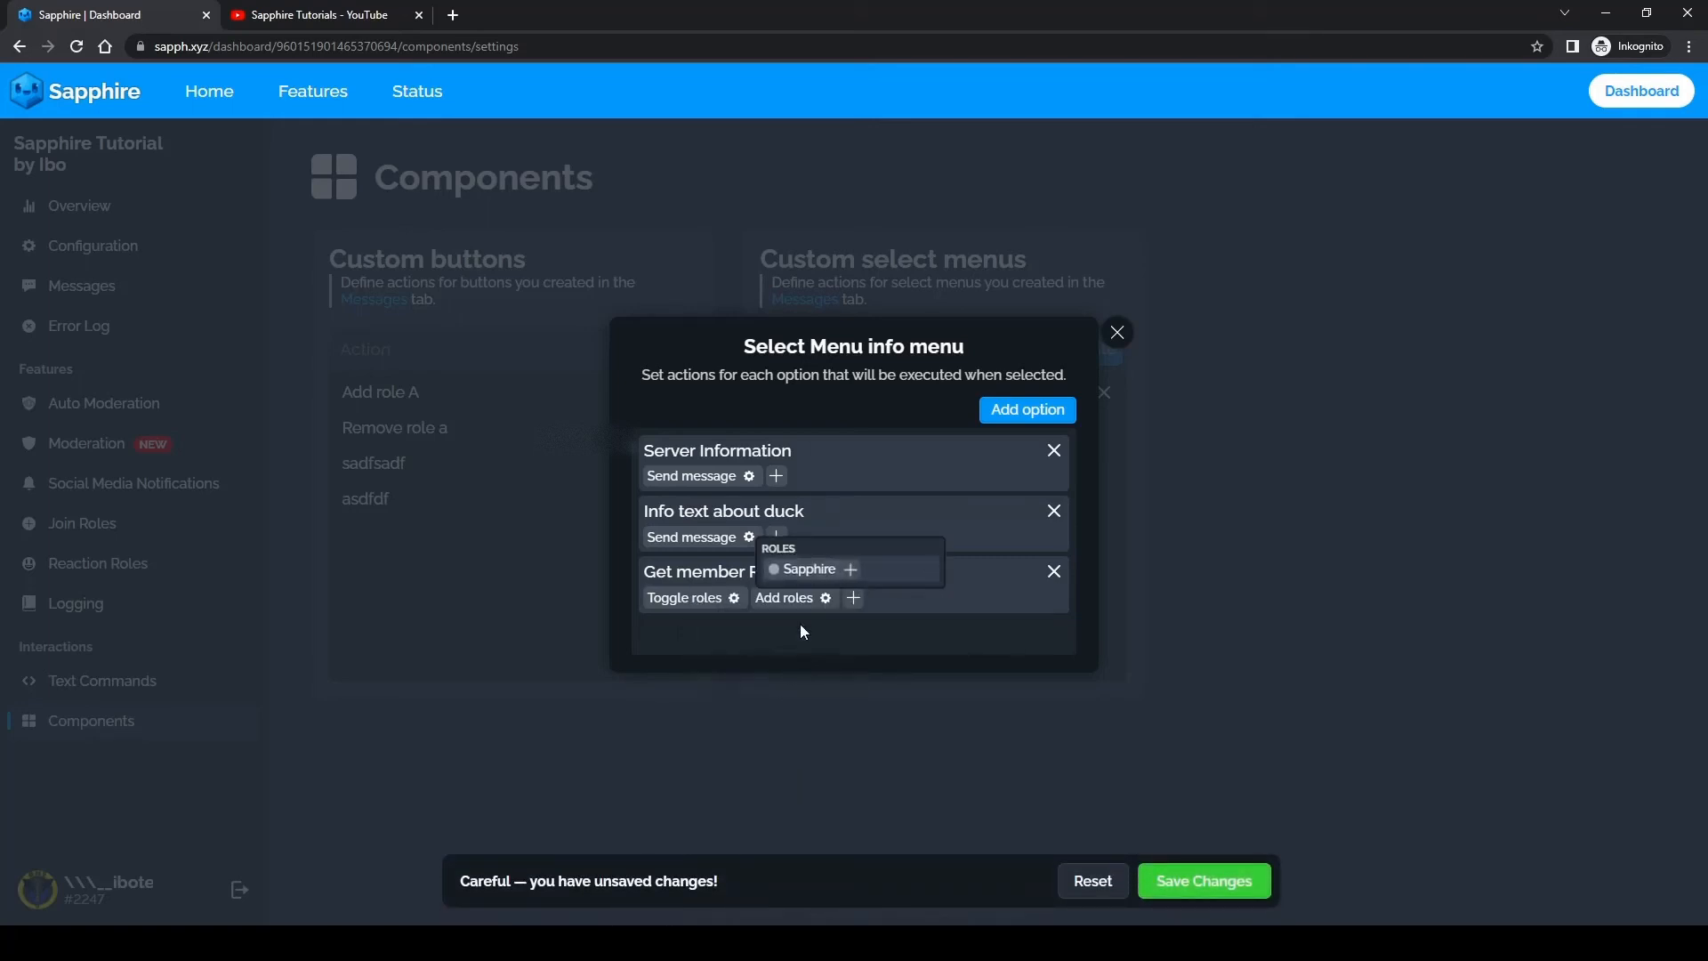
click(854, 572)
click(824, 683)
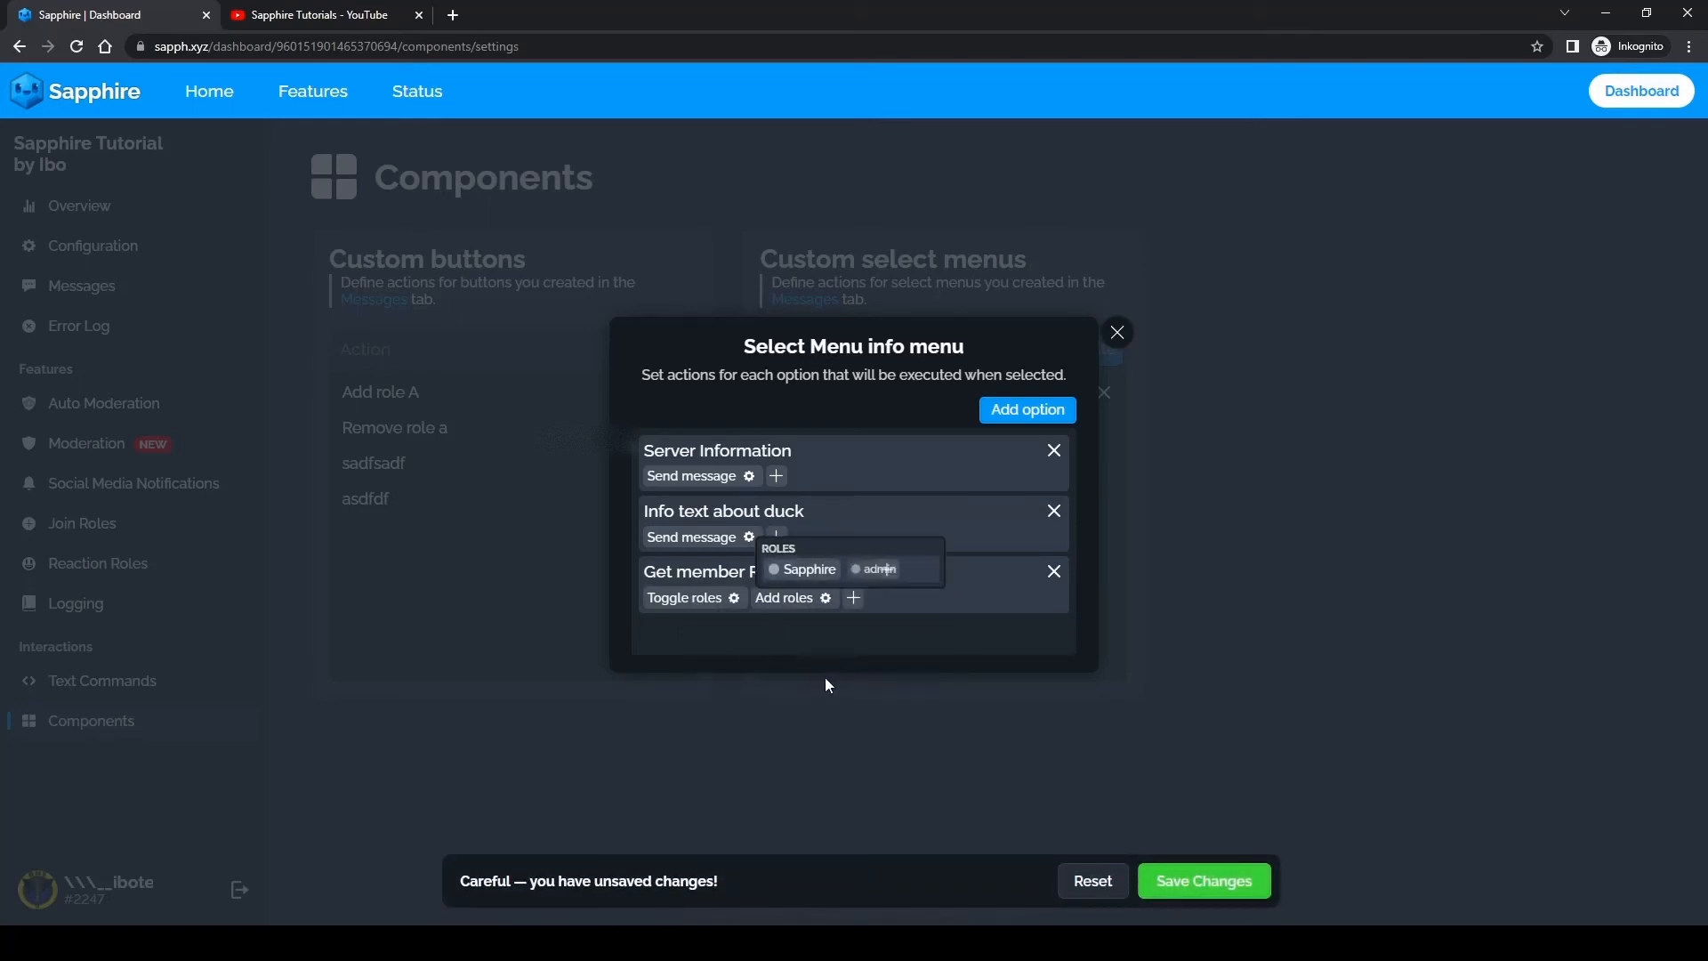
click(774, 570)
click(776, 567)
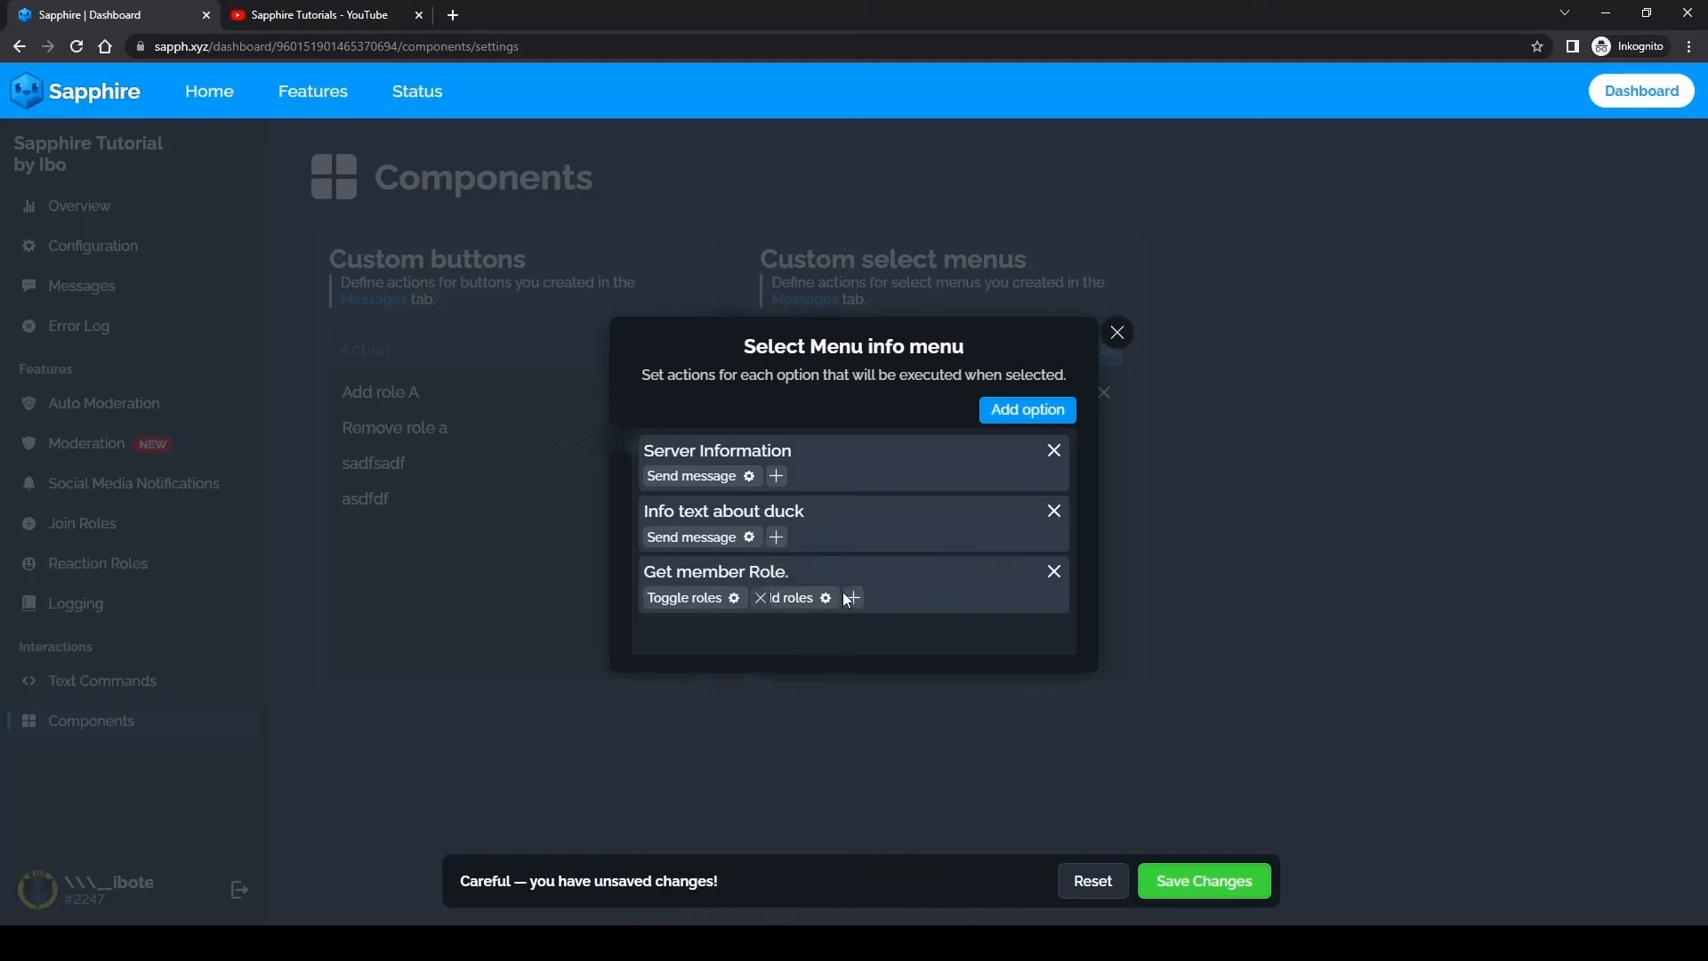
click(827, 598)
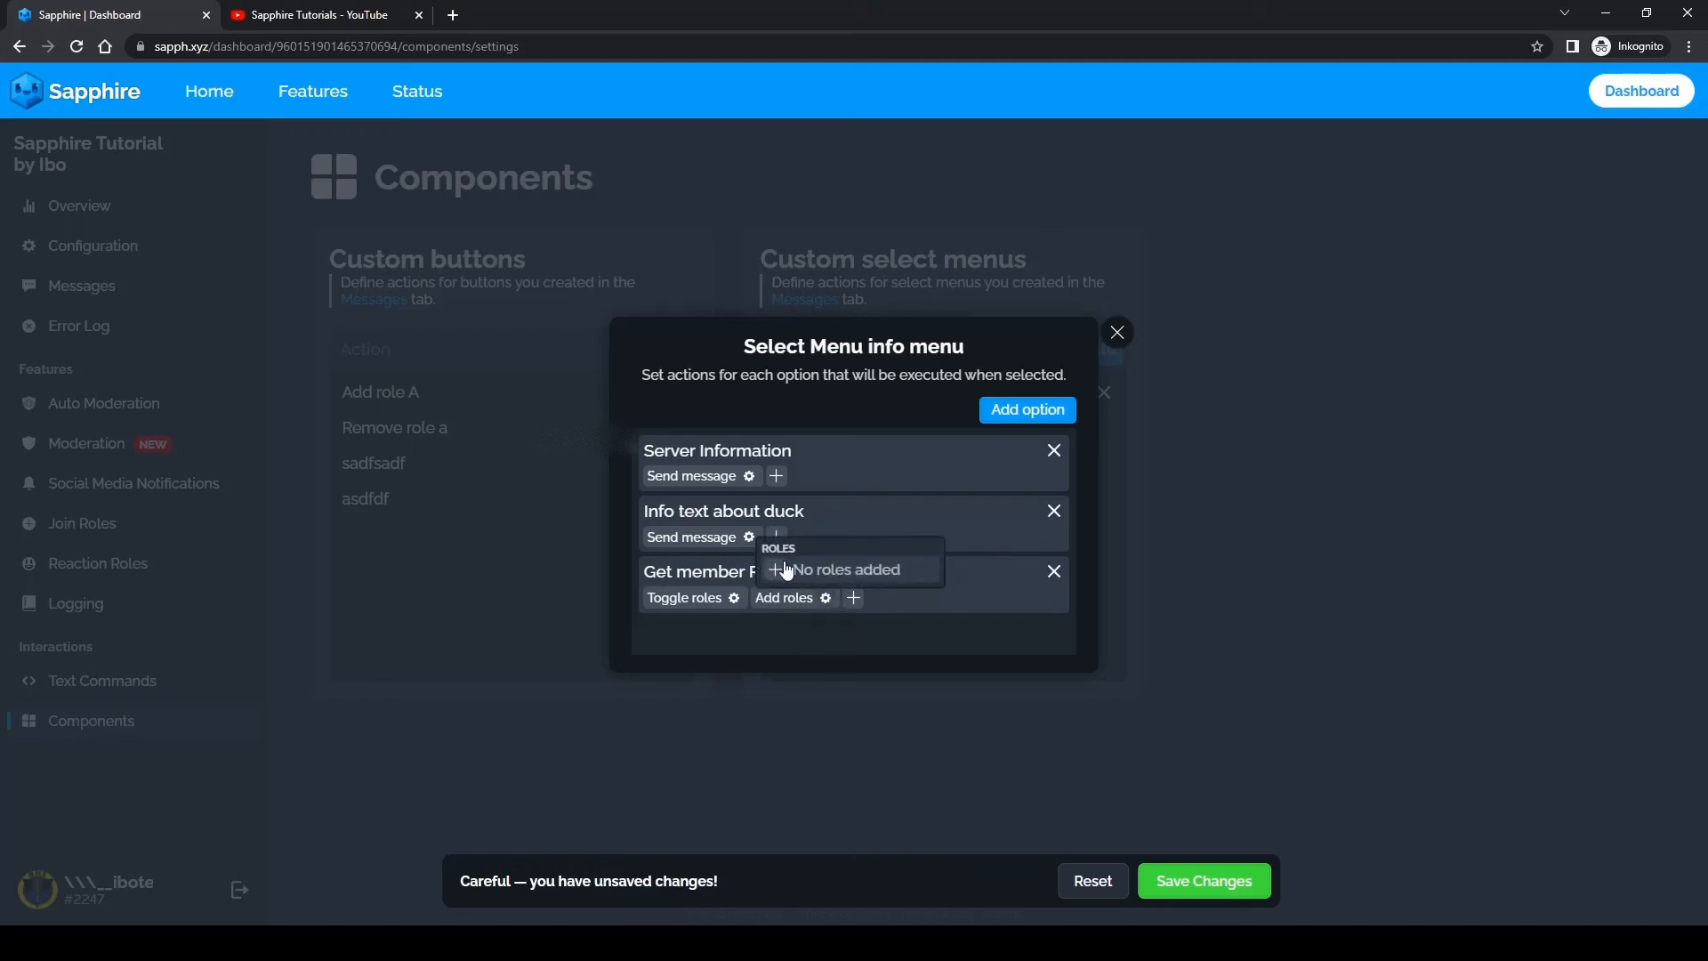
click(762, 597)
Step: Try out a DM user action on the "Get member Role." option with the "server info" template, and remove the action again
scroll(747, 723, down, 1)
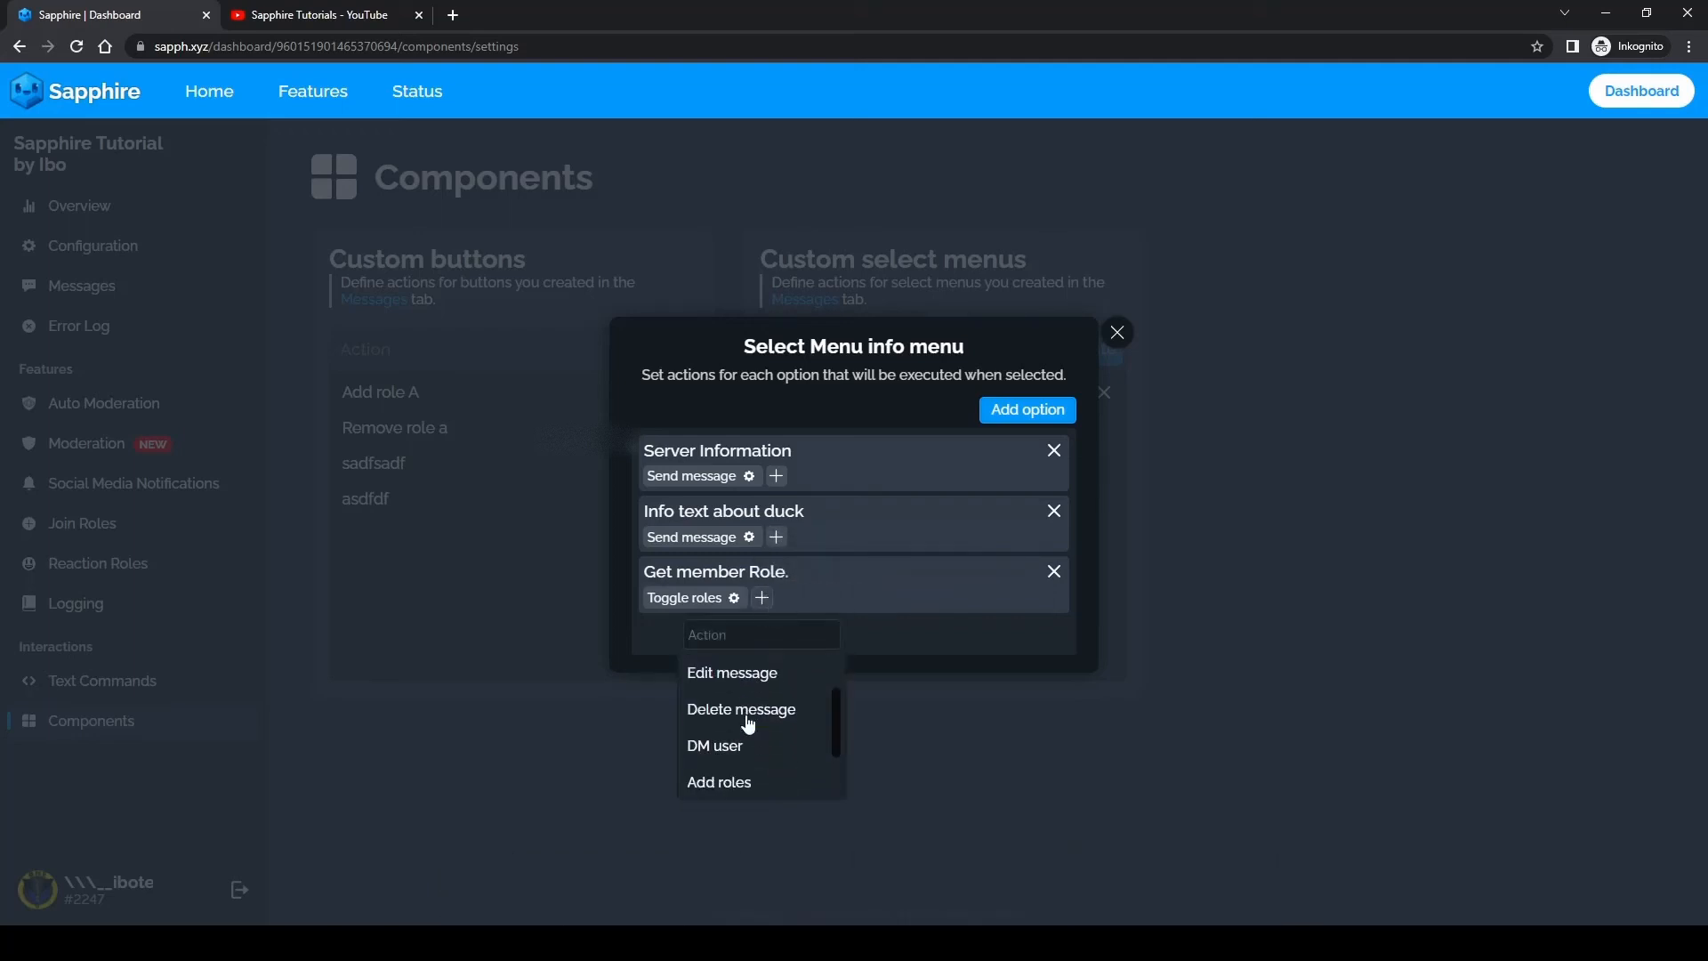
scroll(752, 738, down, 1)
scroll(760, 725, up, 1)
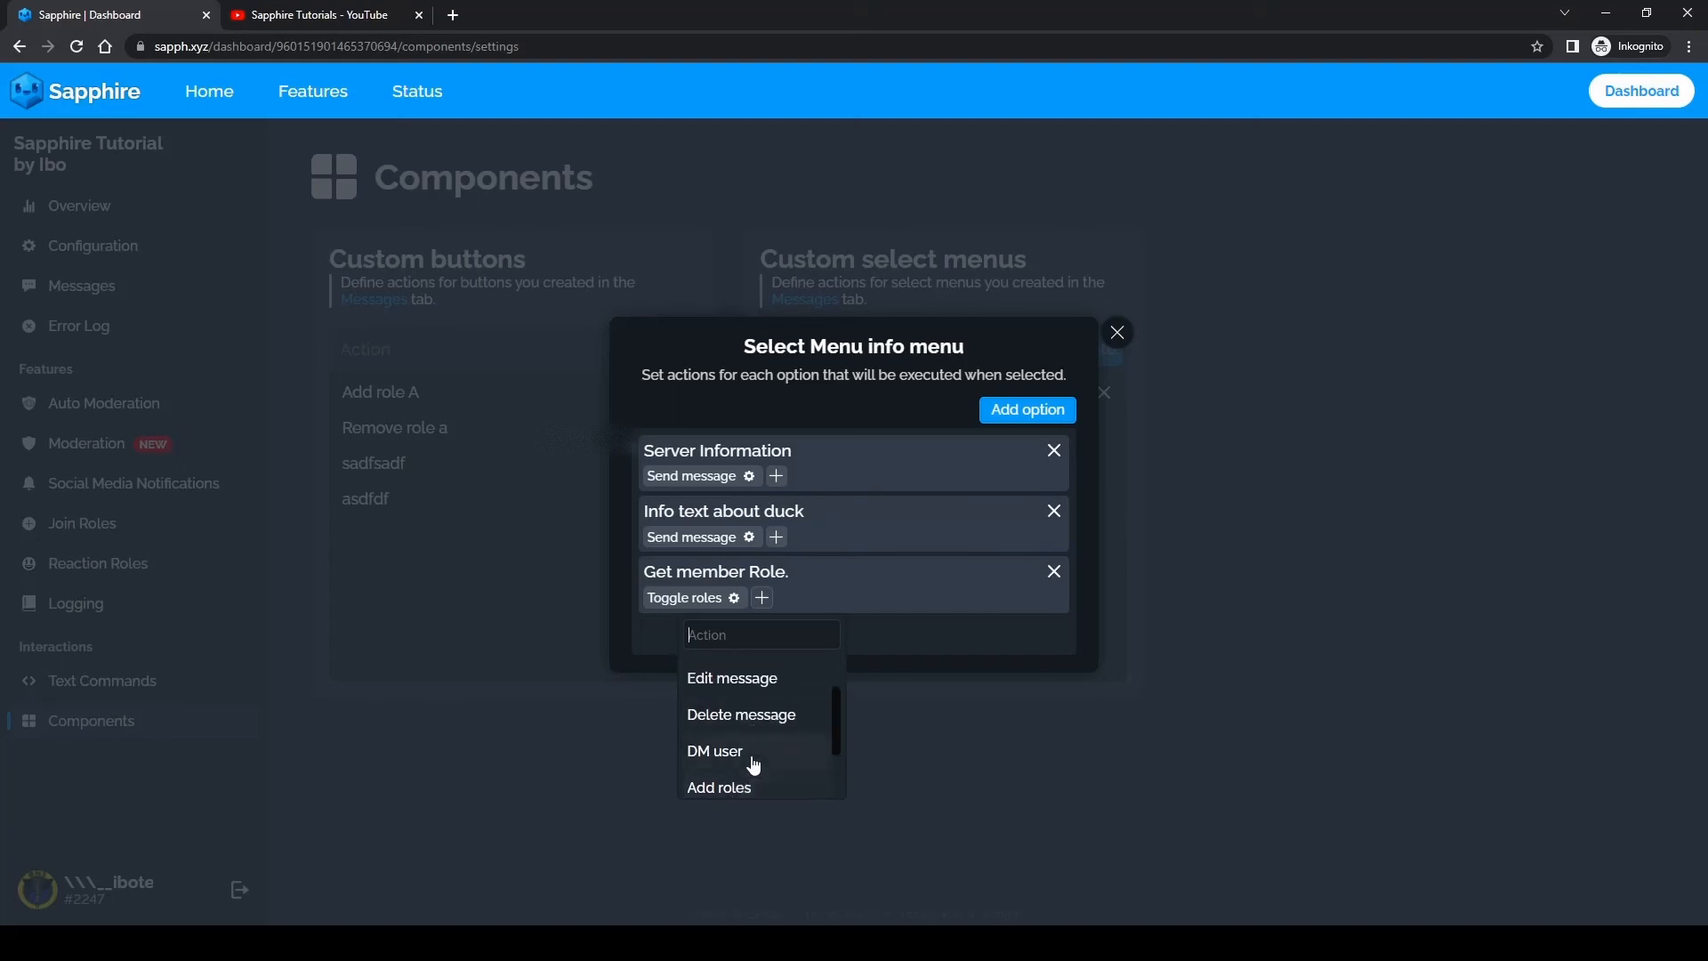
click(756, 753)
click(824, 566)
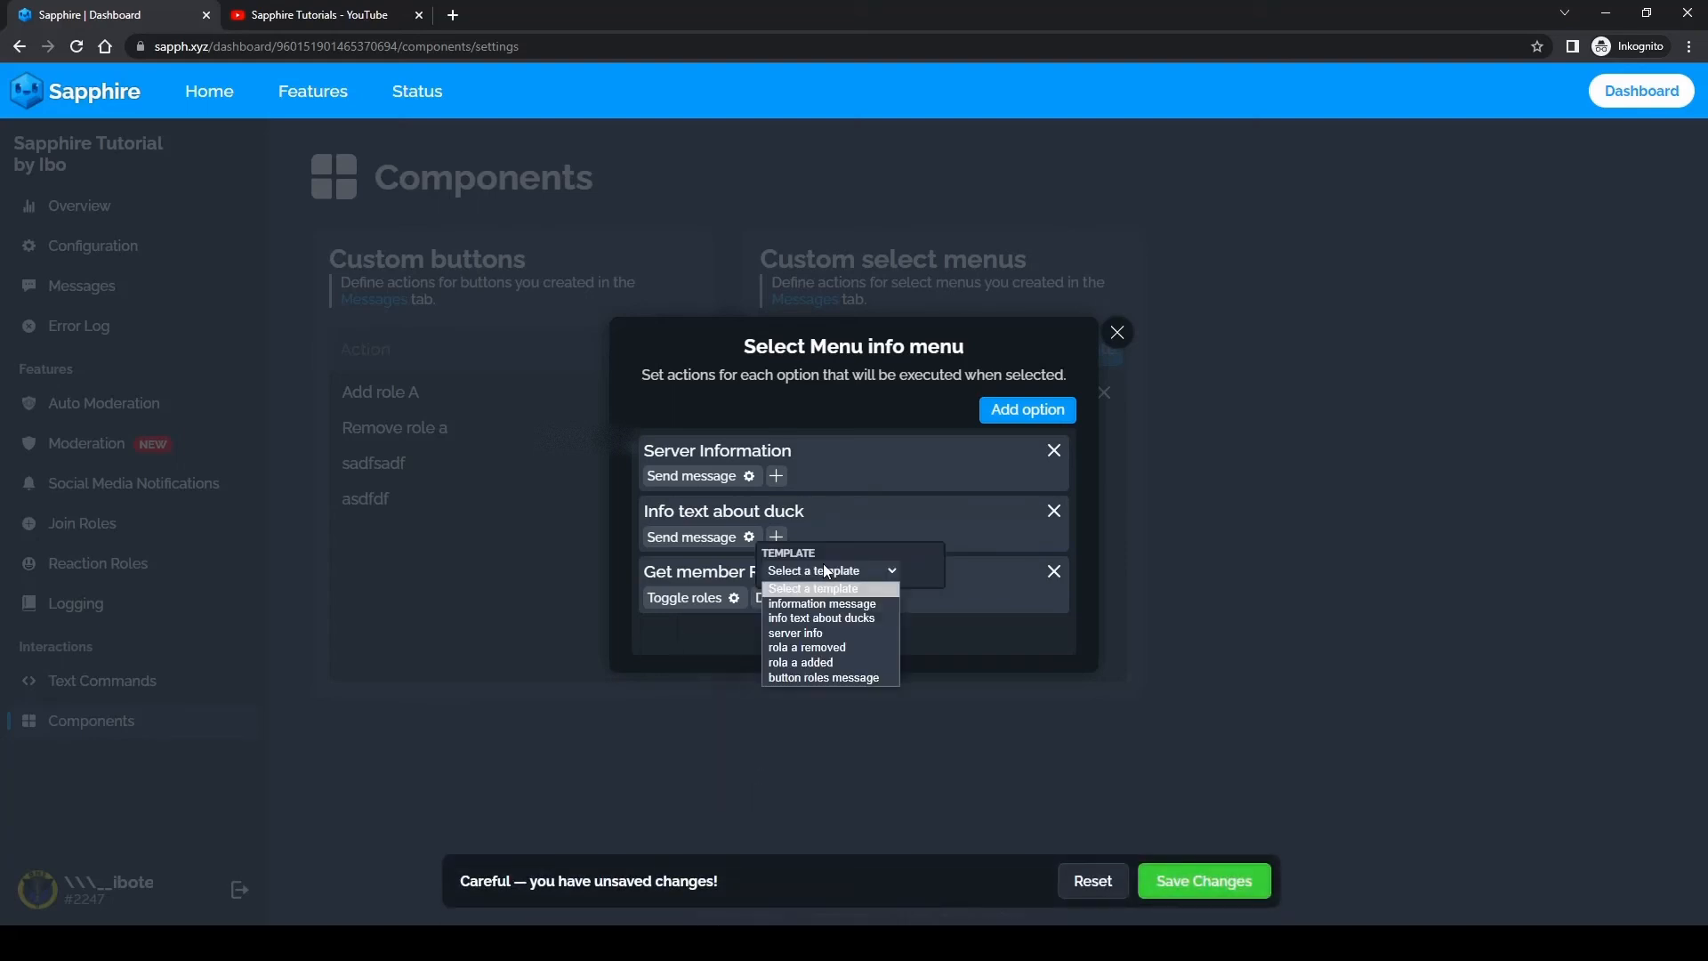
click(827, 633)
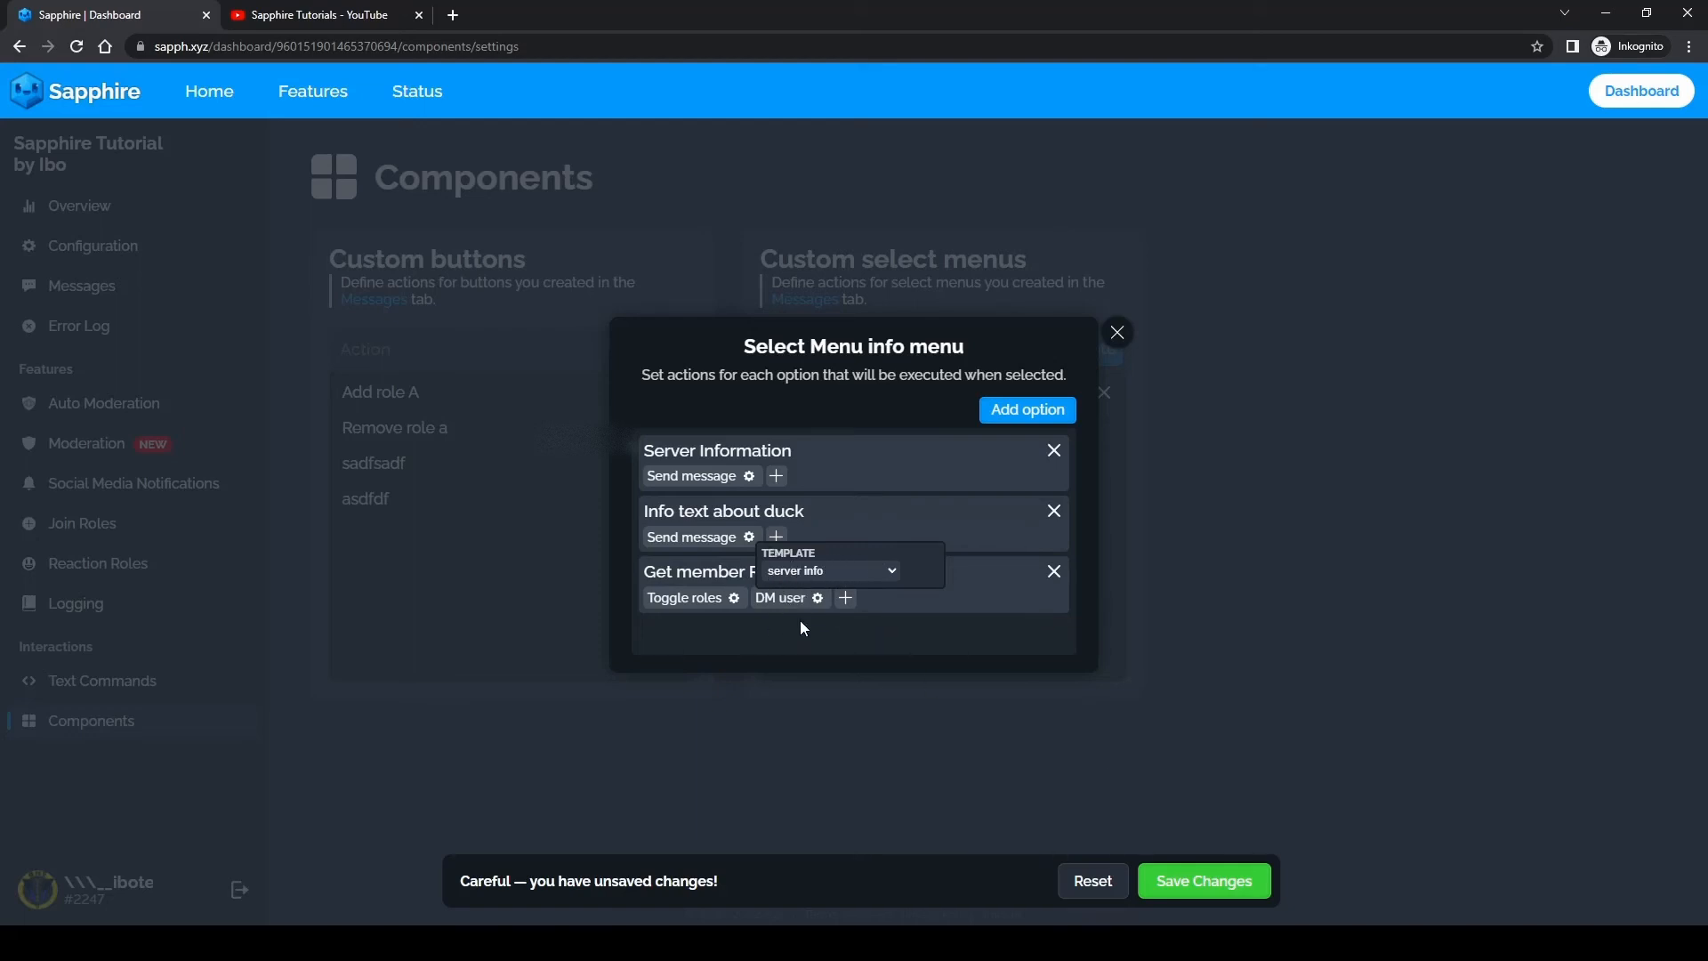
click(798, 570)
click(895, 628)
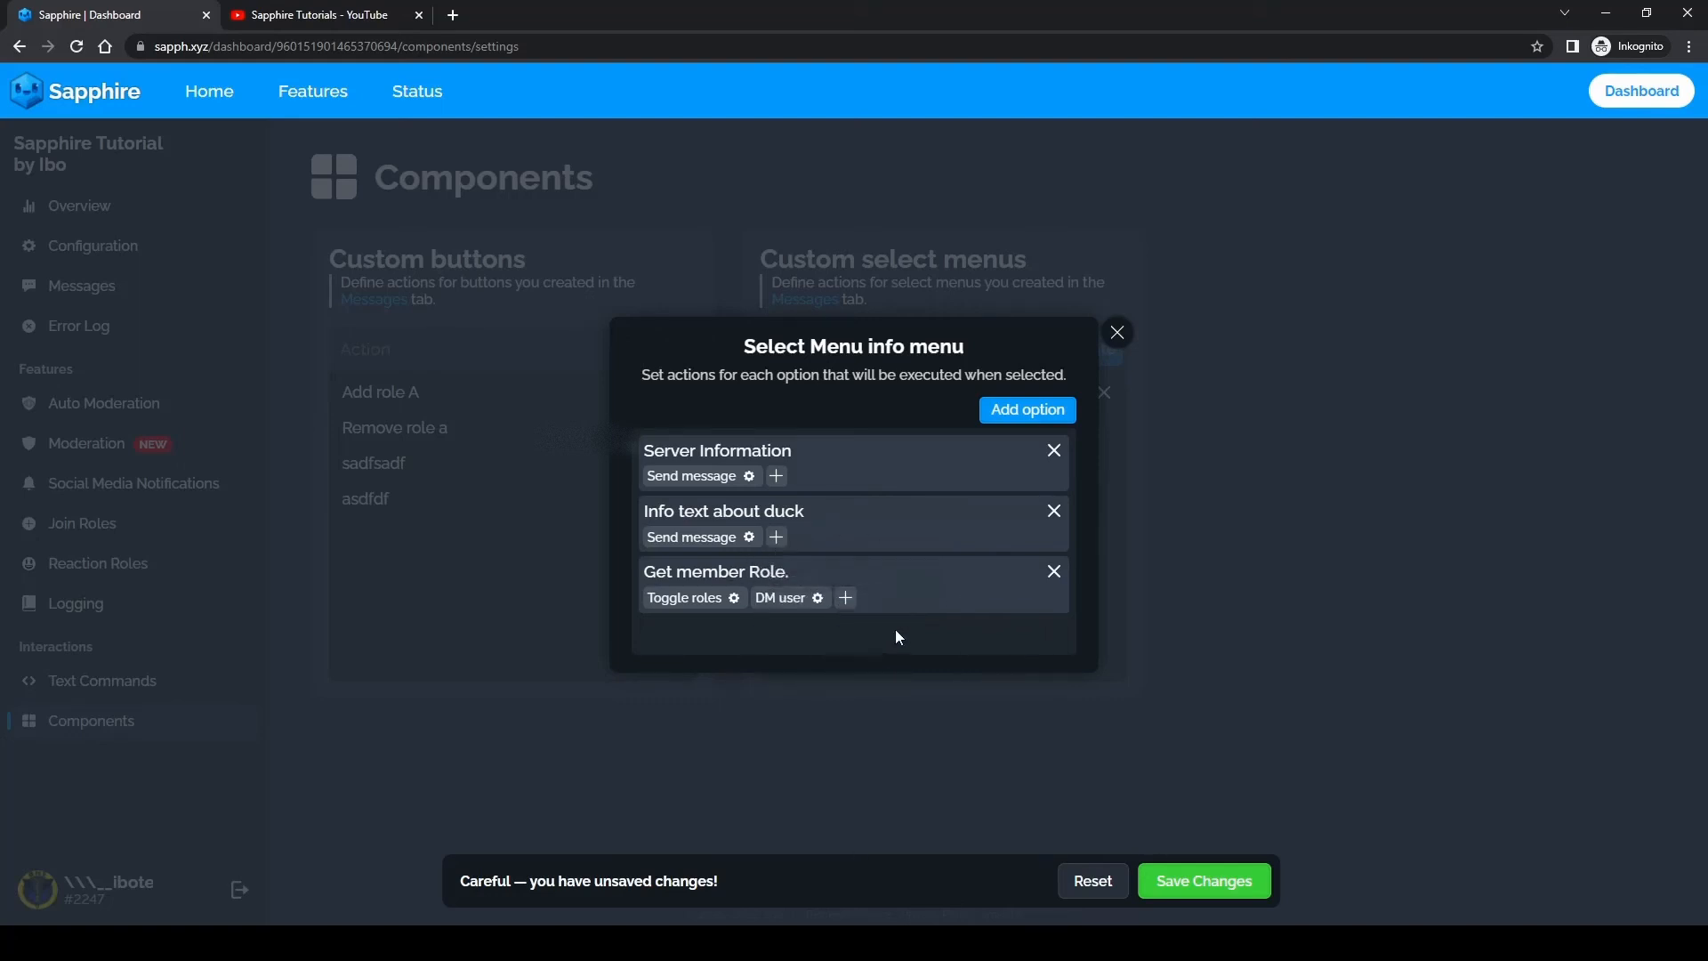
click(798, 600)
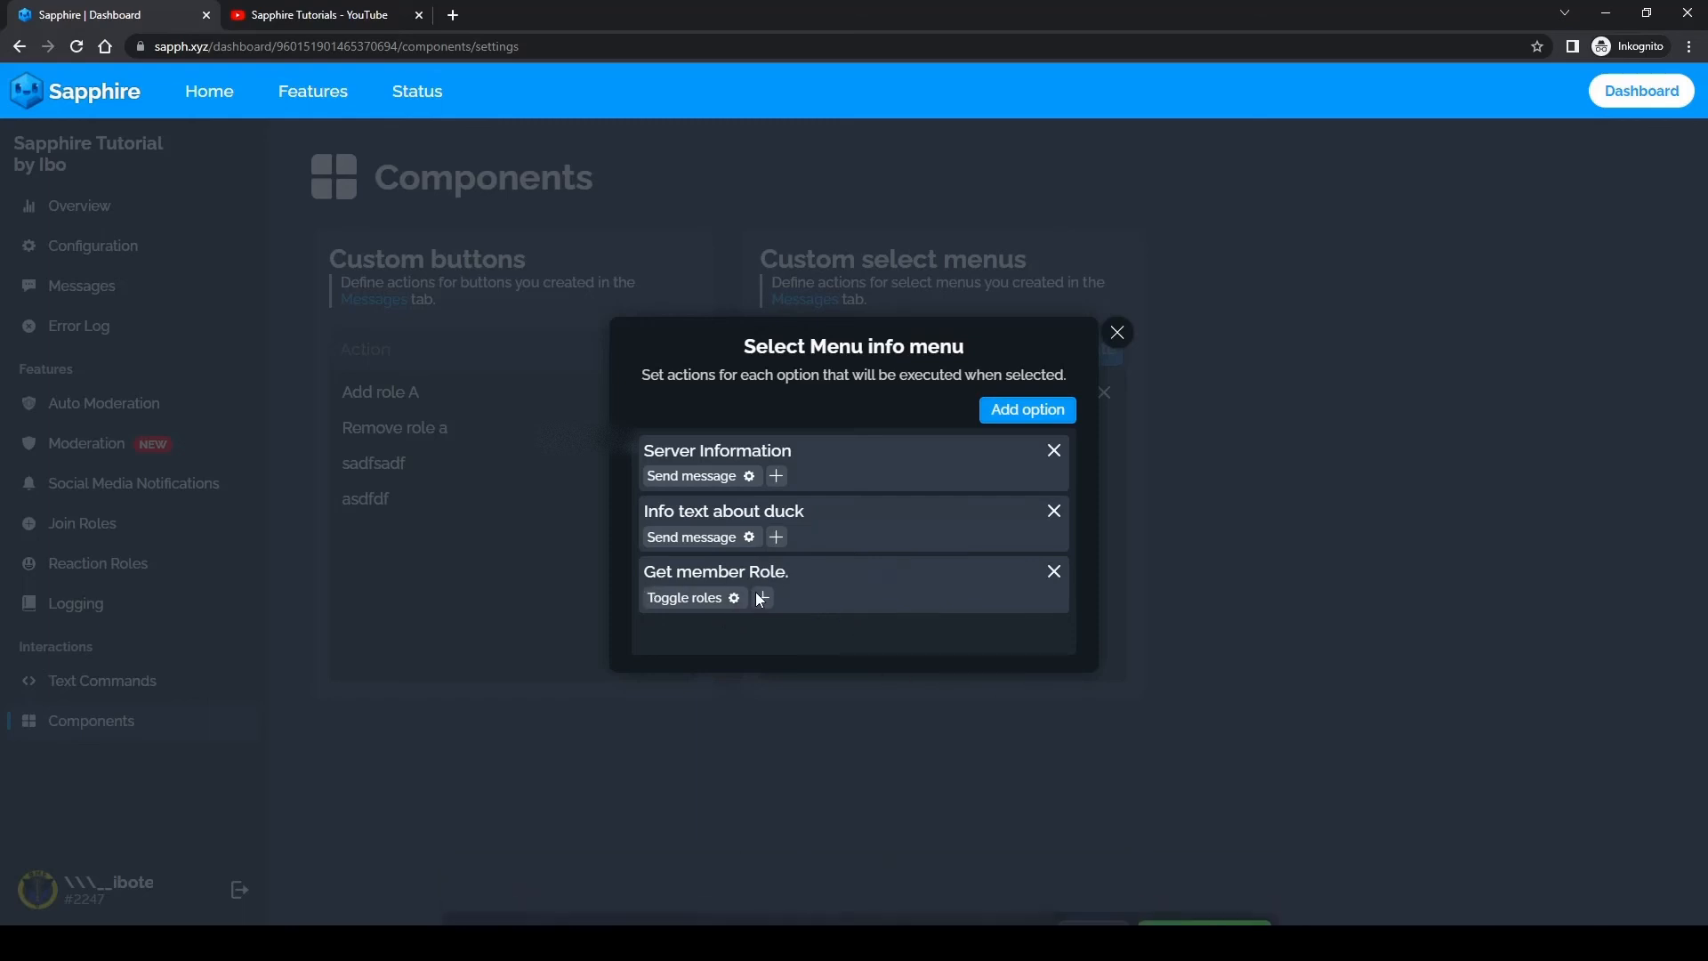
Step: Add a Delete message action to the "Get member Role." option and save the changes
click(762, 598)
scroll(765, 725, down, 2)
scroll(754, 760, up, 2)
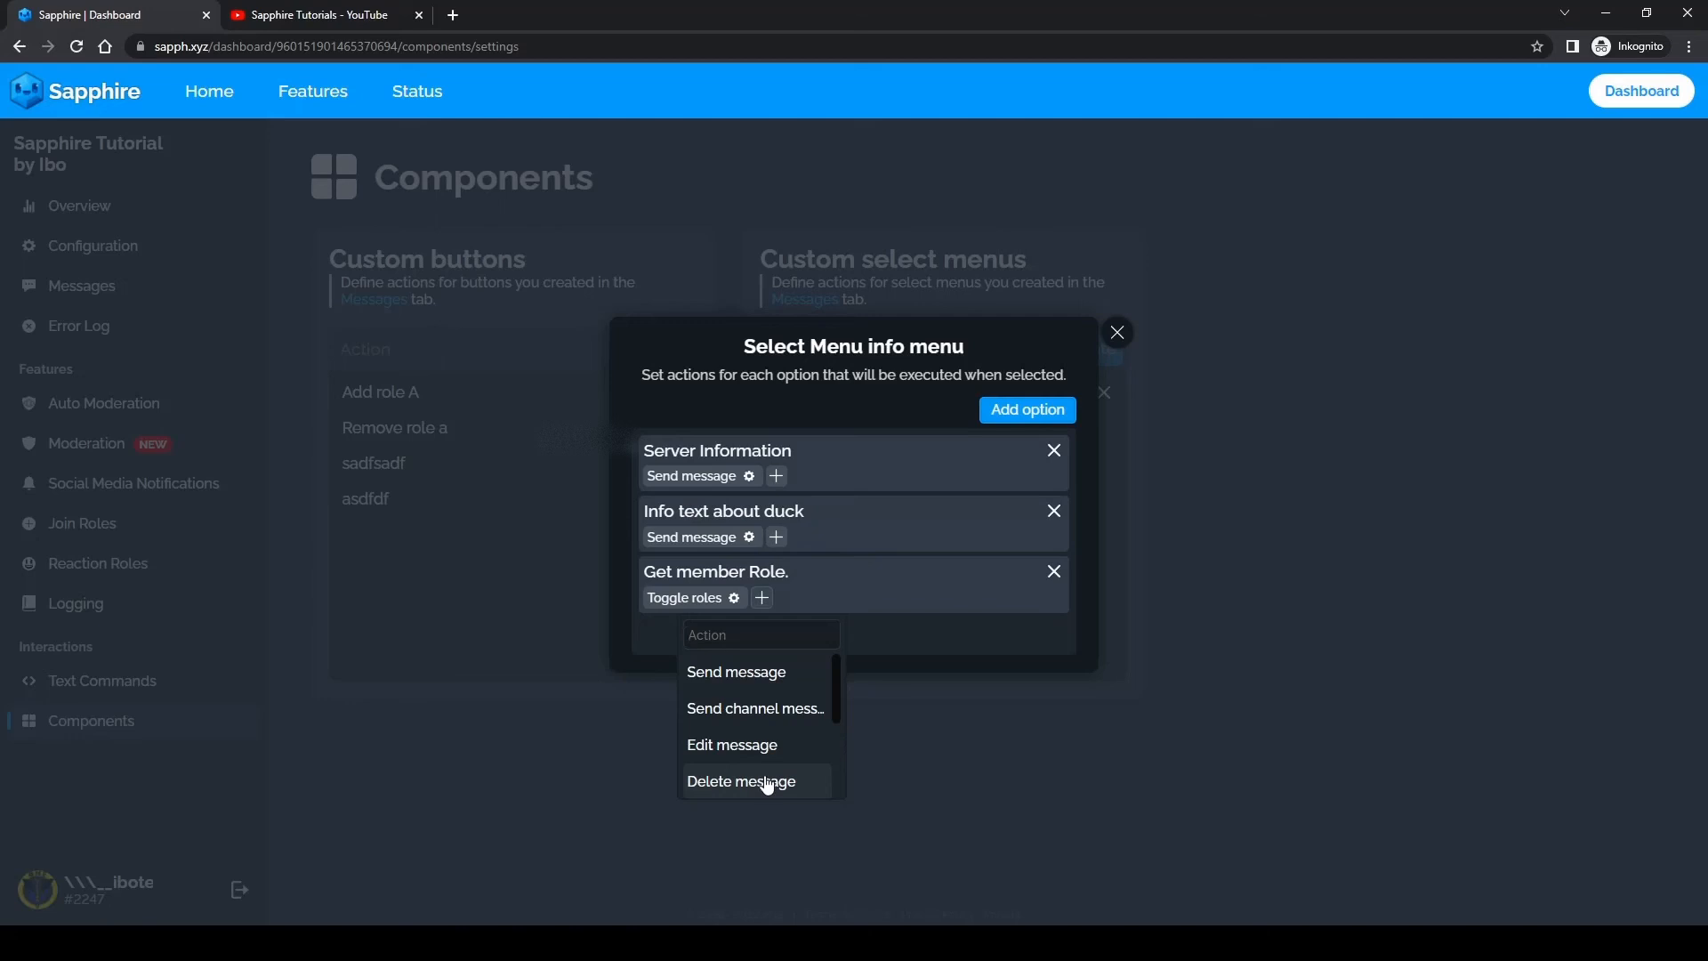
click(767, 783)
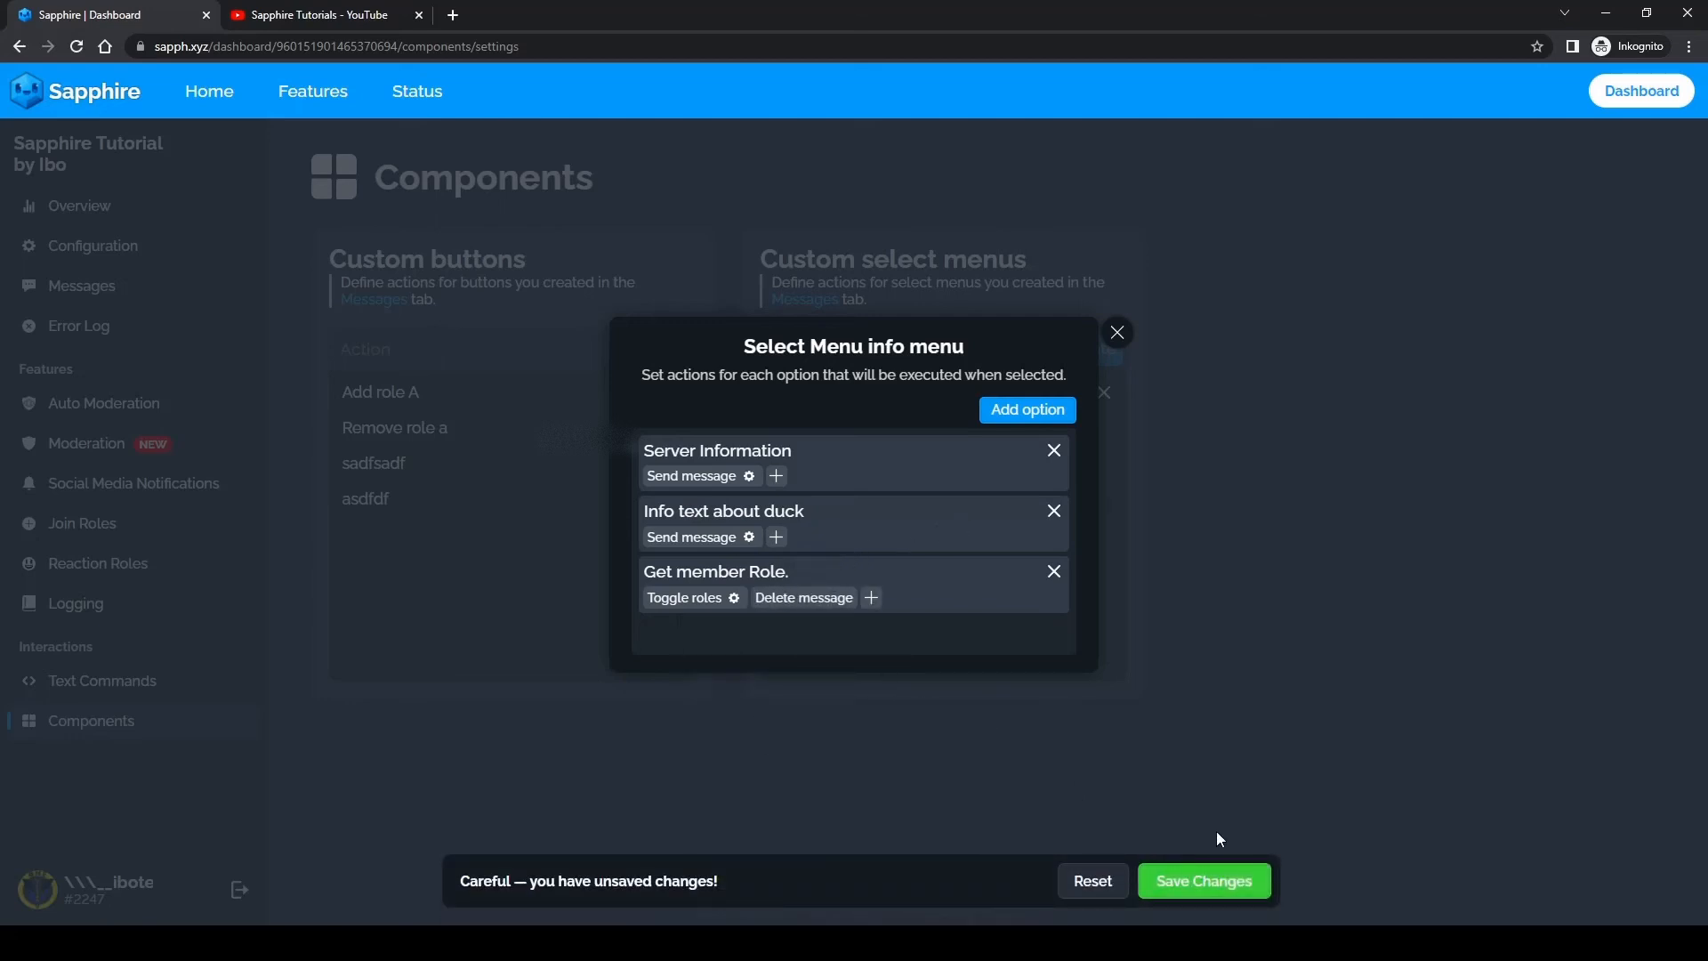
click(1210, 894)
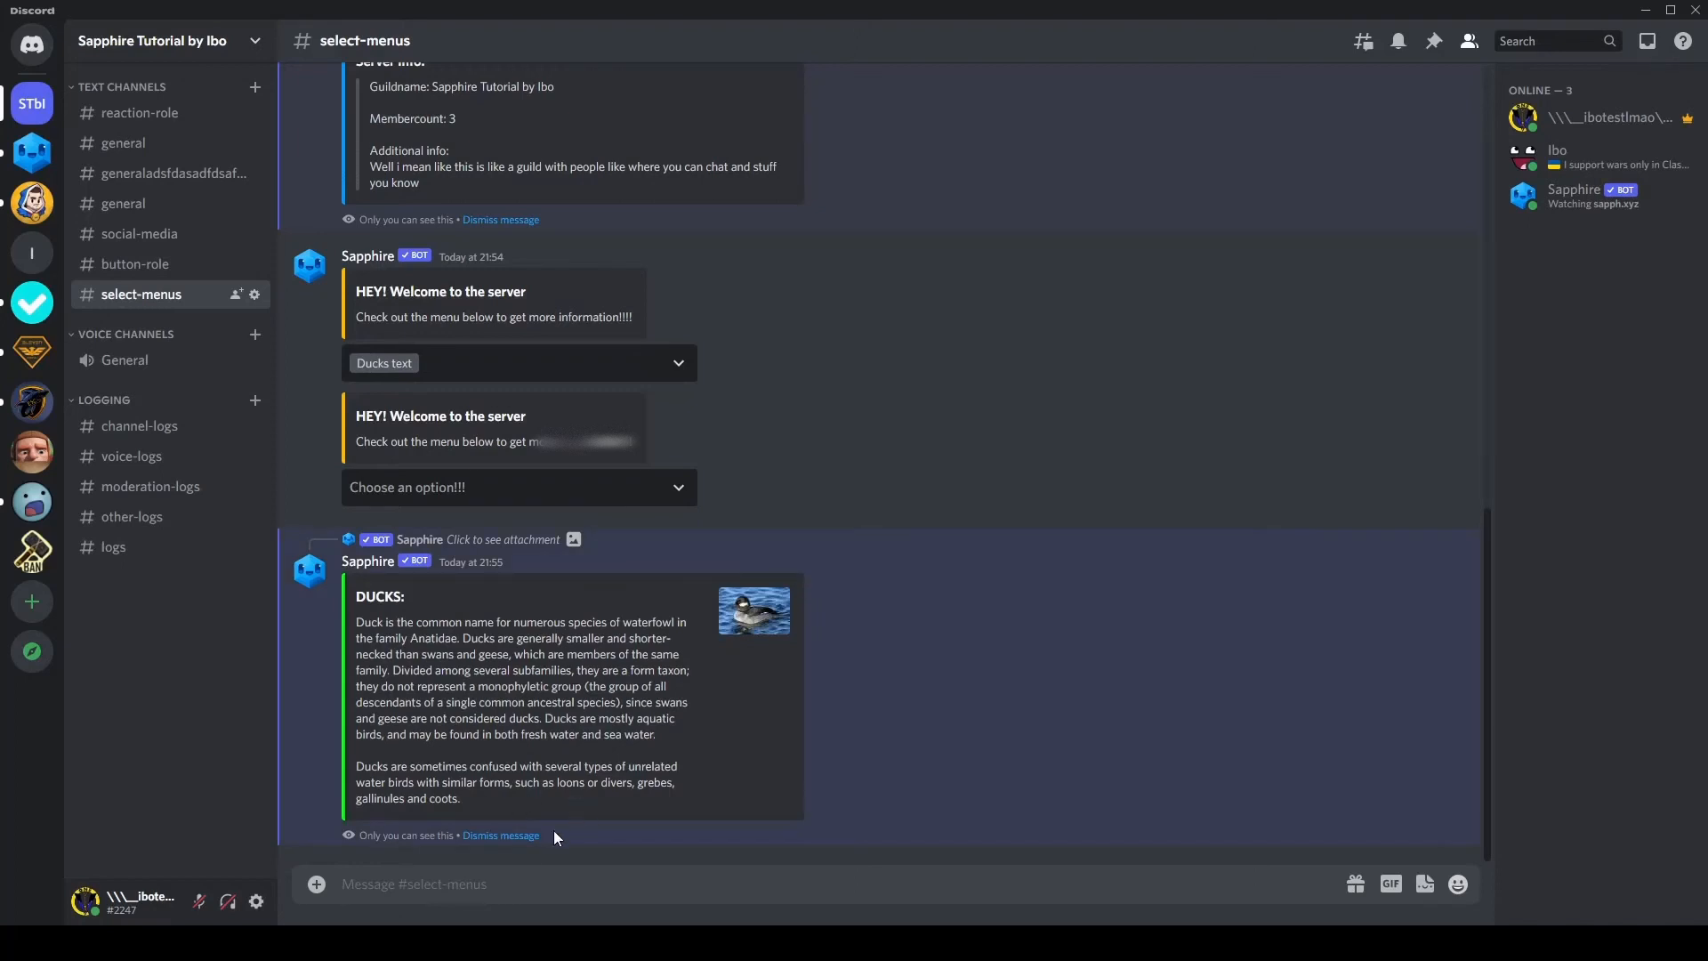
Step: In Discord, submit "Get the member role!!" and "Ducks text" in the newest menu, dismiss the ducks reply and return to the Sapphire dashboard
click(511, 836)
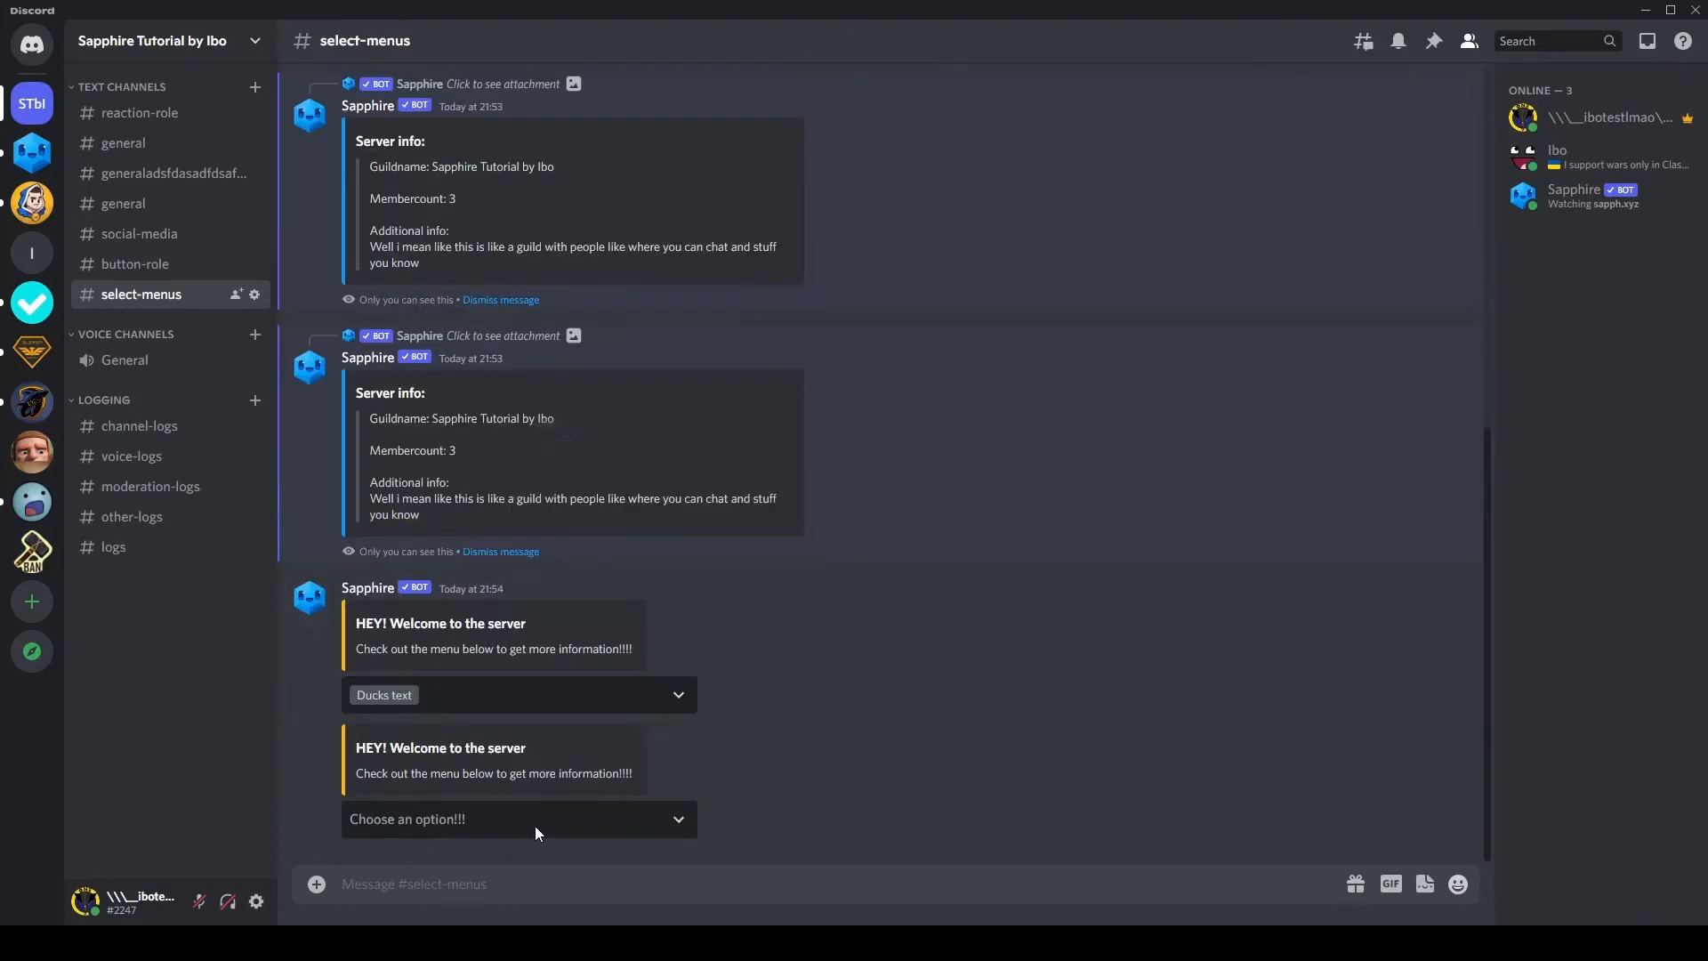
click(483, 817)
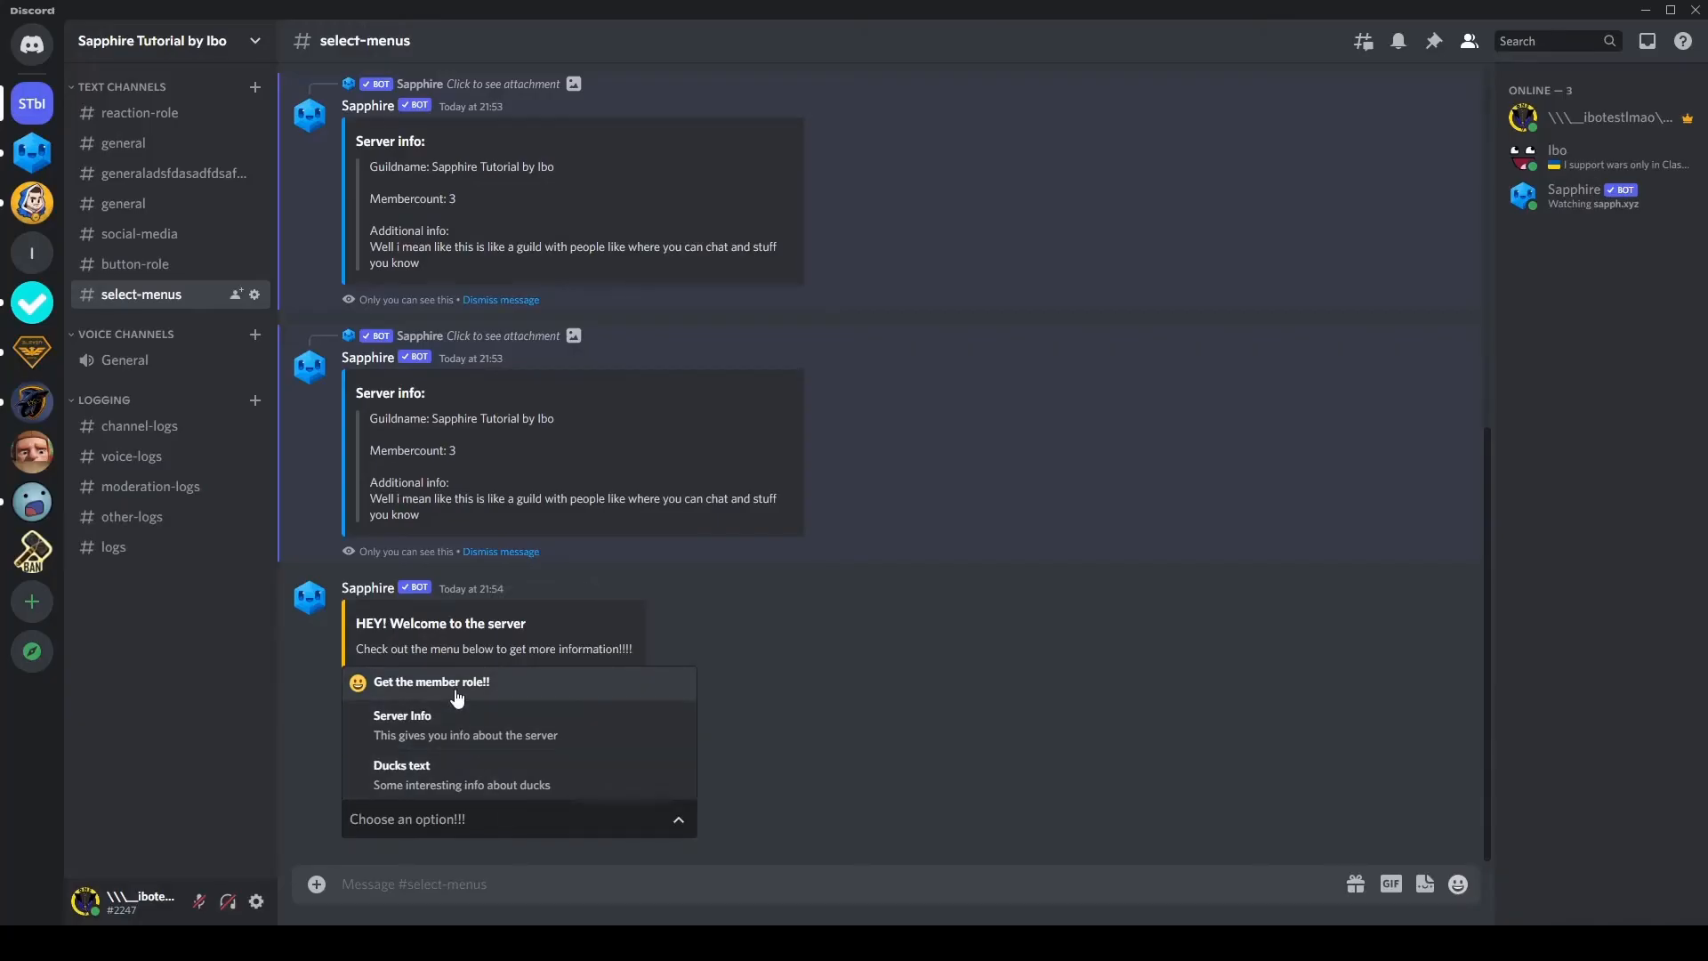
click(458, 690)
click(462, 774)
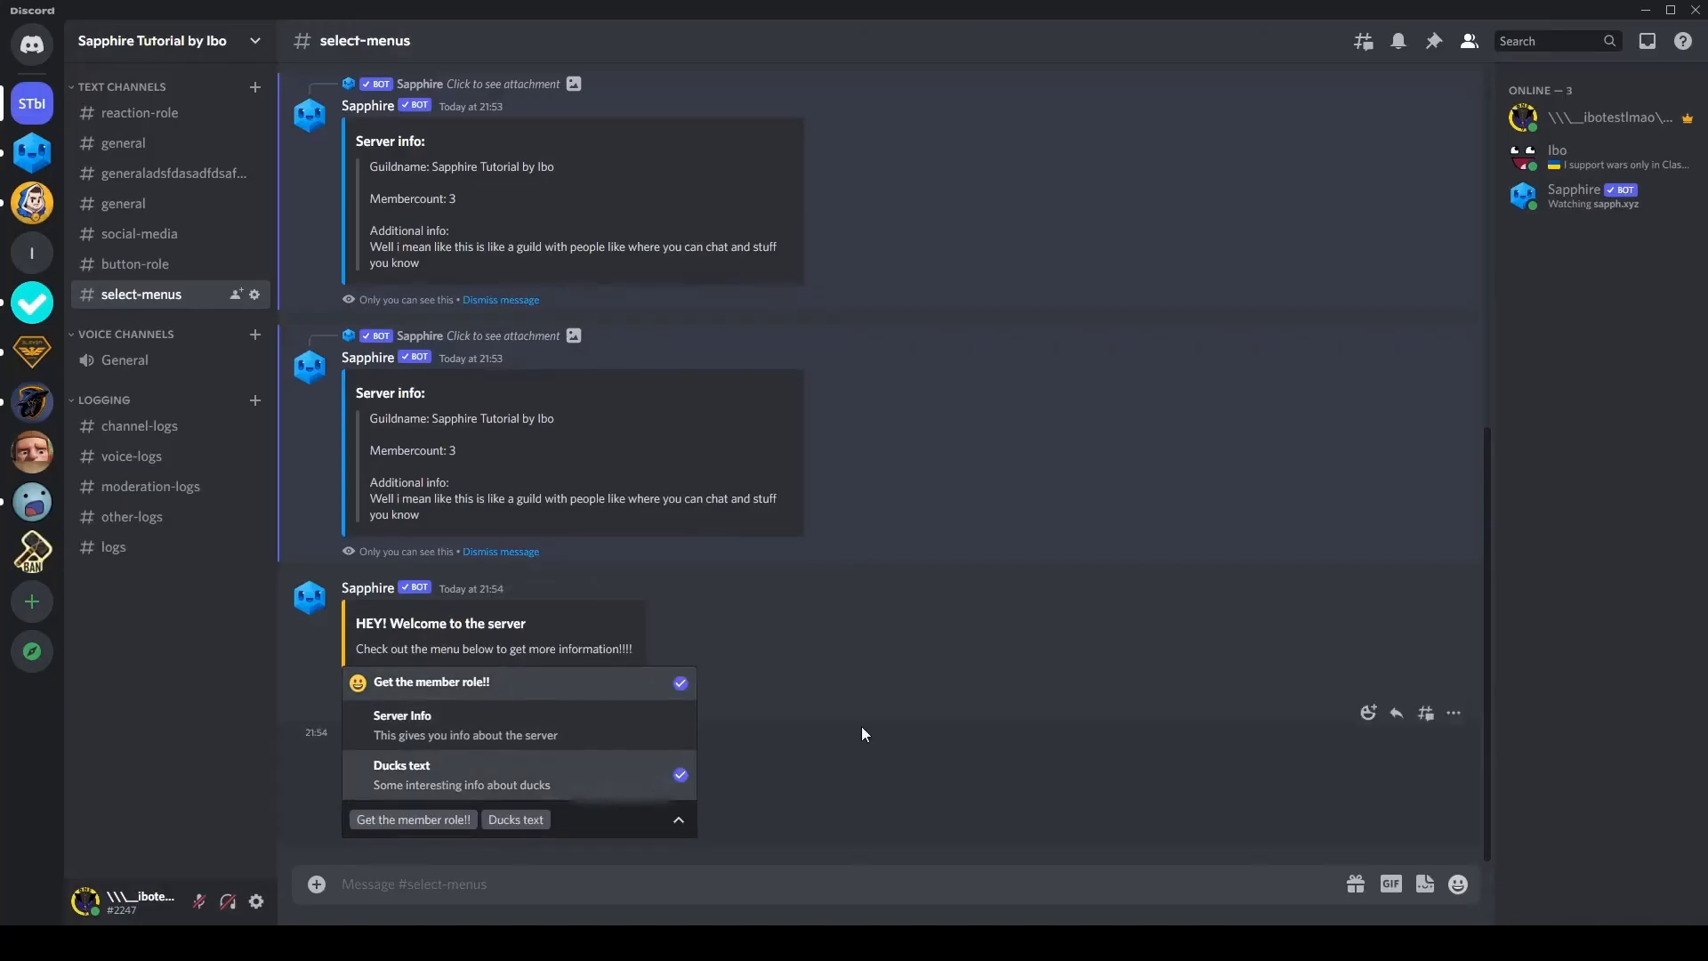
click(857, 723)
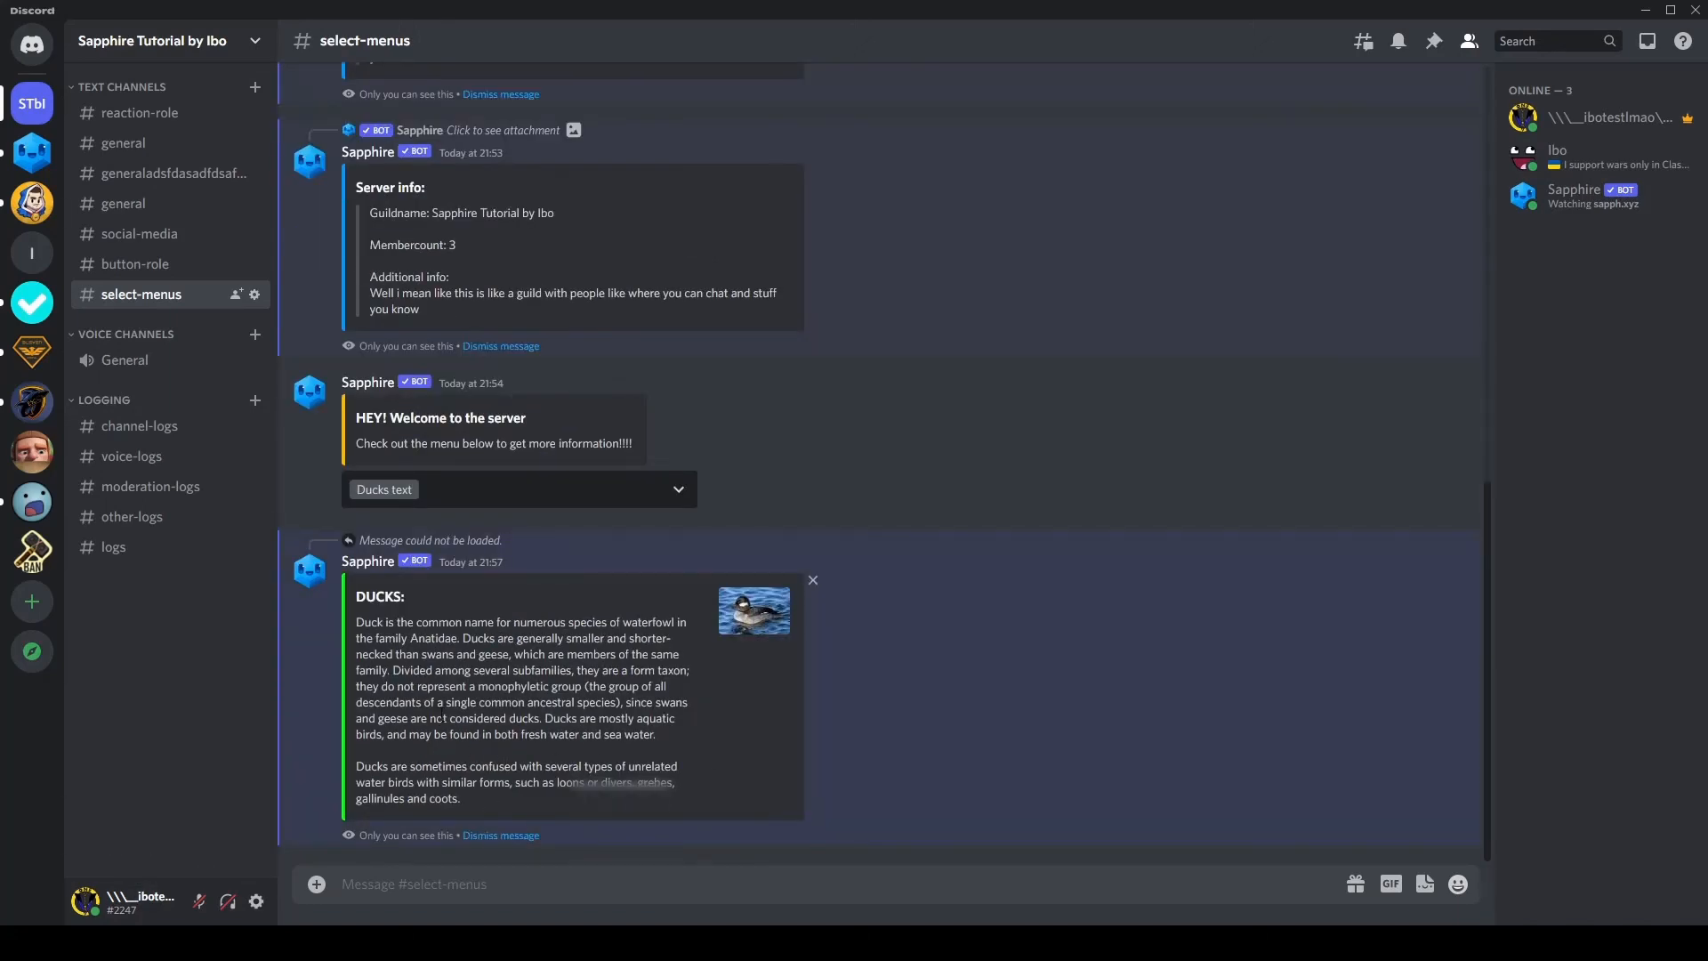
click(501, 836)
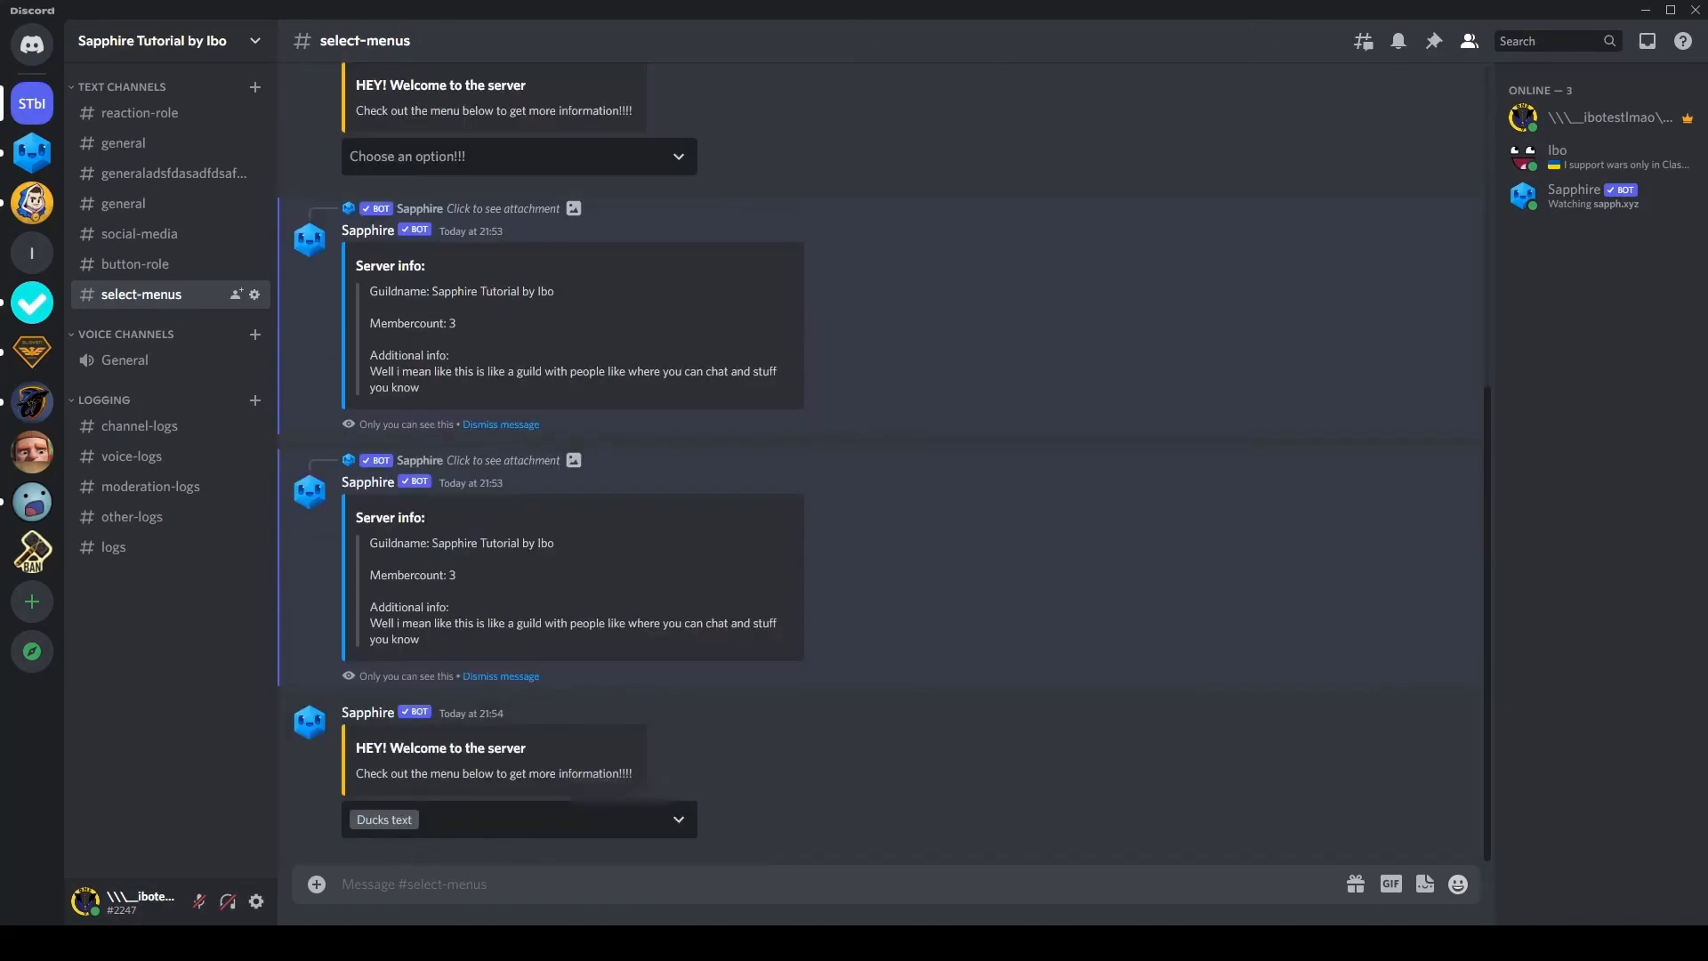
click(504, 872)
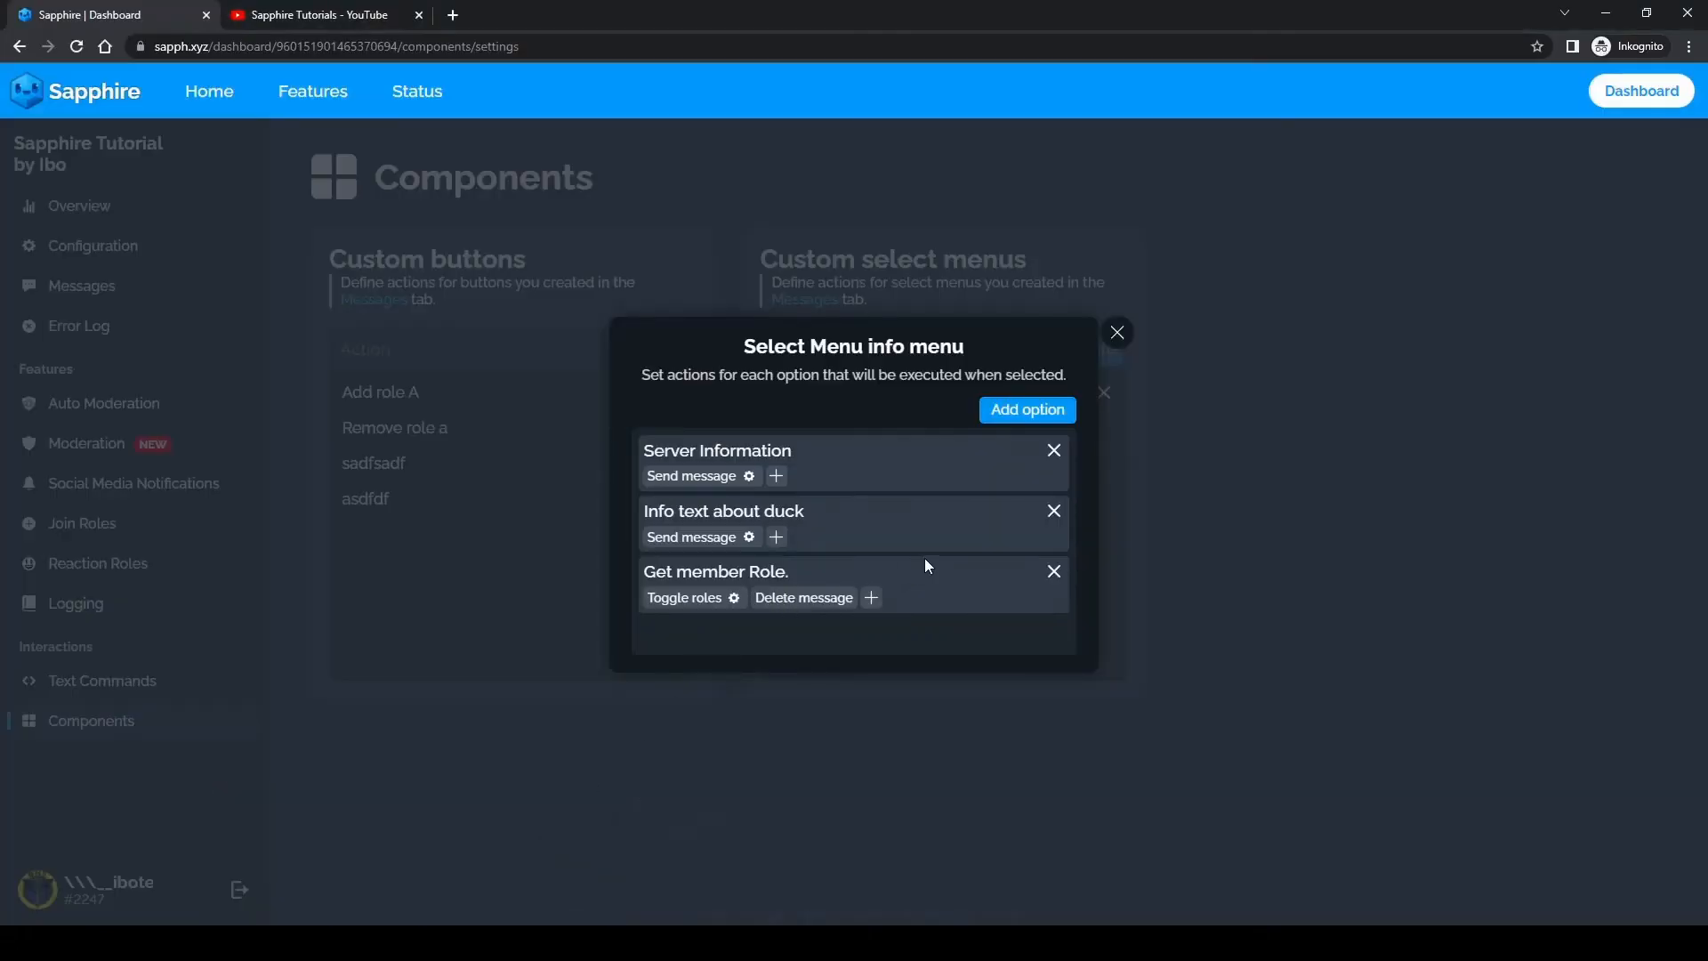
Step: Add an Edit message action with the "rola a removed" template to "Info text about duck" and save the changes
click(776, 537)
scroll(801, 659, down, 1)
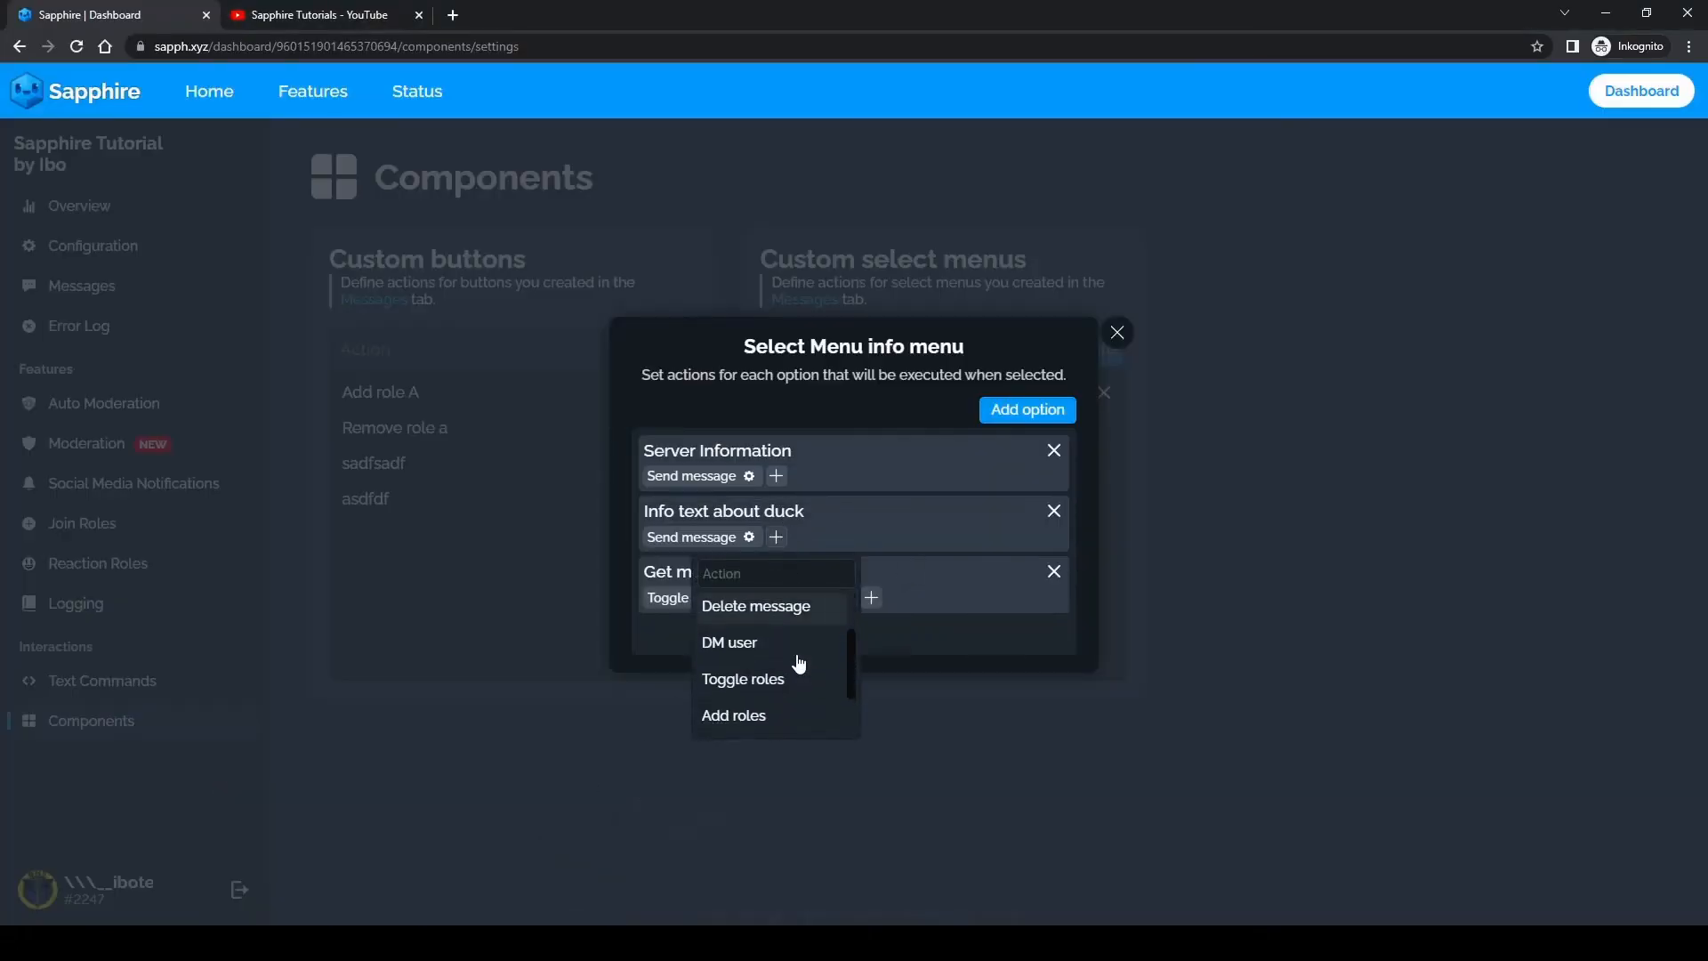
scroll(756, 663, up, 1)
click(746, 648)
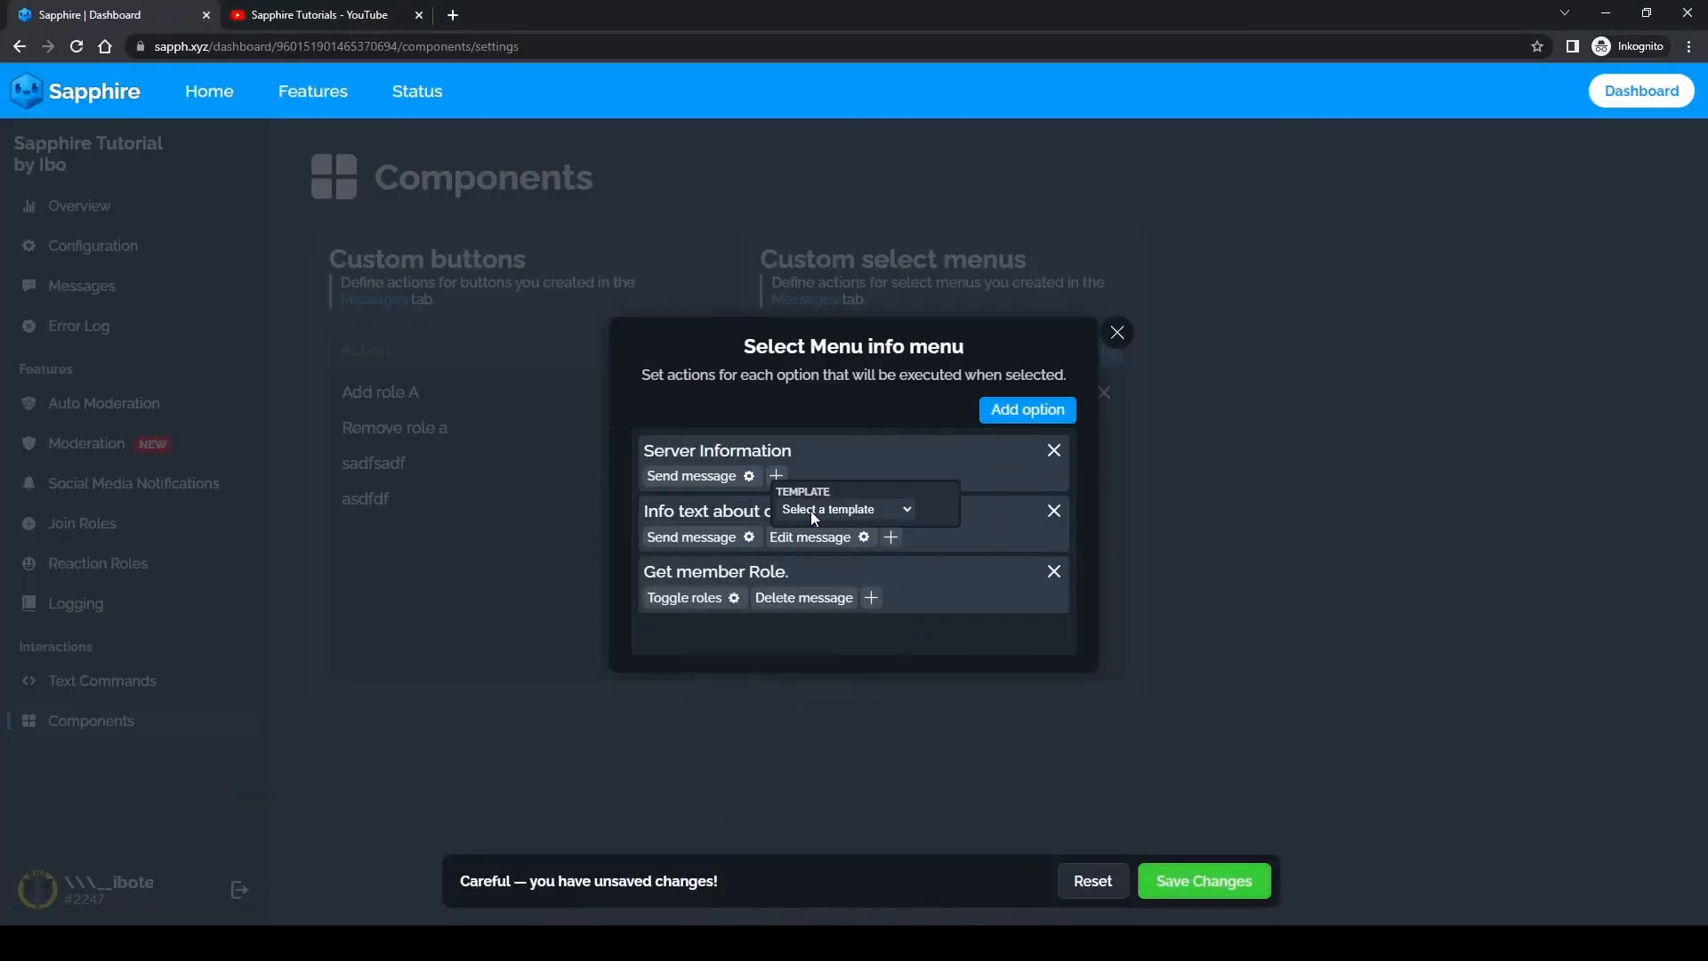
click(834, 506)
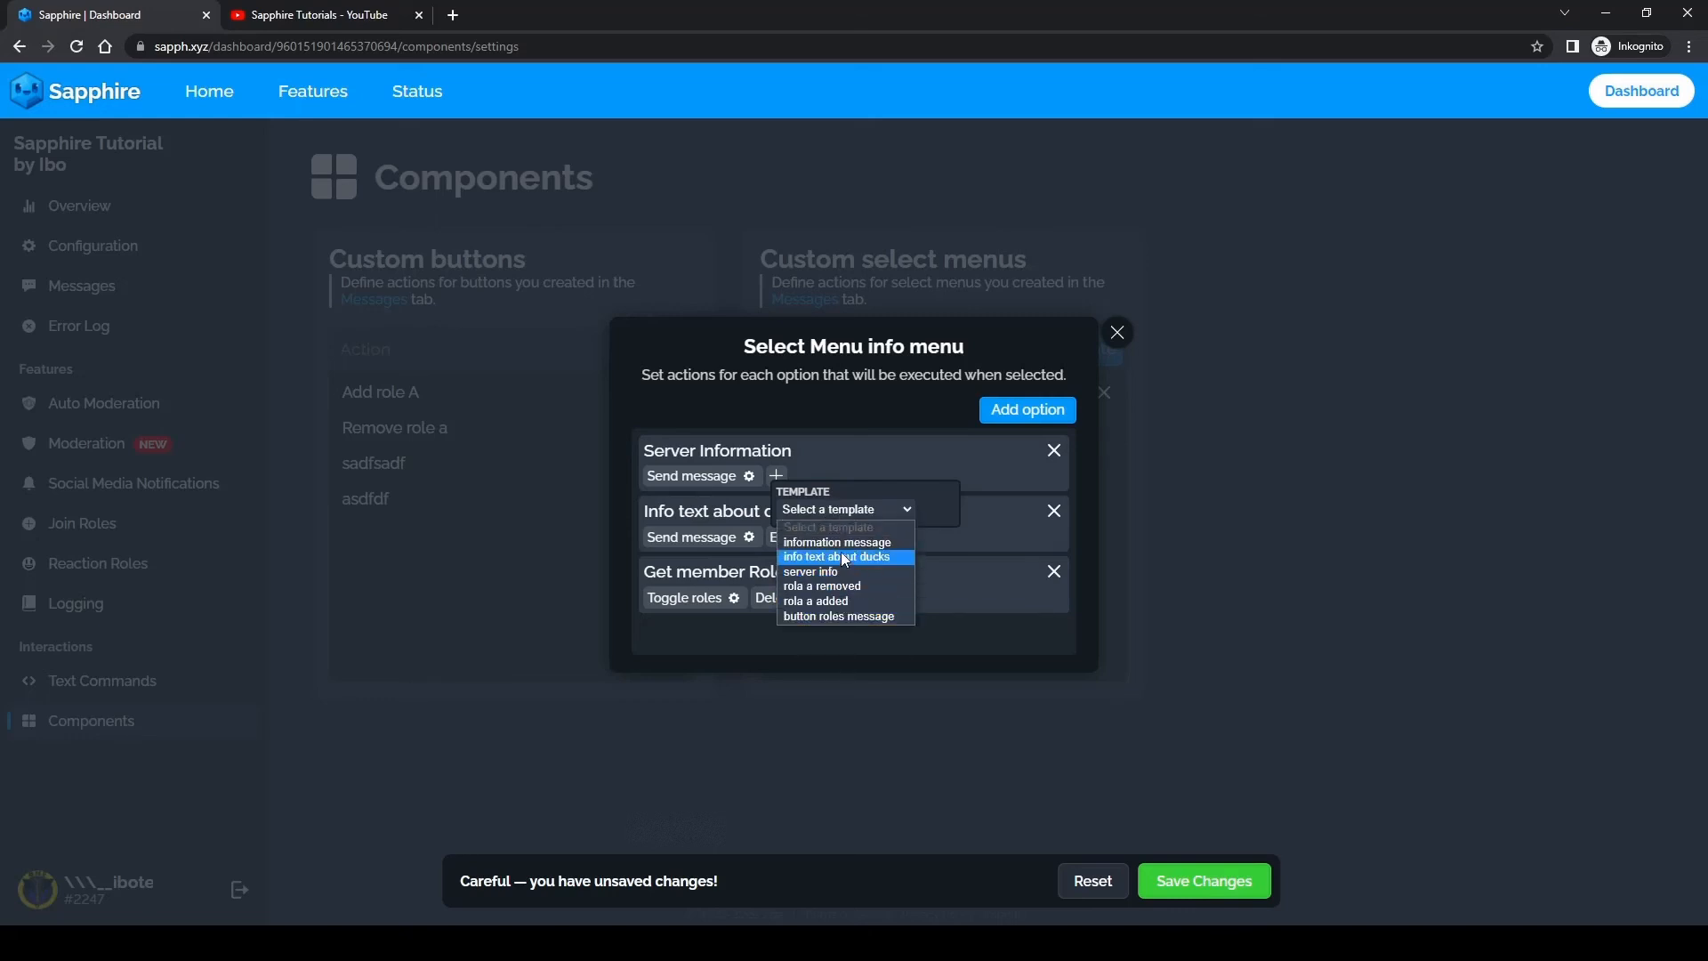
click(828, 603)
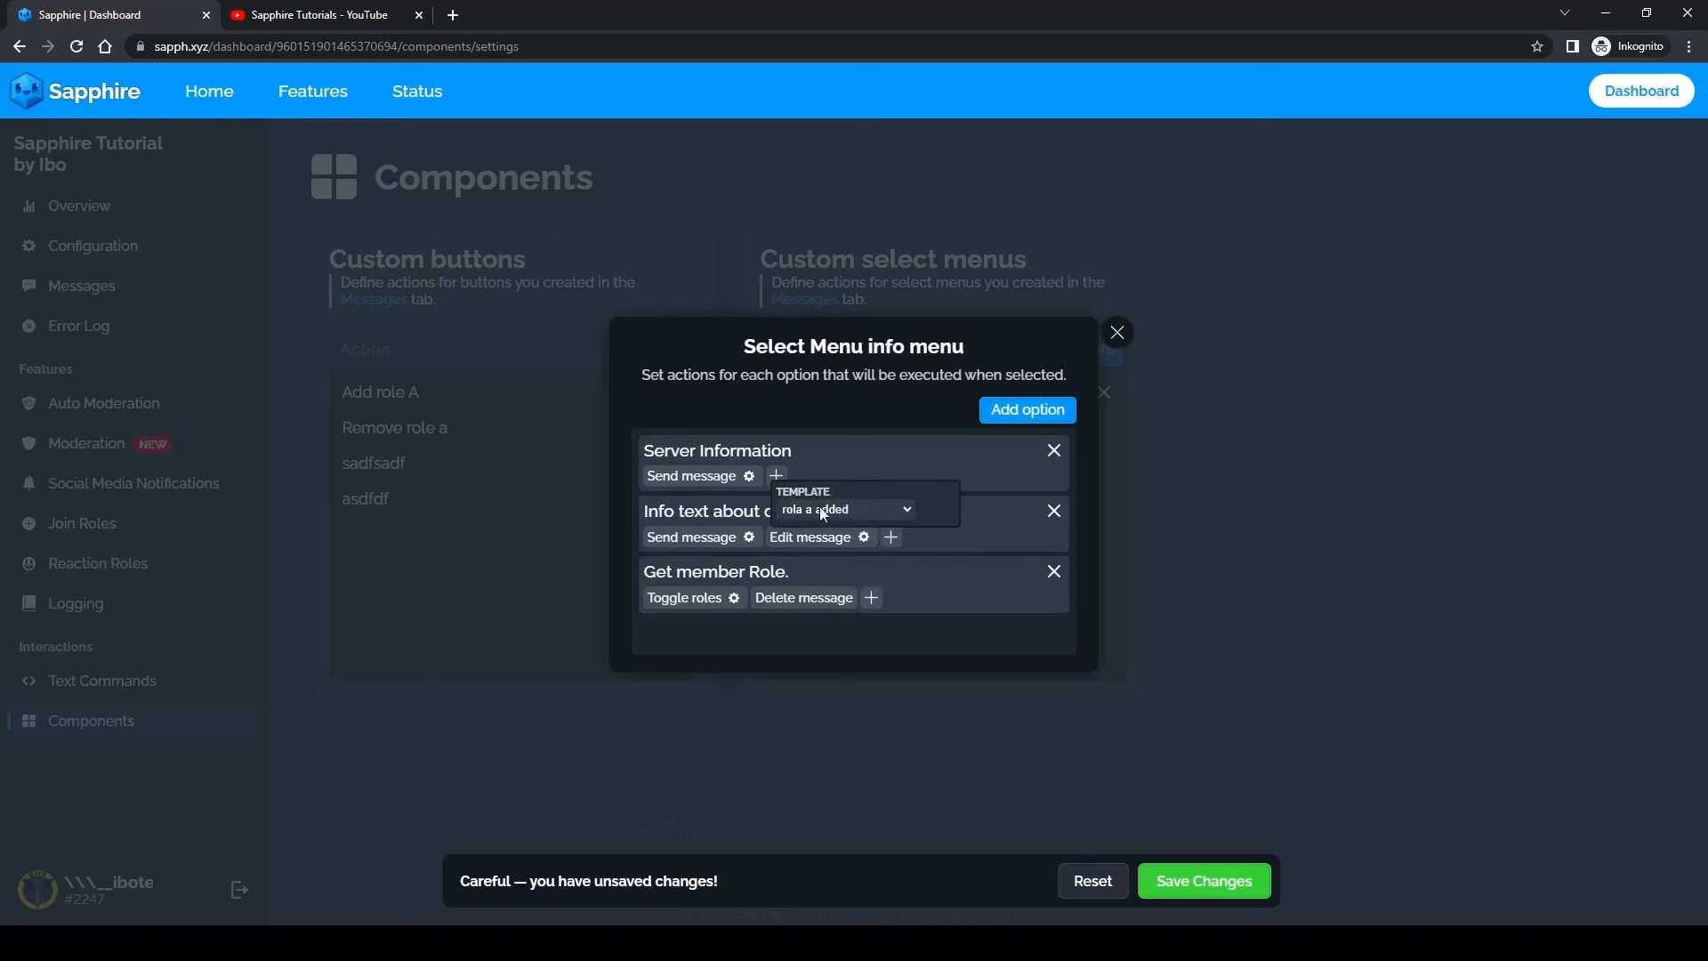
click(1203, 880)
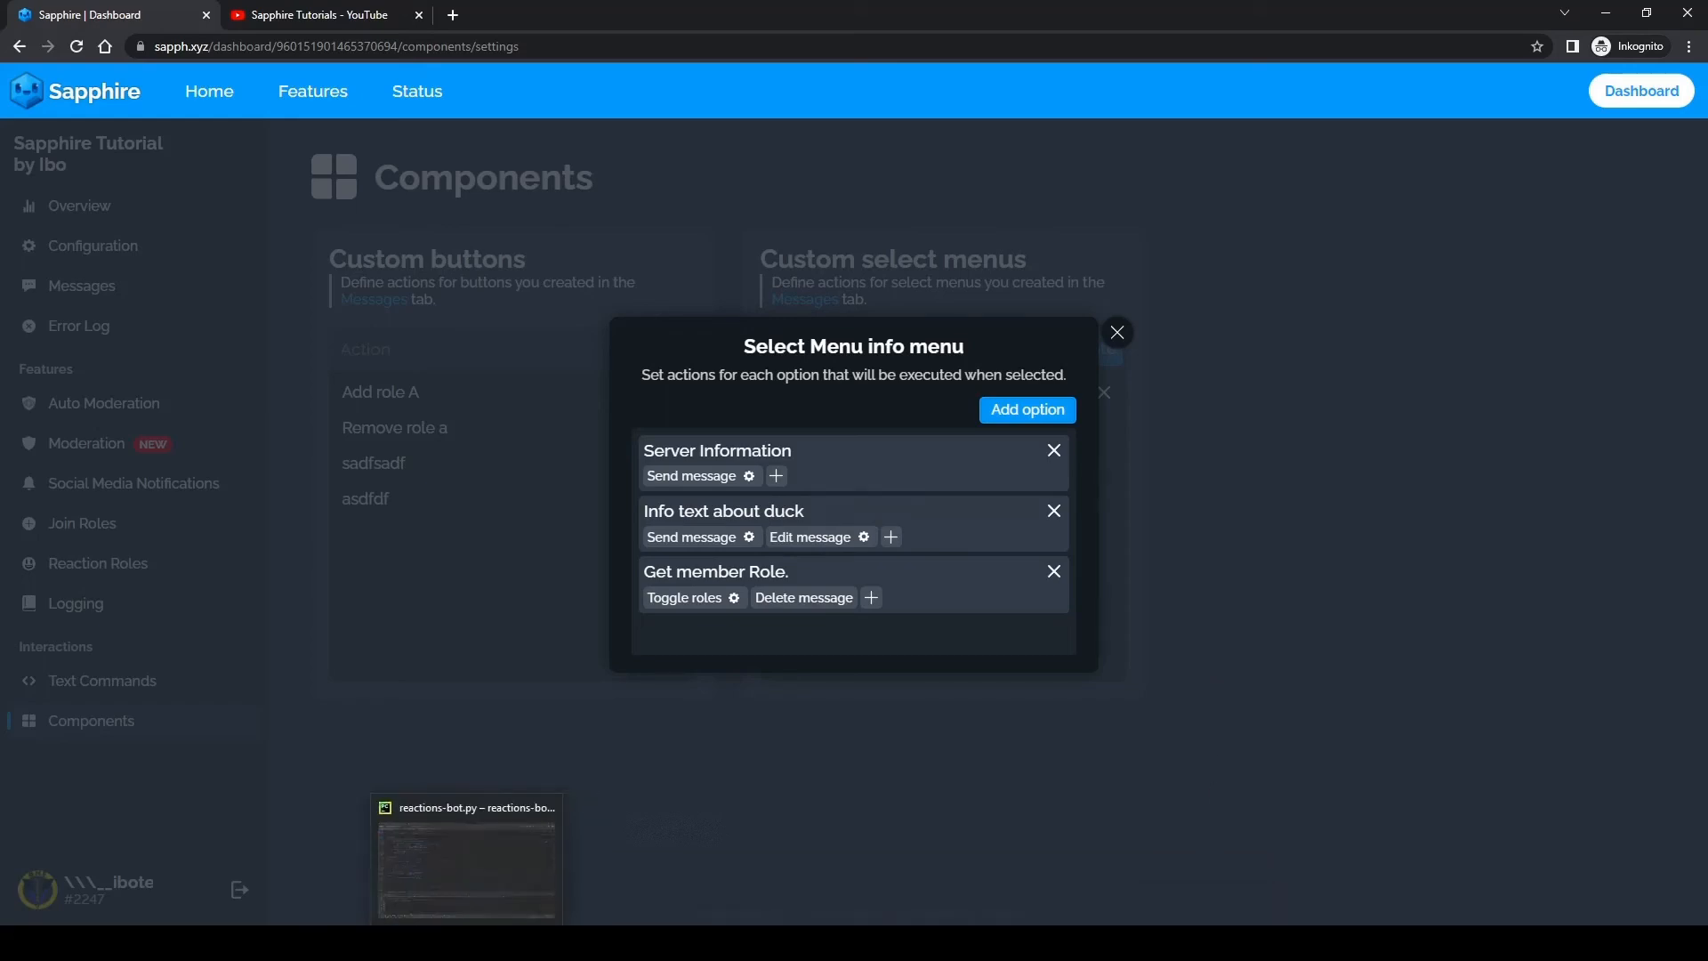
Step: In Discord, submit "Get the member role!!" together with "Ducks text" in the newest menu and look over the channel's messages
click(459, 794)
click(459, 805)
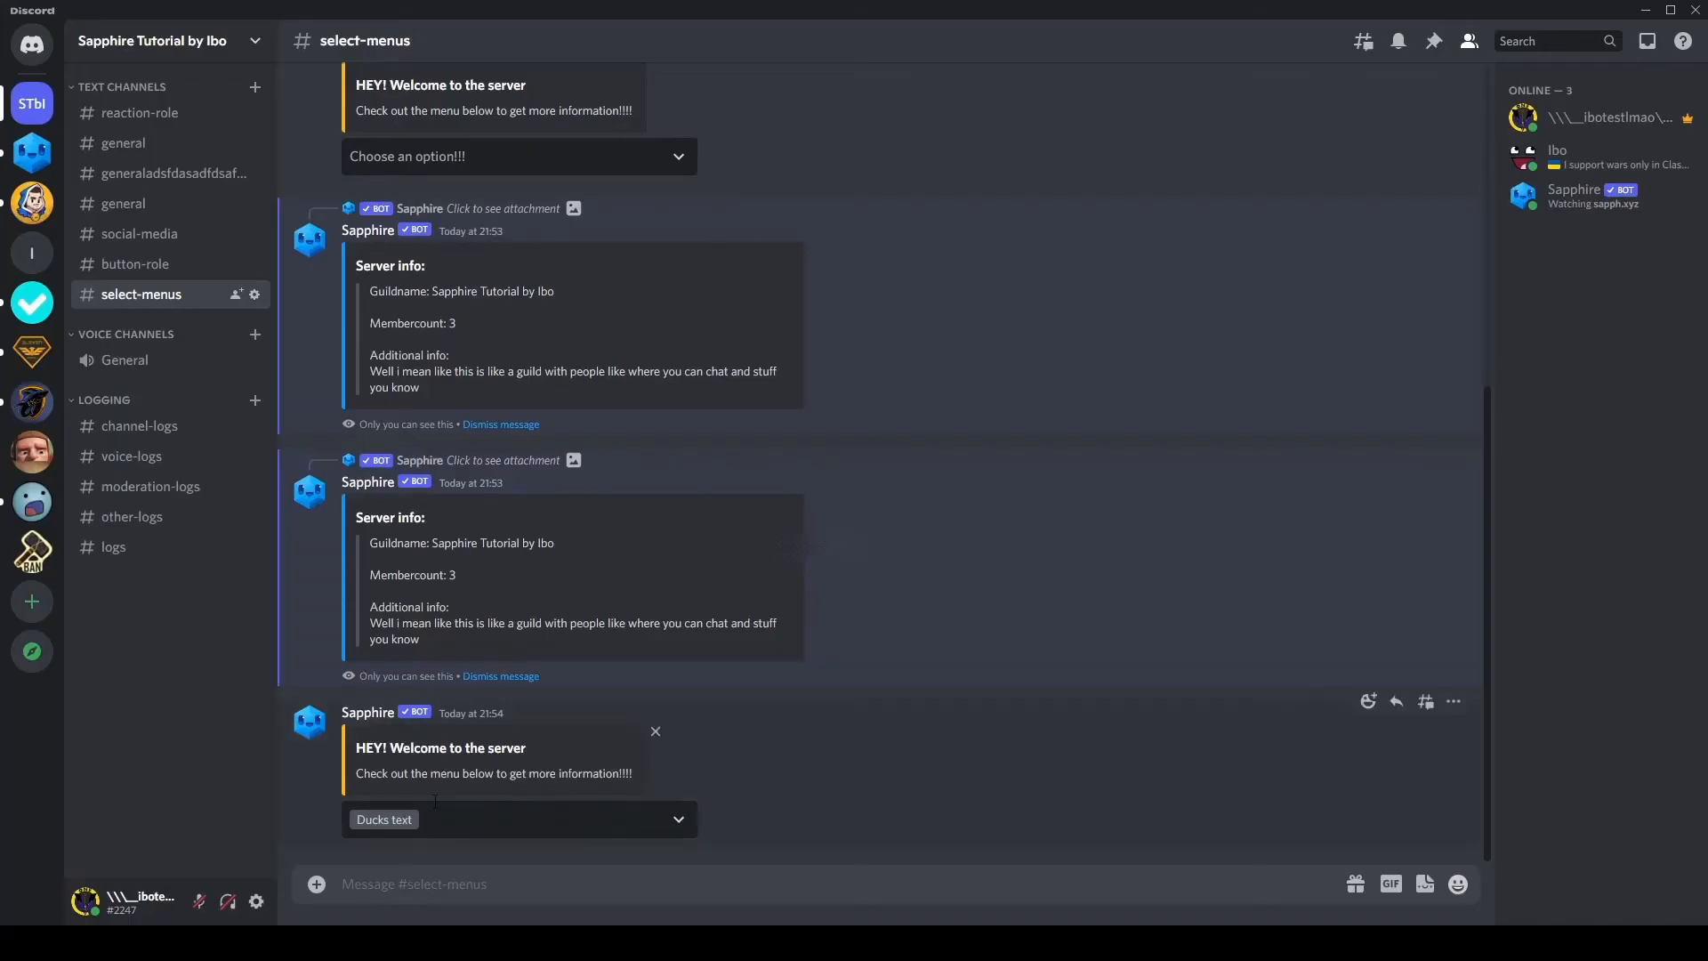
click(495, 832)
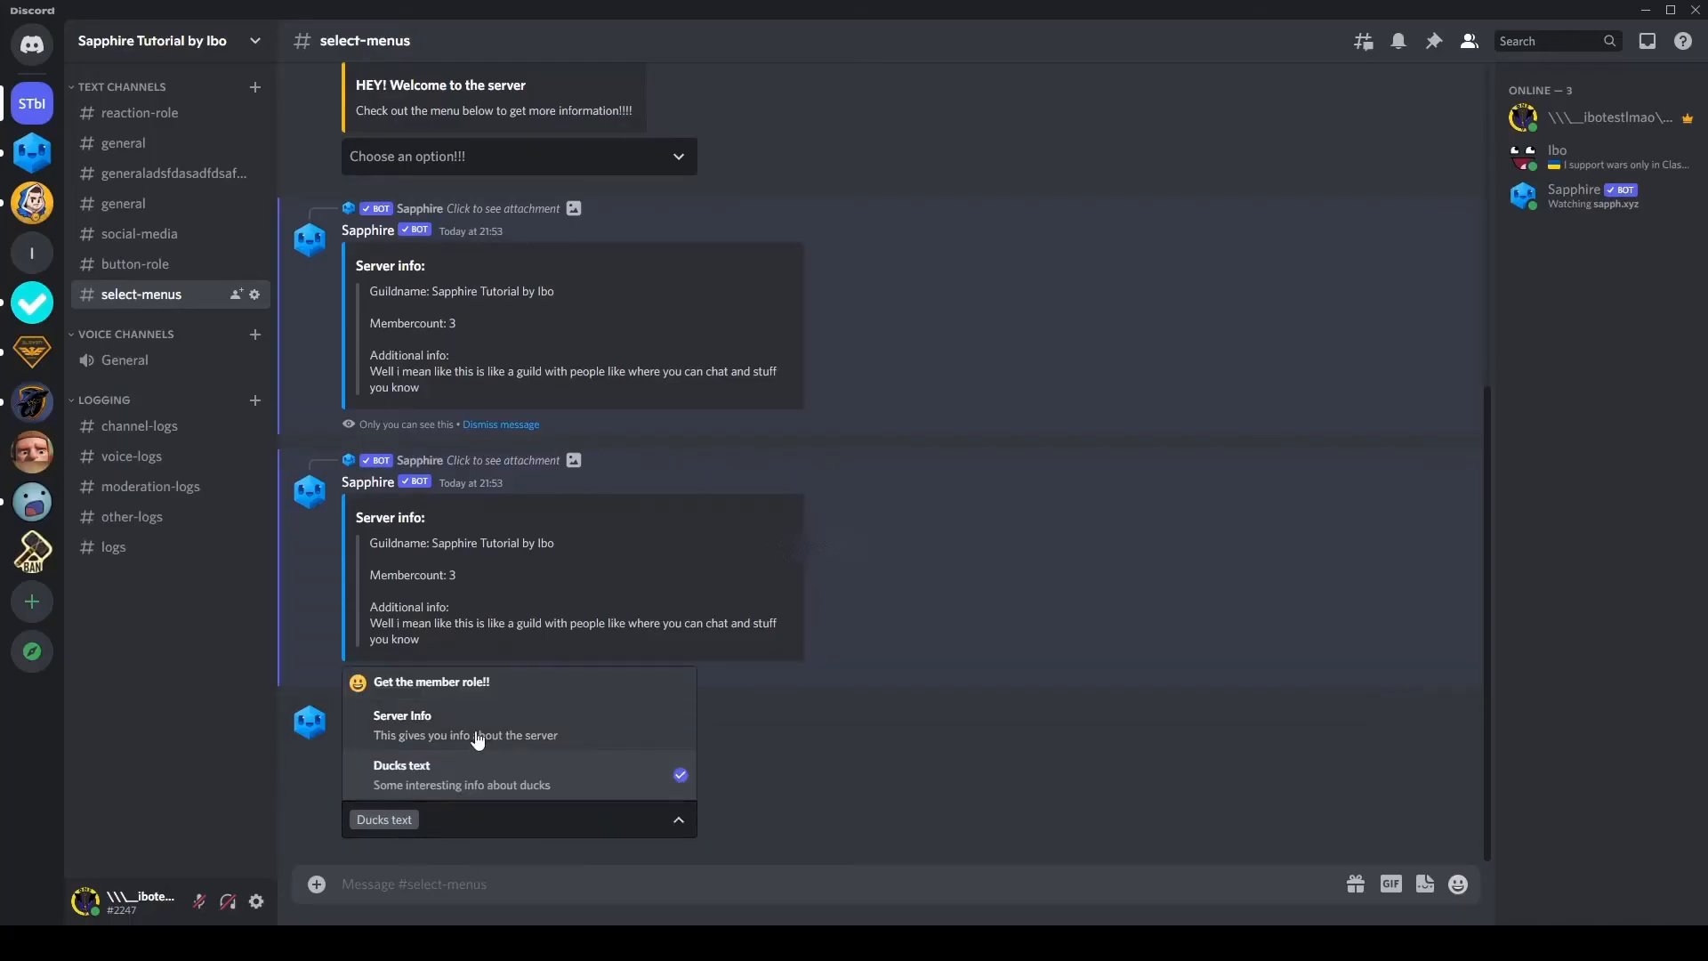
click(467, 685)
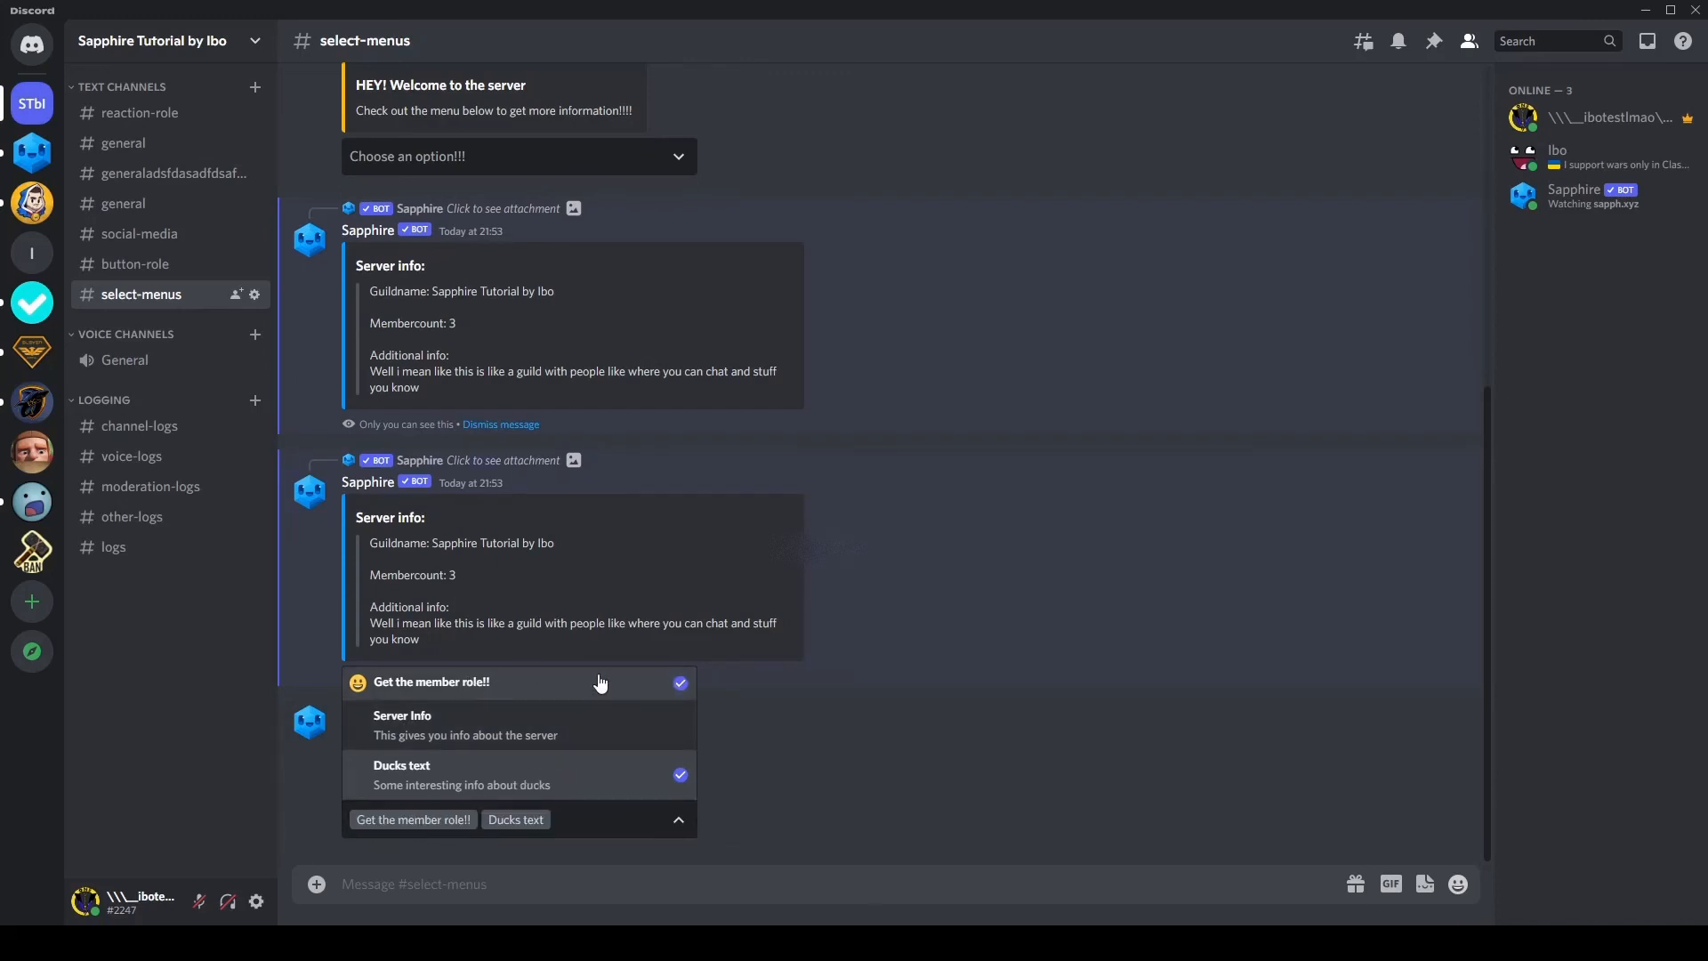
click(877, 731)
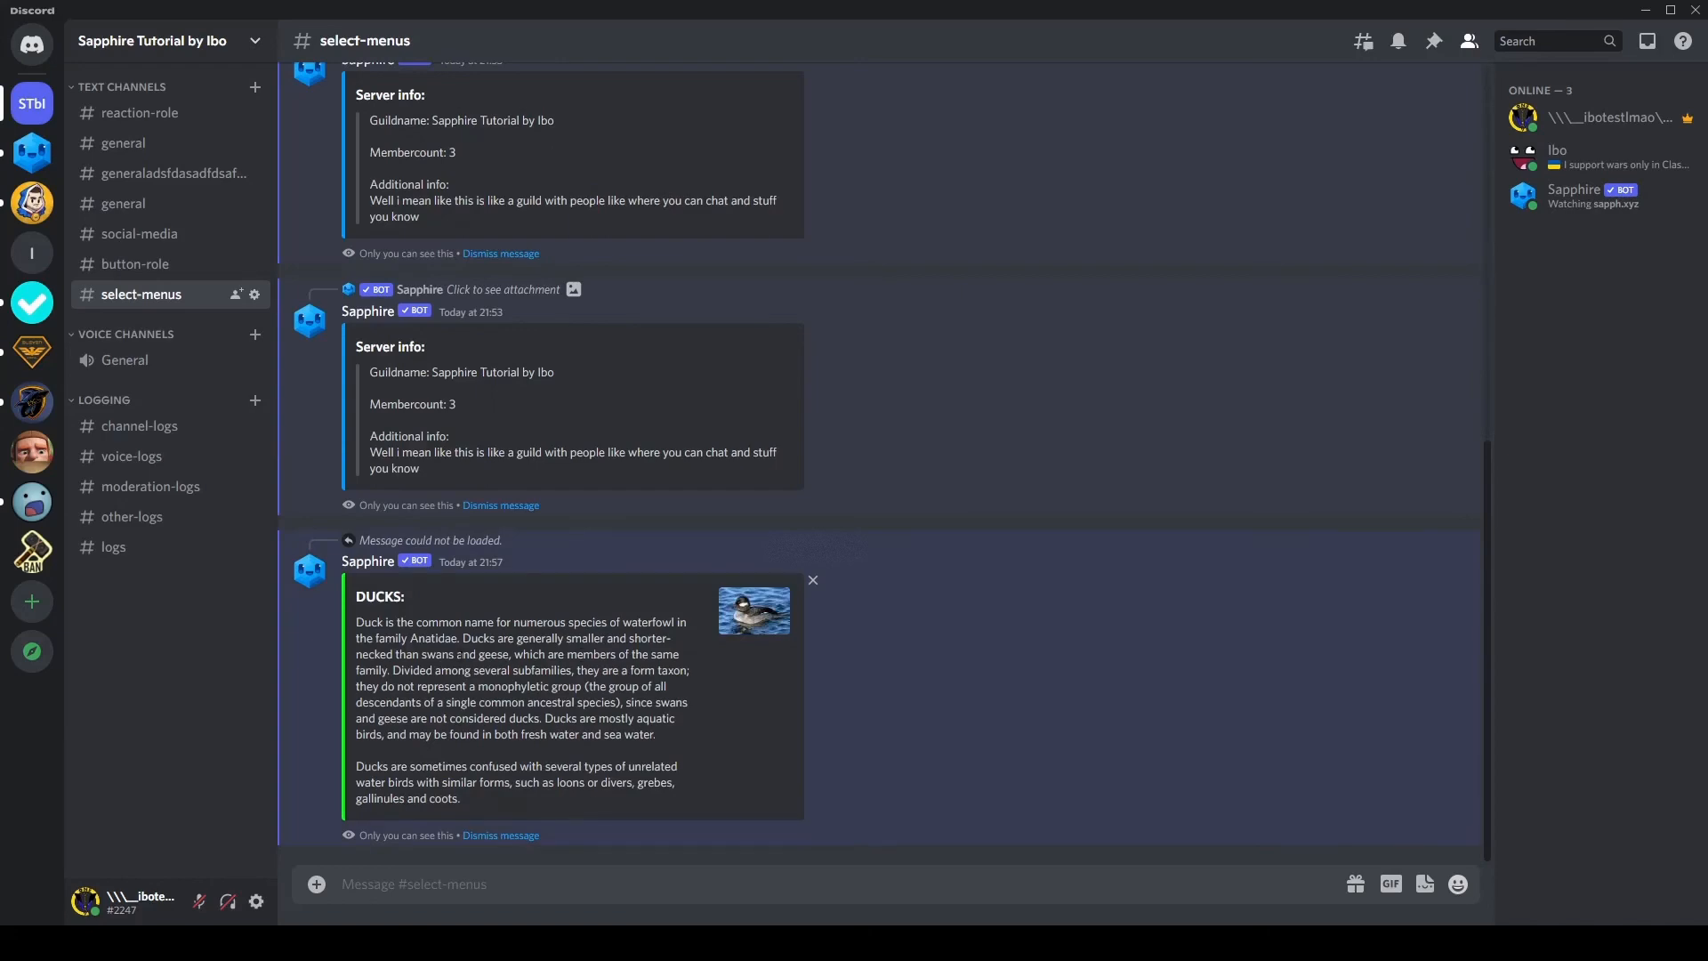
scroll(548, 702, up, 3)
scroll(559, 708, down, 3)
scroll(562, 705, up, 5)
scroll(566, 744, down, 5)
scroll(506, 703, up, 5)
scroll(502, 712, down, 5)
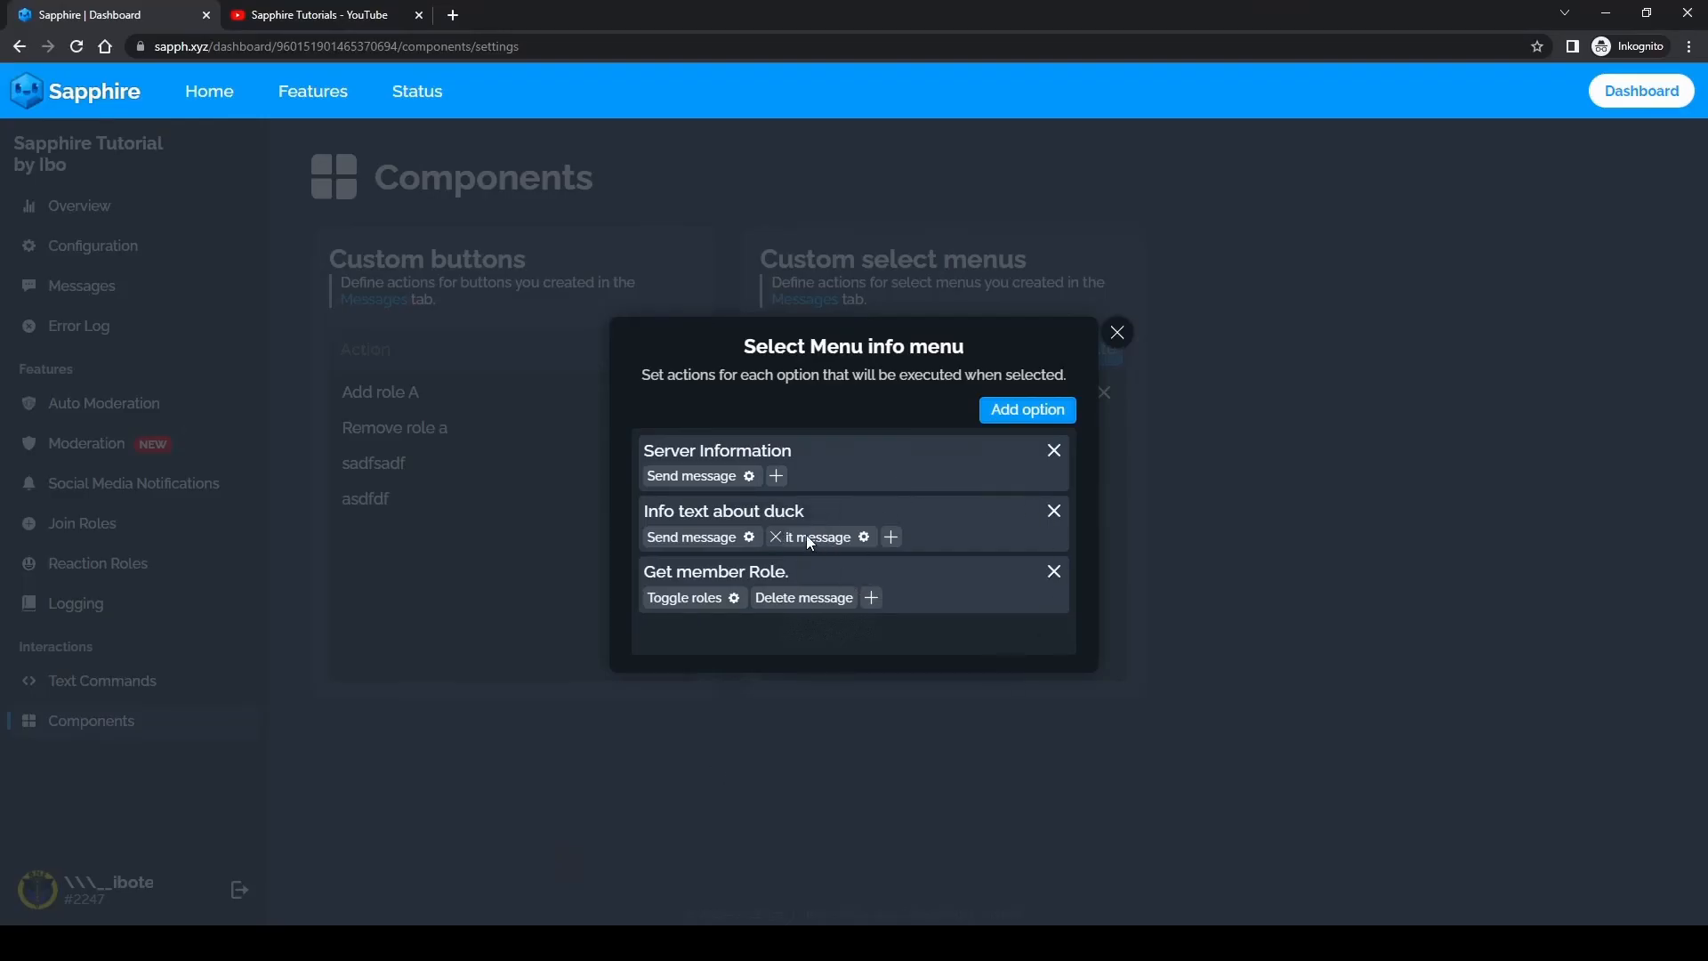
Step: In the Sapphire dashboard, remove the Delete message action from "Get member Role.", save the changes and close the menu's settings
click(761, 598)
click(1210, 882)
click(178, 499)
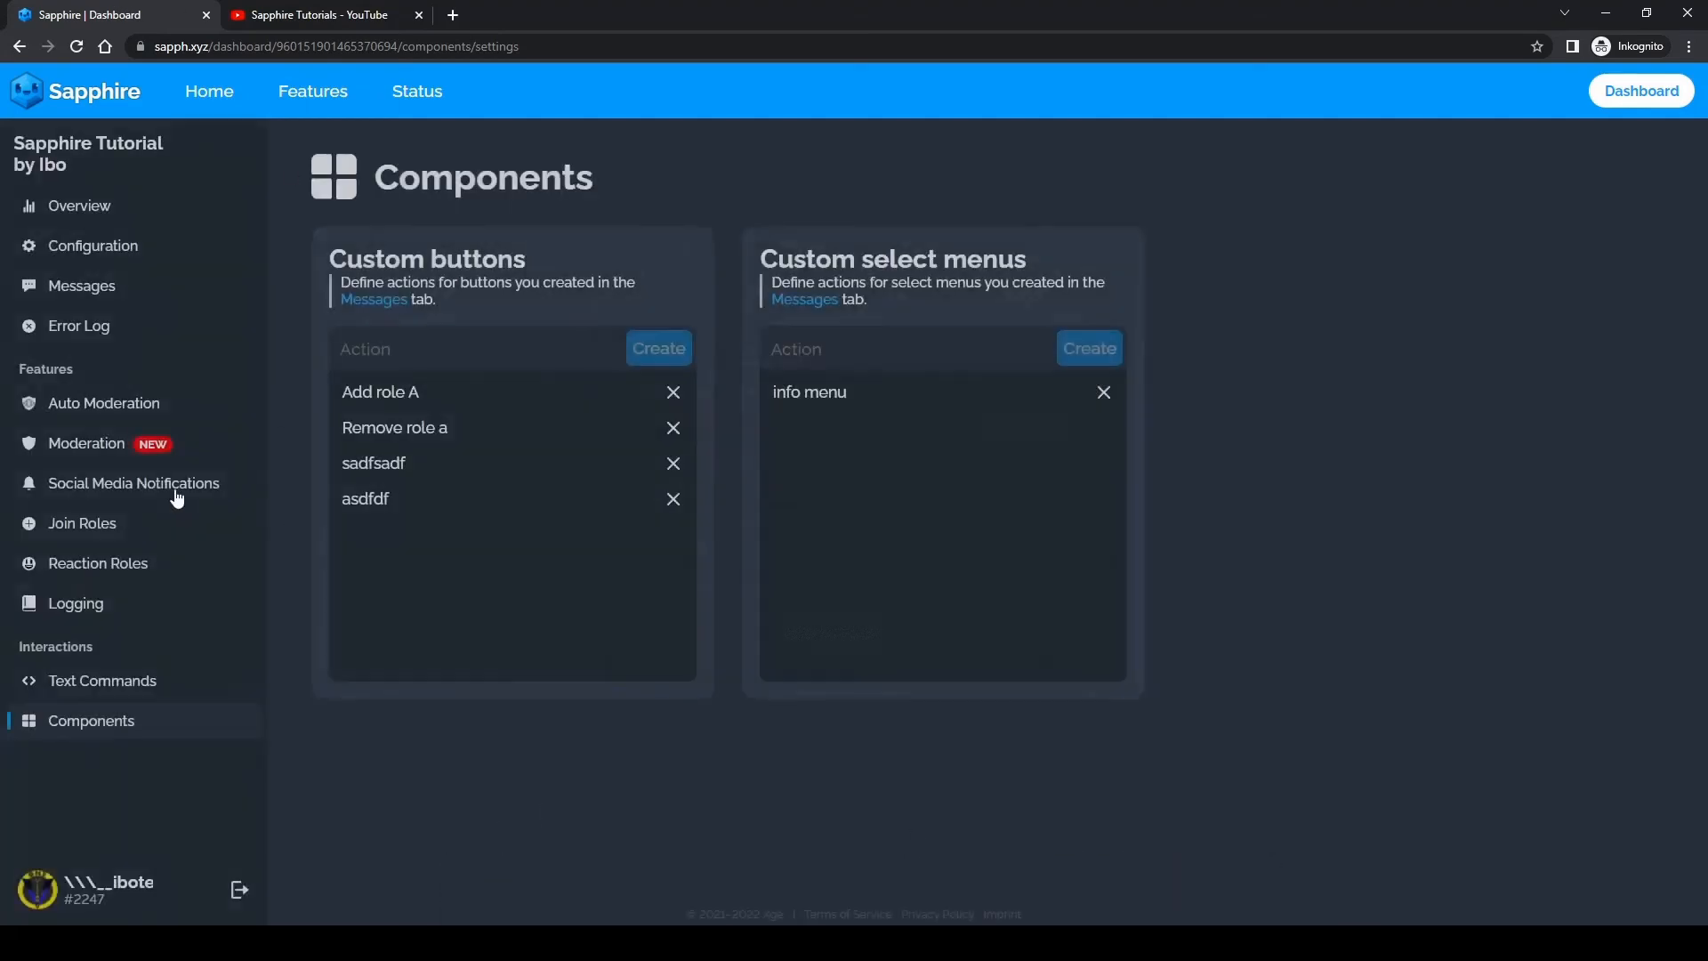
Step: Send the "information message" template to the select-menus channel
click(138, 283)
click(882, 405)
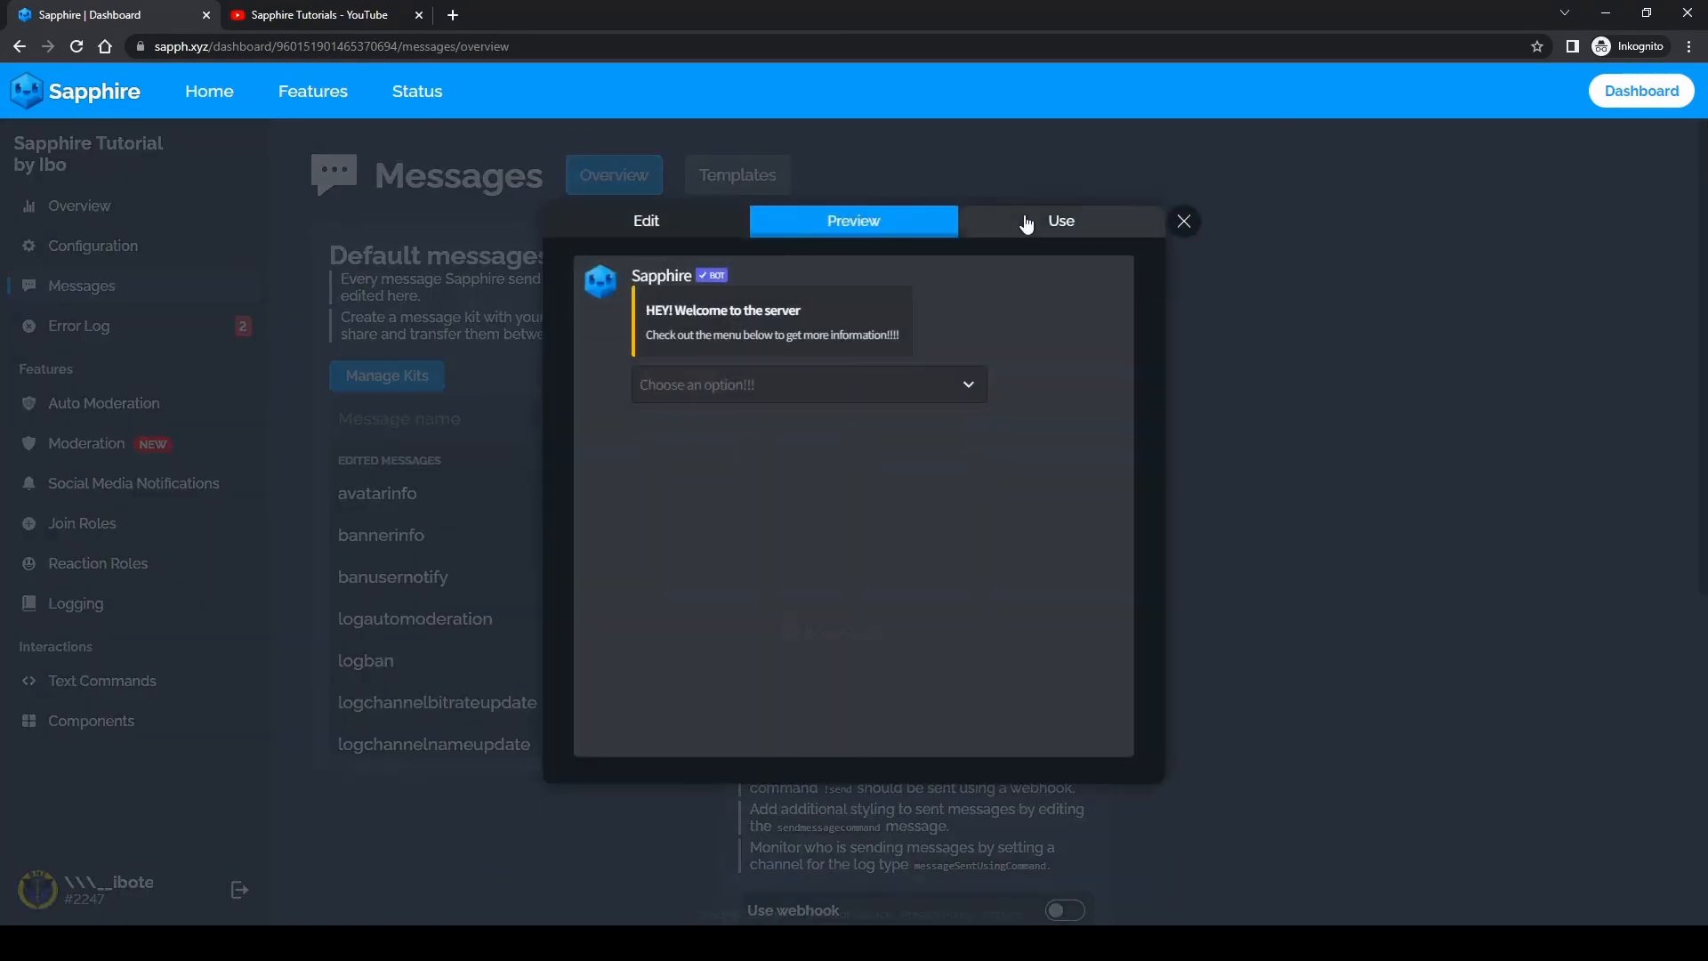
click(1026, 224)
click(755, 268)
click(643, 268)
click(730, 363)
scroll(722, 498, down, 2)
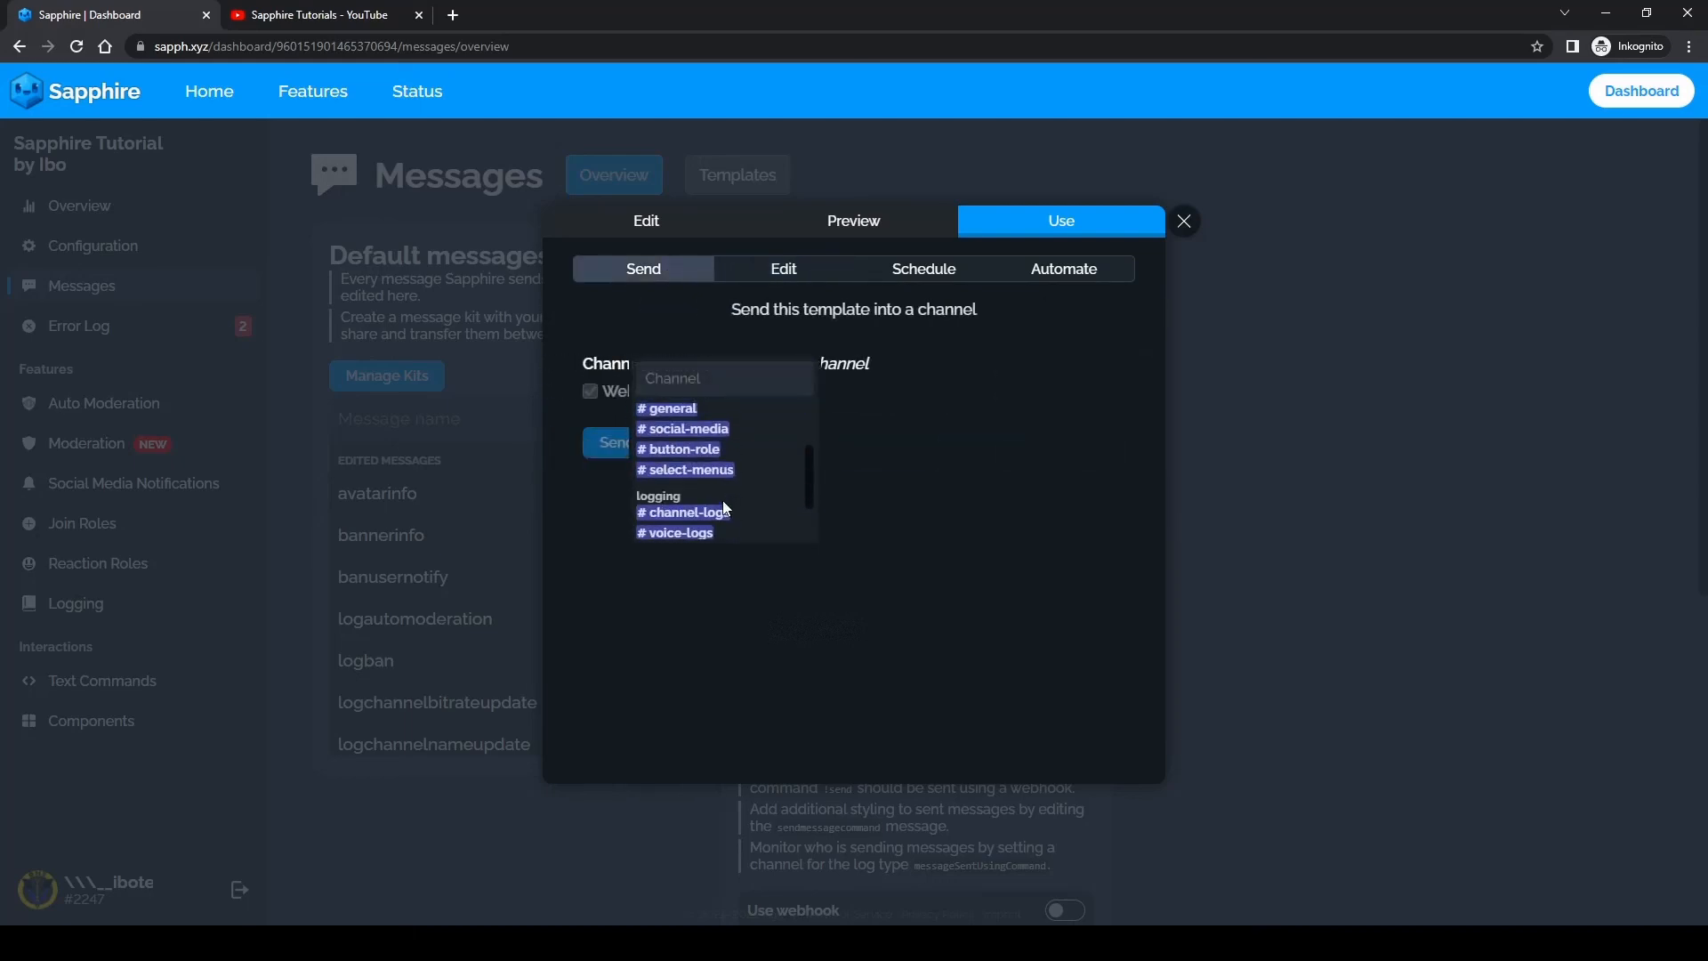
click(685, 470)
click(677, 445)
Step: In Discord, submit "Get the member role!!" and "Ducks text" in the newly sent menu and read the bot's messages
key(alt+Tab)
click(520, 828)
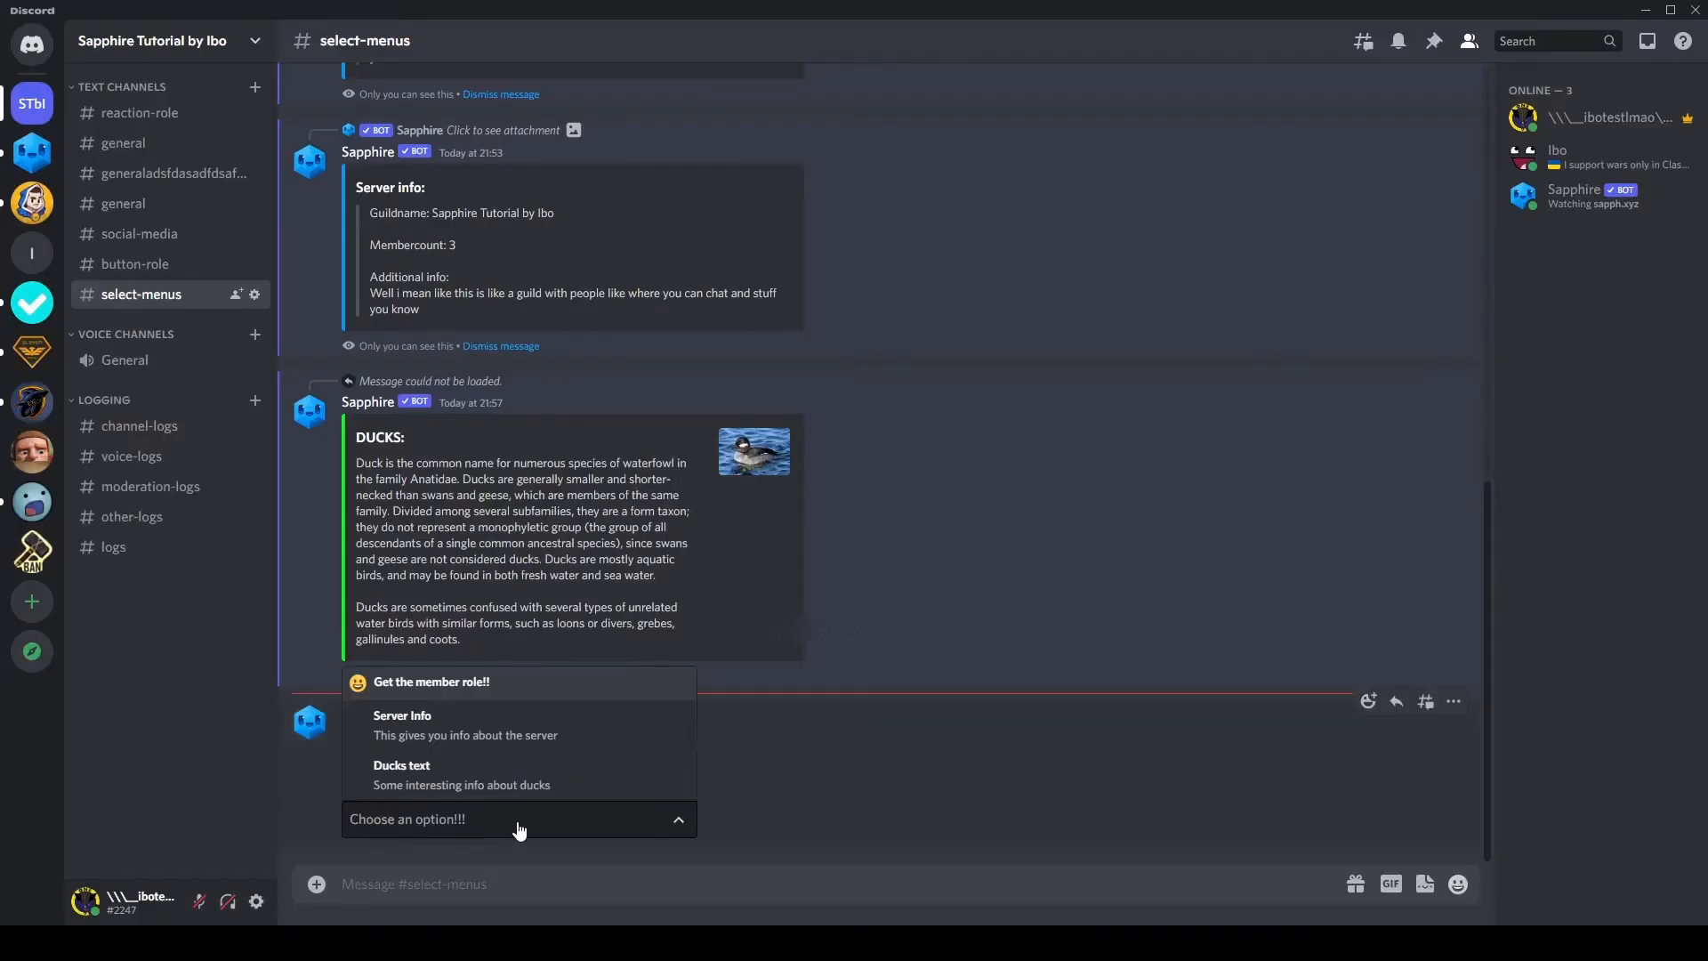
click(425, 685)
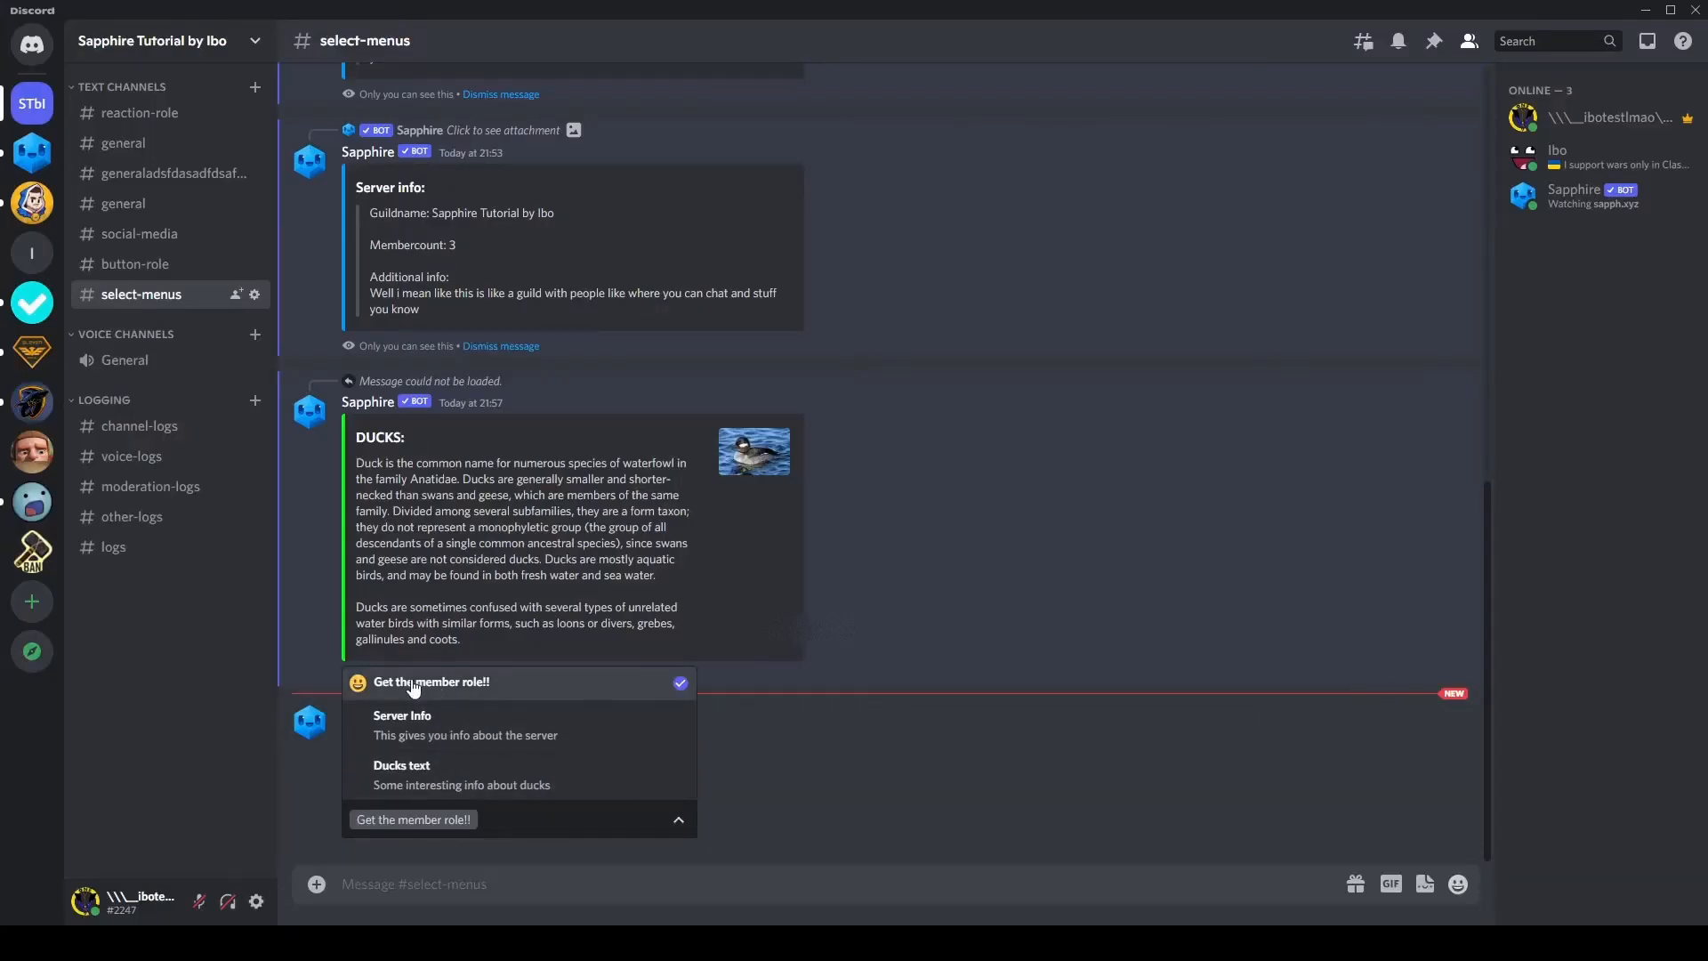
click(426, 788)
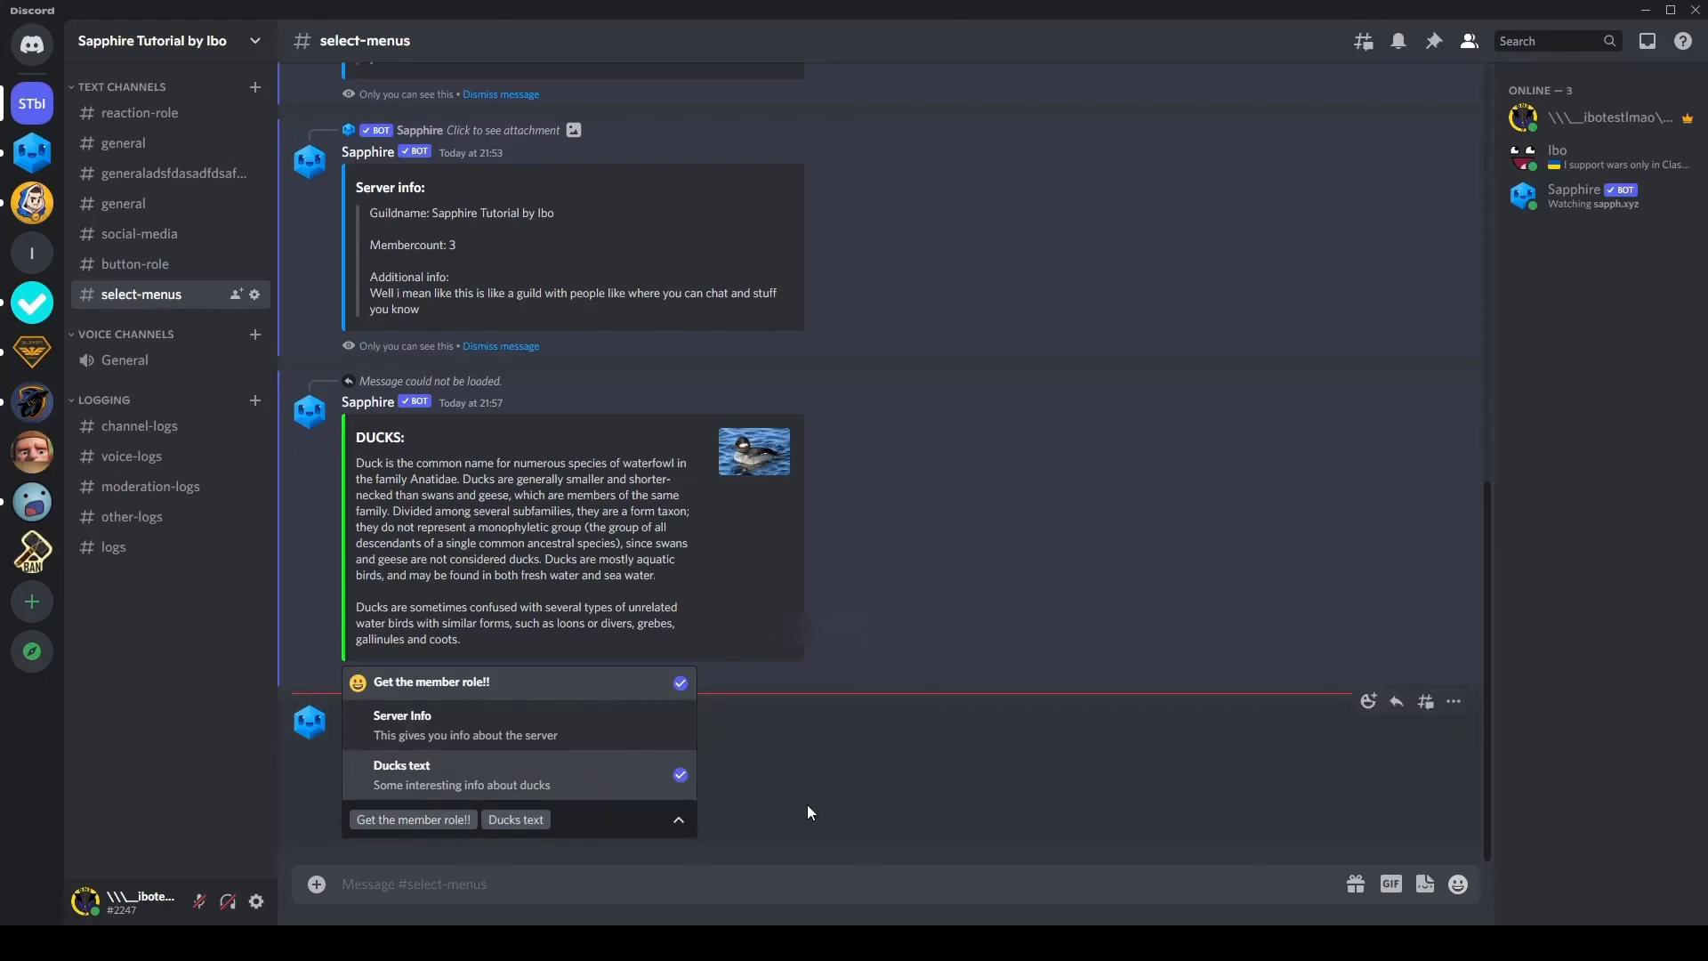
click(831, 785)
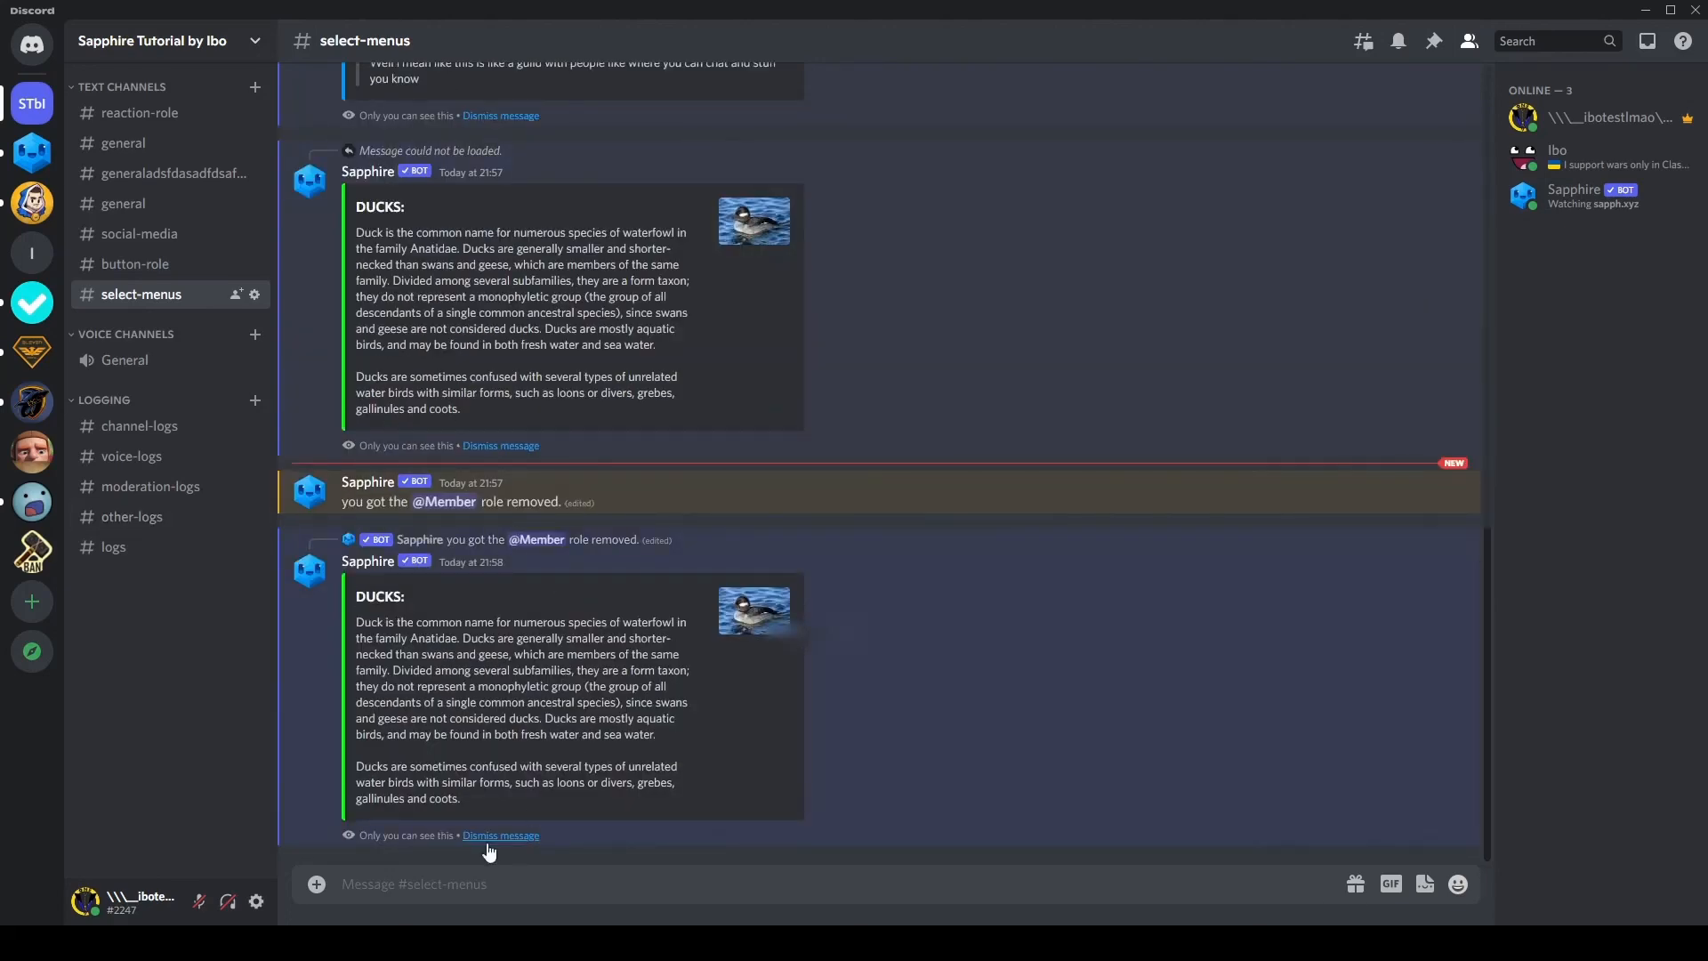
drag(518, 767, 492, 622)
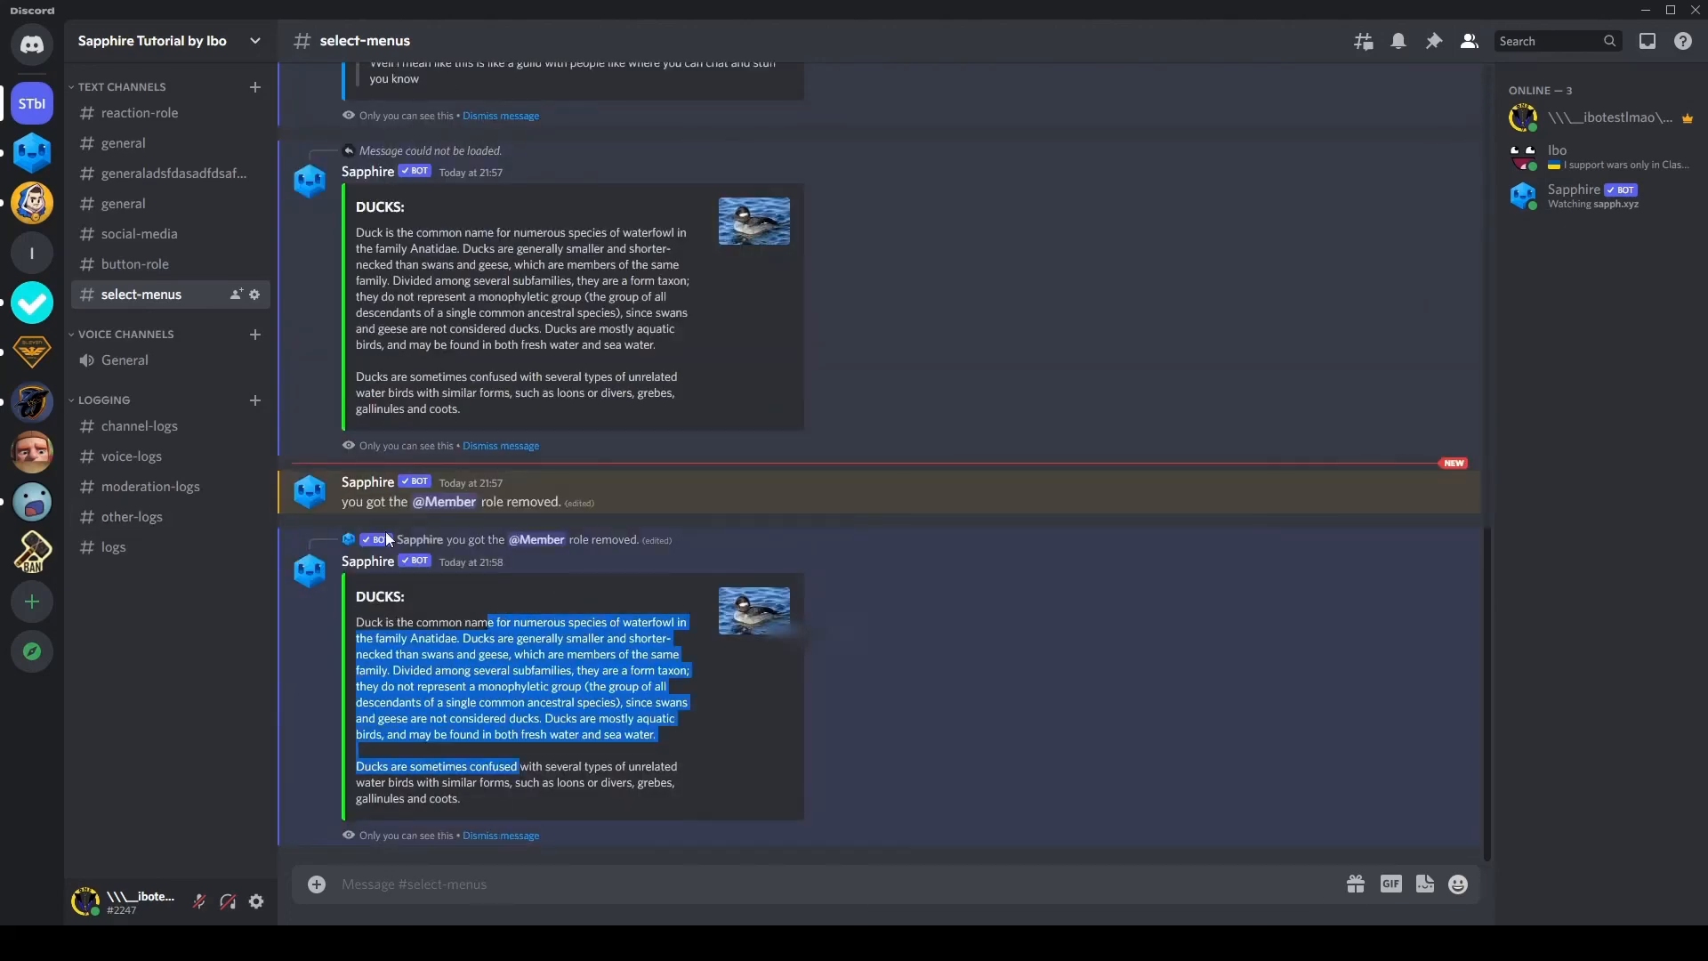
drag(343, 503, 718, 504)
click(719, 503)
drag(344, 502, 520, 503)
click(585, 498)
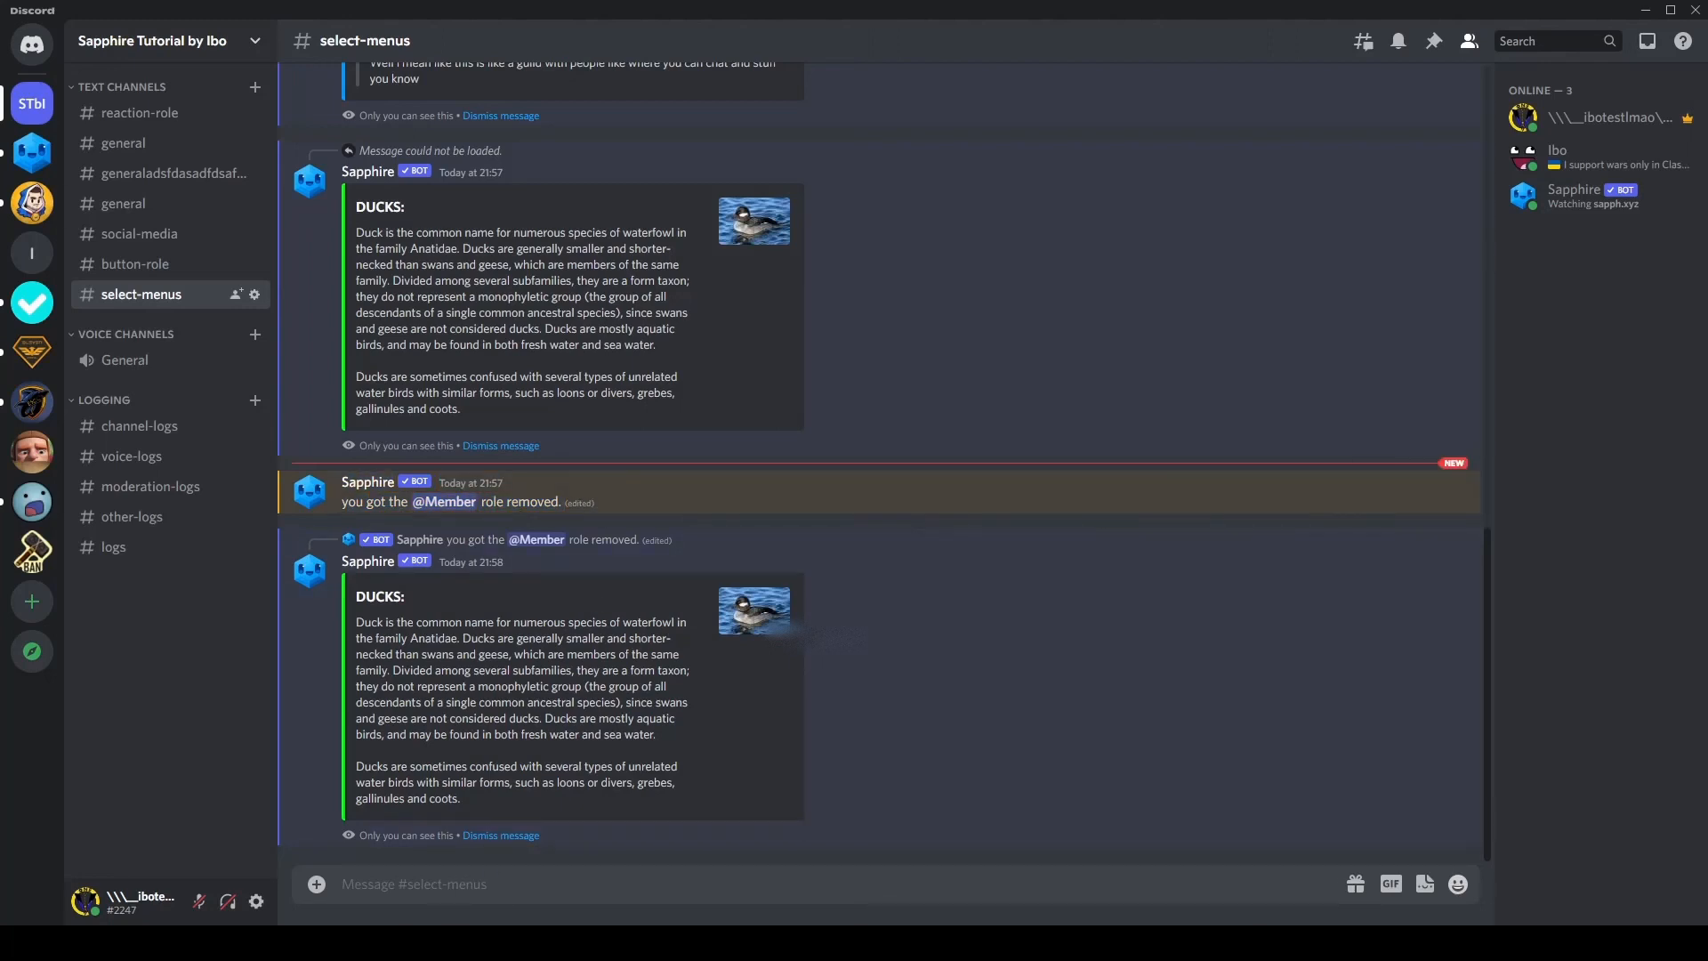
Step: Return to the Sapphire dashboard, leave the template and open the option actions of the "info menu" component
click(500, 850)
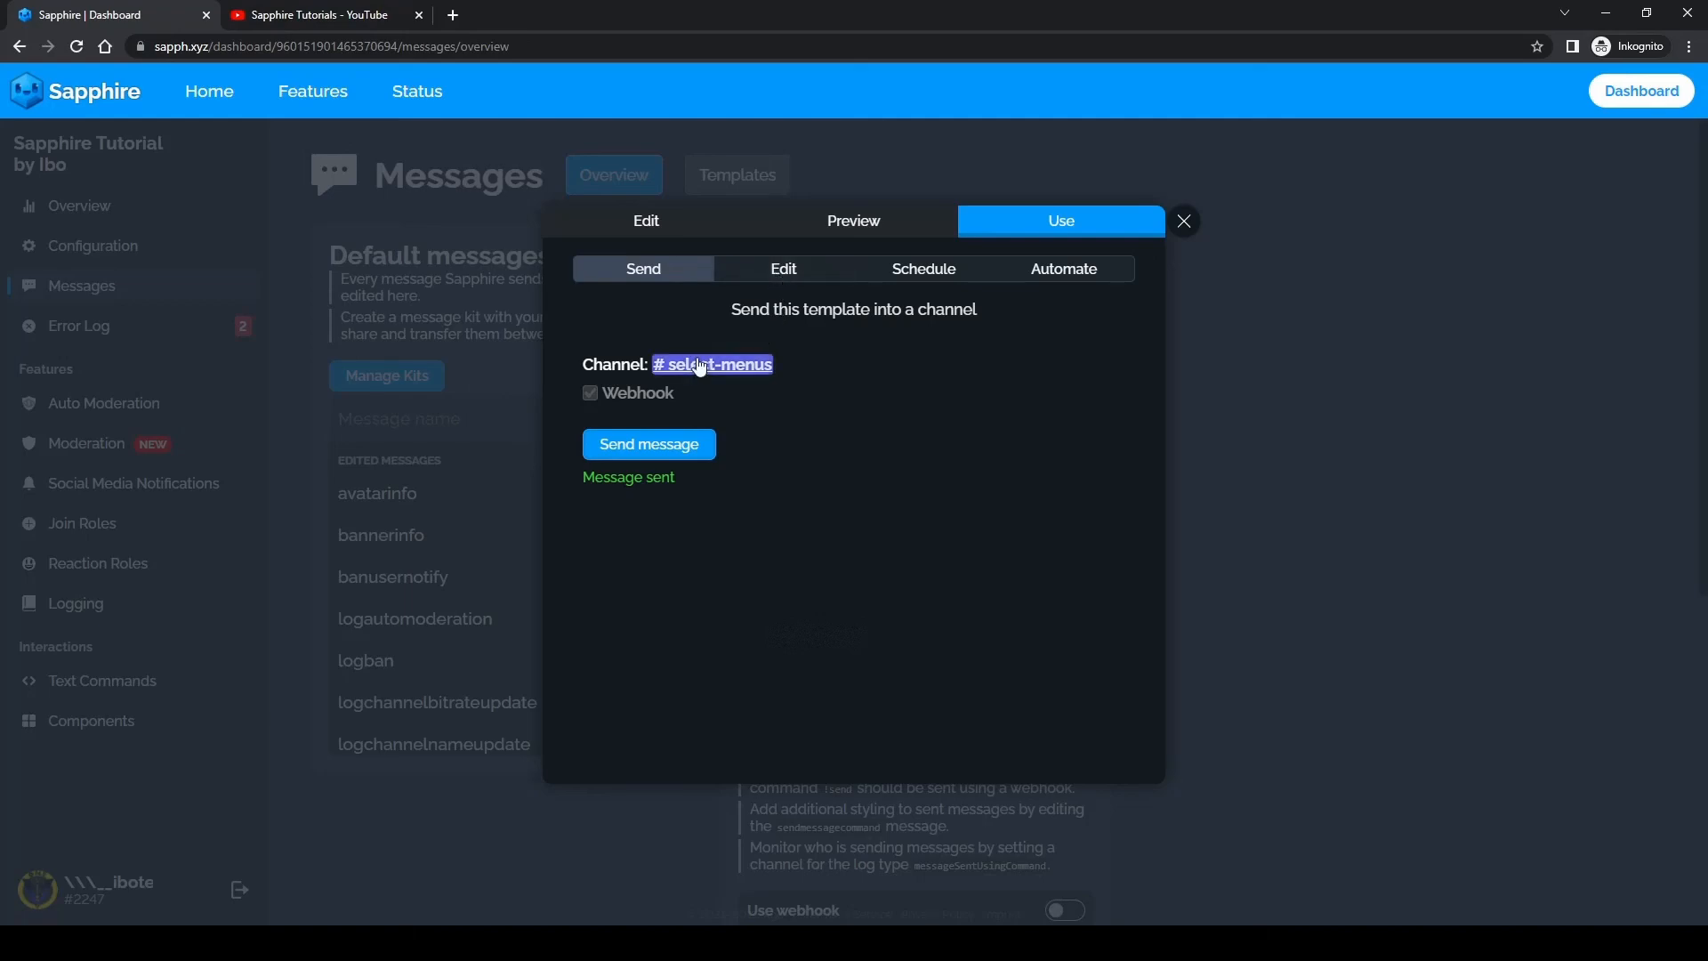
click(424, 590)
click(97, 723)
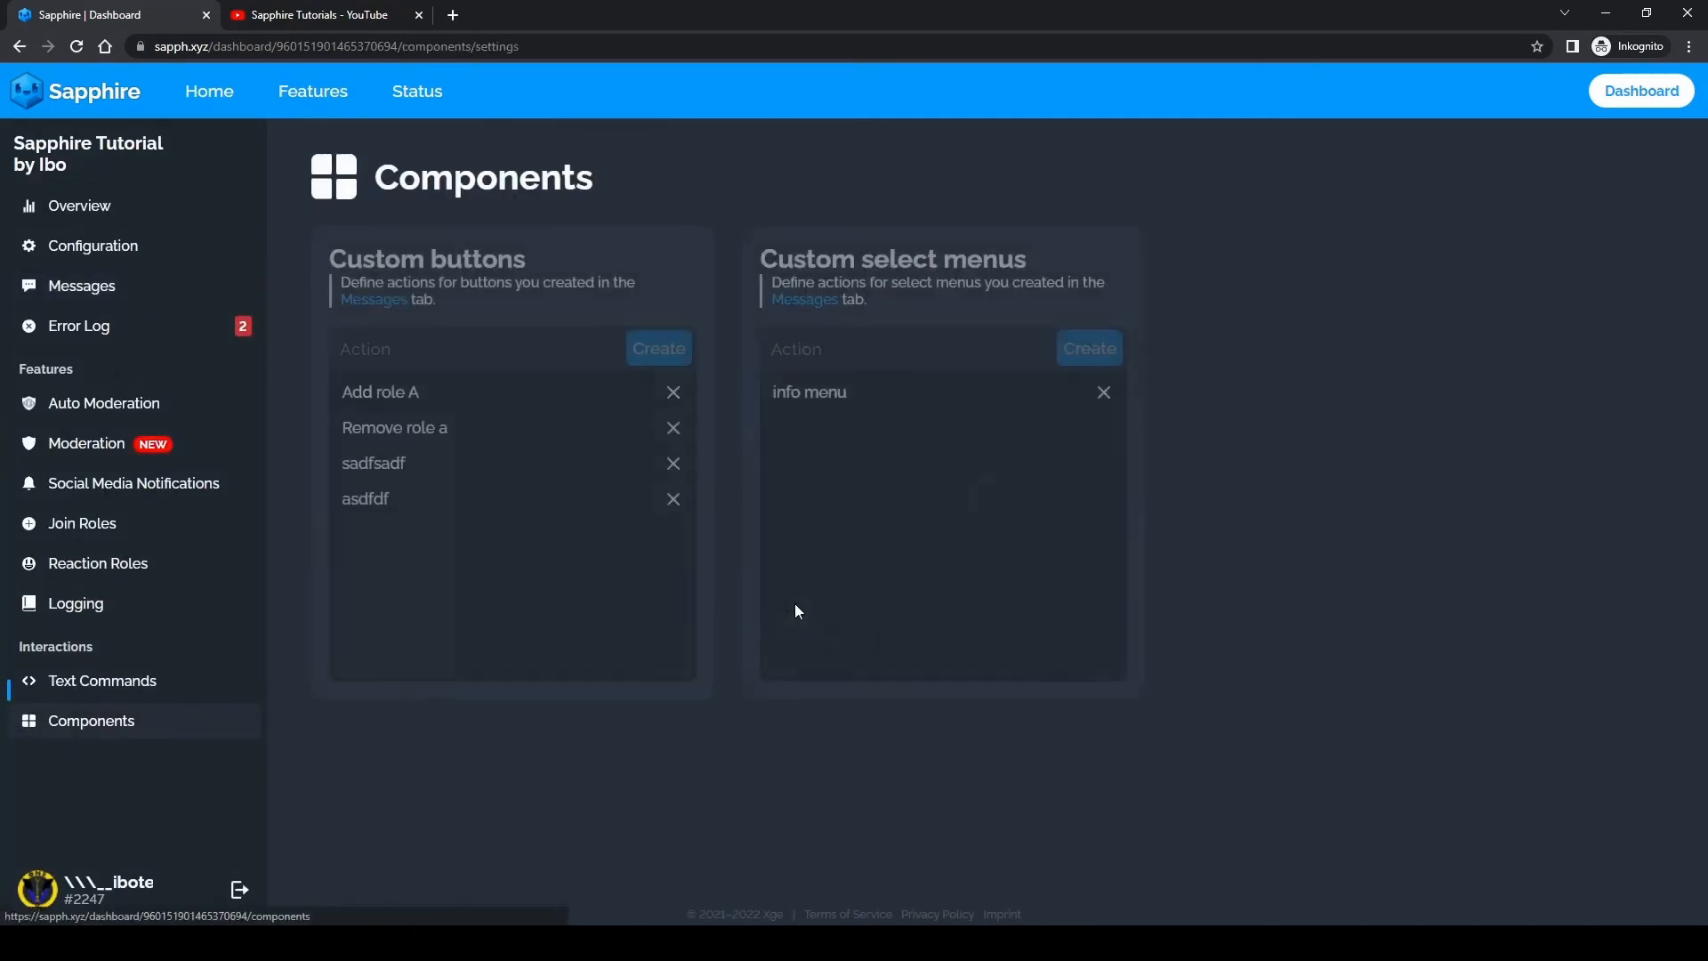
click(783, 396)
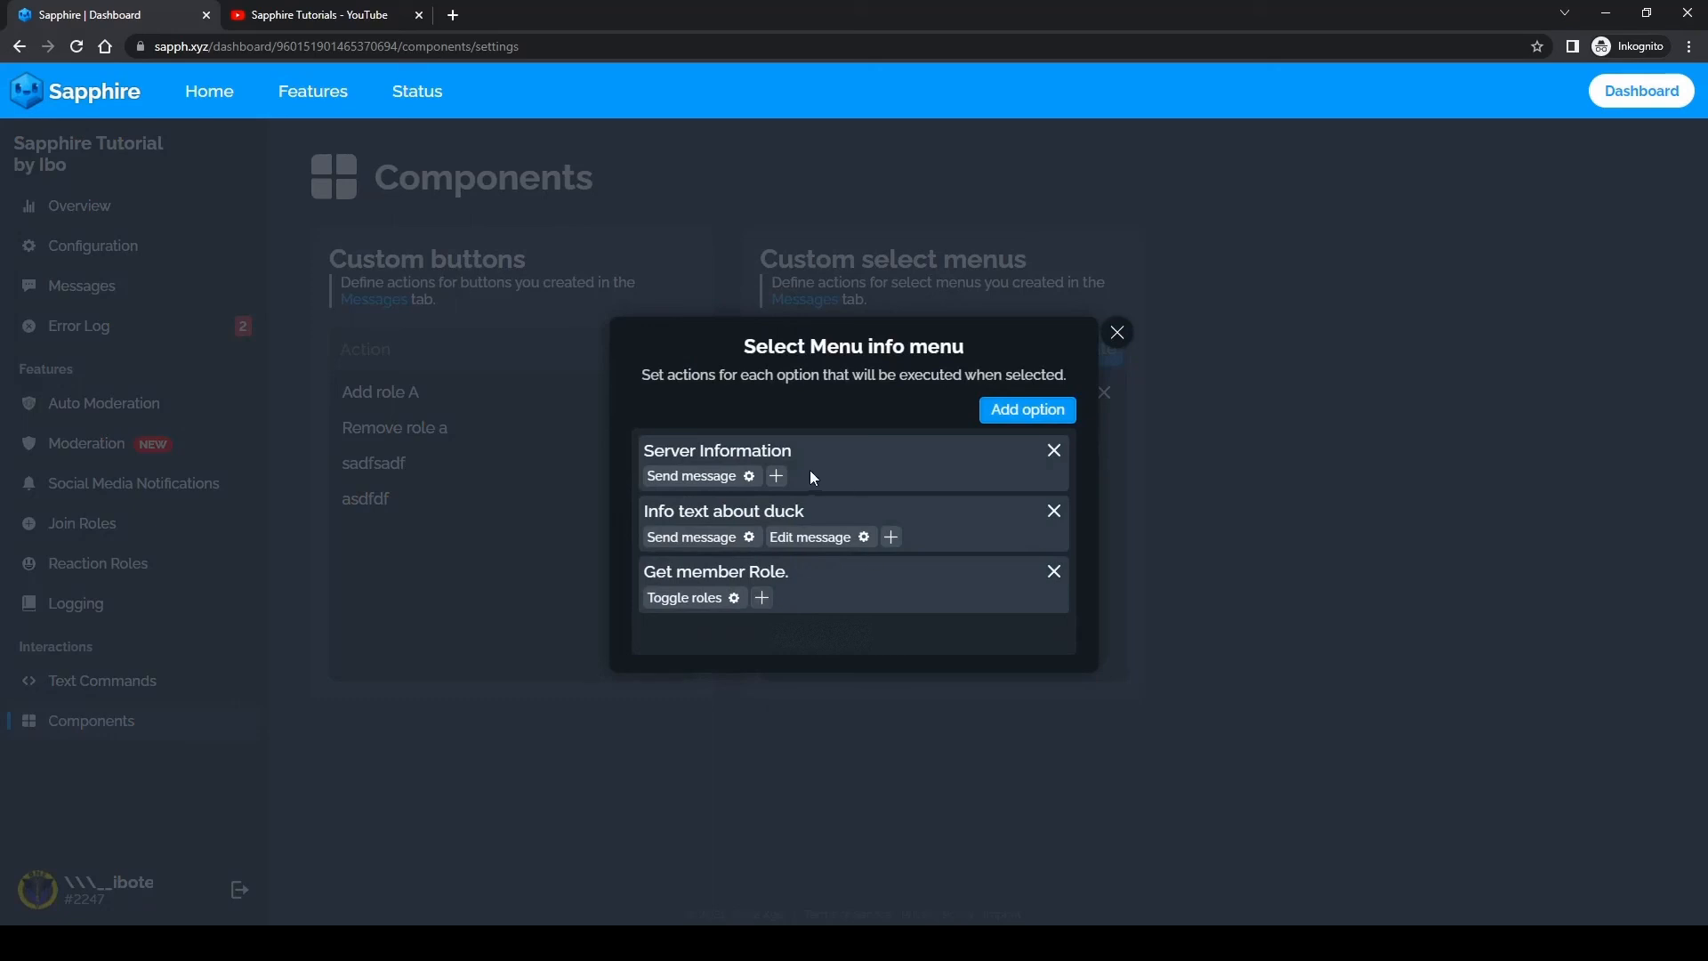
Step: Add a Send channel message action to Server Information and remove the Edit message action from "Info text about duck"
click(777, 476)
click(778, 548)
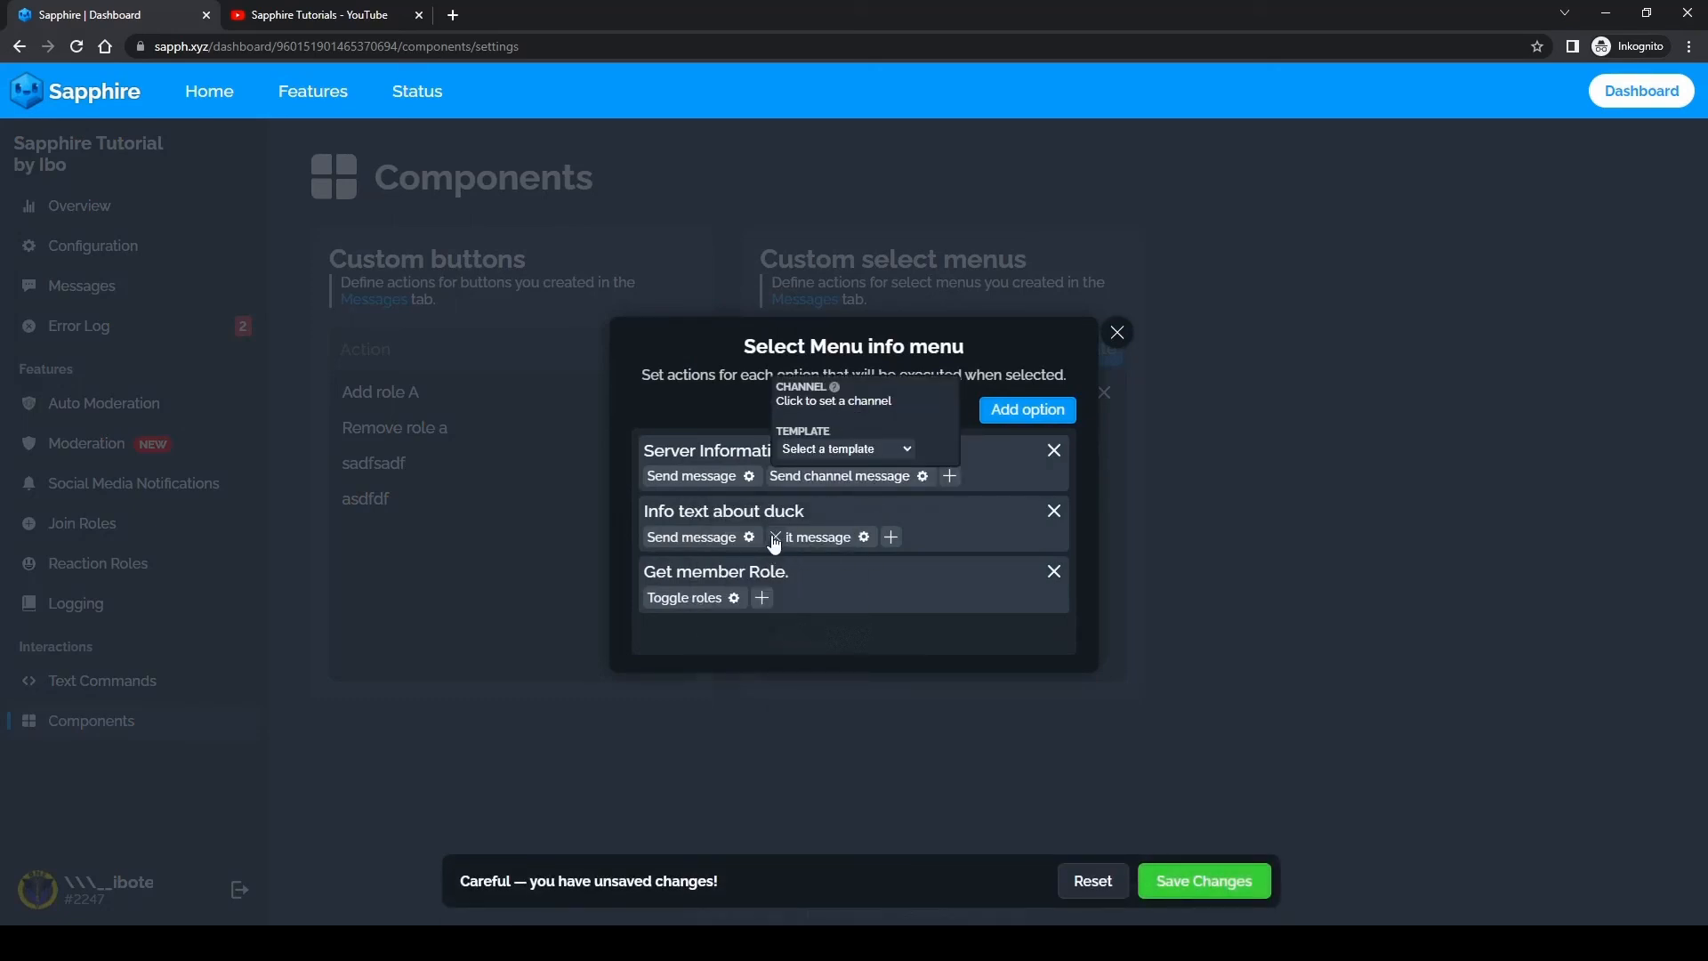
click(775, 538)
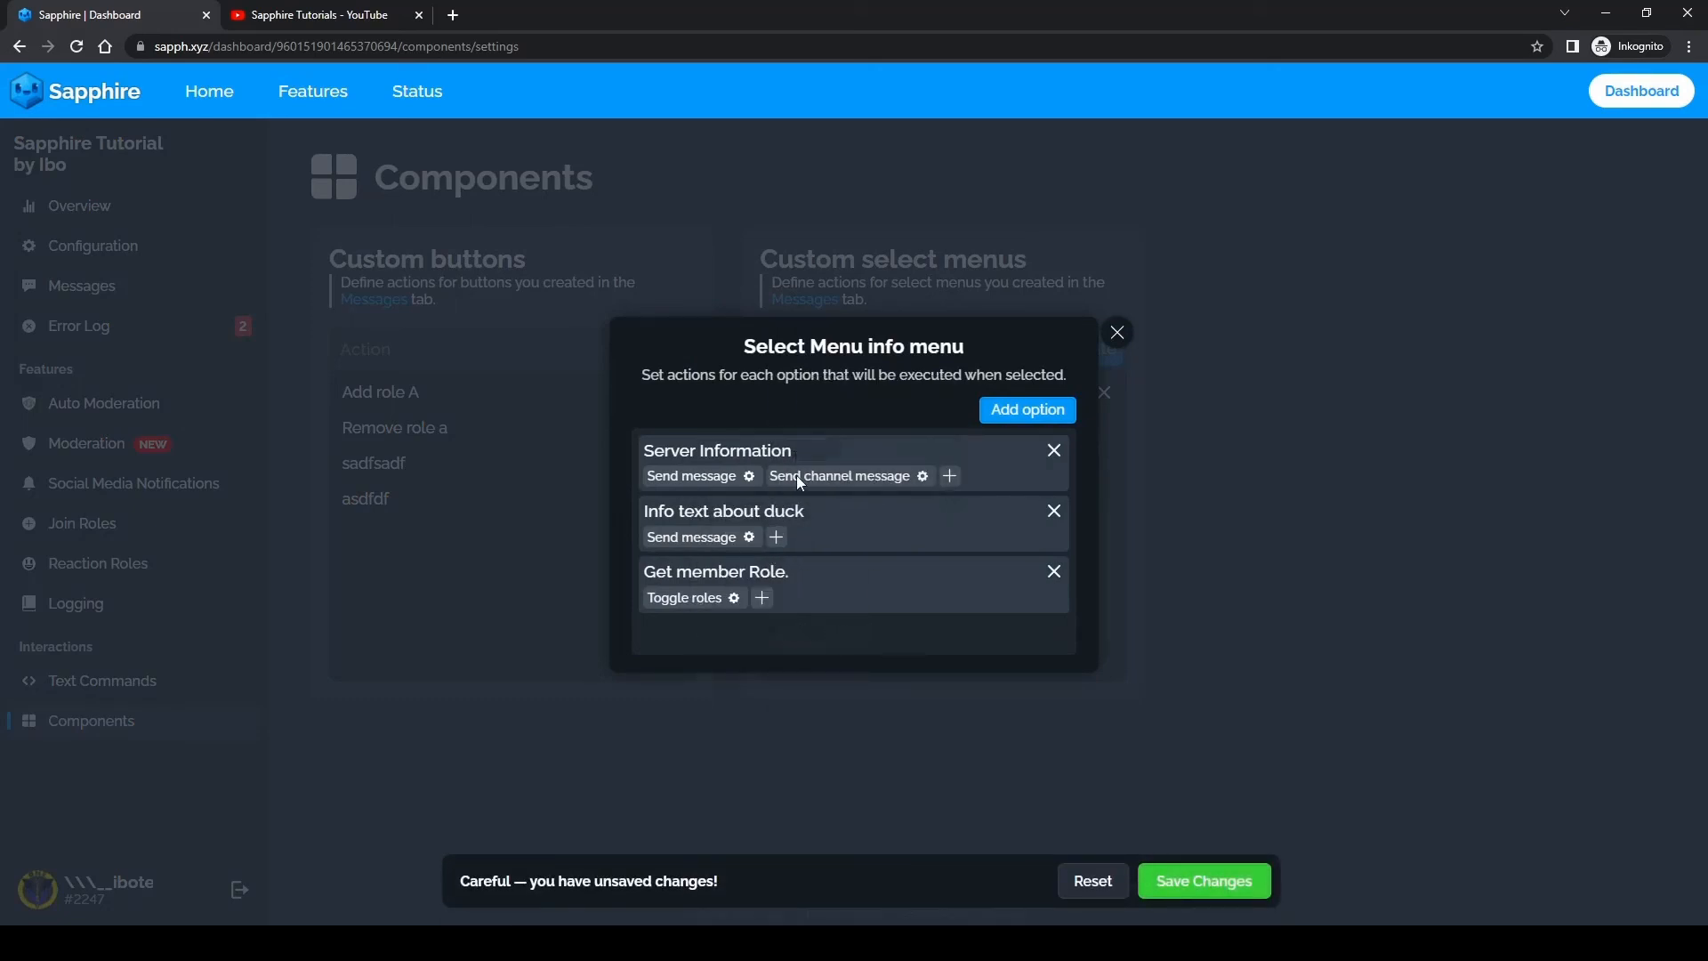
Step: Set the Send channel message action to the first #general channel with the "information message" template, and save the changes
click(923, 476)
click(807, 402)
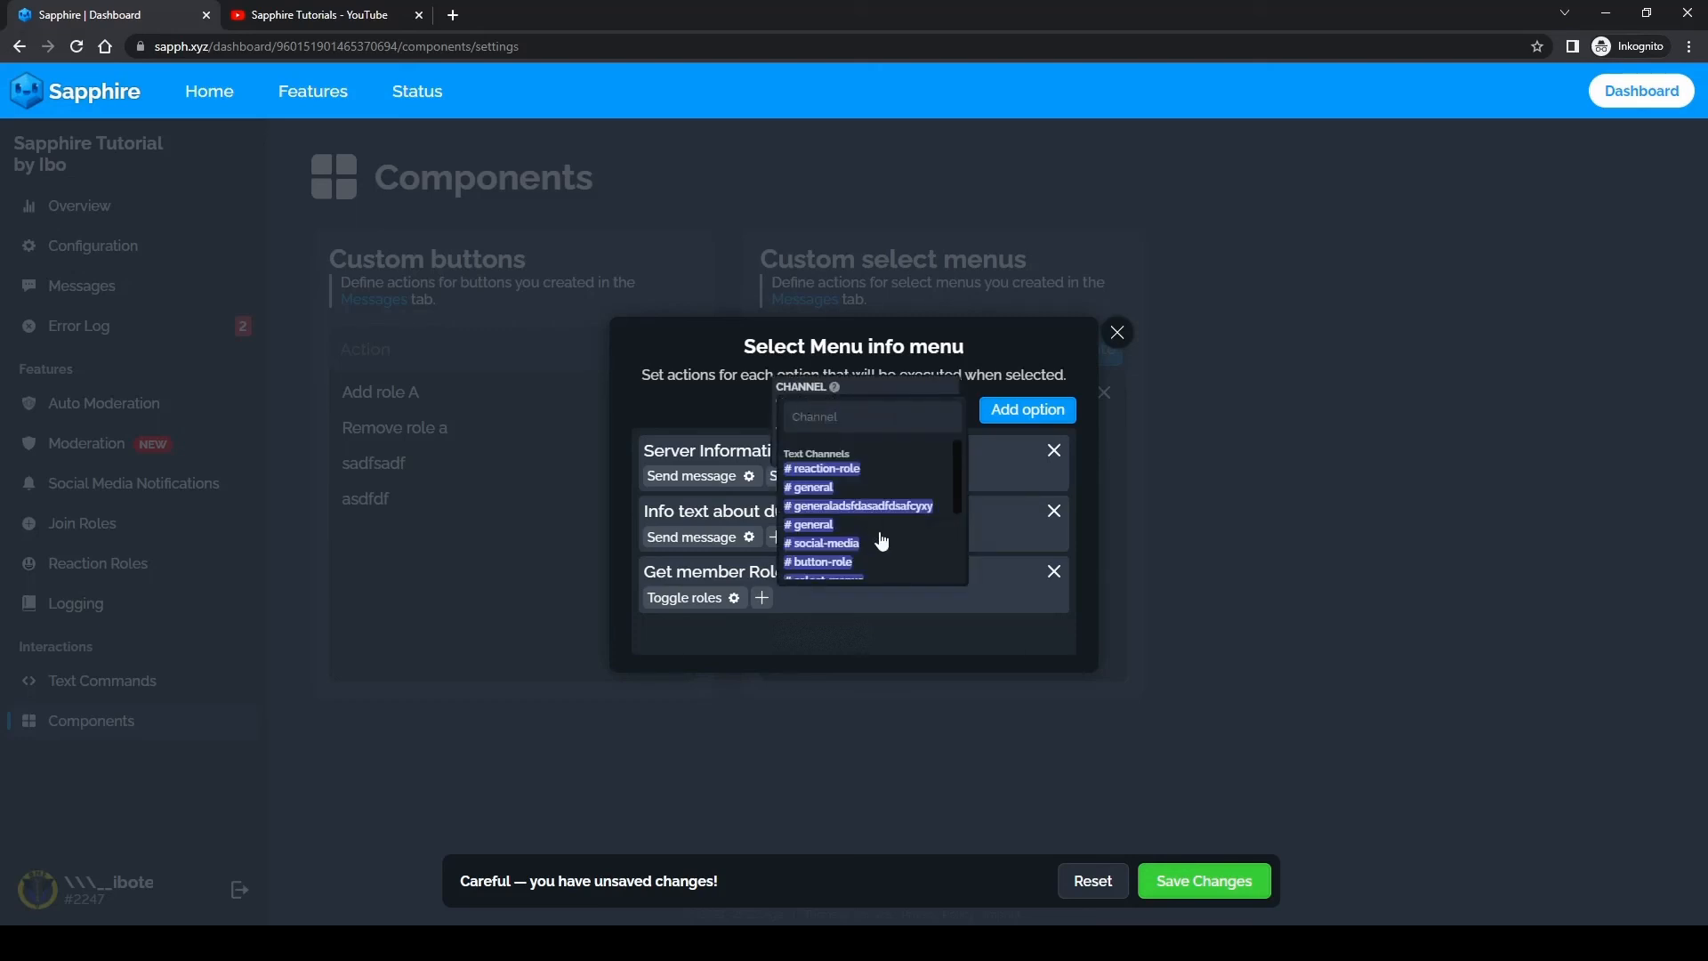
click(823, 487)
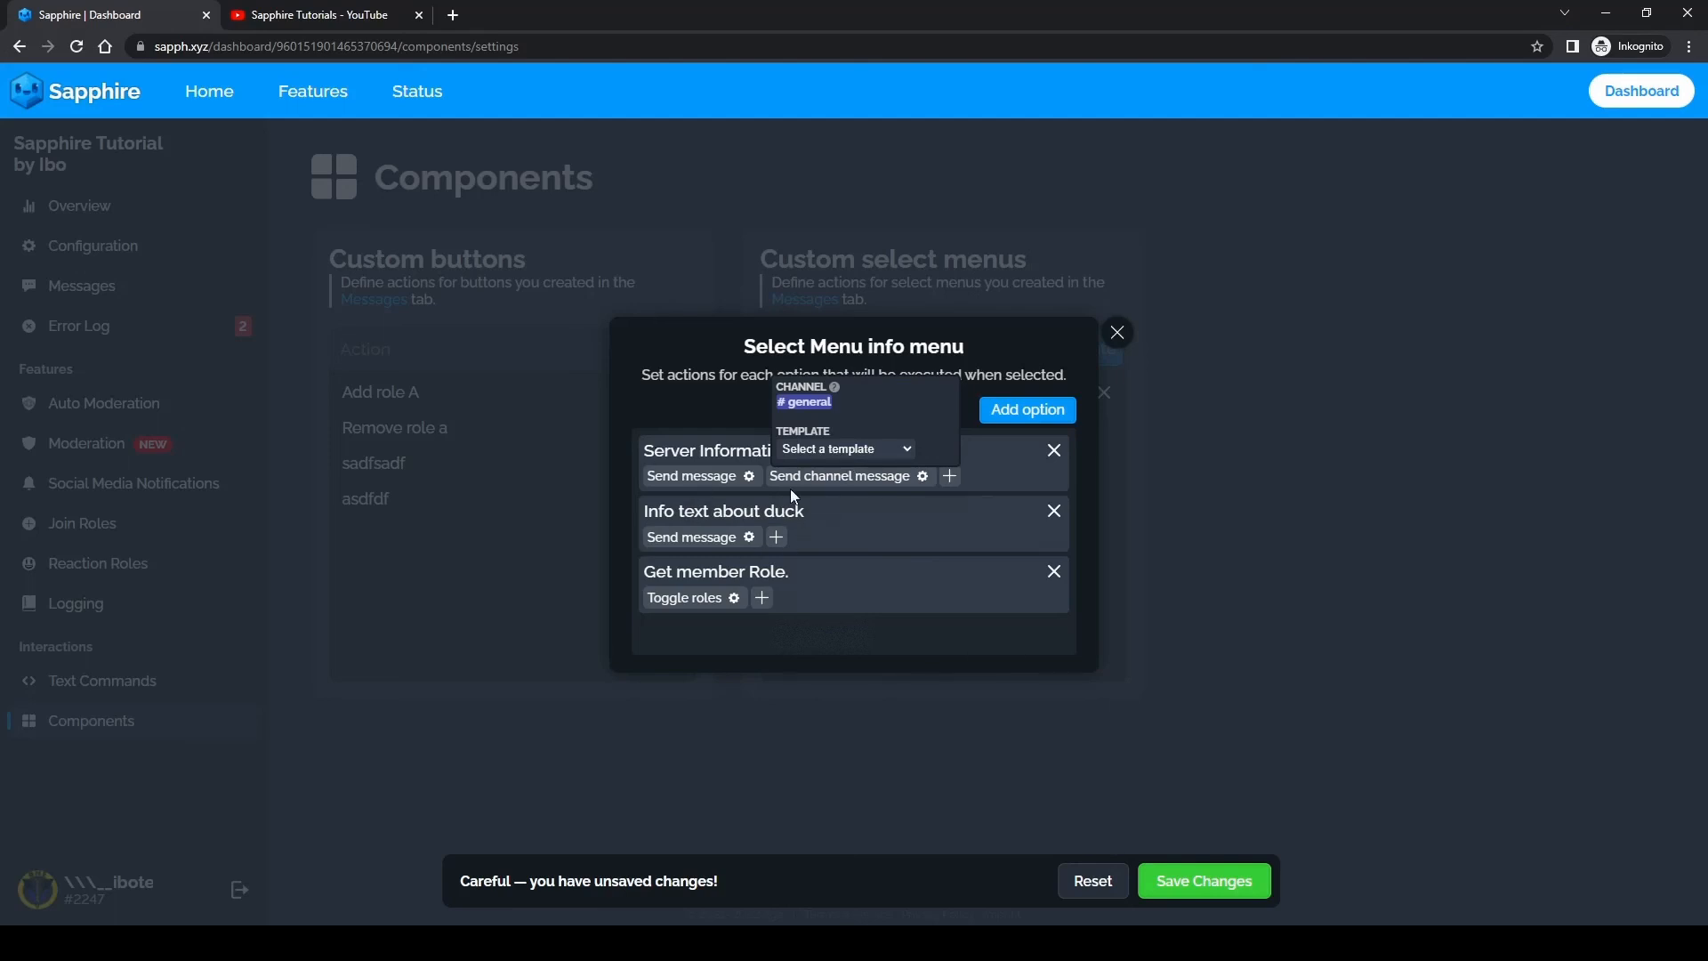
click(871, 449)
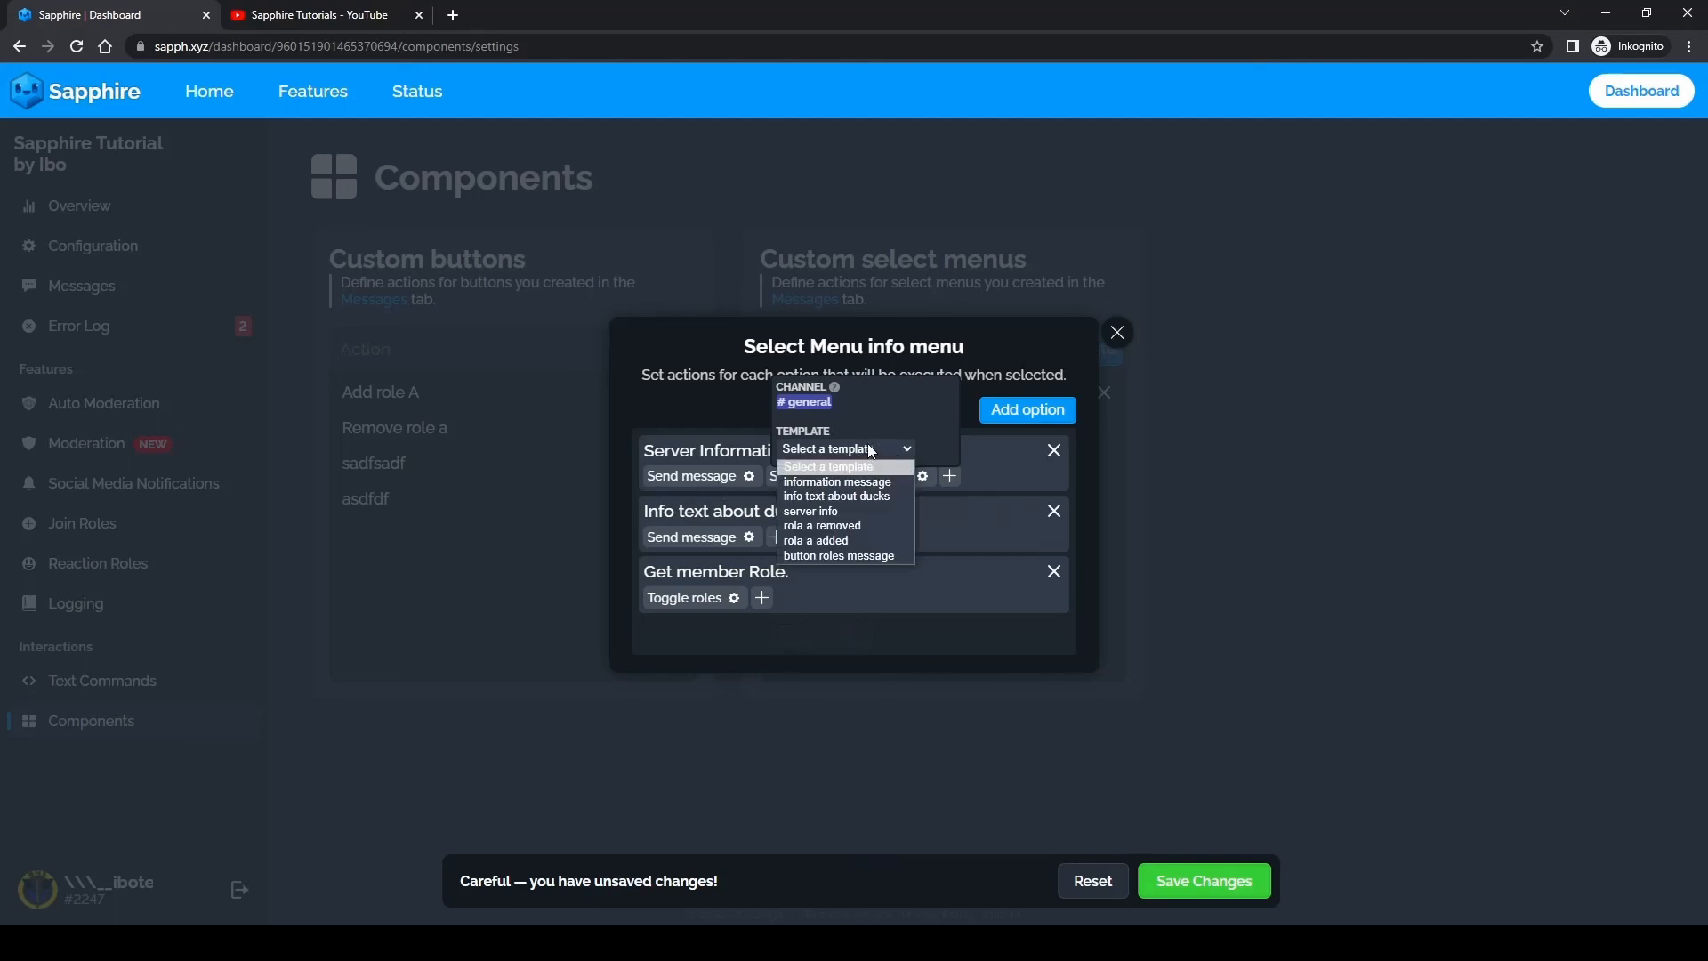
click(841, 484)
click(842, 518)
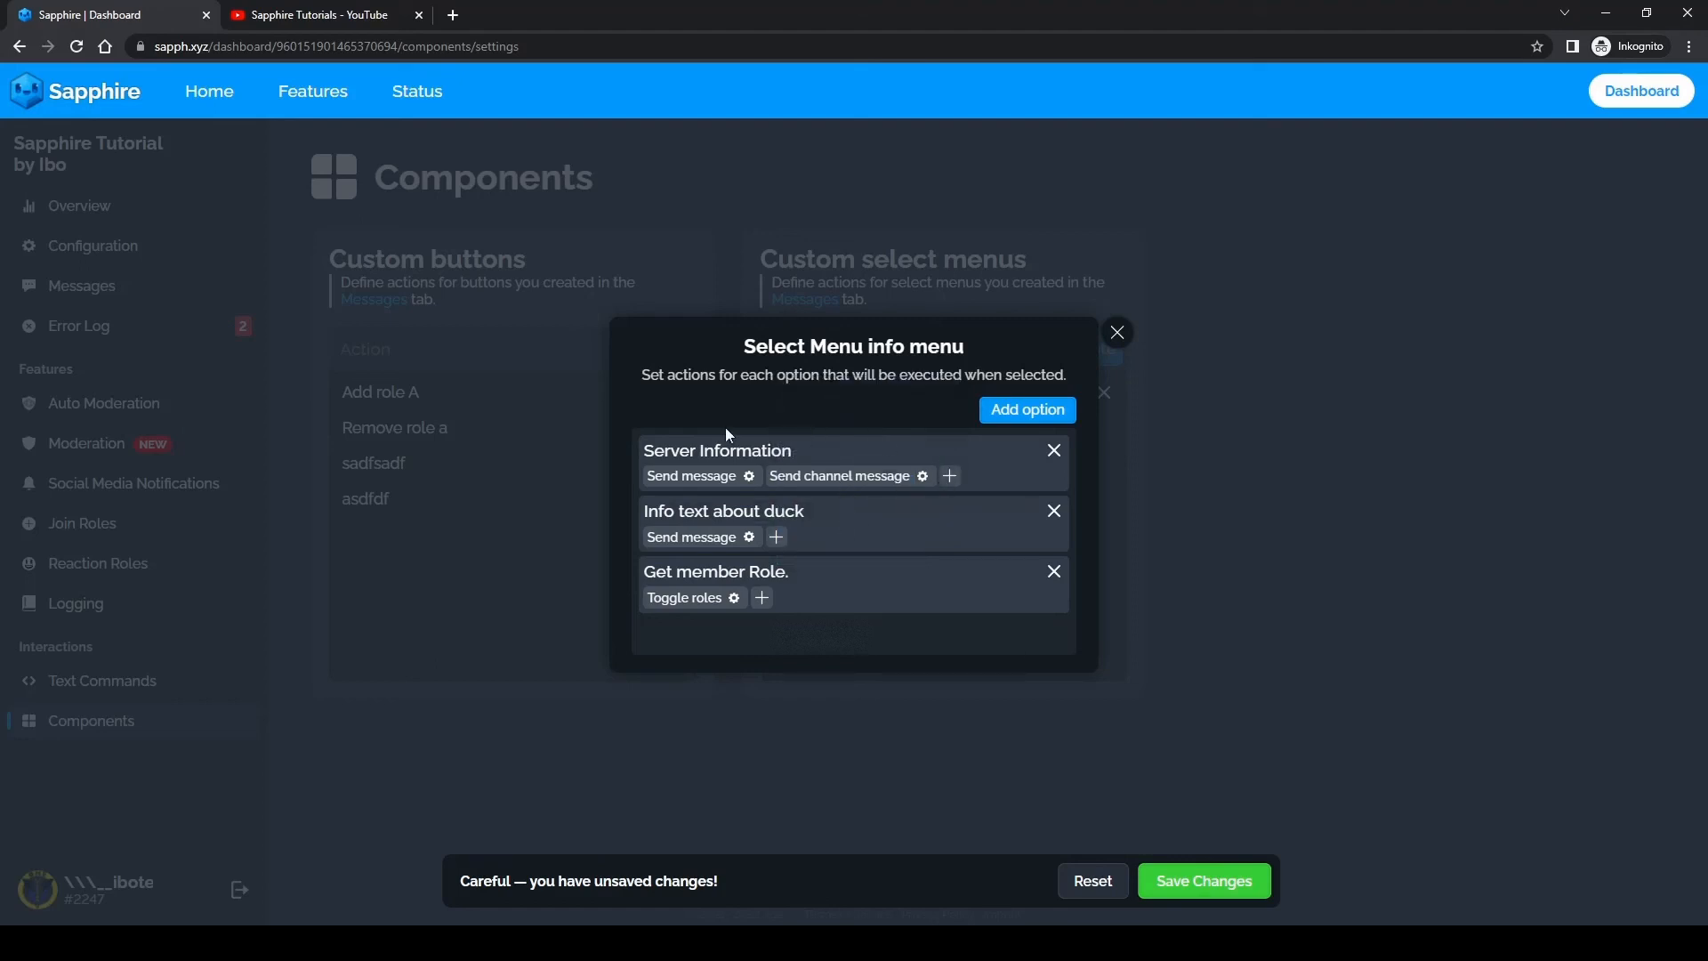
mouse_move(811, 477)
click(921, 471)
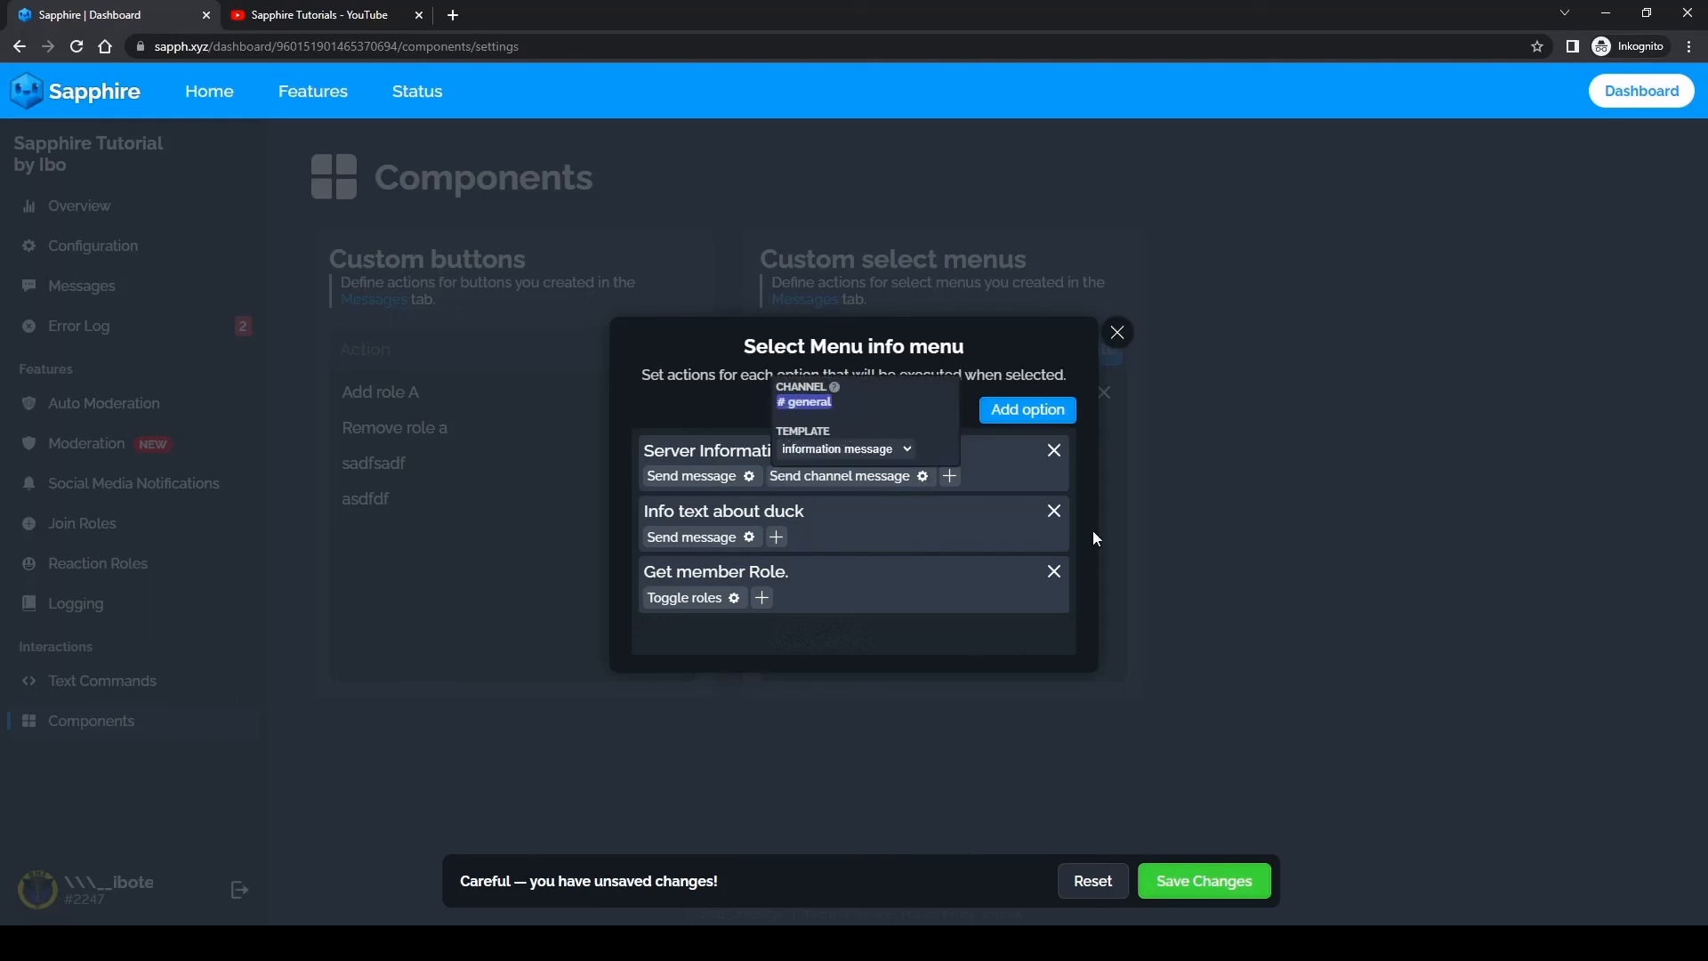
click(1183, 886)
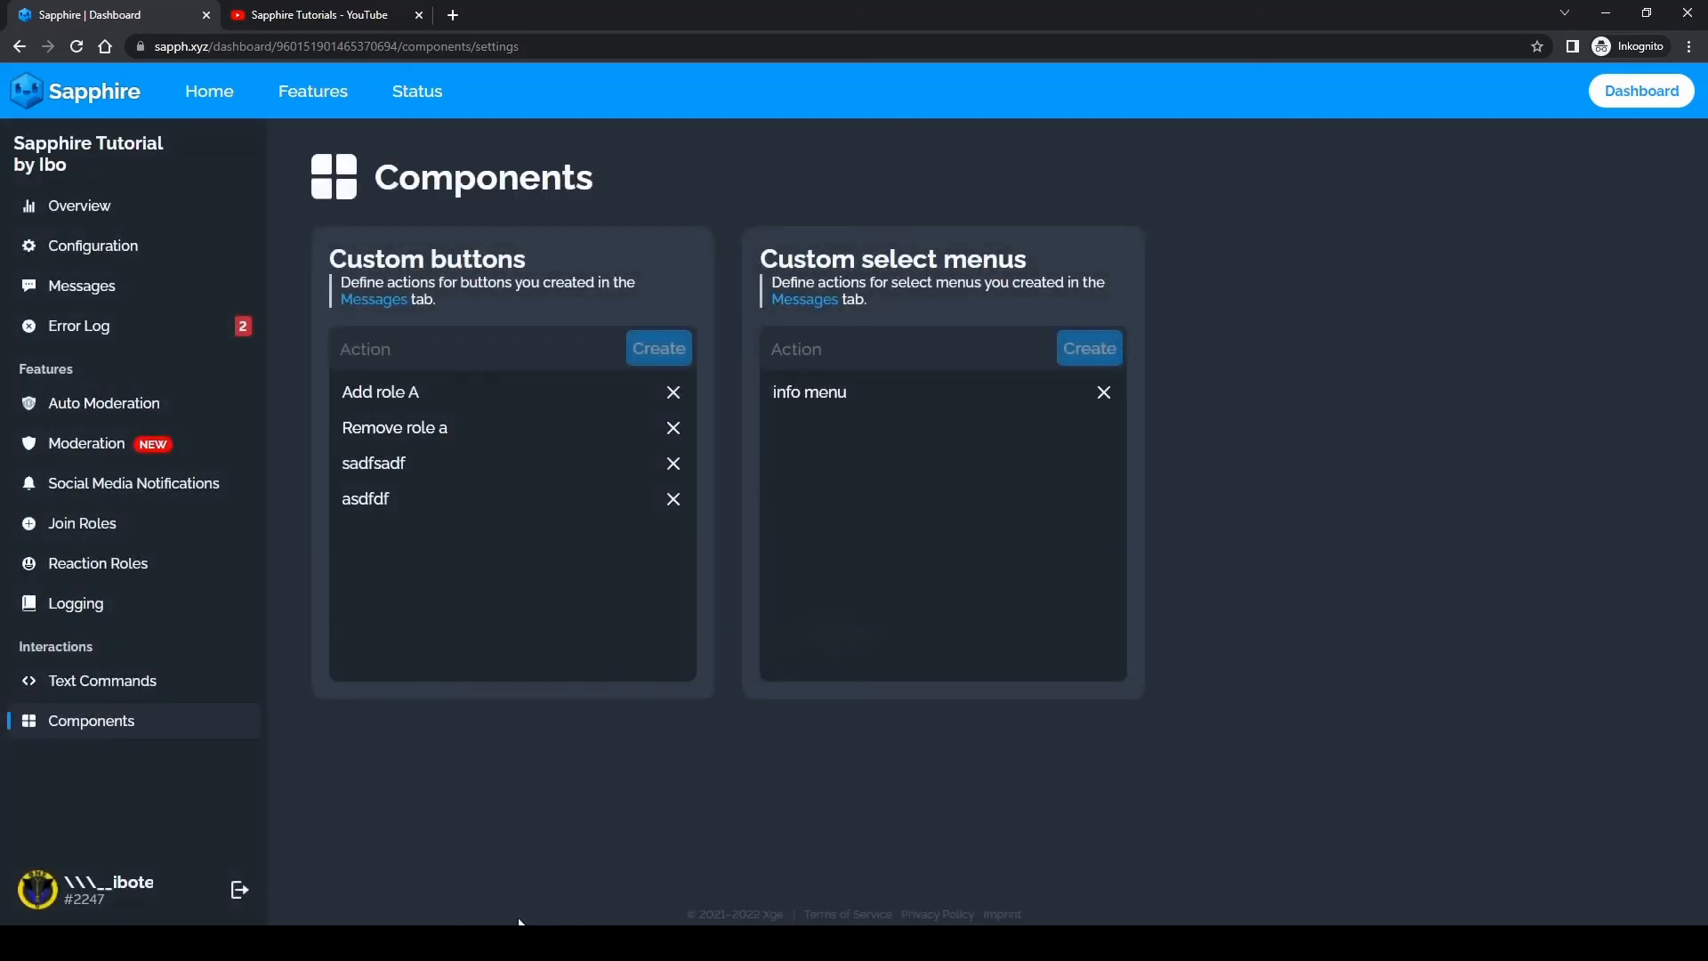
Step: In Discord, submit "Server Info" and "Get the member role!!" in the third welcome menu of the select-menus channel
click(587, 943)
scroll(514, 526, up, 10)
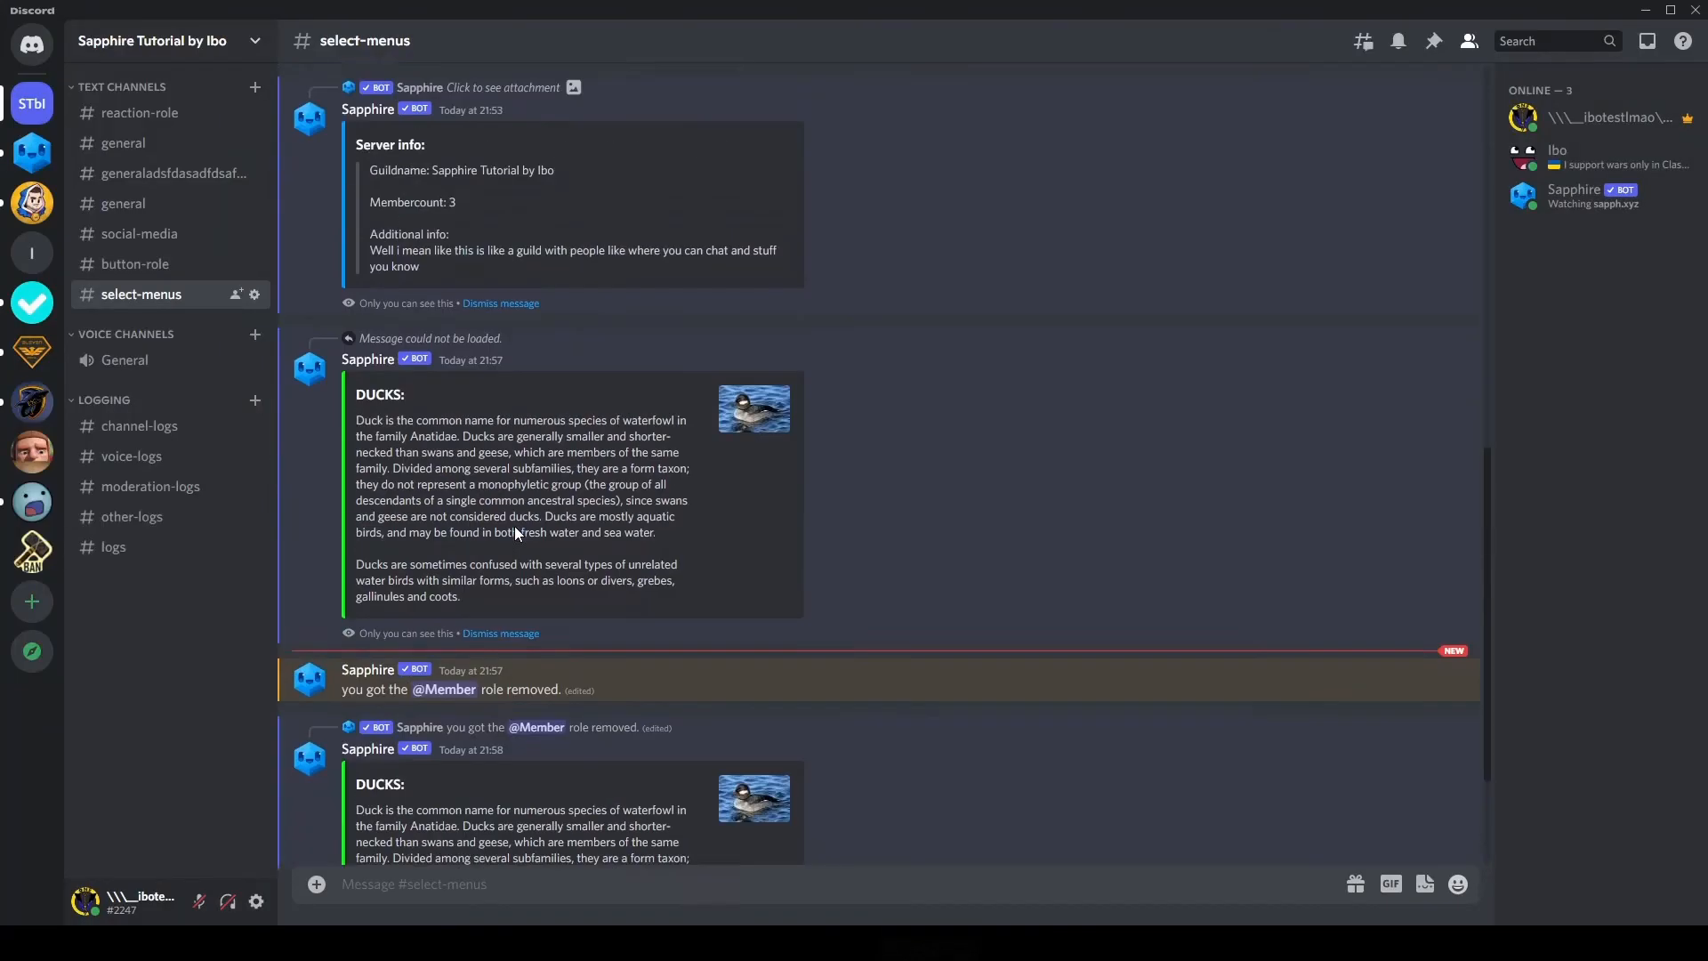
scroll(516, 622, up, 3)
click(664, 695)
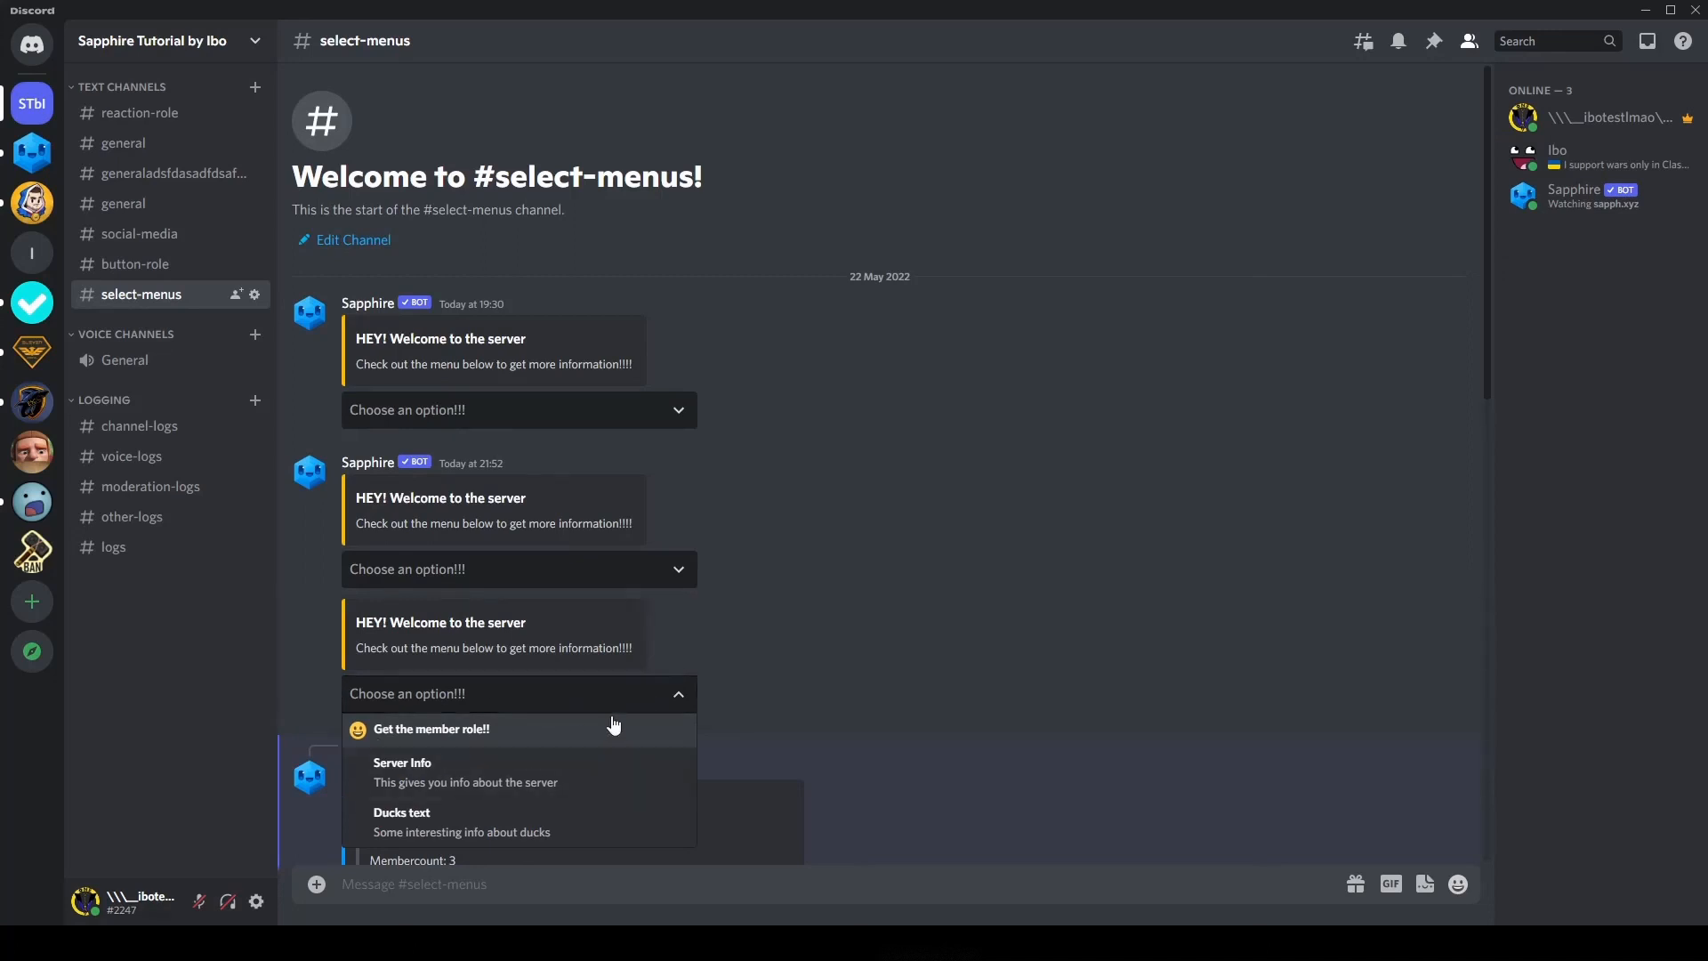
scroll(711, 676, down, 1)
scroll(787, 637, down, 1)
click(557, 521)
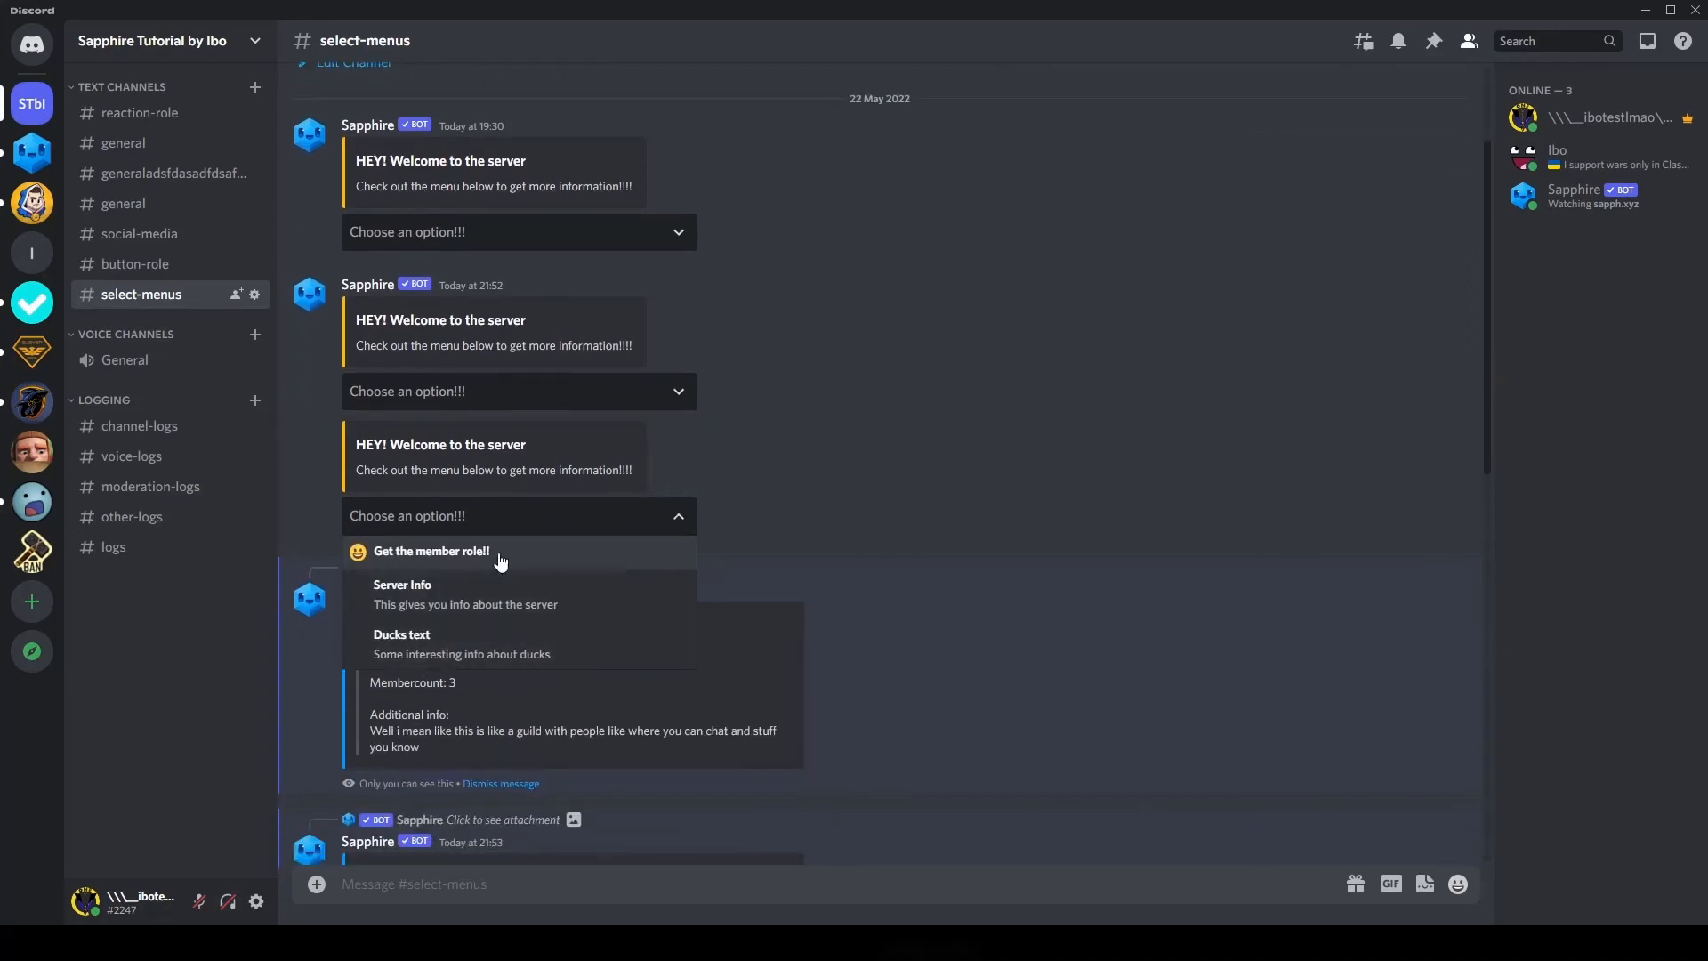
click(433, 609)
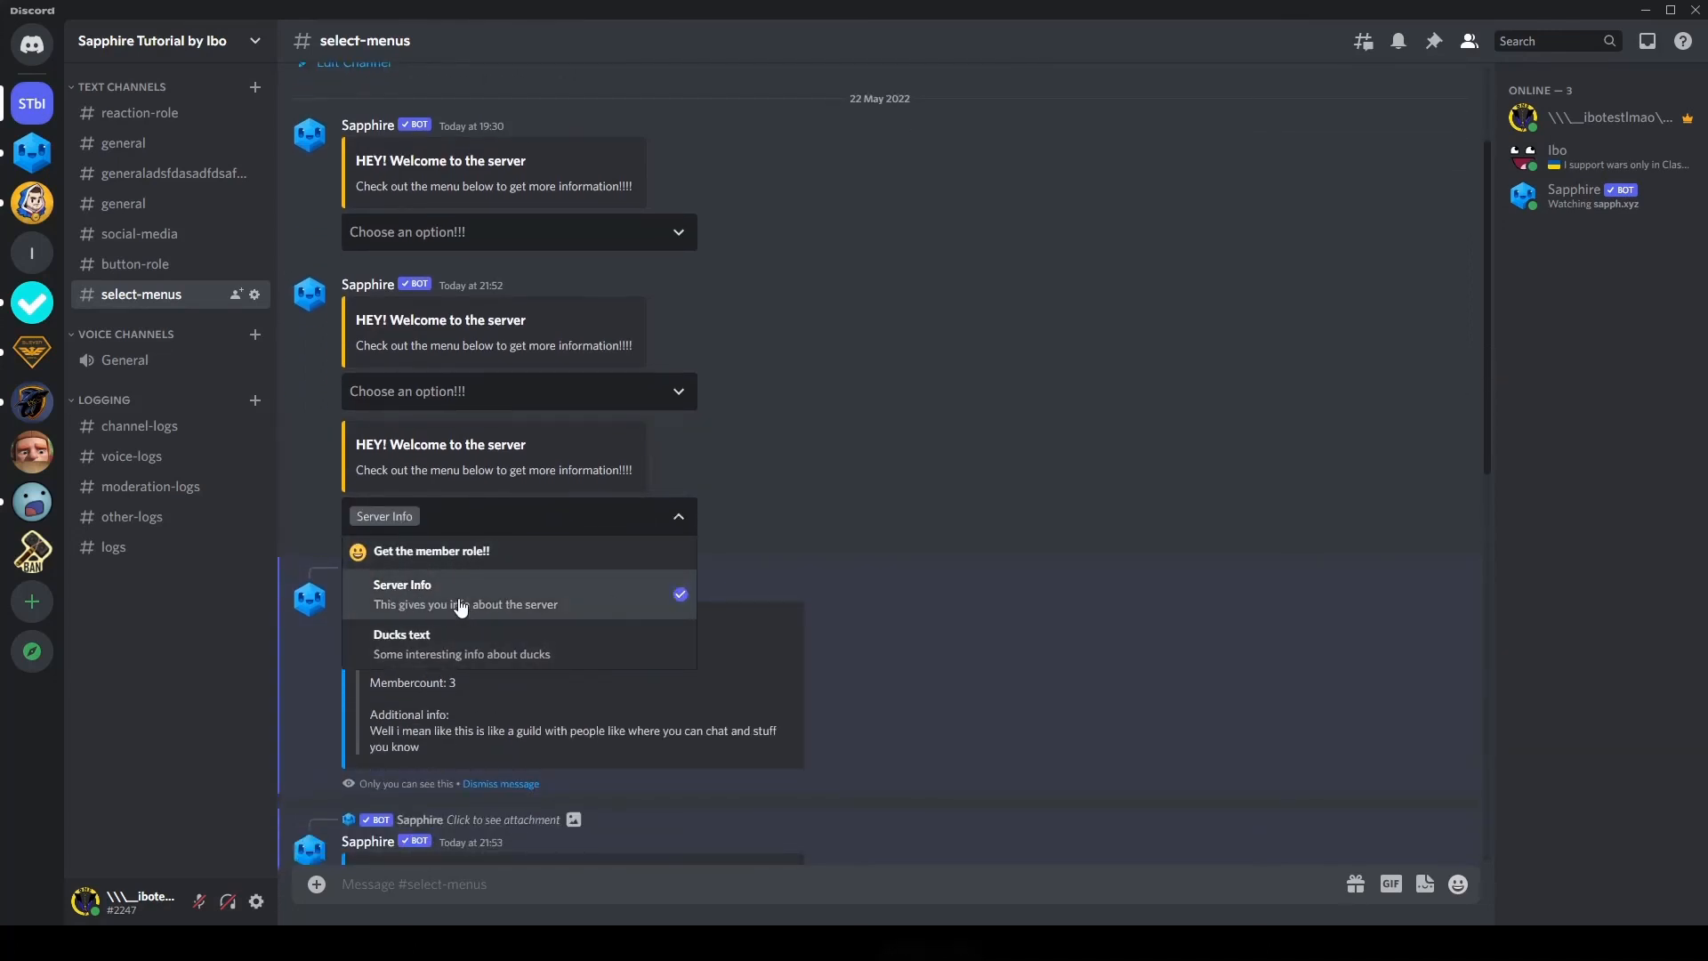
click(488, 553)
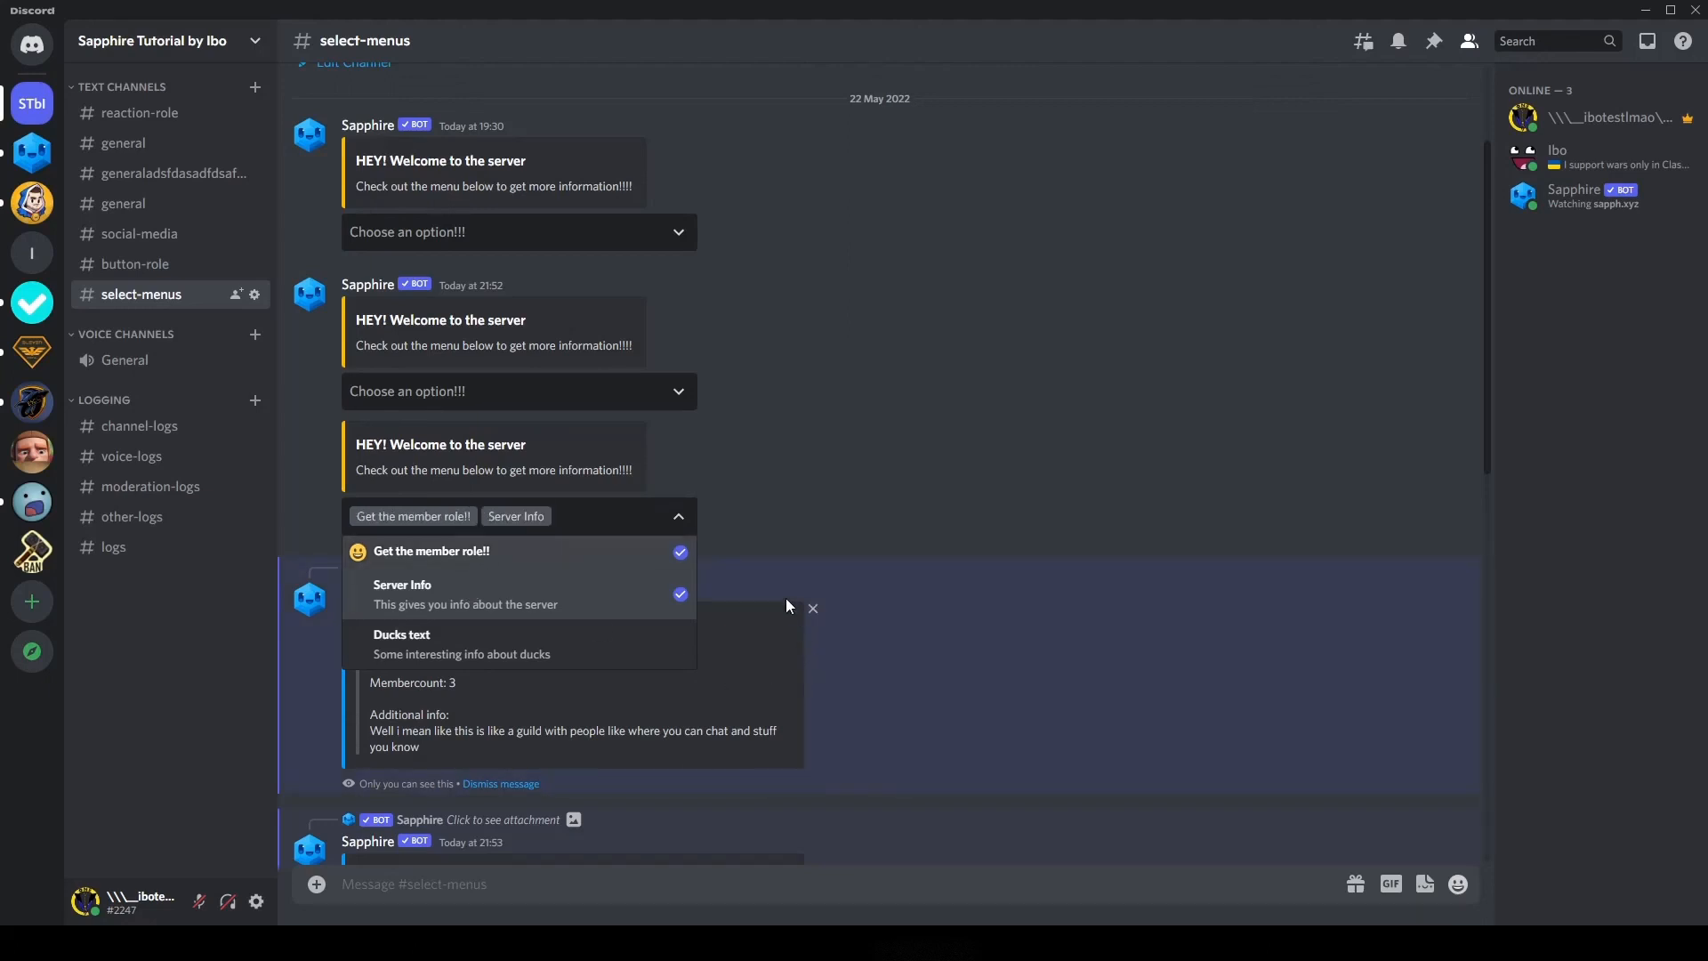
click(827, 482)
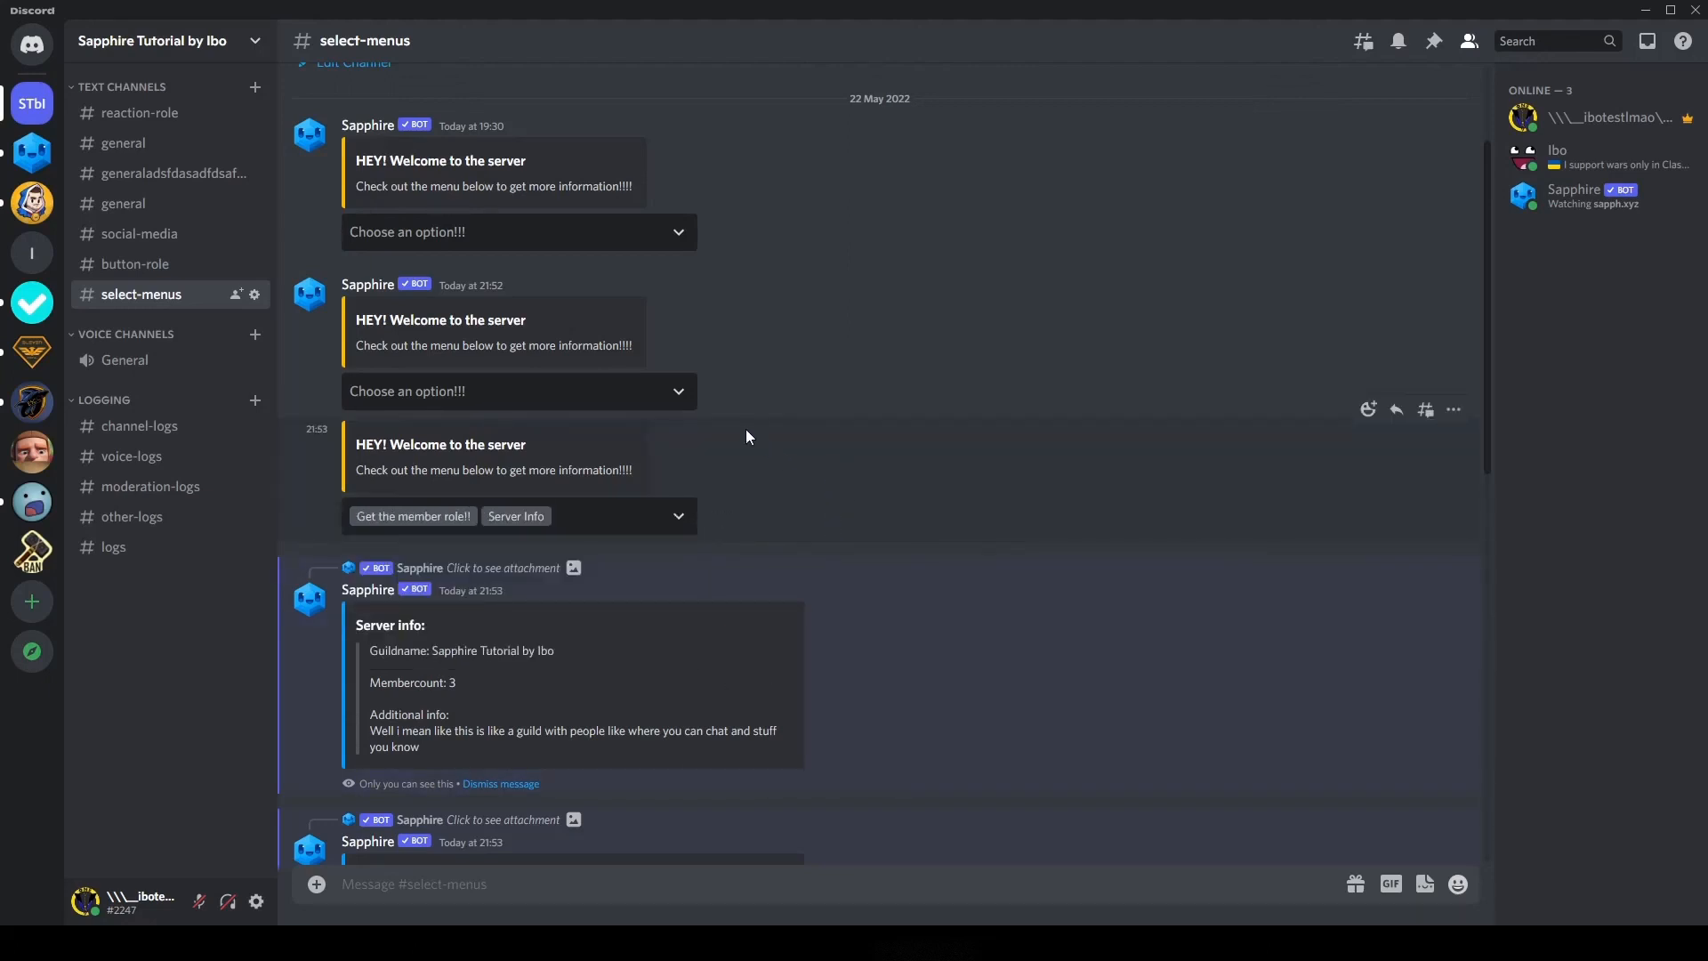
Step: Check the first general channel for the bot's welcome message and return to the Sapphire dashboard
click(135, 145)
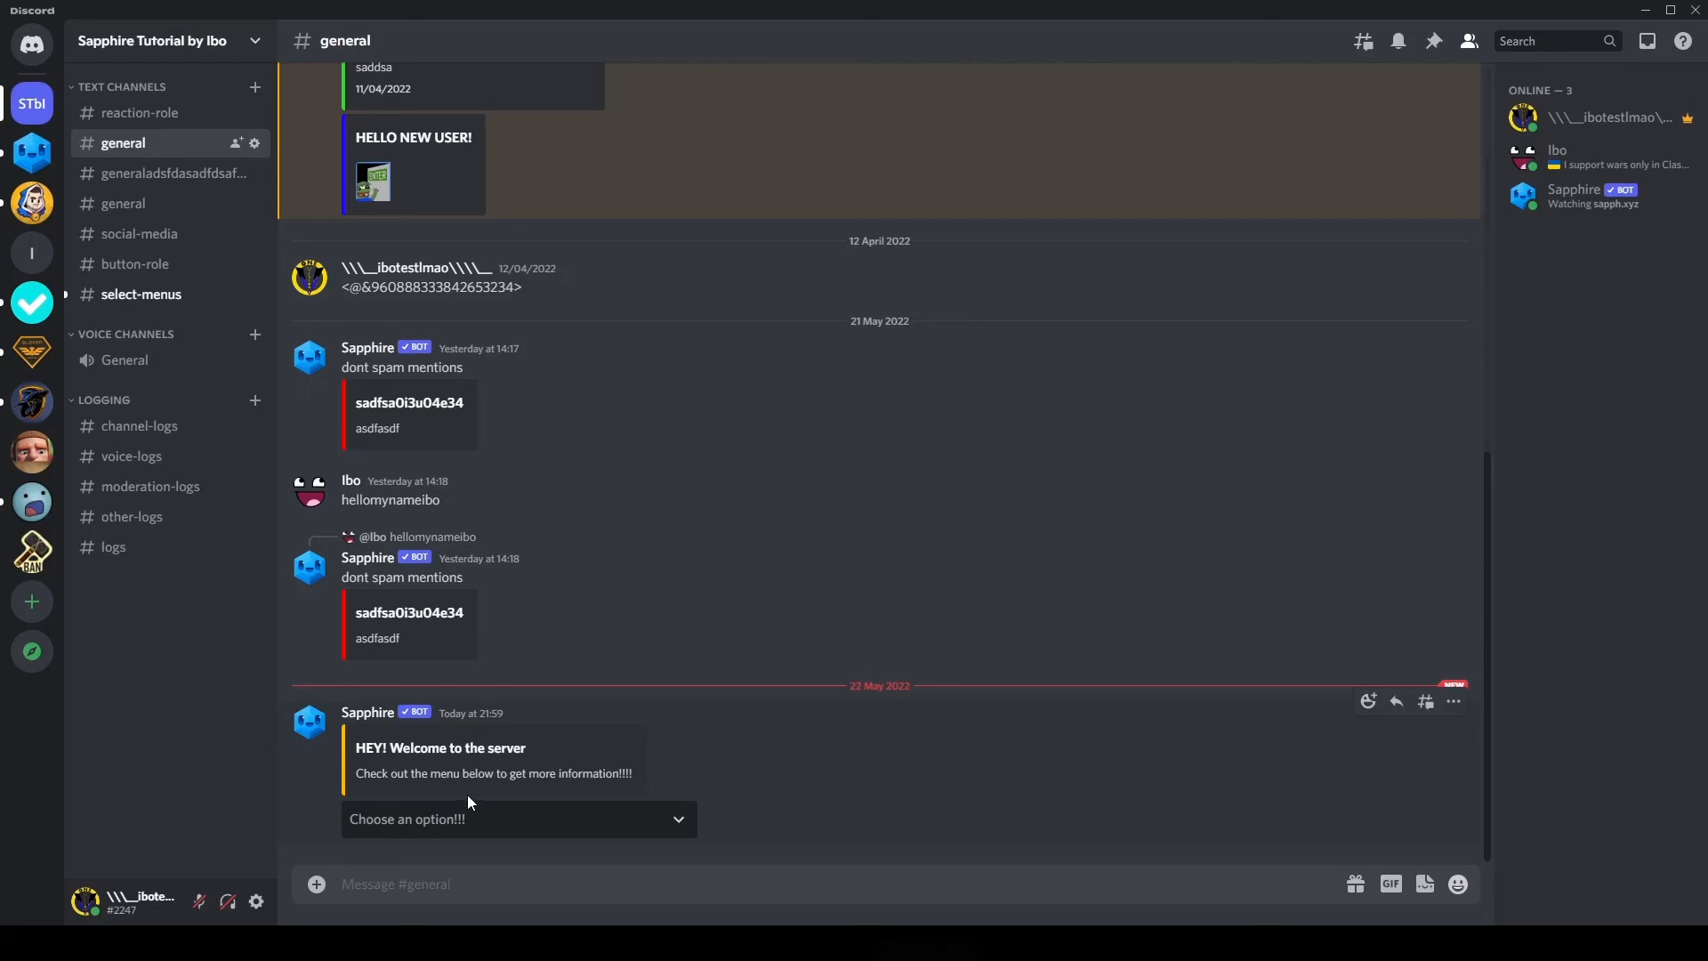
mouse_move(414, 943)
click(557, 856)
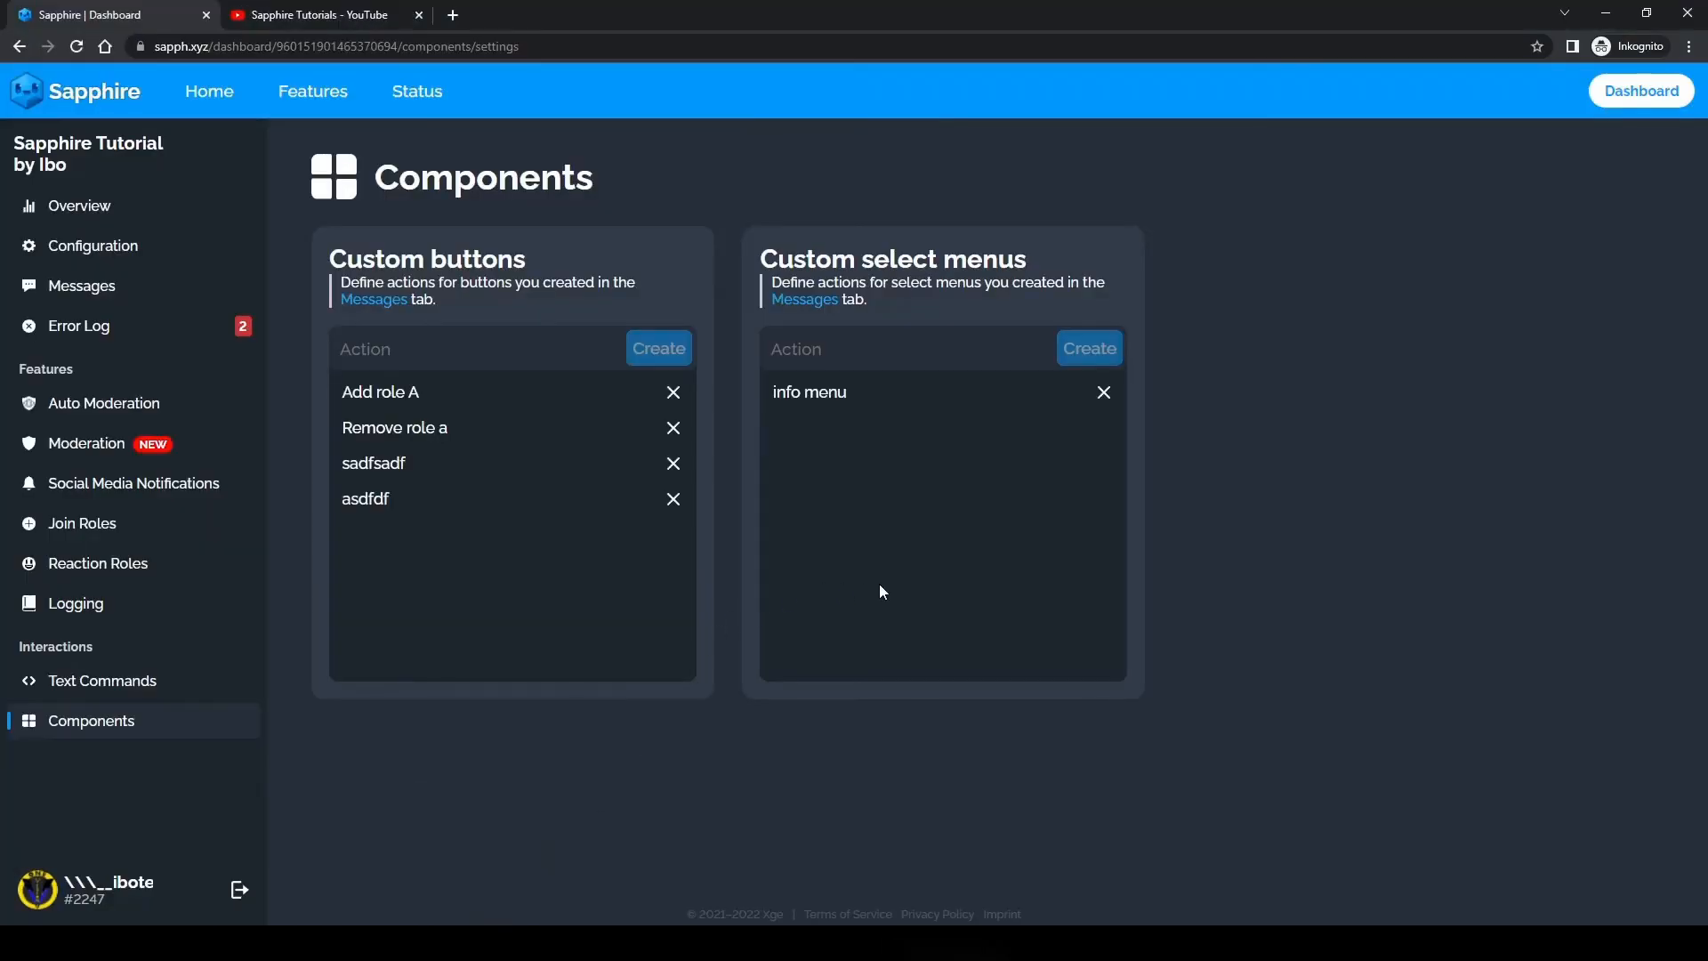